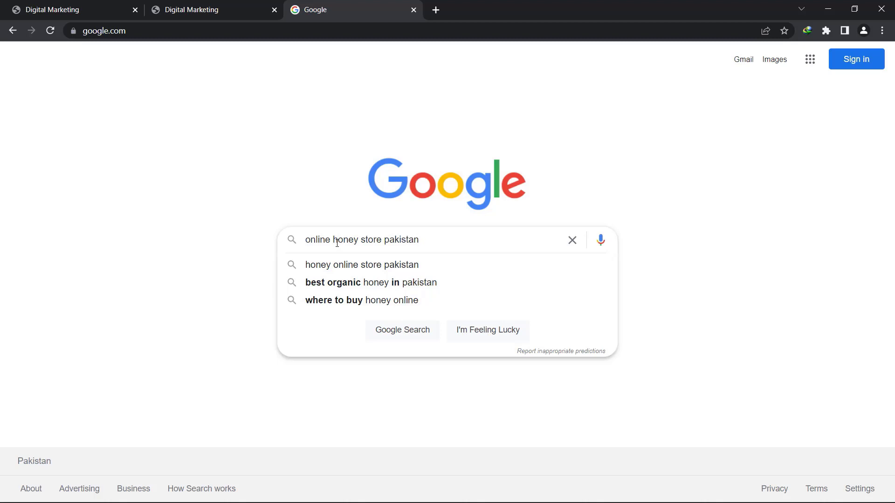
Search 'online honey store pakistan', then try the suggested query 'best honey online pakistan'
{"action": "key", "text": "Return"}
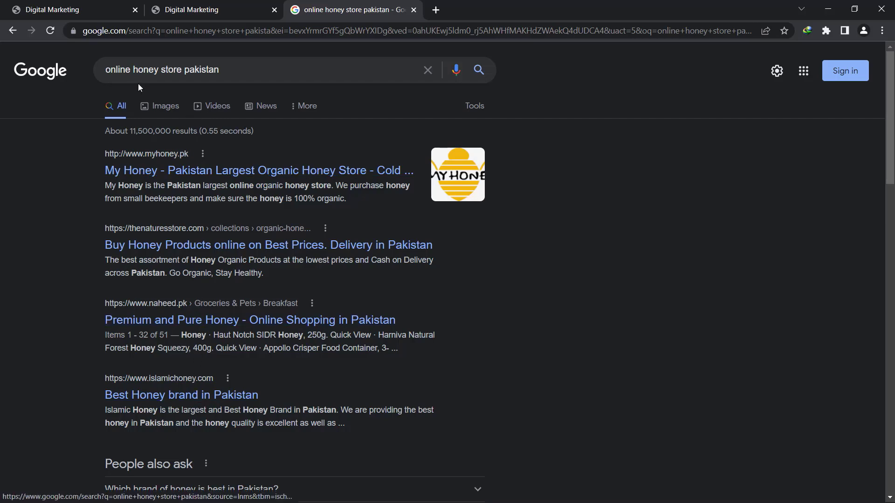
{"action": "left_click", "coordinate": [222, 76]}
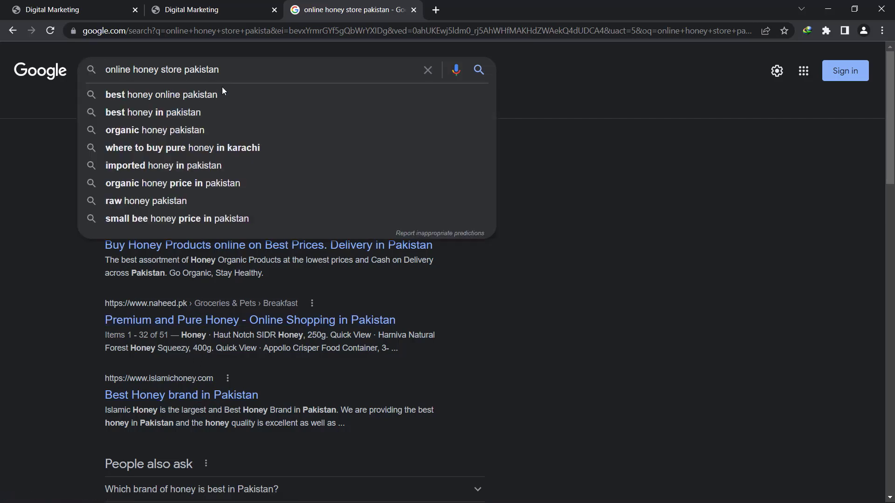
{"action": "left_click", "coordinate": [174, 97]}
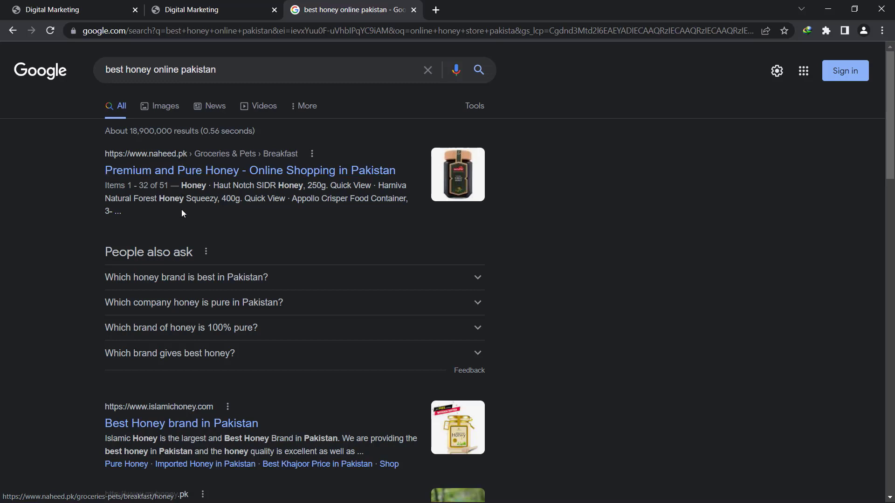
Return to the 'online honey store pakistan' results
{"action": "mouse_move", "coordinate": [110, 70]}
{"action": "left_mouse_down"}
{"action": "mouse_move", "coordinate": [230, 86]}
{"action": "mouse_move", "coordinate": [102, 71]}
{"action": "left_mouse_up"}
{"action": "left_click", "coordinate": [227, 71]}
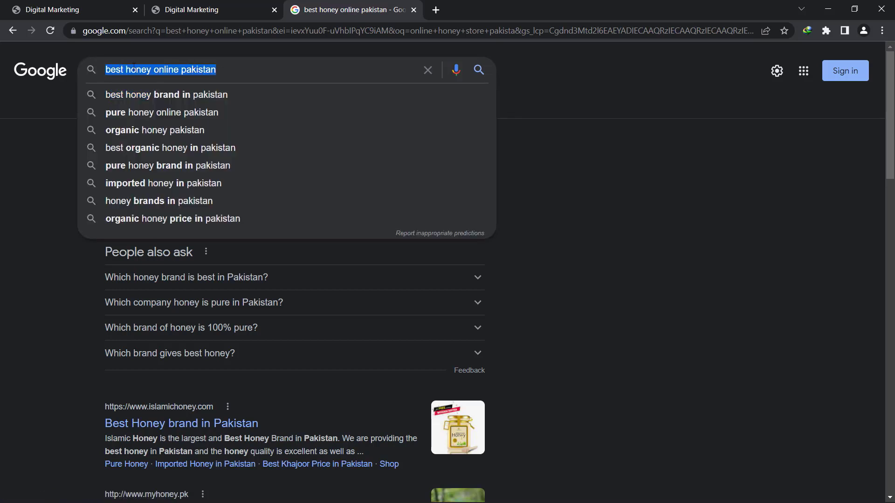
{"action": "left_click", "coordinate": [59, 181]}
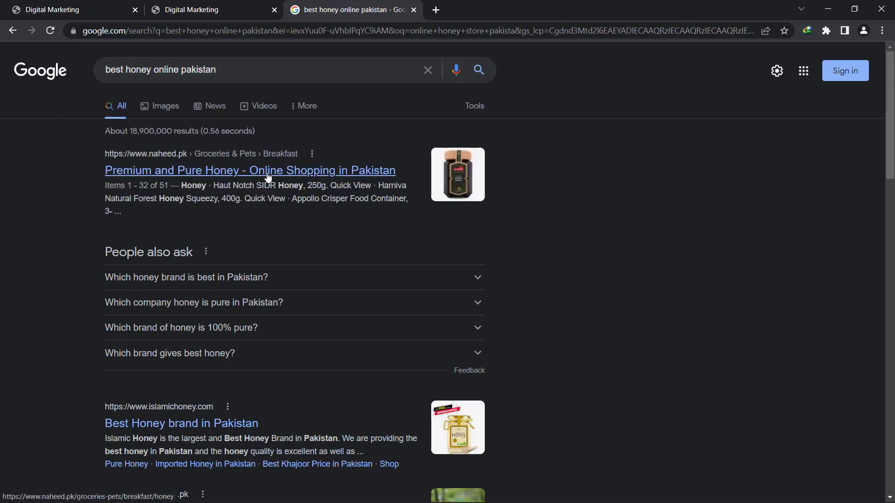
{"action": "key", "text": "alt+Left"}
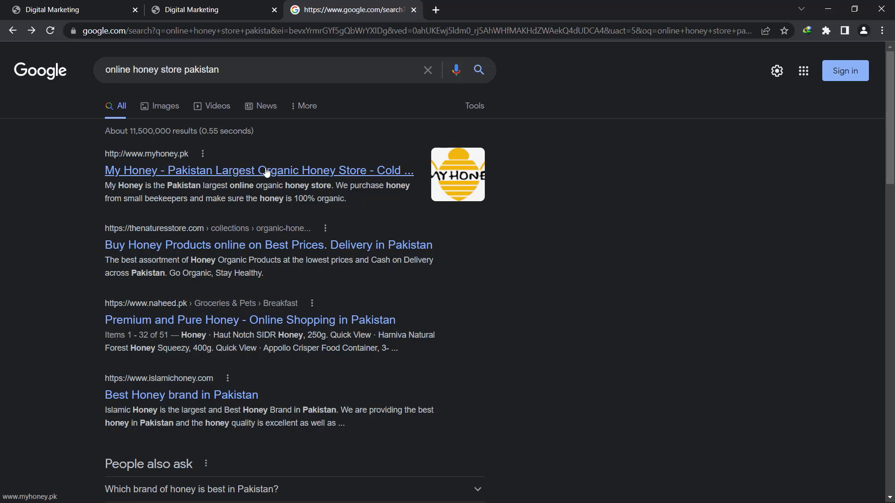
Search the suggested query 'best honey online pakistan' from the search box's dropdown
{"action": "left_click_drag", "start_coordinate": [220, 70], "coordinate": [101, 56]}
{"action": "left_click", "coordinate": [203, 68]}
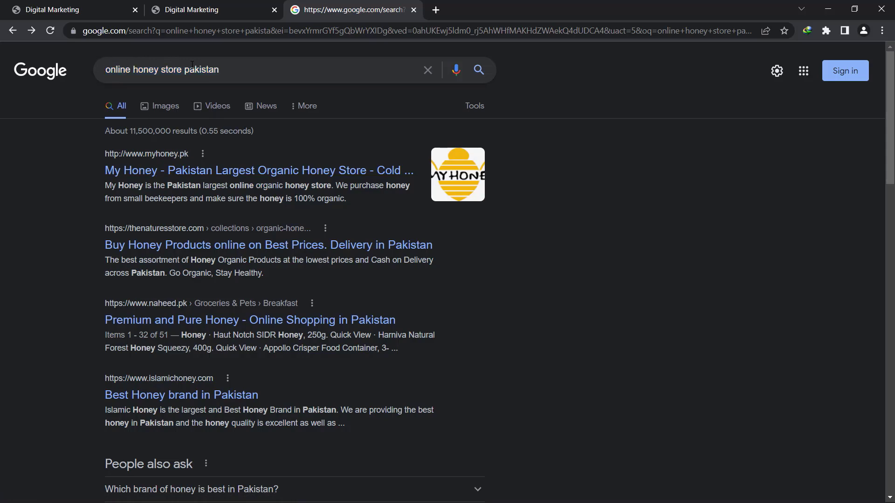
{"action": "left_click", "coordinate": [119, 68]}
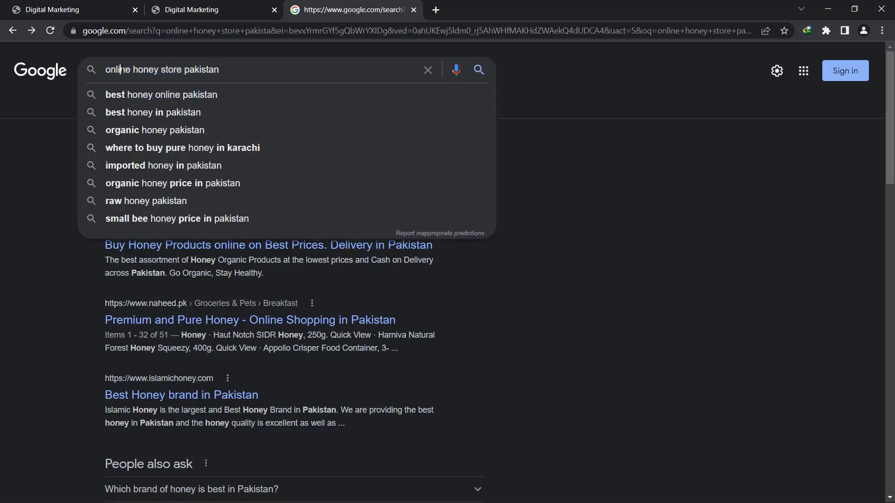
{"action": "left_click", "coordinate": [141, 95]}
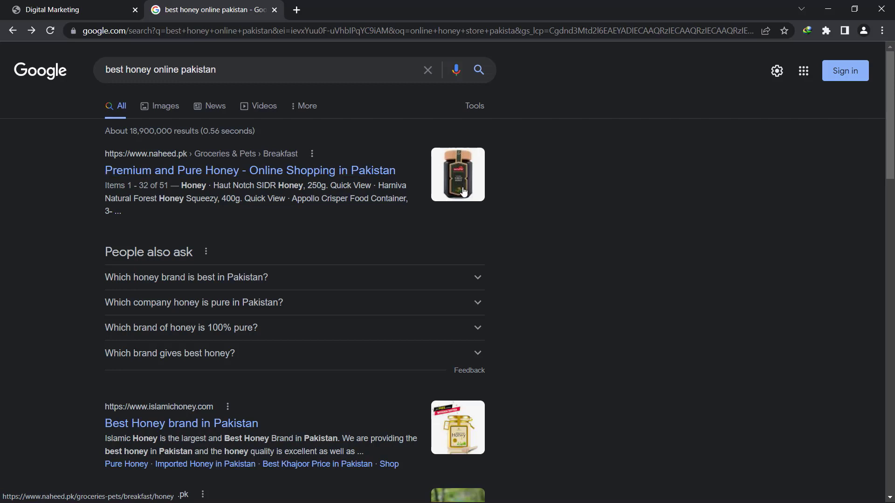
Dismiss the search suggestions and switch to the Digital Marketing PDF's page 10 Modifiers slide
{"action": "left_click", "coordinate": [128, 69]}
{"action": "left_click", "coordinate": [216, 70]}
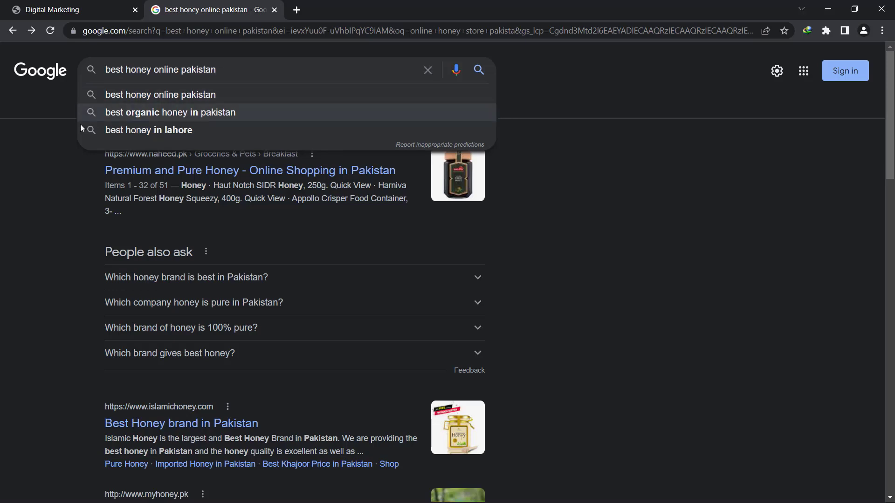
{"action": "left_click", "coordinate": [28, 166]}
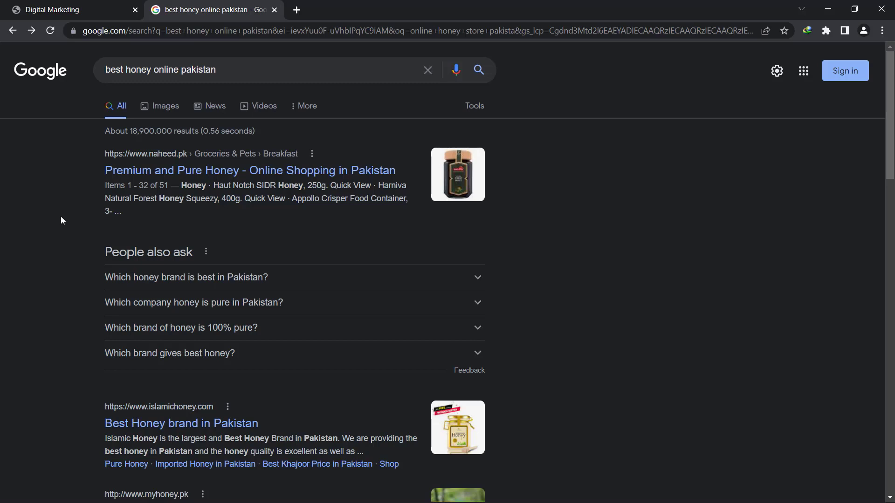
{"action": "left_click", "coordinate": [46, 9]}
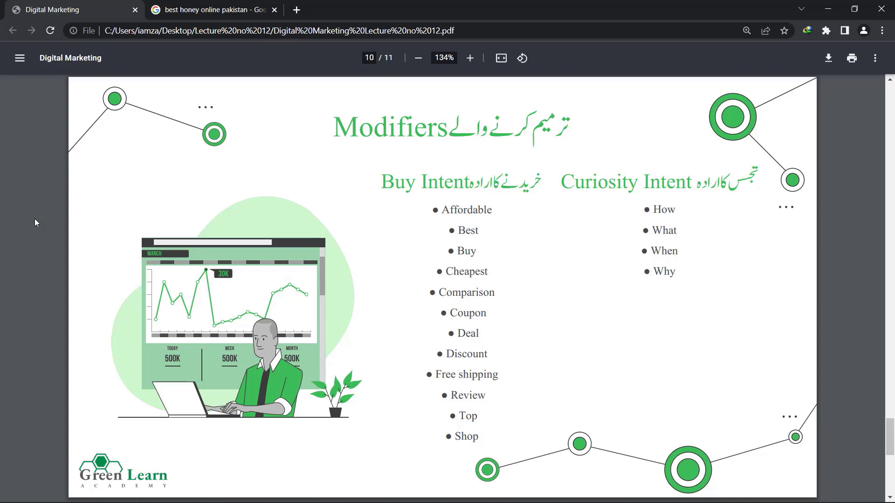
Switch back to the 'best honey online pakistan' results tab with suggestions closed
{"action": "key", "text": "ctrl+Tab"}
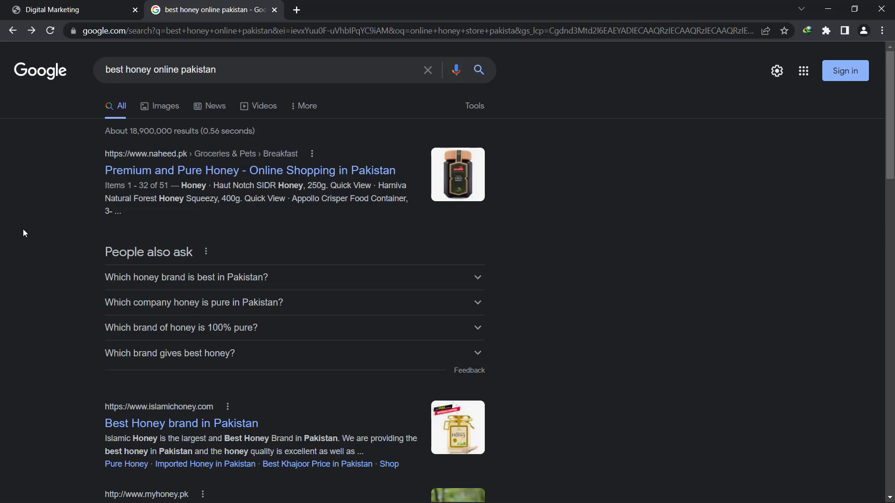
{"action": "left_click_drag", "start_coordinate": [150, 71], "coordinate": [173, 70]}
{"action": "left_click", "coordinate": [172, 69]}
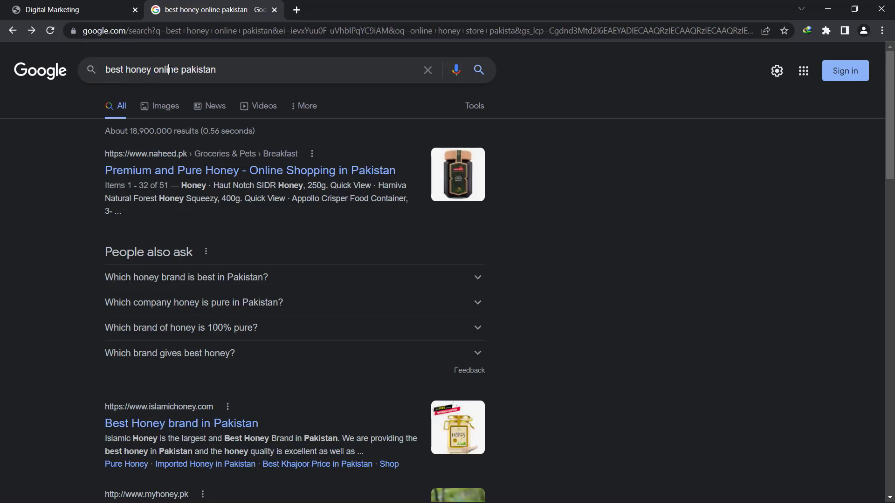
{"action": "left_click", "coordinate": [39, 139]}
Replace the query with 'why honey is not' and search 'why honey is not good for baby'
{"action": "triple_click", "coordinate": [177, 74]}
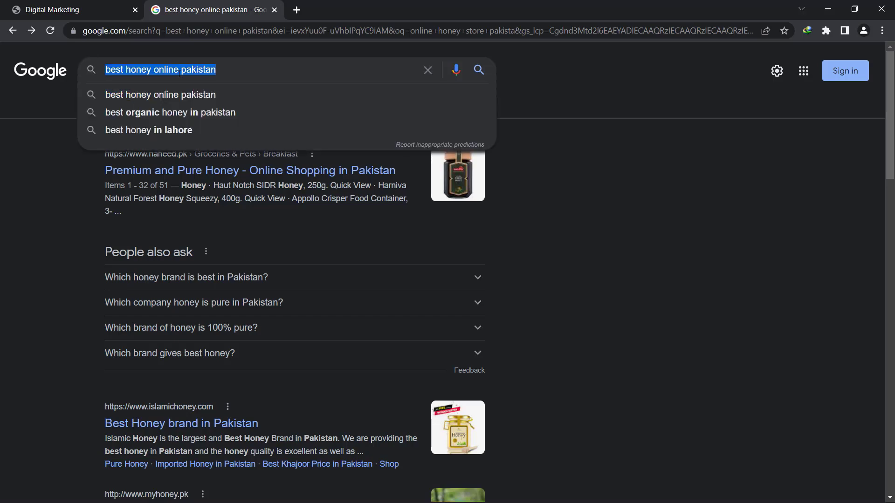
{"action": "type", "text": "wh"}
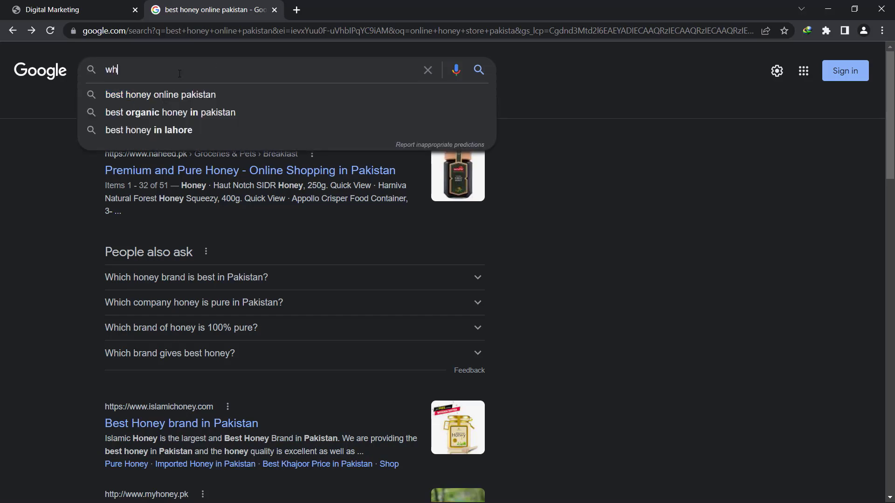
{"action": "type", "text": "y honey is not"}
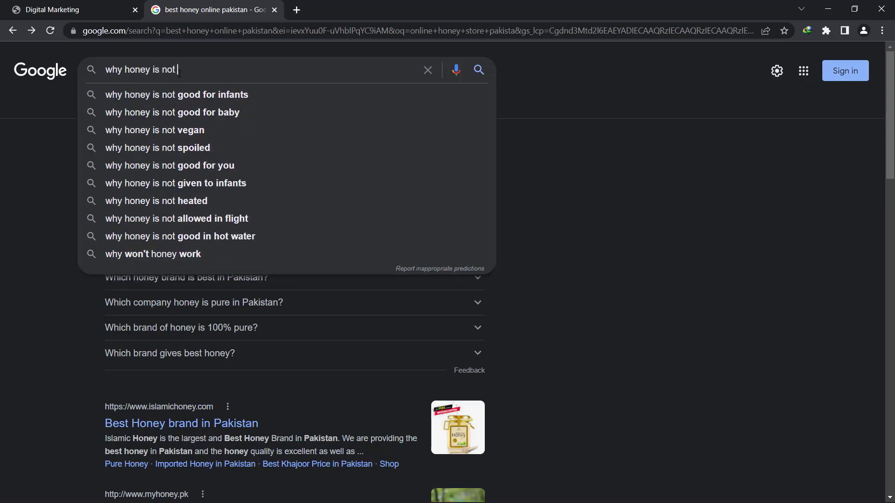
{"action": "left_click", "coordinate": [234, 113]}
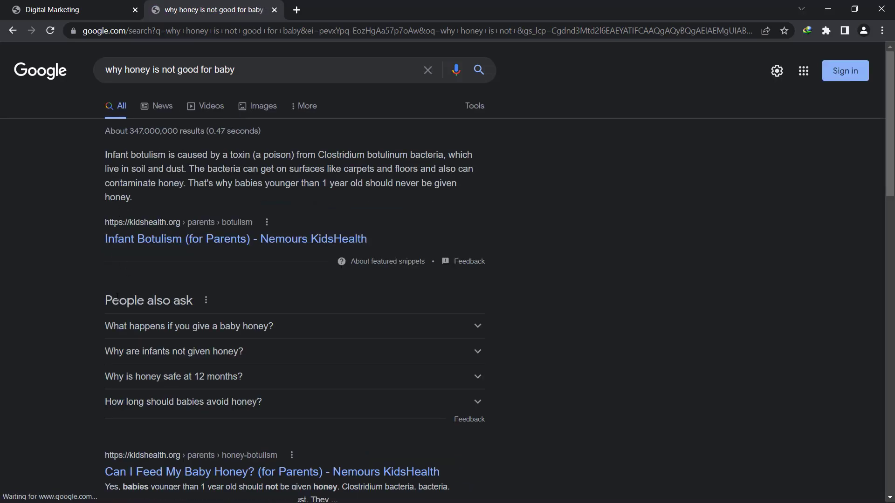
{"action": "scroll", "coordinate": [141, 302], "scroll_direction": "down", "scroll_amount": 5}
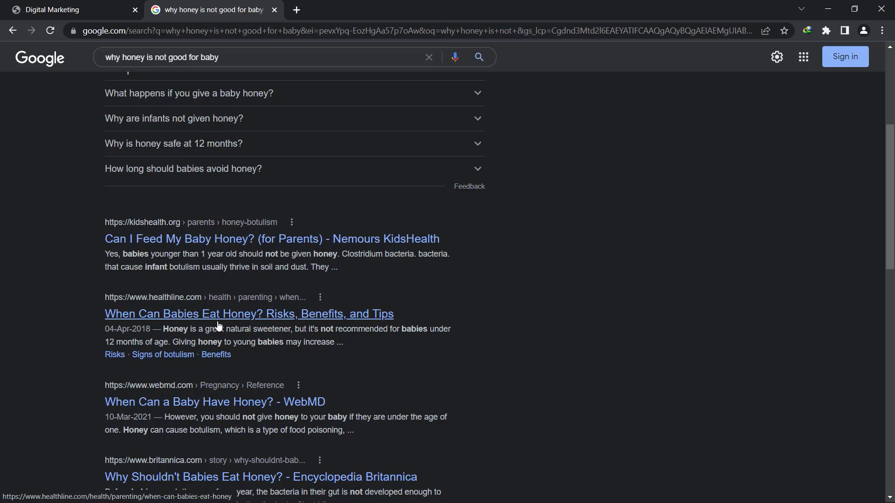
{"action": "scroll", "coordinate": [219, 321], "scroll_direction": "up", "scroll_amount": 5}
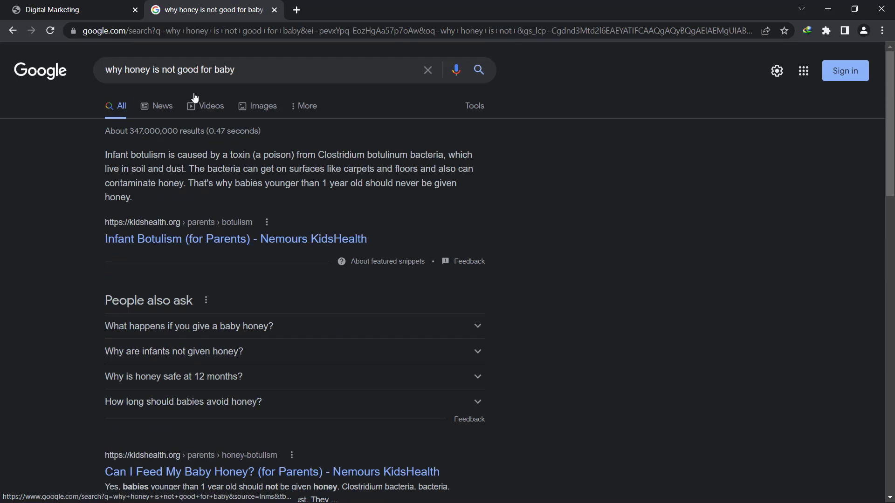
Search the suggested 'i wanna buy honey in pakistan' and skim its results
{"action": "triple_click", "coordinate": [207, 73]}
{"action": "type", "text": "i wanna buy honey"}
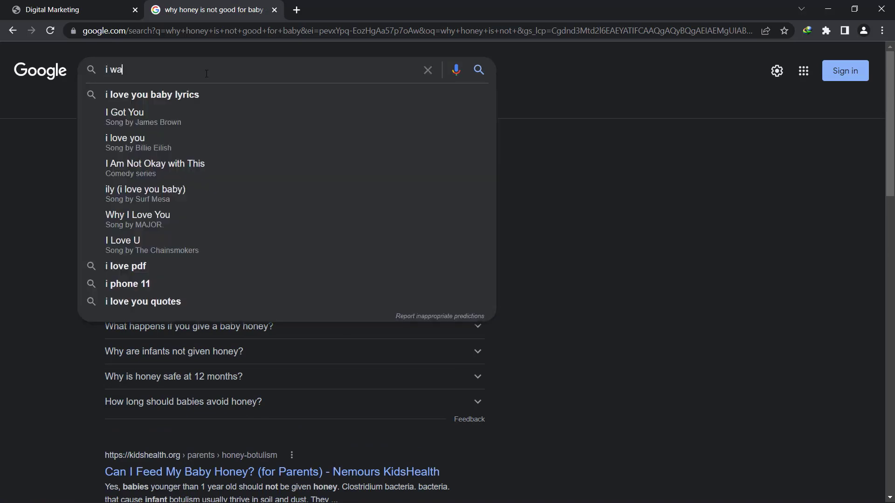
{"action": "left_click", "coordinate": [220, 96]}
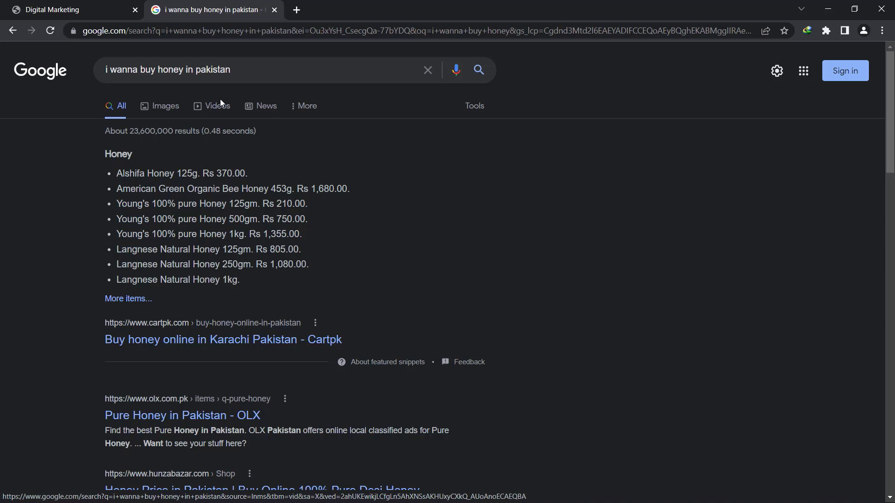
{"action": "scroll", "coordinate": [220, 99], "scroll_direction": "down", "scroll_amount": 6}
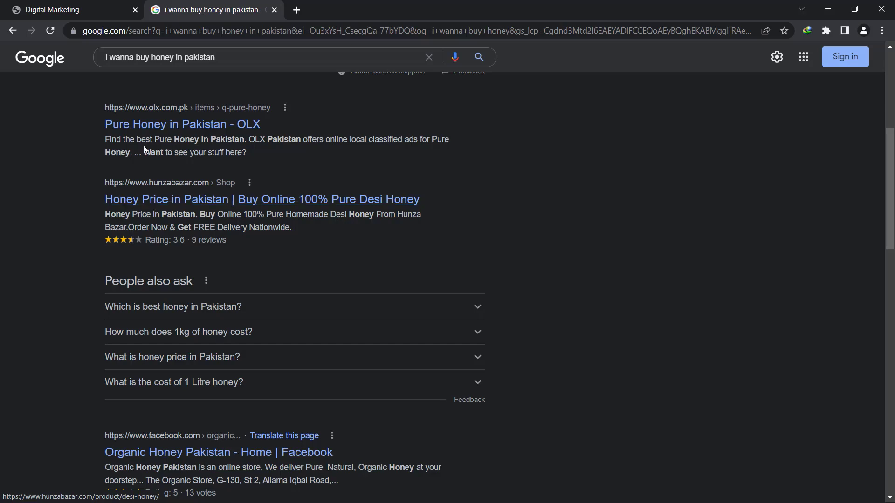
{"action": "scroll", "coordinate": [144, 145], "scroll_direction": "up", "scroll_amount": 6}
Go back to the 'why honey is not good for baby' results and select the query
{"action": "triple_click", "coordinate": [189, 65]}
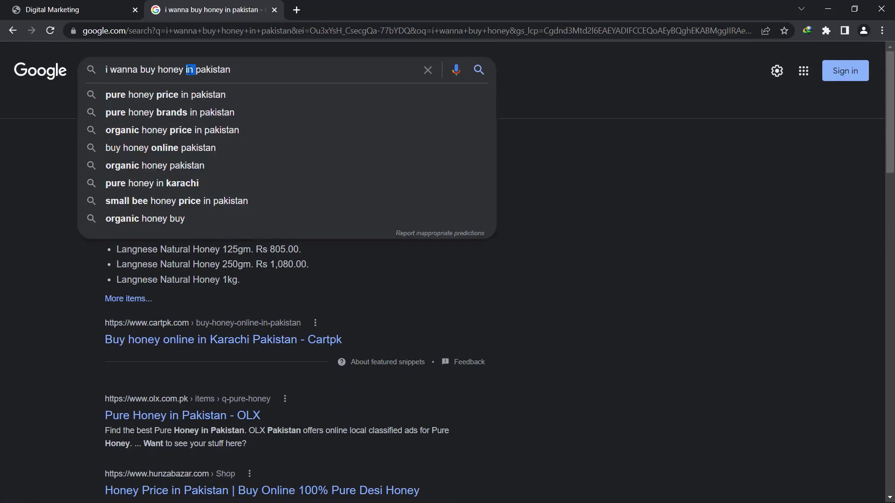
{"action": "left_click", "coordinate": [59, 156]}
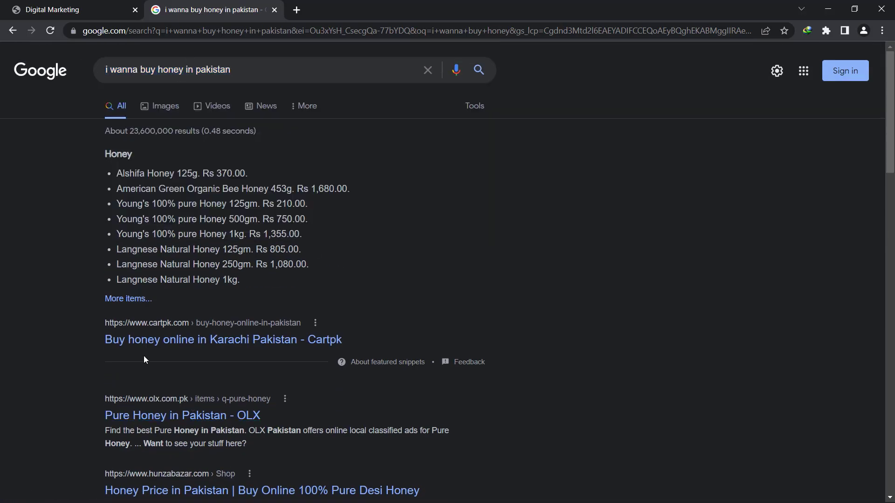
{"action": "left_click", "coordinate": [13, 30]}
{"action": "triple_click", "coordinate": [194, 79]}
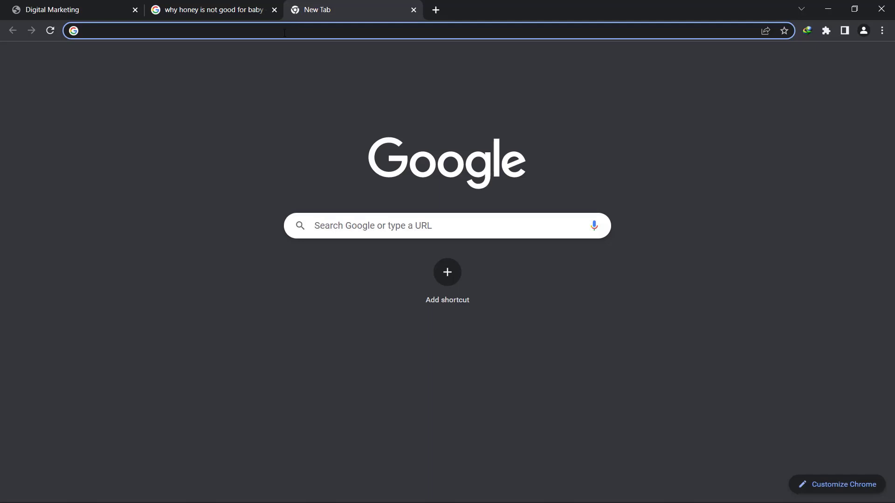
Load ads.google.com in the new tab and start the Google Ads sign-up
{"action": "left_click", "coordinate": [278, 36]}
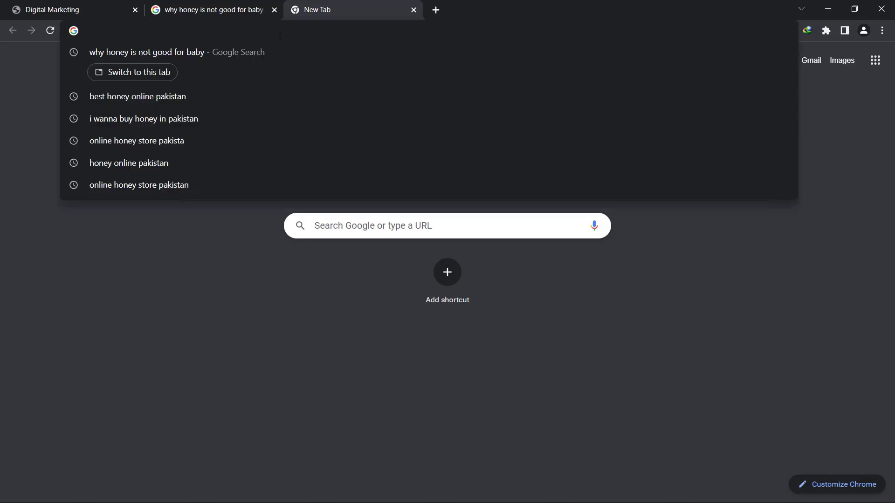
{"action": "type", "text": "ads."}
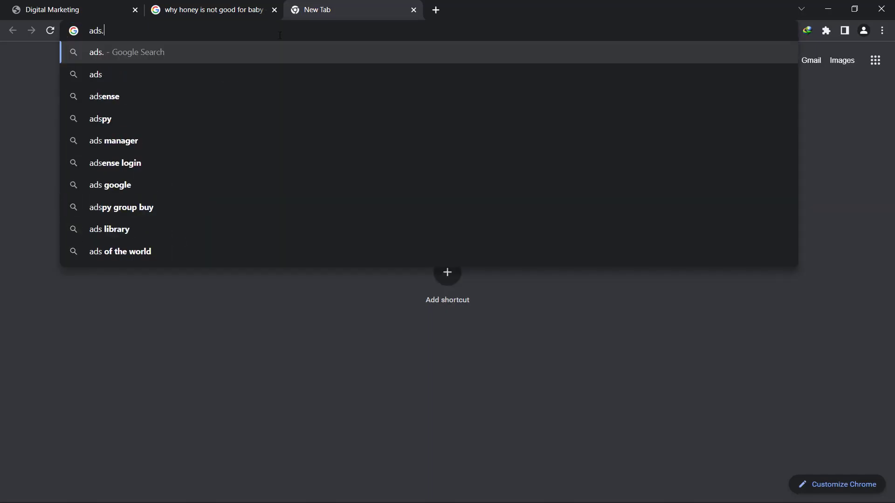
{"action": "type", "text": "google"}
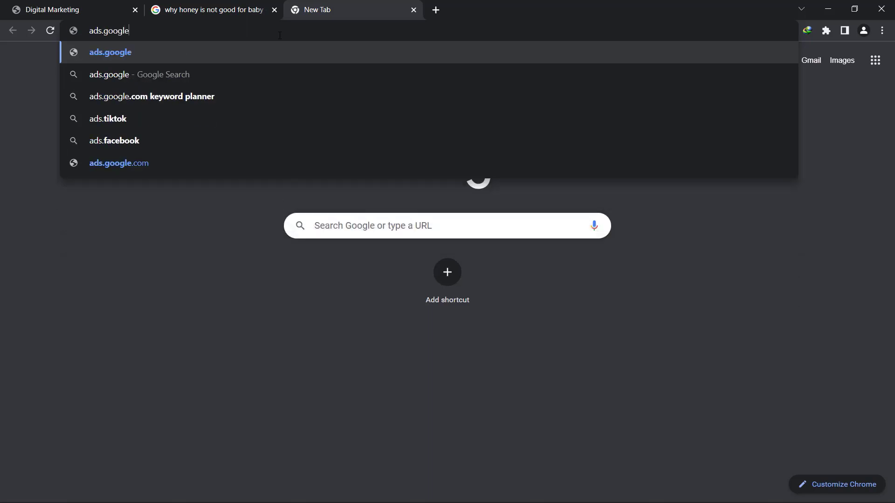
{"action": "type", "text": ".com"}
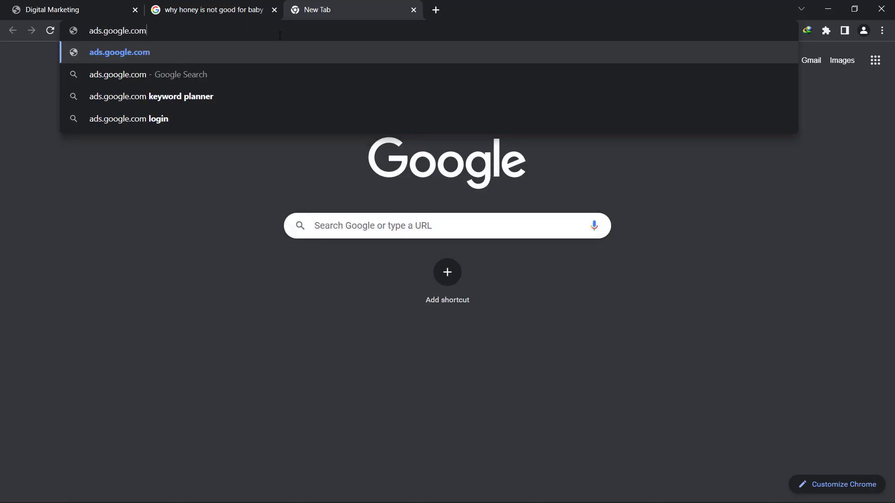
{"action": "key", "text": "Return"}
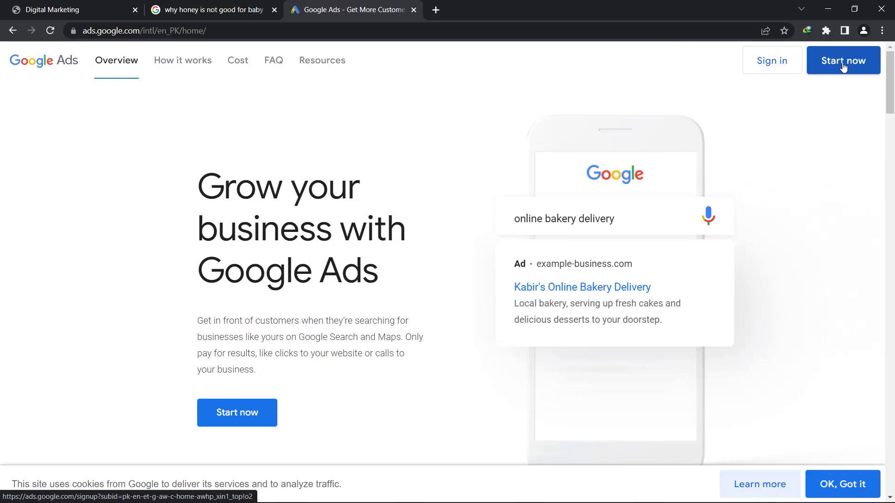
{"action": "left_click", "coordinate": [844, 66]}
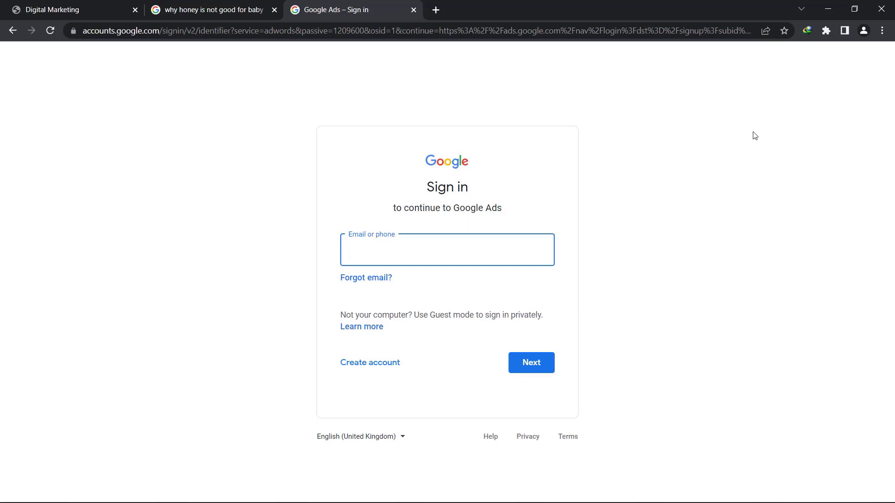
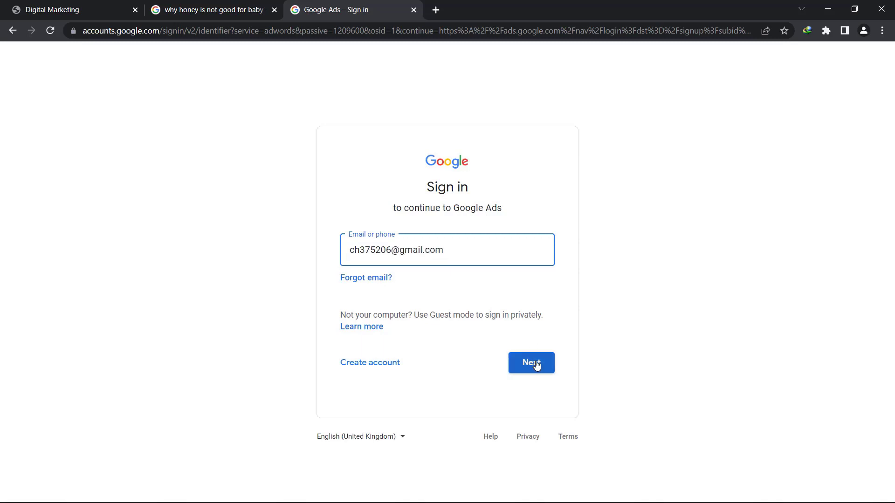
Sign in to Google Ads with the account's e-mail address and password
{"action": "left_click", "coordinate": [536, 364]}
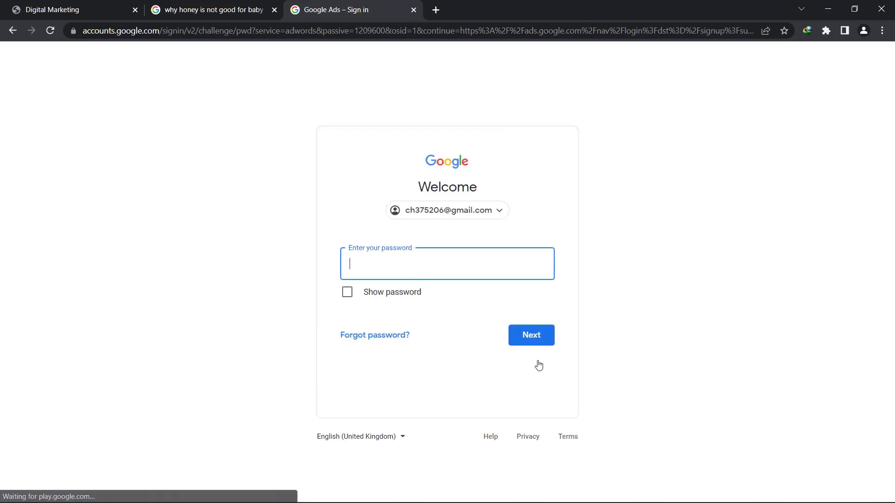
{"action": "type", "text": "•••••"}
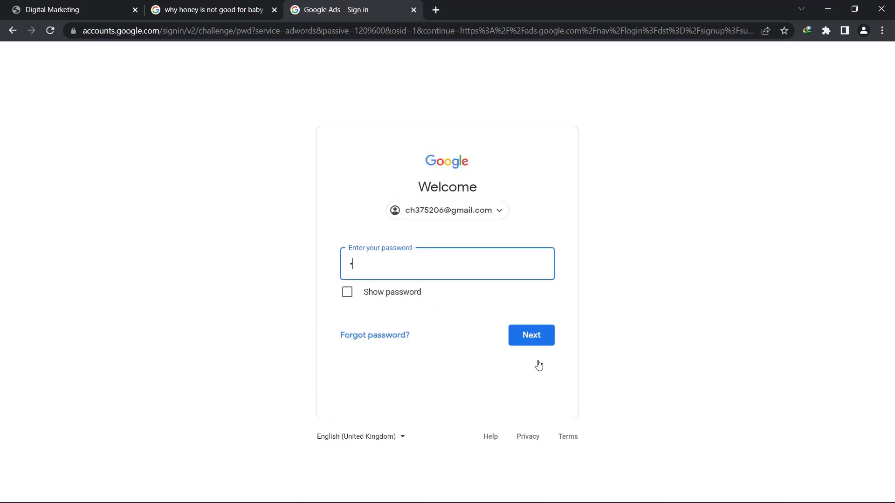
{"action": "type", "text": "••••••••"}
{"action": "left_click", "coordinate": [521, 342]}
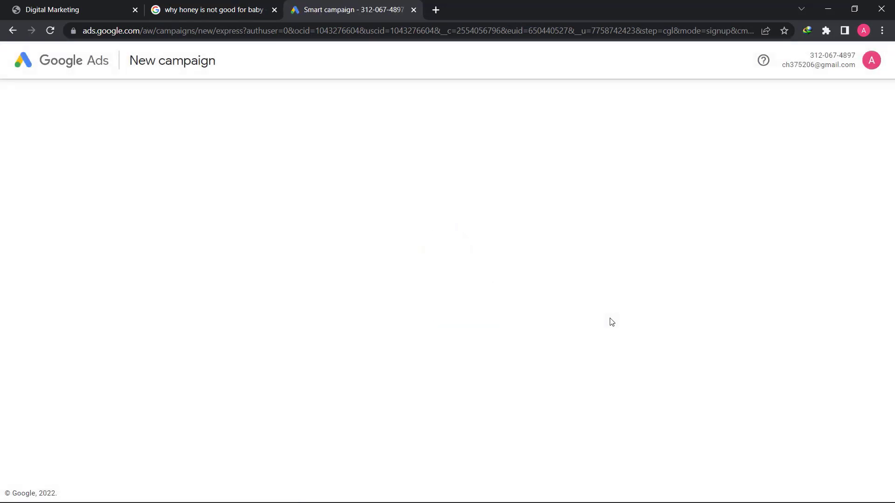
In Expert Mode, create the account without a campaign, decline promotional emails, submit, and enter it
{"action": "left_click", "coordinate": [526, 393]}
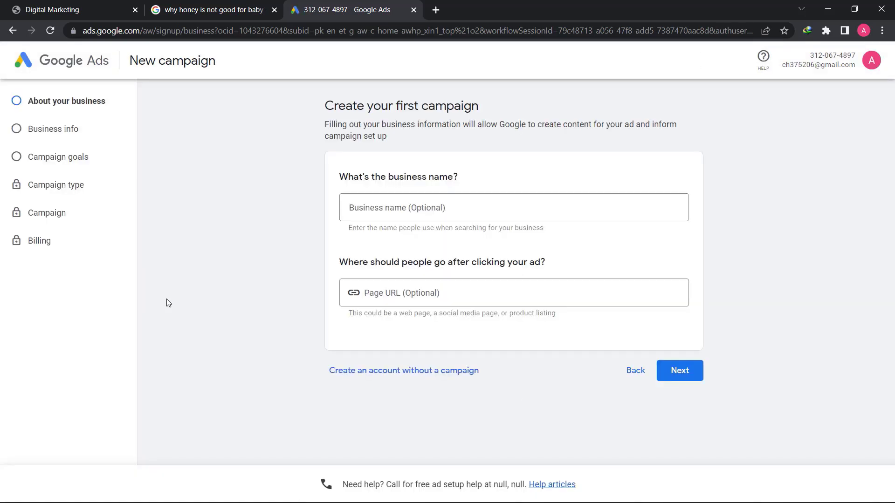
{"action": "left_click", "coordinate": [380, 376]}
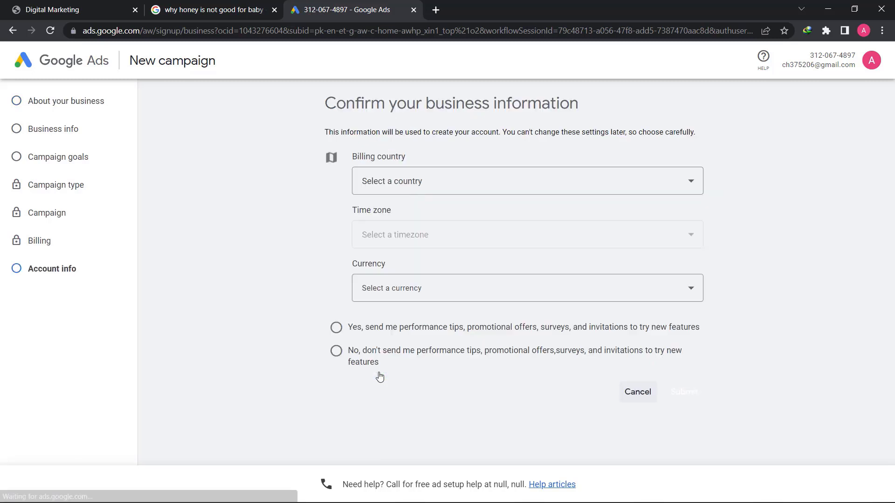
{"action": "left_click", "coordinate": [336, 351]}
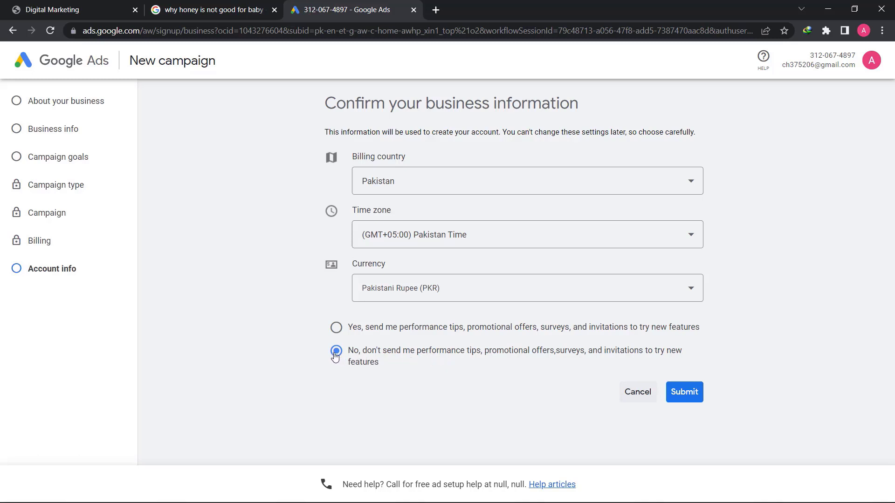
{"action": "left_click", "coordinate": [682, 394]}
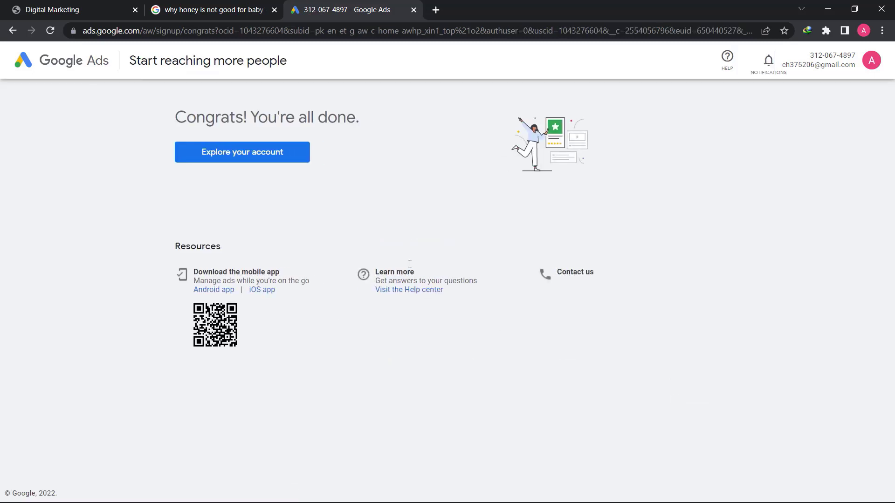
{"action": "left_click", "coordinate": [259, 161]}
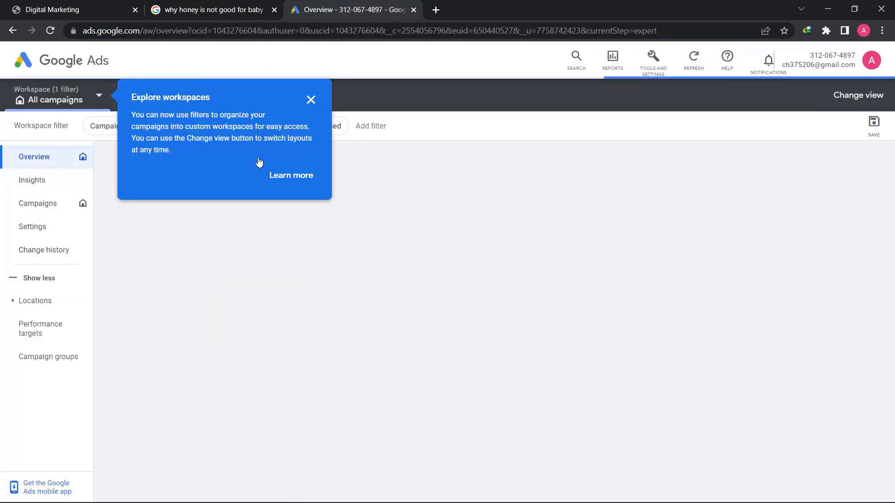
Dismiss the workspaces tip, open Keyword Planner from Tools, and dismiss its updates notice
{"action": "left_click", "coordinate": [311, 99]}
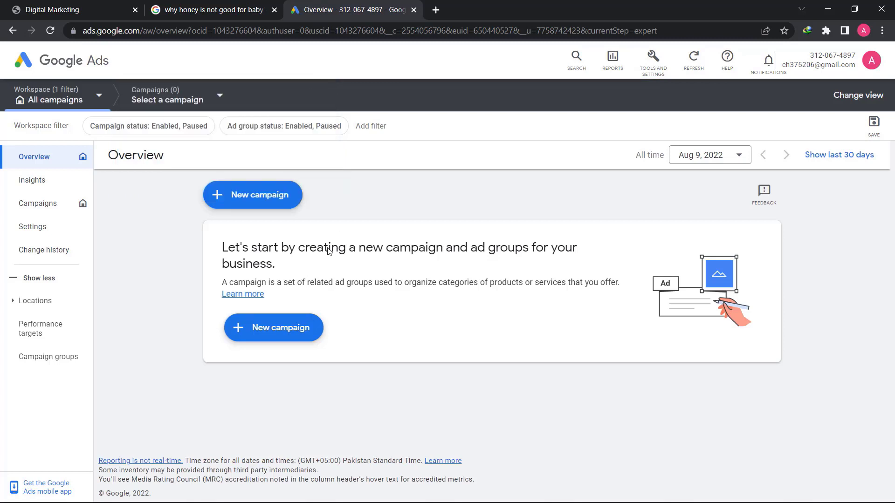
{"action": "left_click", "coordinate": [658, 66]}
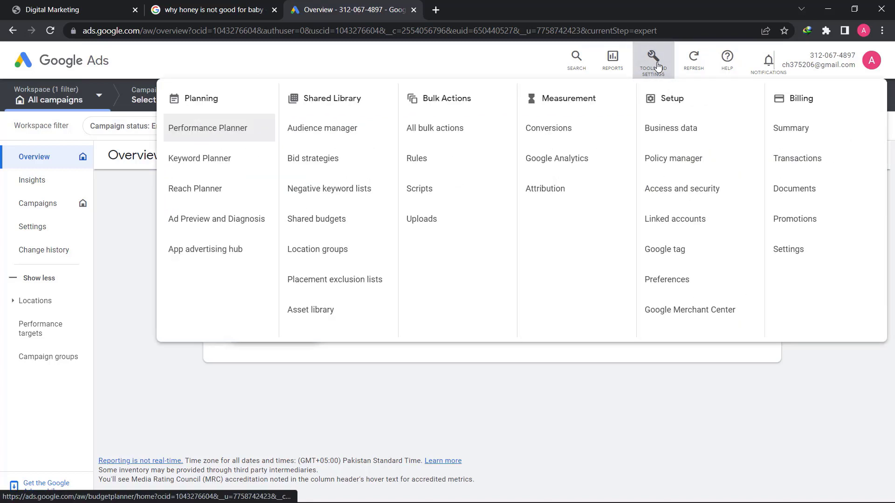
{"action": "left_click", "coordinate": [232, 164]}
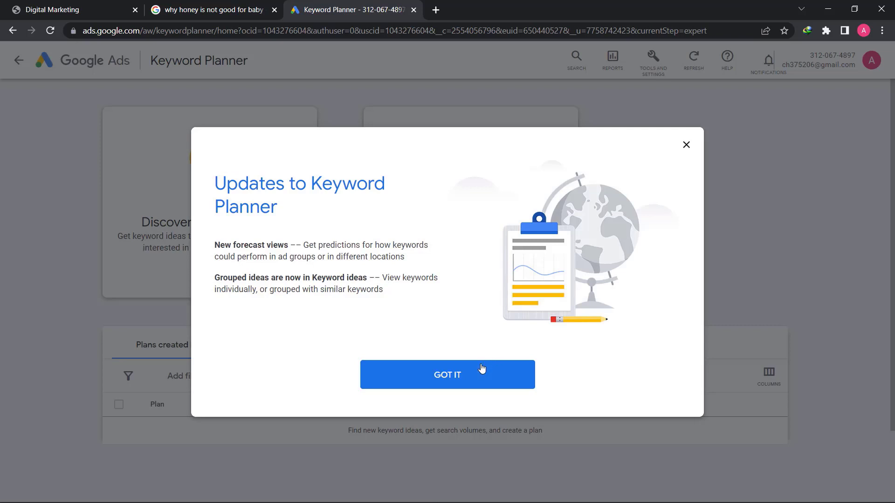
{"action": "left_click", "coordinate": [479, 371]}
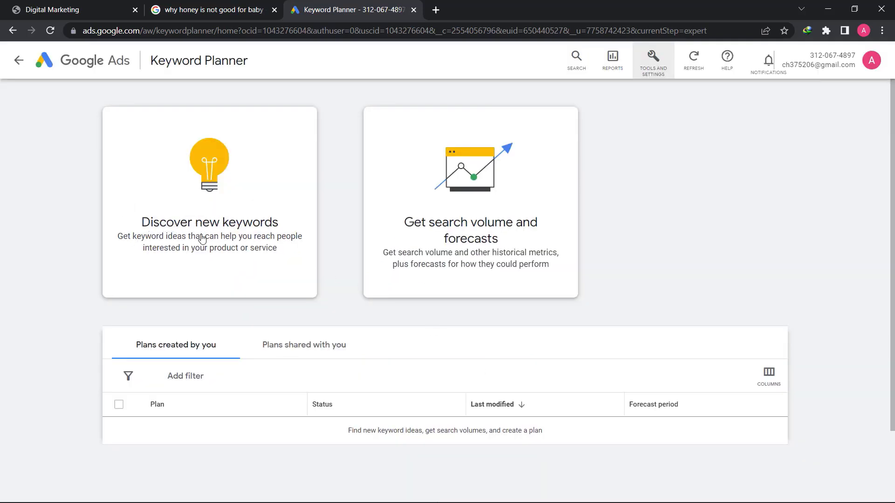
Start discovering new keywords and remove Pakistan so all locations are targeted
{"action": "left_click", "coordinate": [215, 229]}
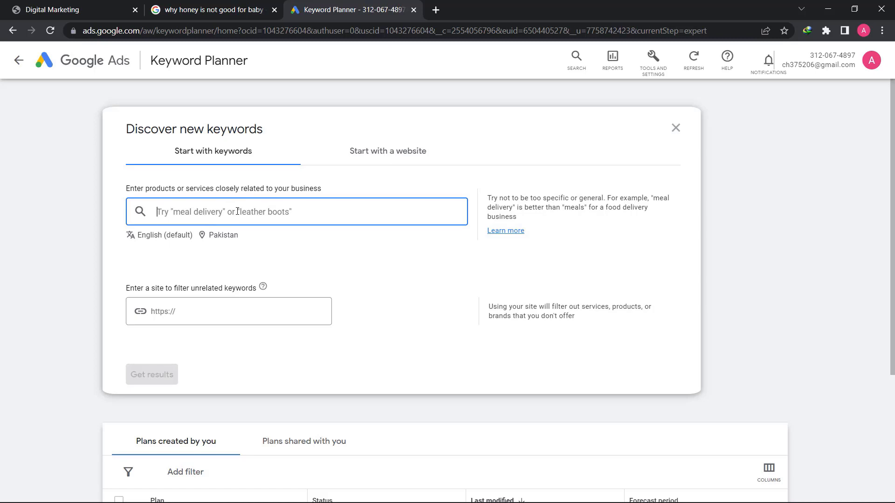
{"action": "left_click", "coordinate": [224, 235]}
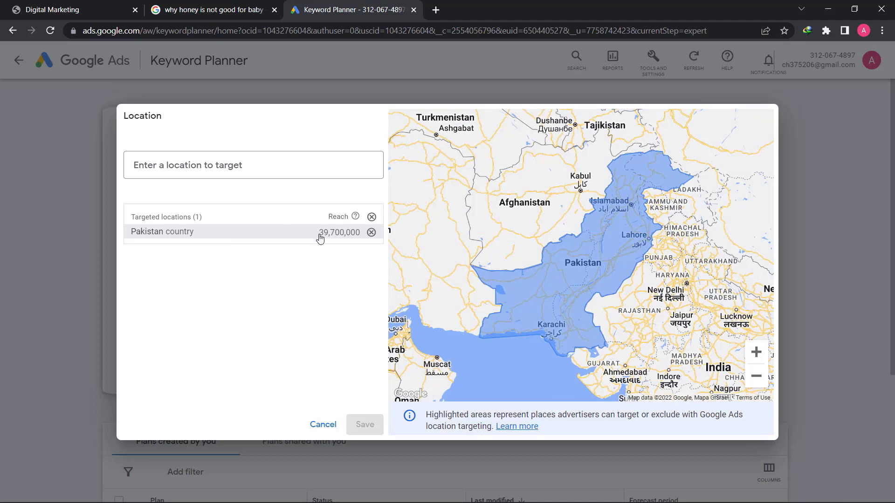
{"action": "left_click", "coordinate": [371, 233]}
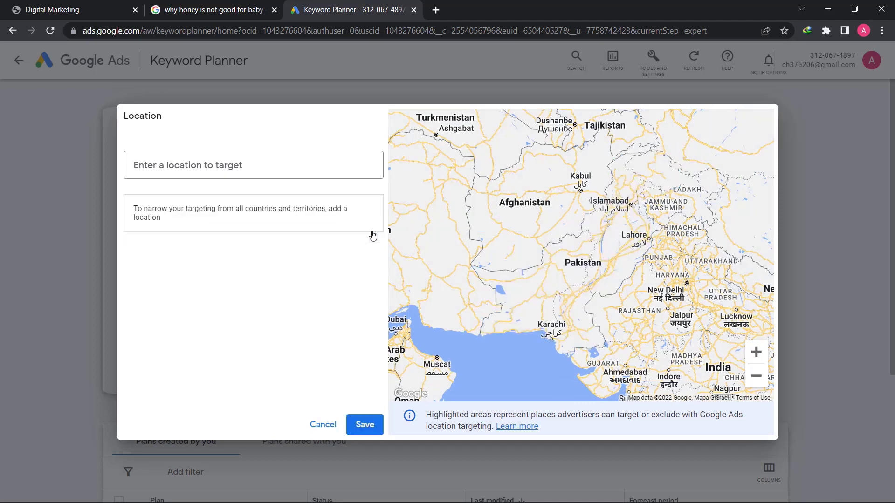
{"action": "left_click", "coordinate": [366, 425]}
Get keyword ideas for the seed keyword 'online honey store'
{"action": "left_click", "coordinate": [190, 220]}
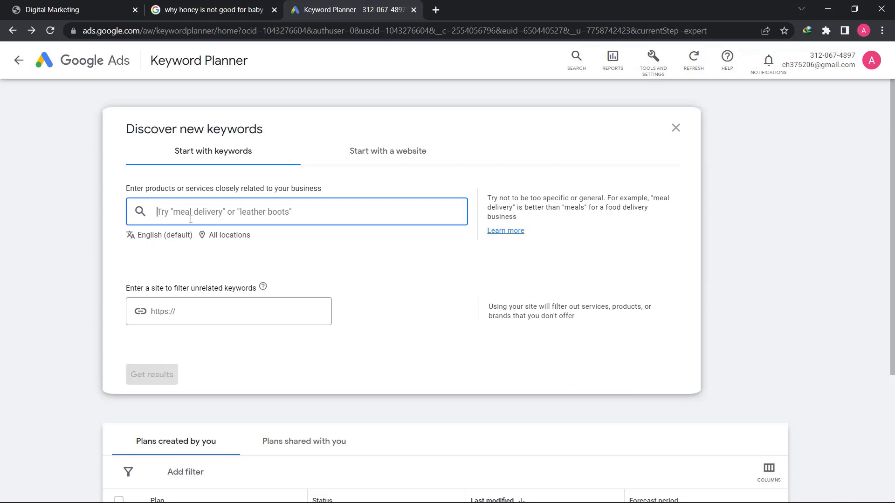
{"action": "type", "text": "online honey s"}
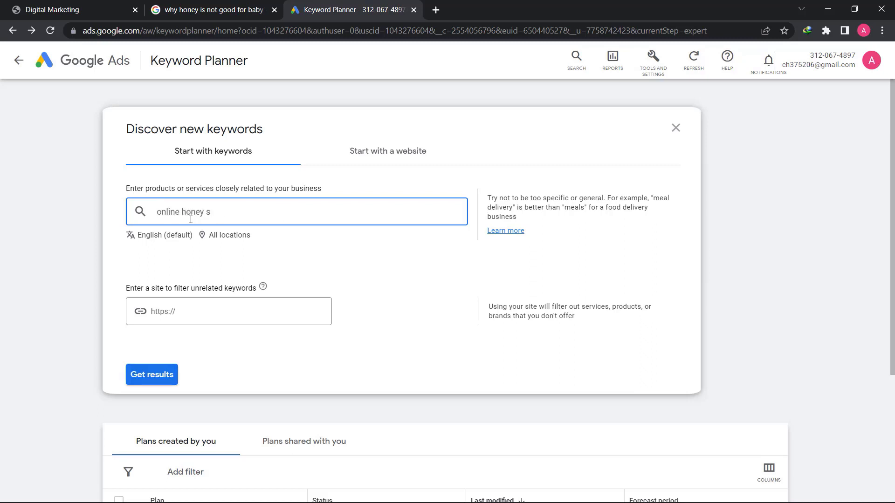
{"action": "type", "text": "oteore"}
{"action": "key", "text": "Return"}
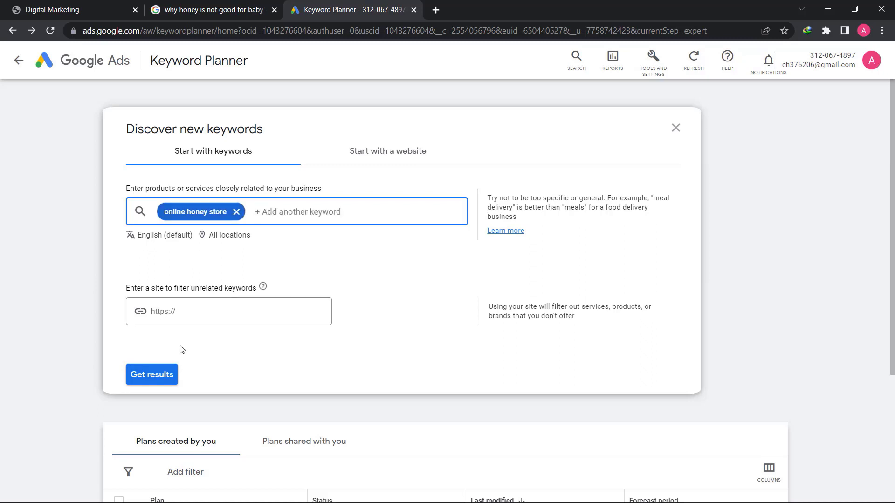
{"action": "left_click", "coordinate": [145, 377]}
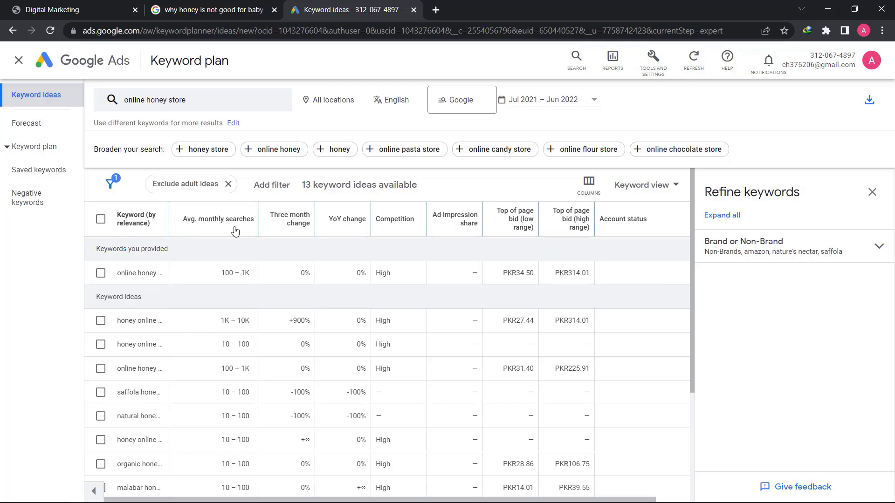
Sort keyword ideas by average monthly searches and widen the Keyword column
{"action": "mouse_move", "coordinate": [200, 230]}
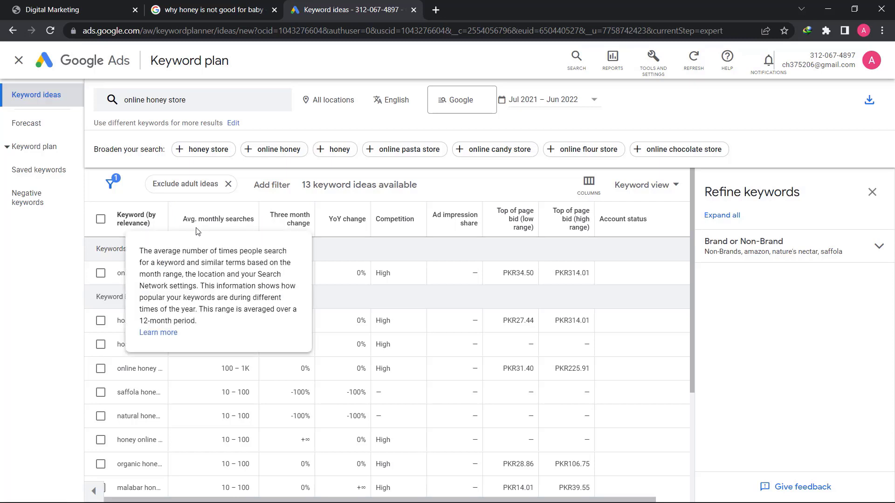
{"action": "left_click", "coordinate": [228, 222]}
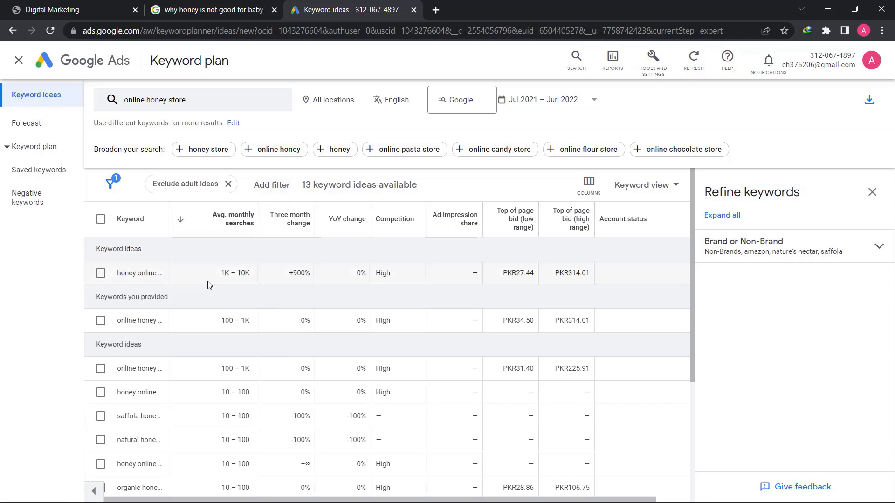
{"action": "scroll", "coordinate": [204, 356], "scroll_direction": "down", "scroll_amount": 4}
{"action": "scroll", "coordinate": [203, 356], "scroll_direction": "up", "scroll_amount": 4}
{"action": "left_click_drag", "start_coordinate": [168, 221], "coordinate": [242, 224]}
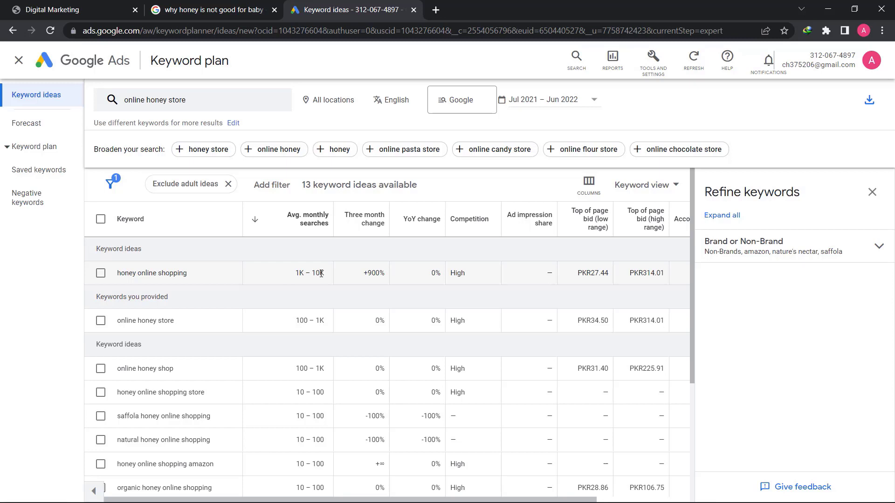
Copy the top keyword, 'honey online shopping'
{"action": "left_click_drag", "start_coordinate": [209, 281], "coordinate": [108, 276]}
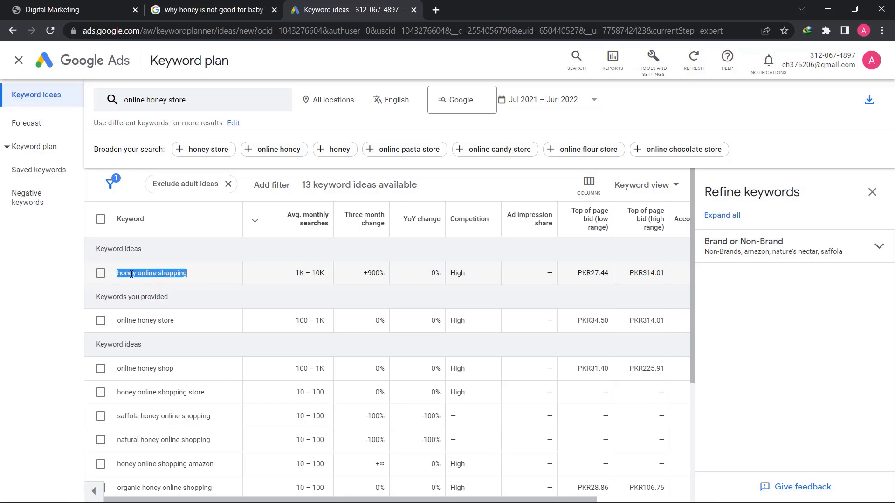
{"action": "right_click", "coordinate": [132, 275]}
{"action": "left_click", "coordinate": [139, 285]}
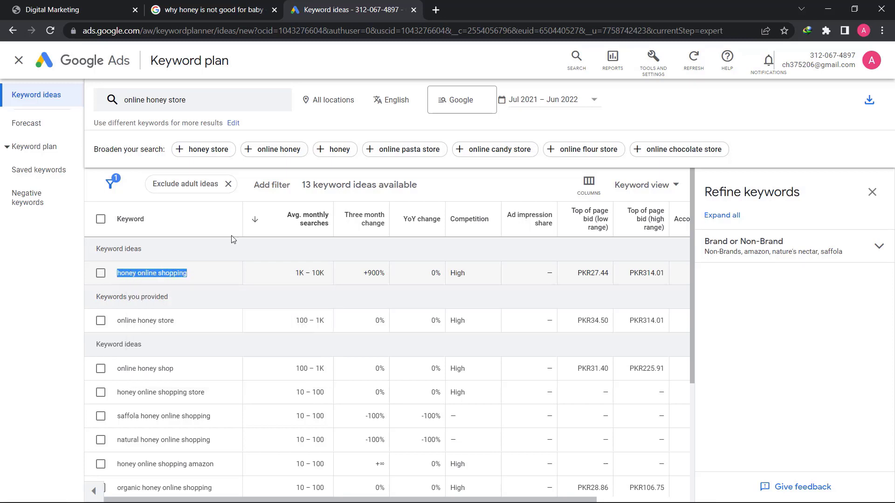
In a new tab, go to google.com and search the pasted 'honey online shopping'
{"action": "left_click", "coordinate": [437, 11]}
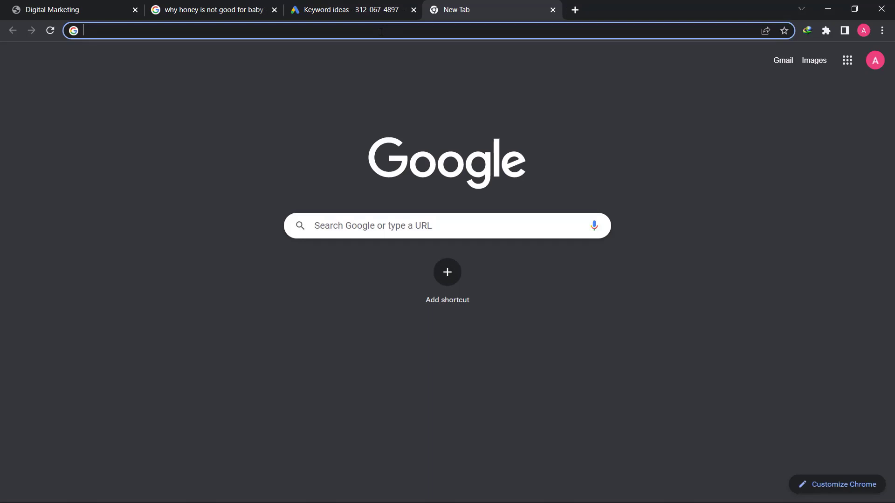
{"action": "type", "text": "googl"}
{"action": "key", "text": "Return"}
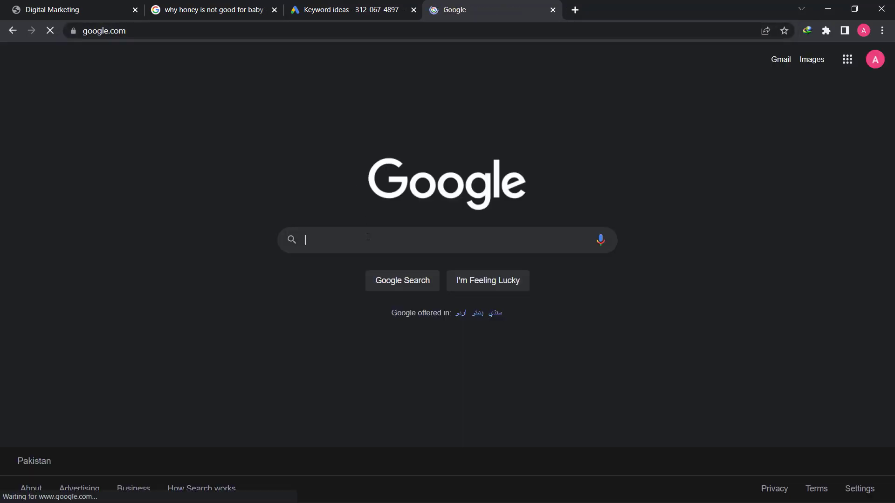
{"action": "left_click", "coordinate": [368, 236]}
{"action": "key", "text": "ctrl+v"}
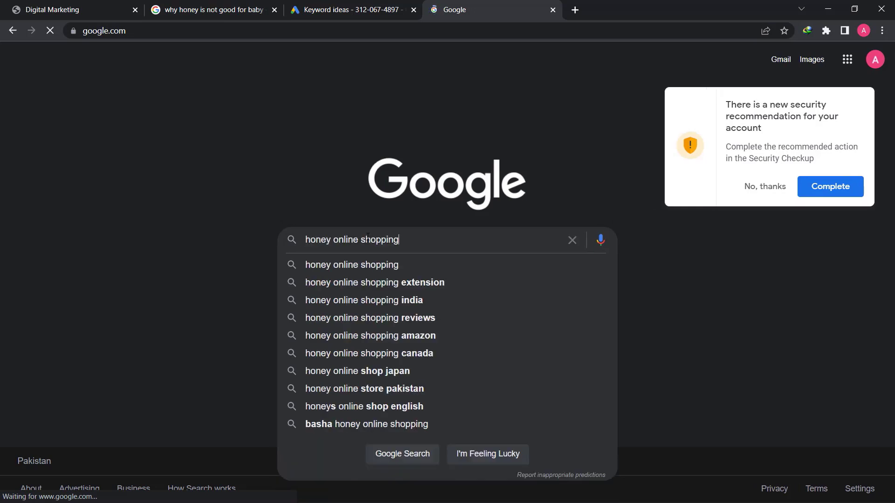
{"action": "key", "text": "Return"}
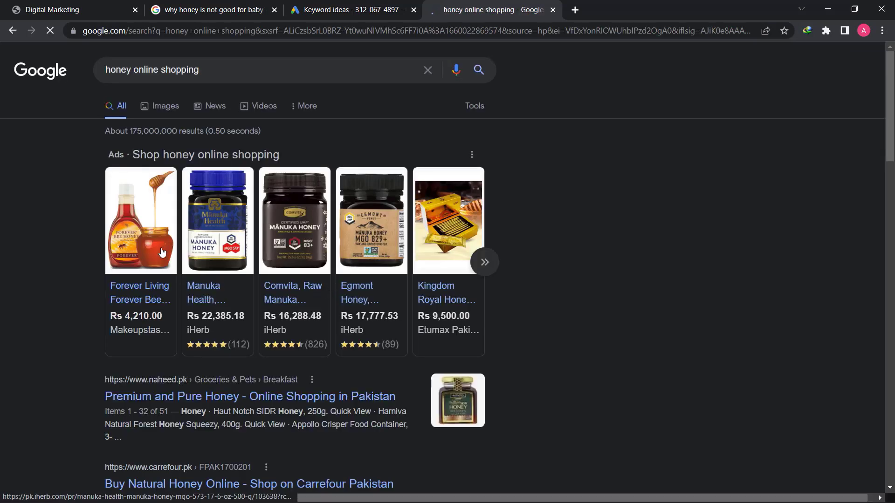
{"action": "scroll", "coordinate": [142, 255], "scroll_direction": "down", "scroll_amount": 4}
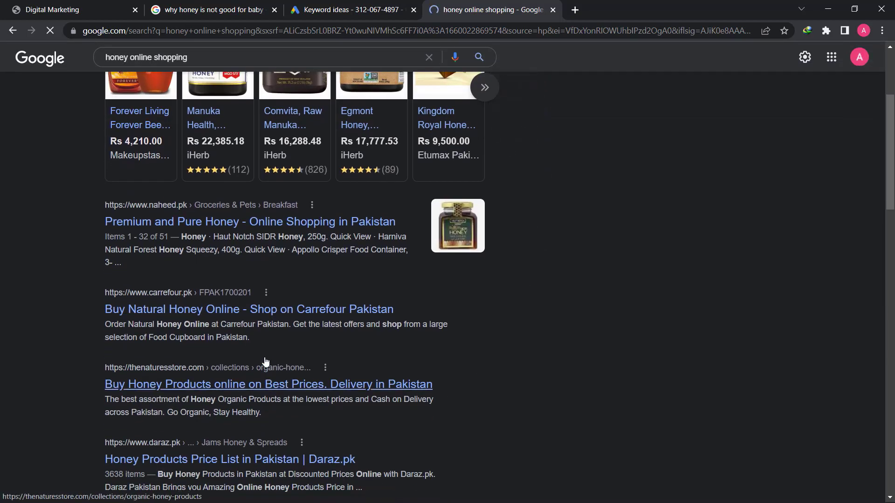
{"action": "scroll", "coordinate": [266, 368], "scroll_direction": "up", "scroll_amount": 4}
{"action": "mouse_move", "coordinate": [287, 253]}
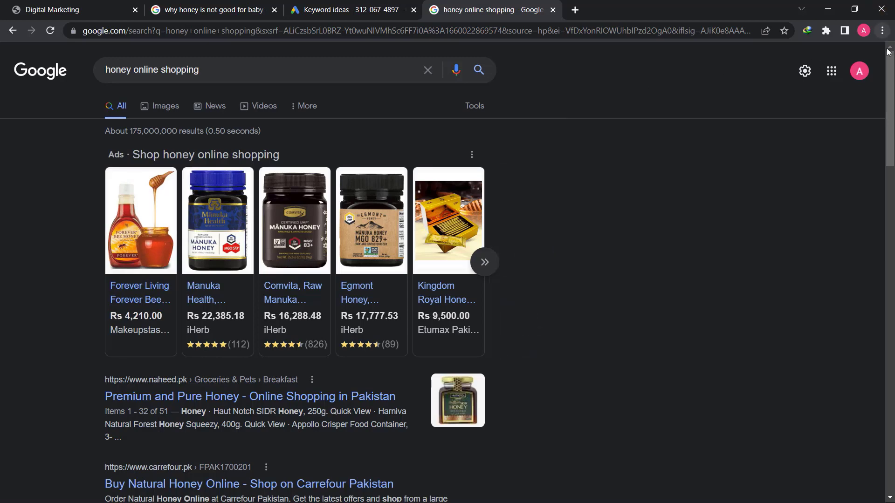
Go from Chrome Settings' Extensions page to the Chrome Web Store
{"action": "left_click", "coordinate": [882, 31]}
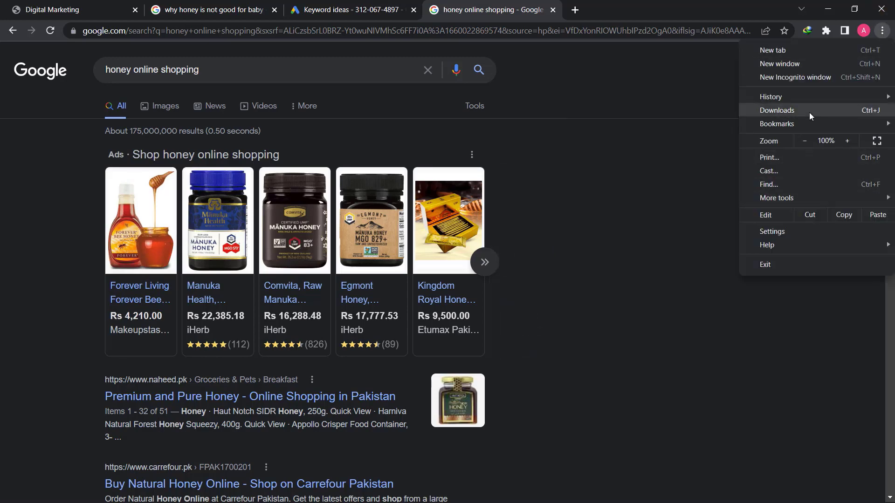
{"action": "left_click", "coordinate": [796, 230]}
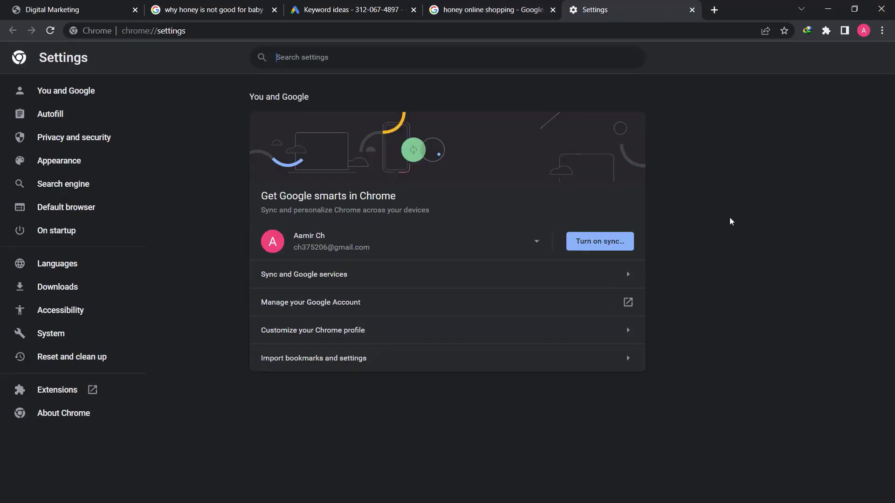
{"action": "left_click", "coordinate": [53, 396]}
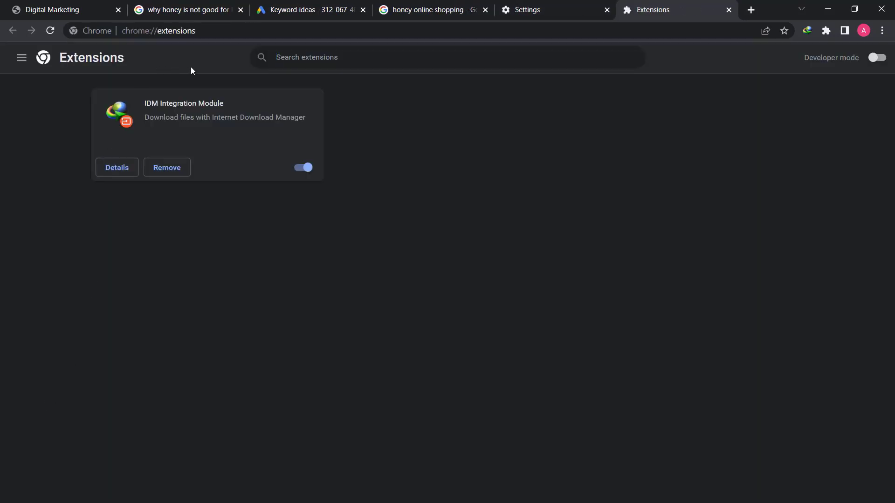
{"action": "left_click", "coordinate": [21, 57]}
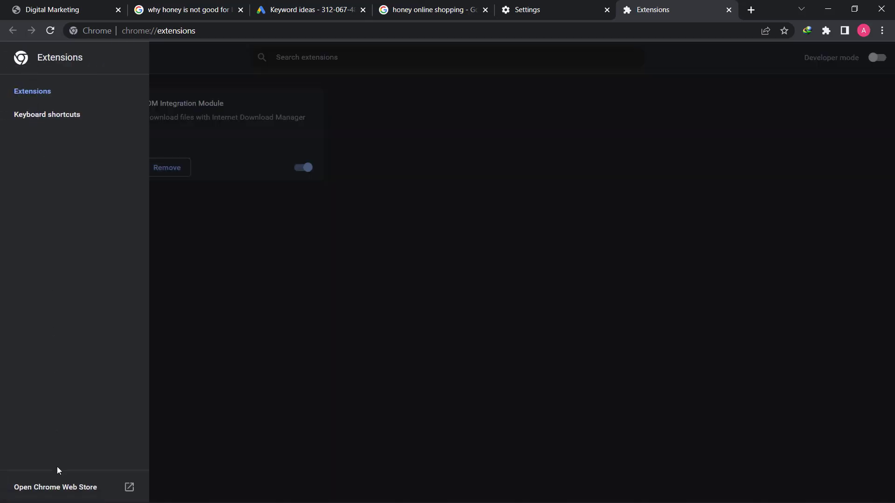
{"action": "left_click", "coordinate": [77, 493]}
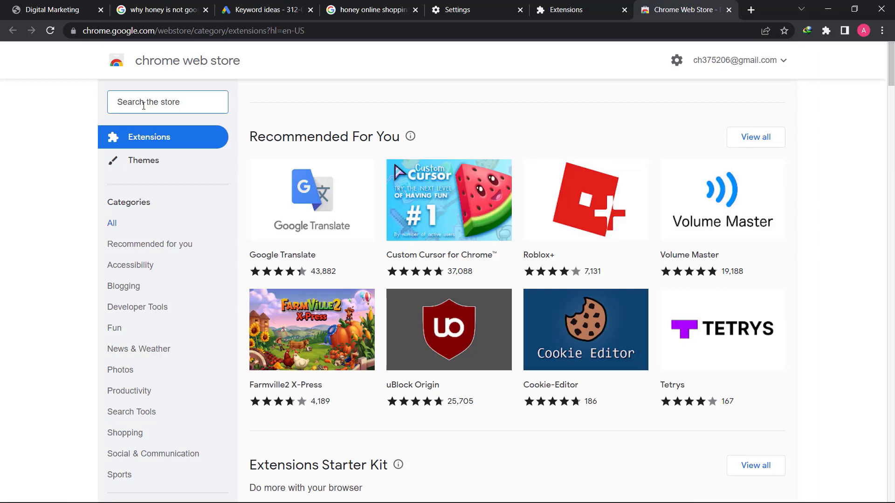
Search the Chrome Web Store for 'mozbar'
{"action": "type", "text": "Mox"}
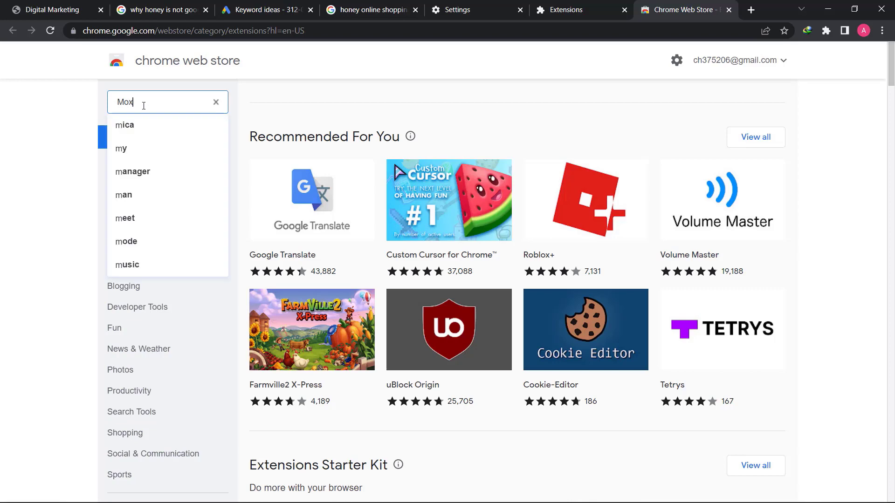
{"action": "key", "text": "BackSpace"}
{"action": "type", "text": "zbar"}
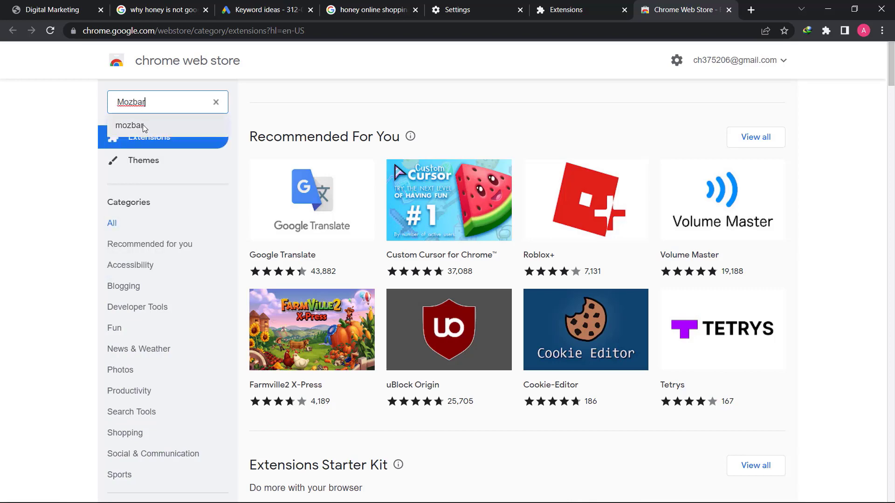
{"action": "left_click", "coordinate": [143, 125]}
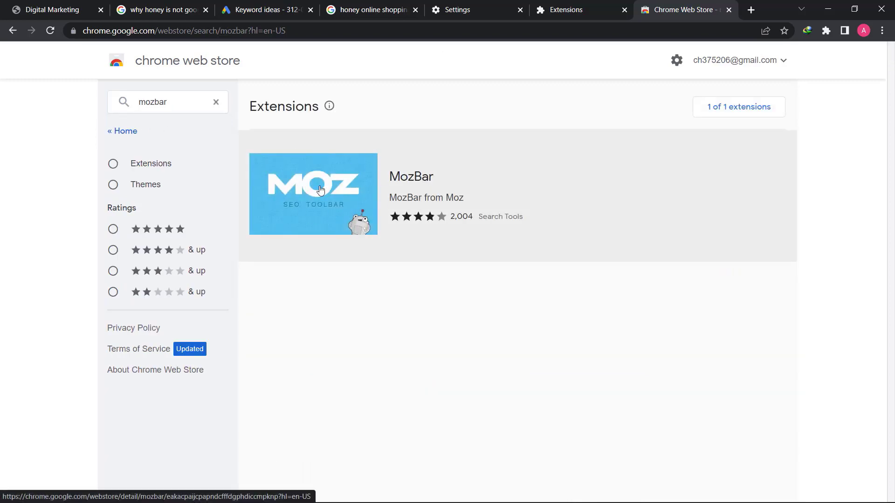
Add the MozBar extension to Chrome and return to the honey results tab
{"action": "left_click", "coordinate": [399, 182]}
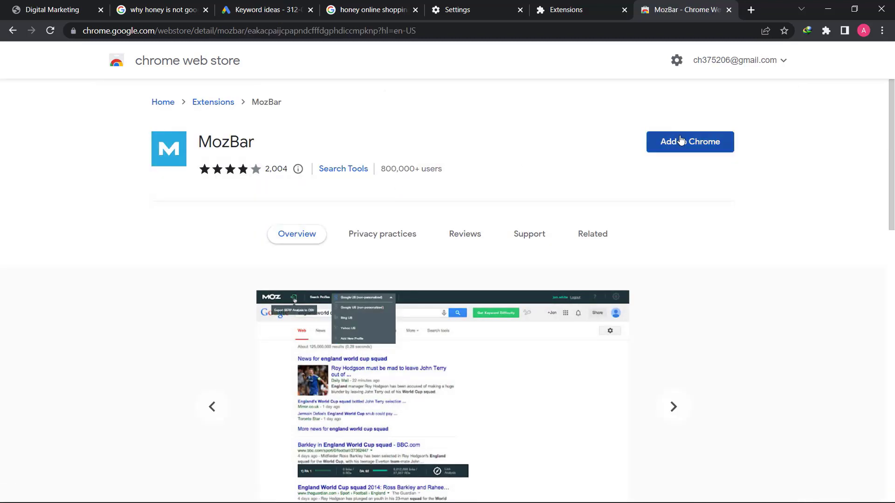
{"action": "left_click", "coordinate": [680, 141]}
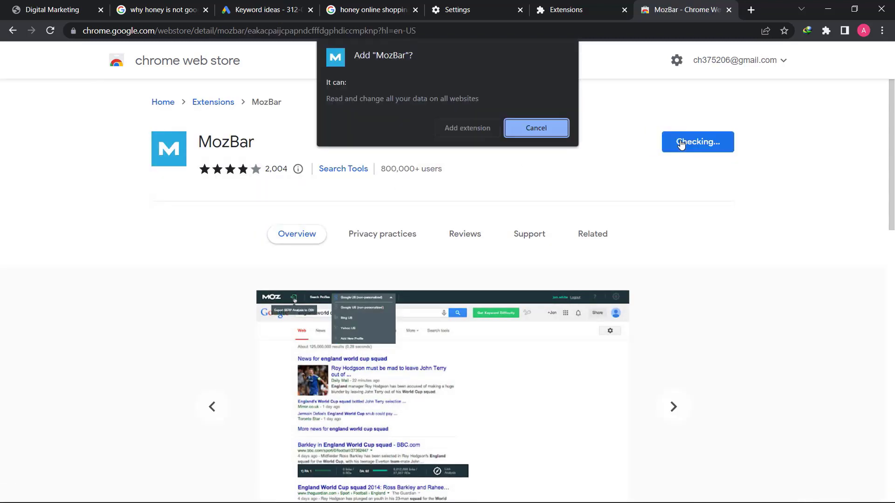
{"action": "left_click", "coordinate": [467, 129]}
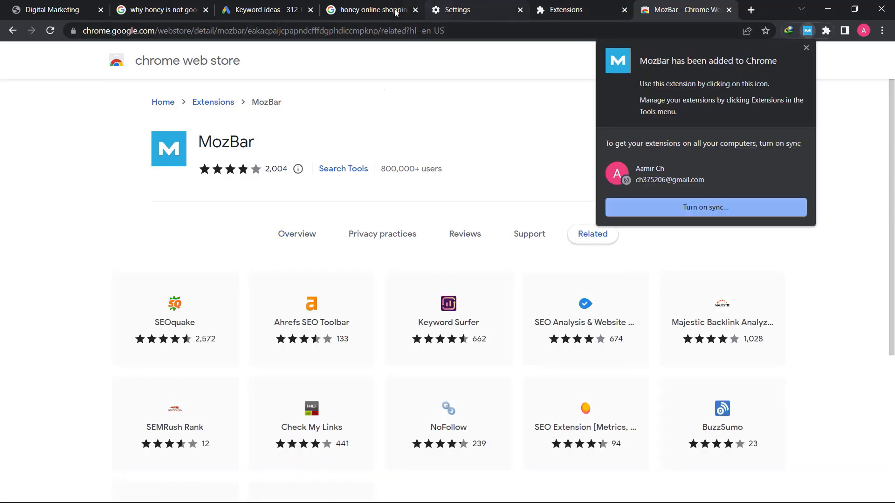
{"action": "left_click", "coordinate": [372, 9]}
Pin MozBar in the toolbar and reload the honey results page
{"action": "left_click", "coordinate": [826, 30]}
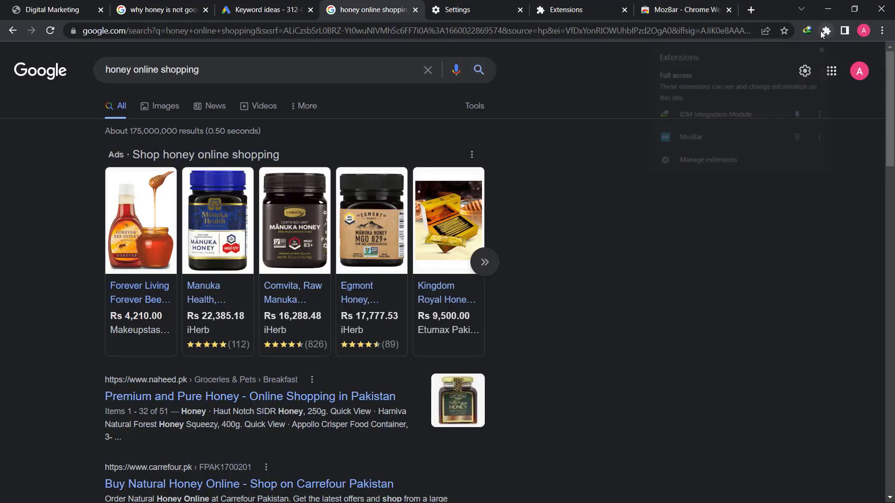
{"action": "left_click", "coordinate": [800, 138]}
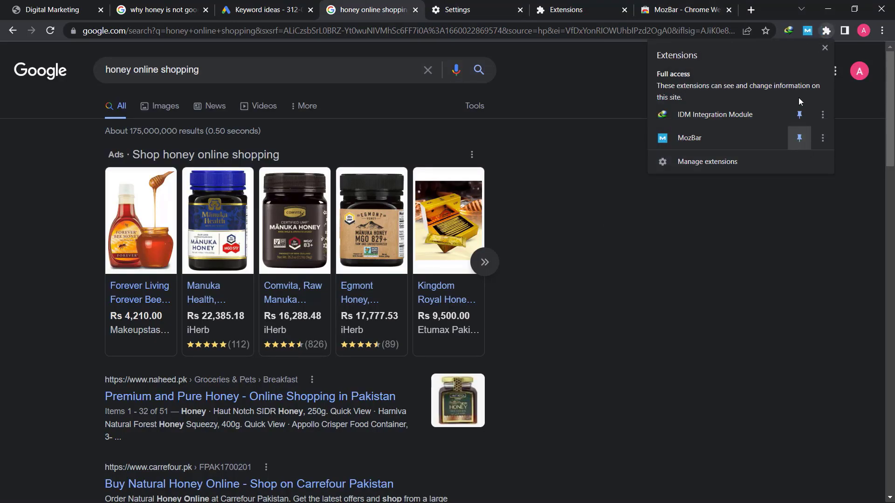
{"action": "key", "text": "Escape"}
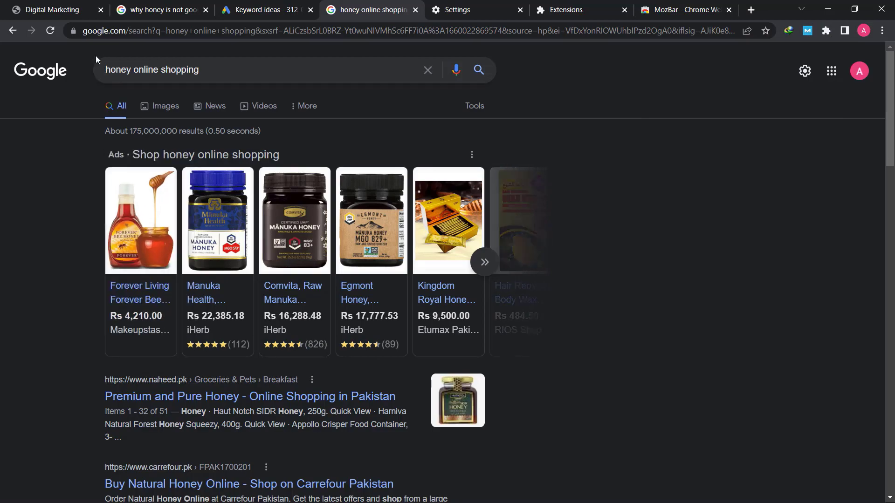
{"action": "left_click", "coordinate": [53, 33]}
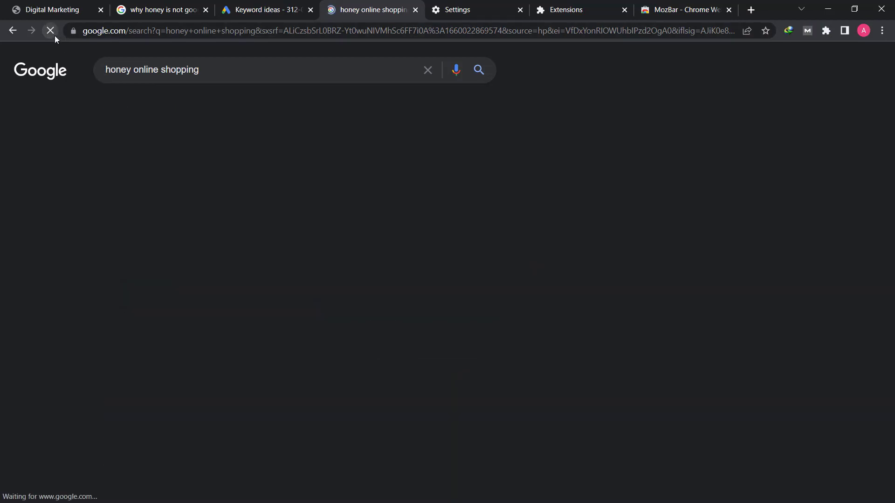
Open the Moz Community sign-up page from MozBar's free-account prompt
{"action": "scroll", "coordinate": [2, 343], "scroll_direction": "down", "scroll_amount": 2}
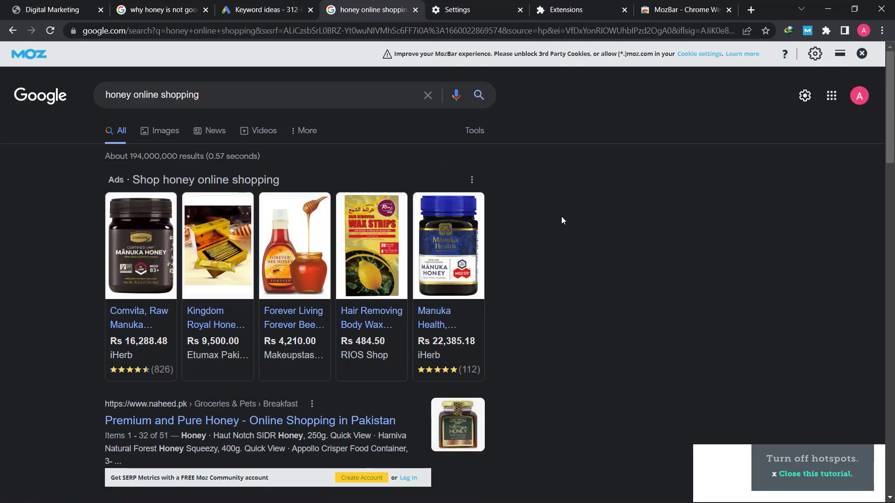
{"action": "scroll", "coordinate": [562, 218], "scroll_direction": "down", "scroll_amount": 2}
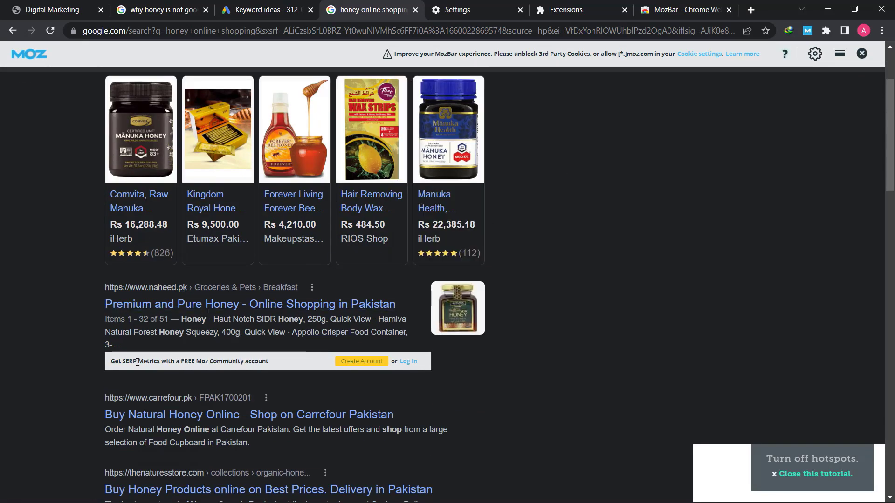
{"action": "left_click_drag", "start_coordinate": [113, 364], "coordinate": [274, 367]}
{"action": "left_click", "coordinate": [250, 364]}
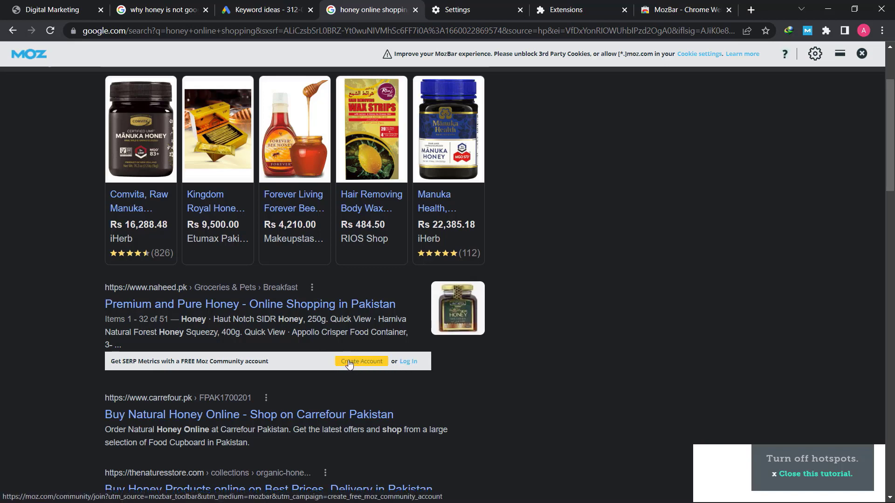
{"action": "left_click", "coordinate": [370, 364]}
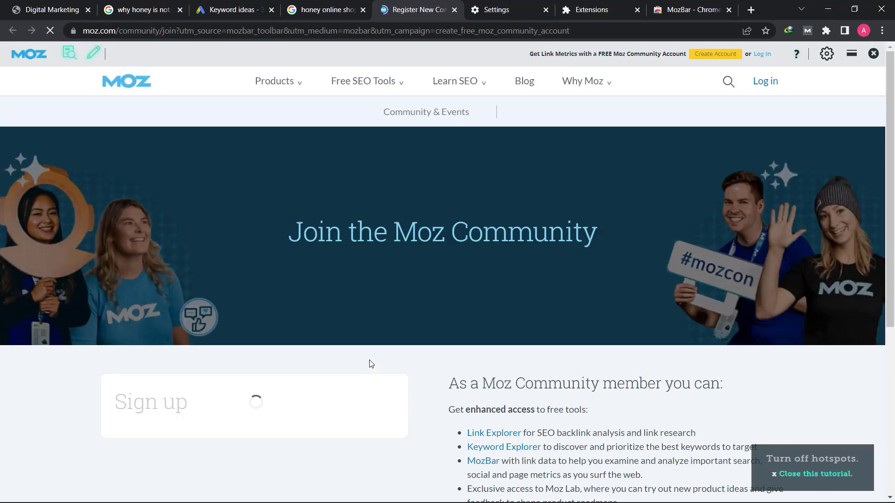
{"action": "scroll", "coordinate": [370, 365], "scroll_direction": "down", "scroll_amount": 4}
Enter the account e-mail, display name and password in the Moz sign-up form
{"action": "left_click", "coordinate": [259, 271]}
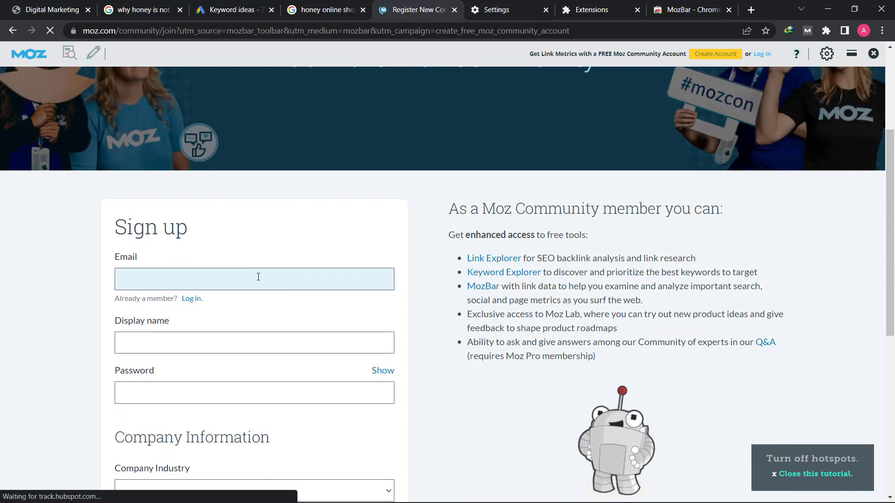
{"action": "scroll", "coordinate": [258, 271], "scroll_direction": "down", "scroll_amount": 5}
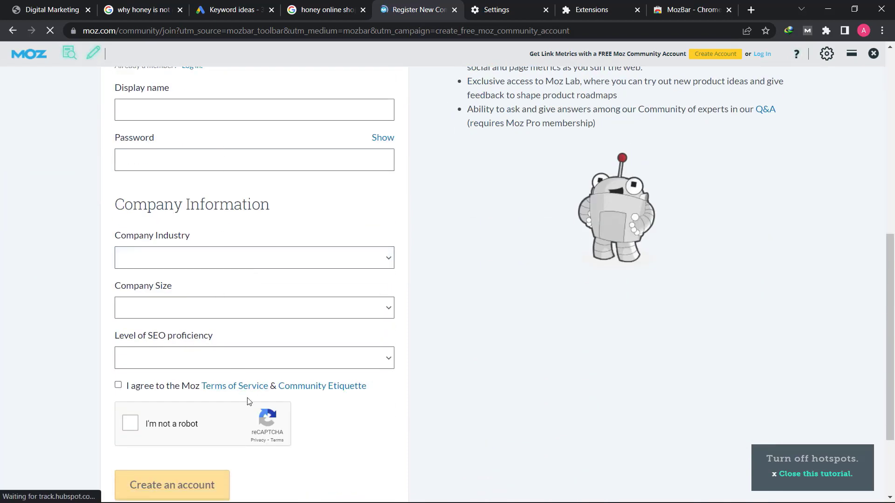
{"action": "scroll", "coordinate": [248, 401], "scroll_direction": "down", "scroll_amount": 3}
{"action": "scroll", "coordinate": [247, 402], "scroll_direction": "up", "scroll_amount": 6}
{"action": "scroll", "coordinate": [247, 401], "scroll_direction": "up", "scroll_amount": 2}
{"action": "left_click", "coordinate": [209, 268]}
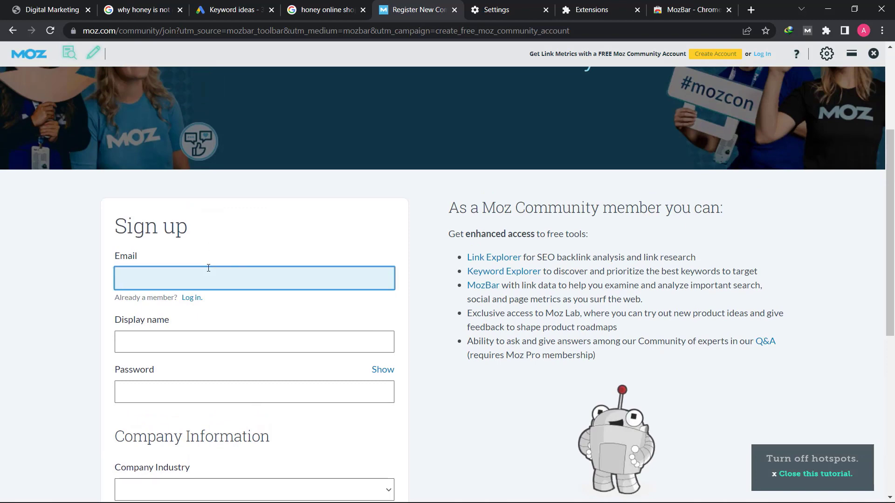
{"action": "key", "text": "Tab"}
{"action": "type", "text": "aamir"}
{"action": "key", "text": "Tab"}
{"action": "left_click", "coordinate": [186, 339]}
{"action": "type", "text": "3433"}
{"action": "key", "text": "Tab"}
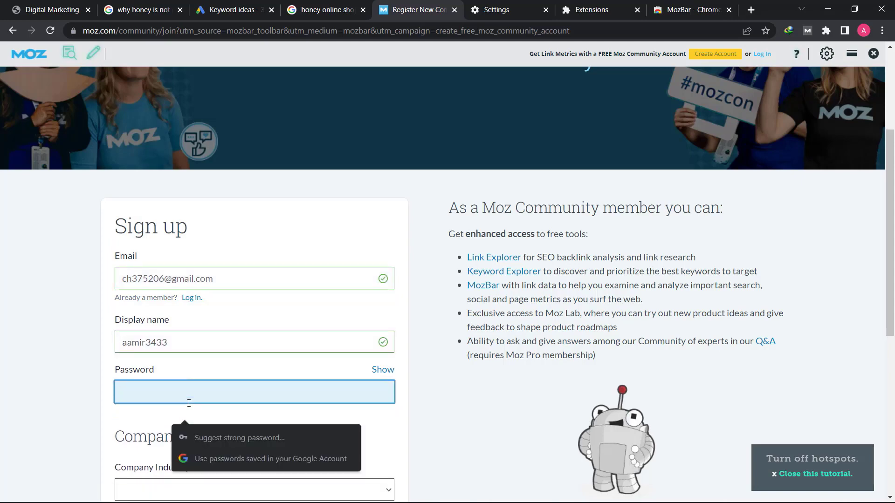
{"action": "type", "text": "•••••••••••••"}
{"action": "scroll", "coordinate": [176, 404], "scroll_direction": "down", "scroll_amount": 1}
{"action": "scroll", "coordinate": [174, 405], "scroll_direction": "down", "scroll_amount": 3}
Set industry to eCommerce and Retail, company size 1, proficiency I'm learning SEO
{"action": "left_click", "coordinate": [184, 315]}
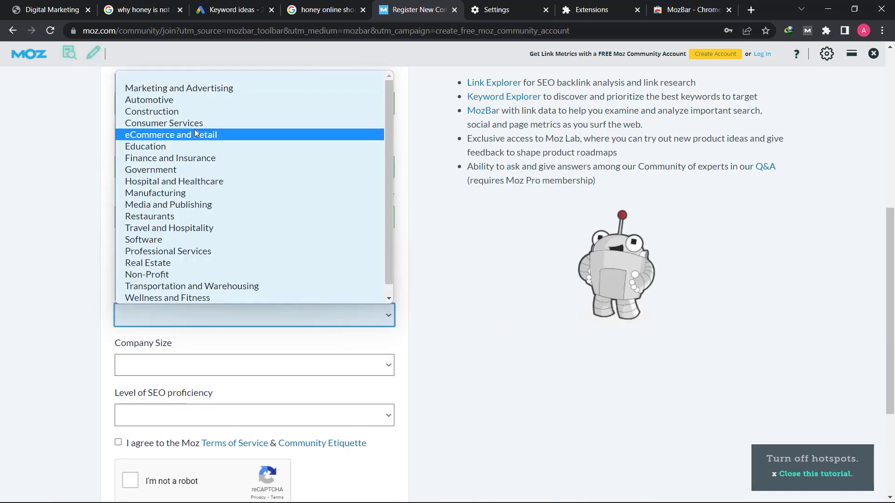
{"action": "left_click", "coordinate": [194, 134]}
{"action": "scroll", "coordinate": [186, 187], "scroll_direction": "down", "scroll_amount": 4}
{"action": "left_click", "coordinate": [154, 191]}
{"action": "left_click", "coordinate": [141, 219]}
{"action": "left_click", "coordinate": [154, 241]}
{"action": "left_click", "coordinate": [156, 271]}
{"action": "left_click", "coordinate": [183, 251]}
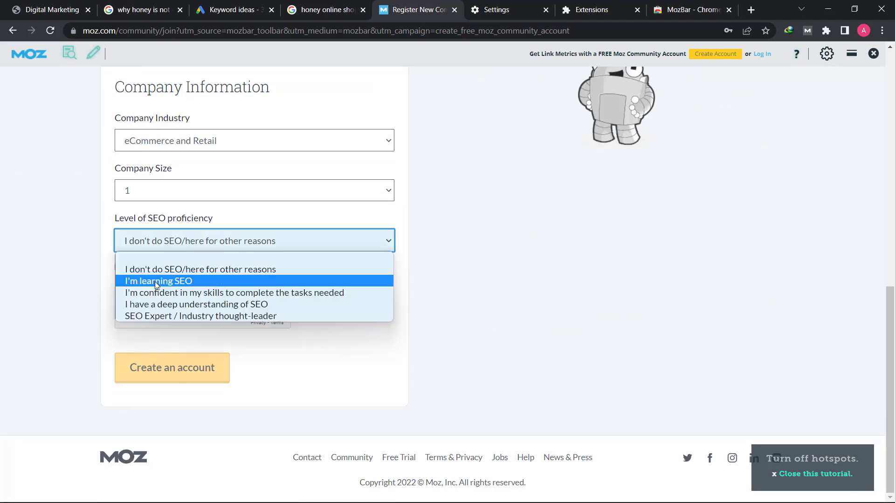
{"action": "left_click", "coordinate": [149, 281]}
Accept the terms, complete reCAPTCHA, submit without saving the password, then return to the results
{"action": "left_click", "coordinate": [118, 268]}
{"action": "left_click", "coordinate": [130, 306]}
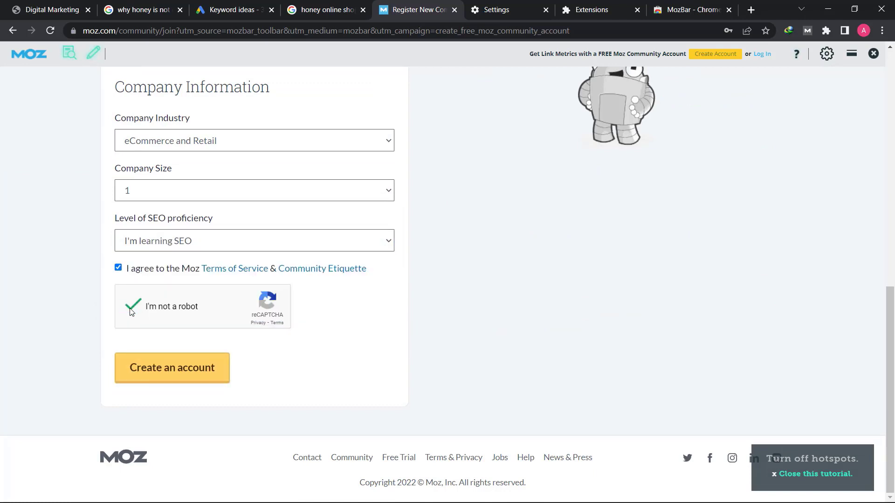
{"action": "left_click", "coordinate": [172, 368]}
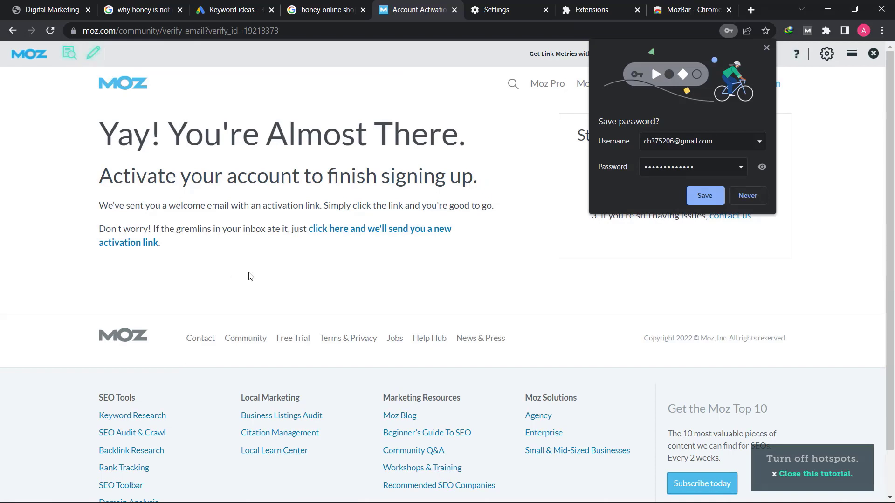
{"action": "left_click", "coordinate": [747, 195]}
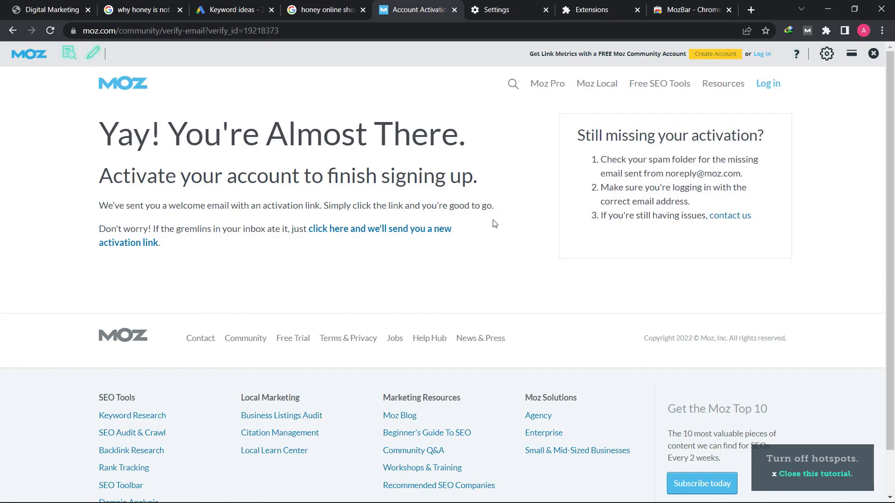
{"action": "left_click", "coordinate": [312, 9]}
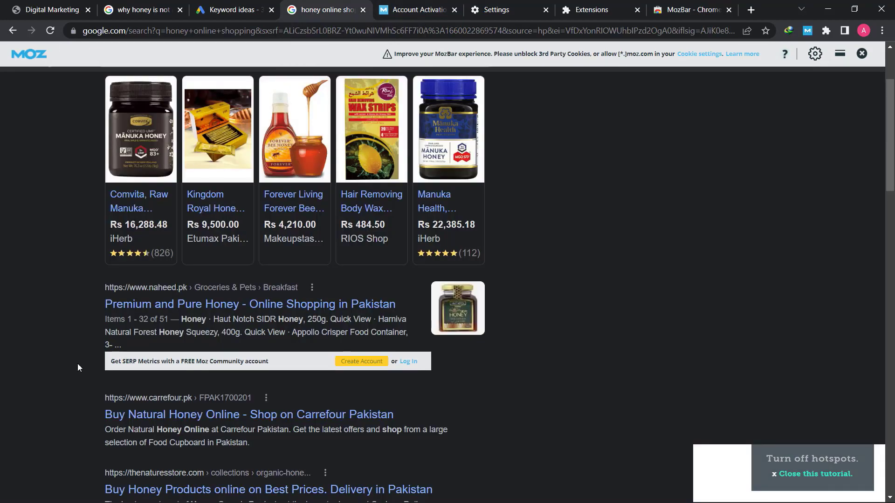
Log in to Moz with the saved account e-mail and password
{"action": "scroll", "coordinate": [42, 346], "scroll_direction": "up", "scroll_amount": 3}
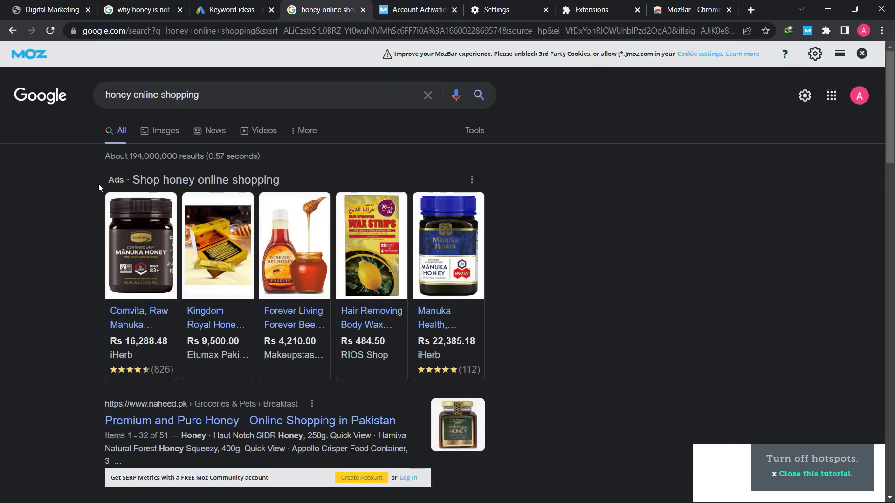
{"action": "scroll", "coordinate": [71, 263], "scroll_direction": "down", "scroll_amount": 3}
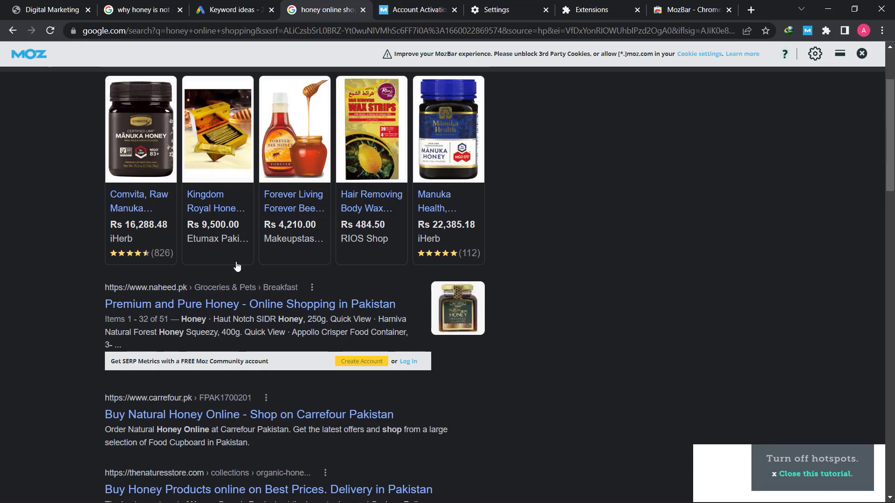
{"action": "left_click", "coordinate": [406, 362]}
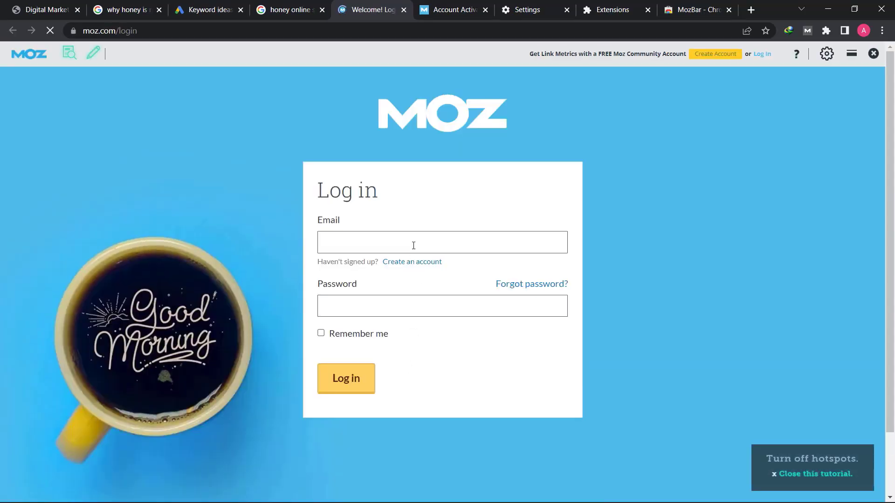
{"action": "left_click", "coordinate": [411, 242]}
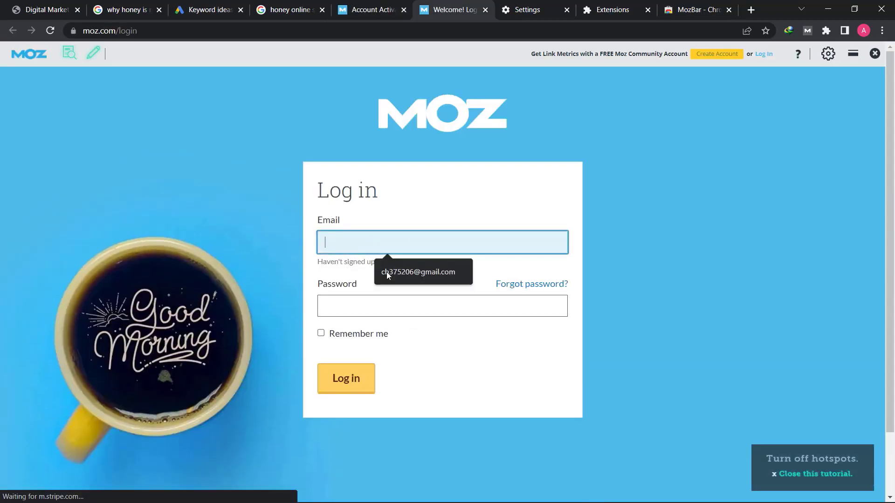
{"action": "left_click", "coordinate": [366, 242]}
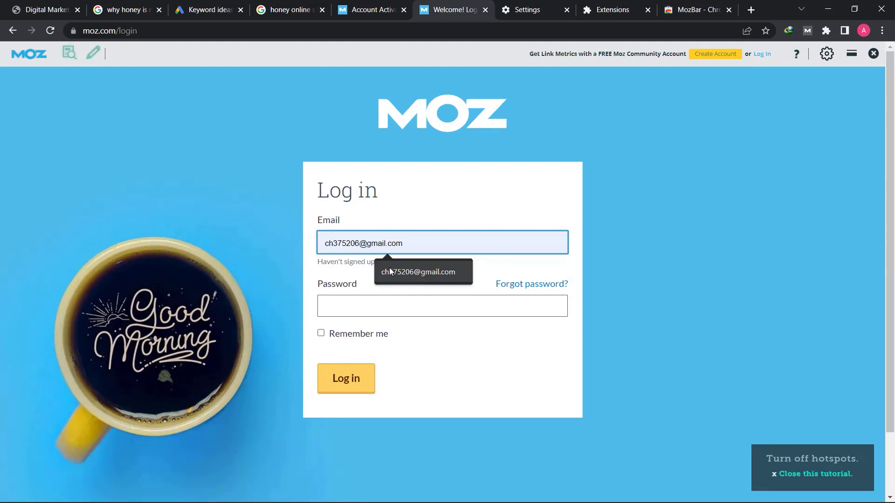
{"action": "left_click", "coordinate": [389, 271]}
{"action": "left_click", "coordinate": [346, 312]}
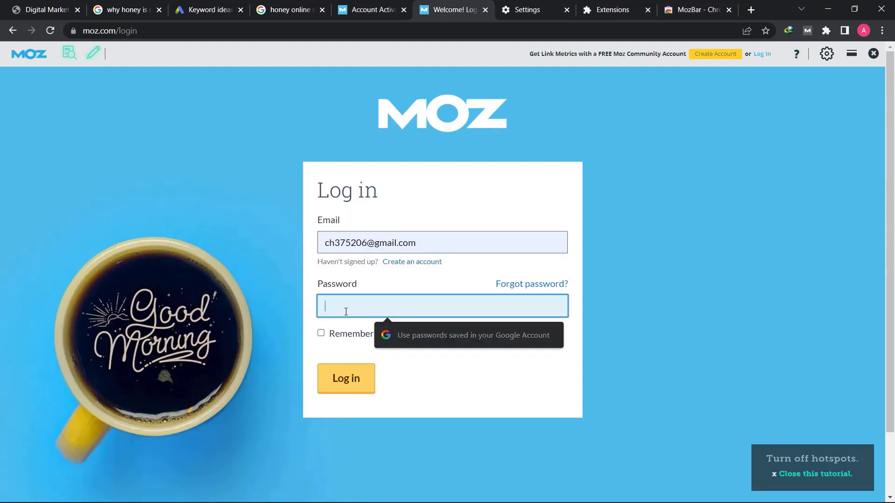
{"action": "type", "text": "••••••••••"}
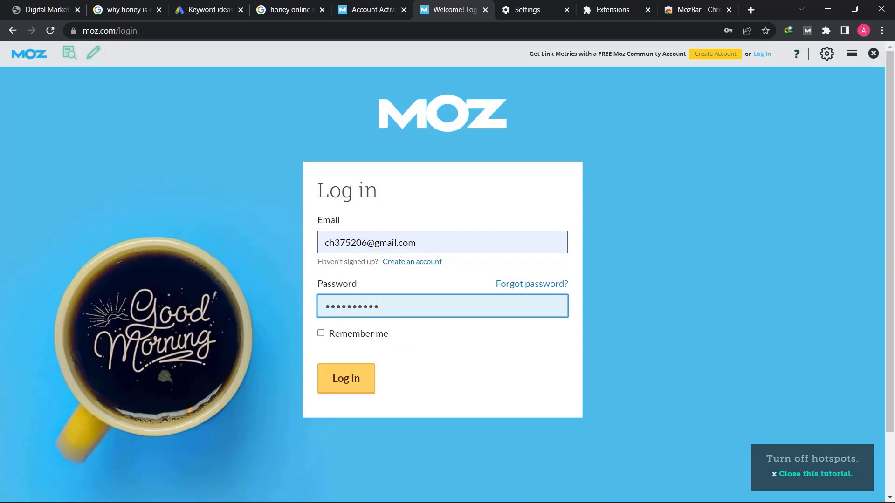
{"action": "left_click", "coordinate": [355, 389]}
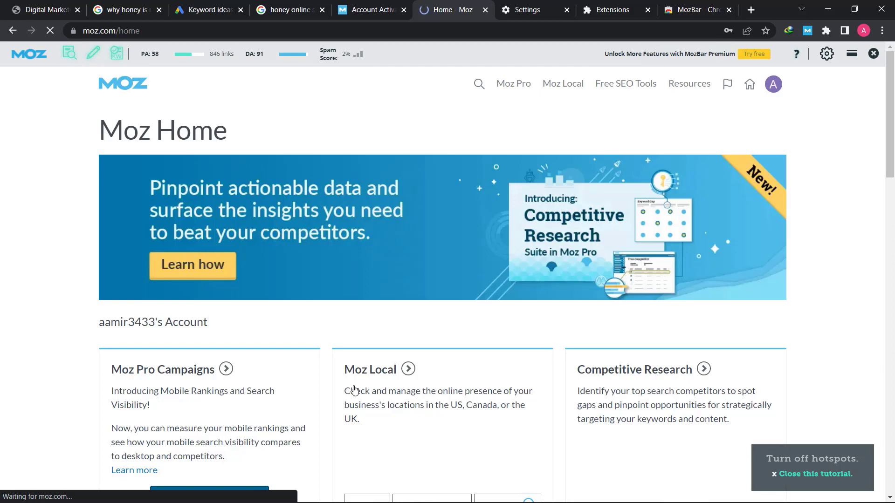
Read MozBar scores: naheed.pk PA 34/DA 24, carrefour.pk PA 20/DA 29, thenaturesstore PA 14/DA 6
{"action": "left_click", "coordinate": [297, 6]}
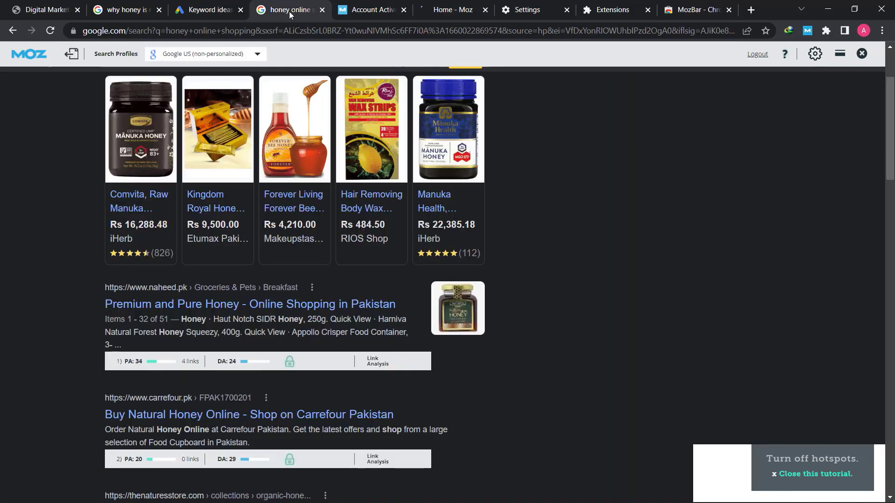
{"action": "scroll", "coordinate": [221, 248], "scroll_direction": "down", "scroll_amount": 2}
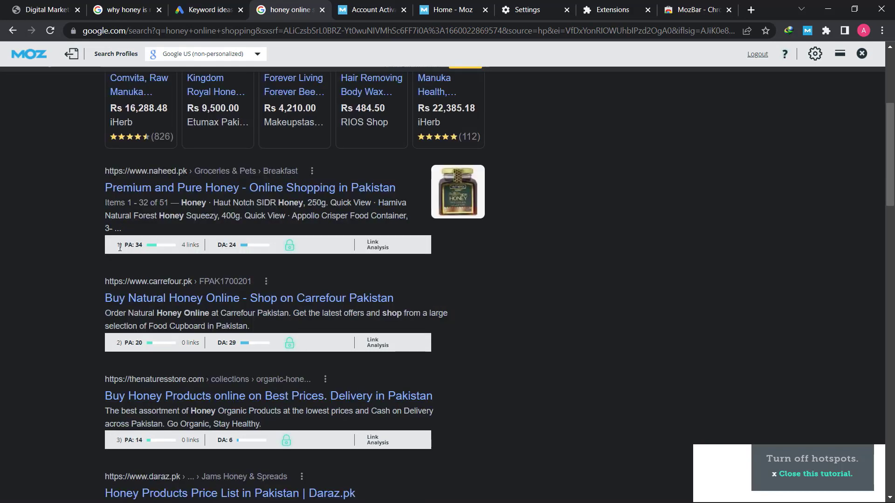
{"action": "left_click_drag", "start_coordinate": [119, 248], "coordinate": [128, 246]}
{"action": "scroll", "coordinate": [235, 248], "scroll_direction": "up", "scroll_amount": 5}
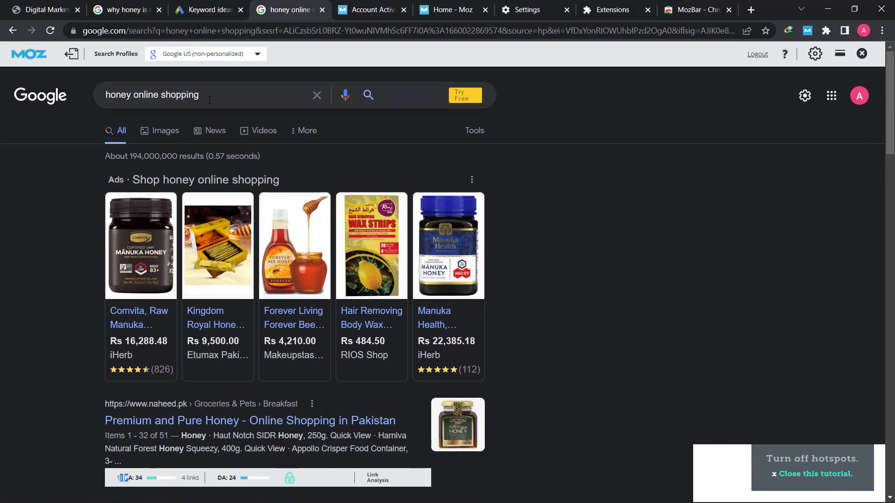
{"action": "scroll", "coordinate": [147, 211], "scroll_direction": "down", "scroll_amount": 4}
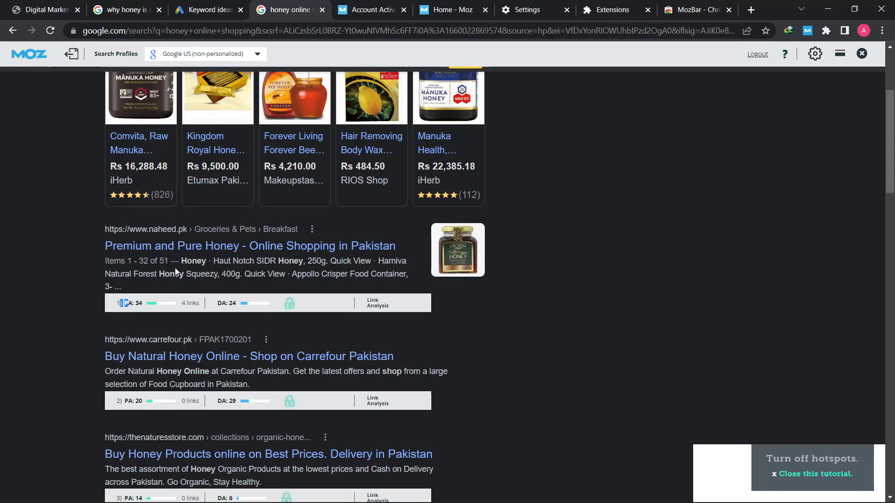
{"action": "scroll", "coordinate": [174, 267], "scroll_direction": "down", "scroll_amount": 1}
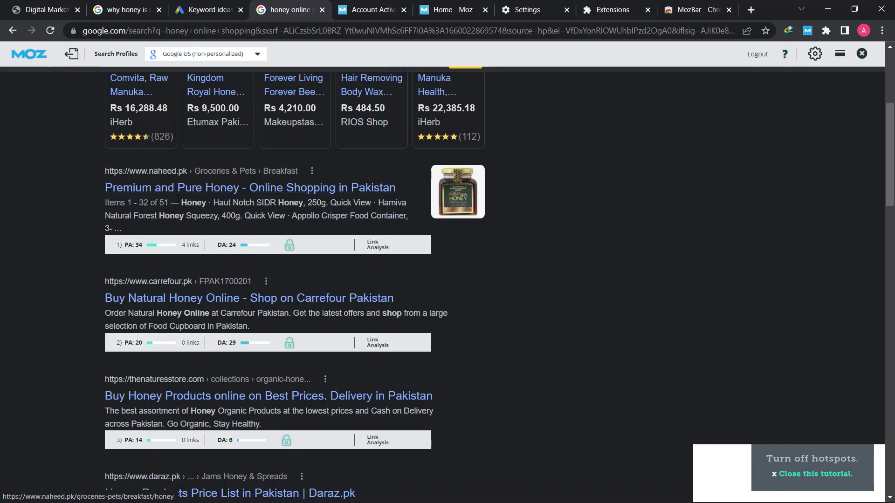
{"action": "scroll", "coordinate": [194, 214], "scroll_direction": "up", "scroll_amount": 1}
{"action": "scroll", "coordinate": [187, 242], "scroll_direction": "up", "scroll_amount": 1}
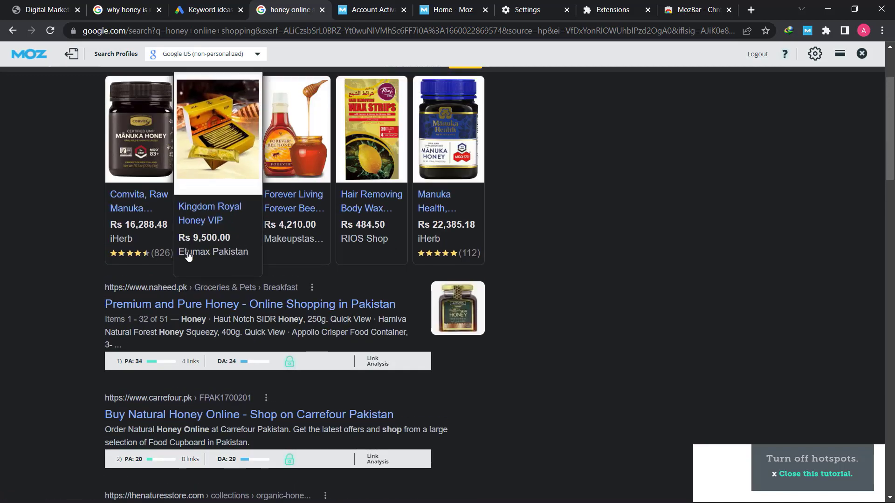
{"action": "scroll", "coordinate": [168, 280], "scroll_direction": "down", "scroll_amount": 1}
{"action": "scroll", "coordinate": [150, 330], "scroll_direction": "up", "scroll_amount": 5}
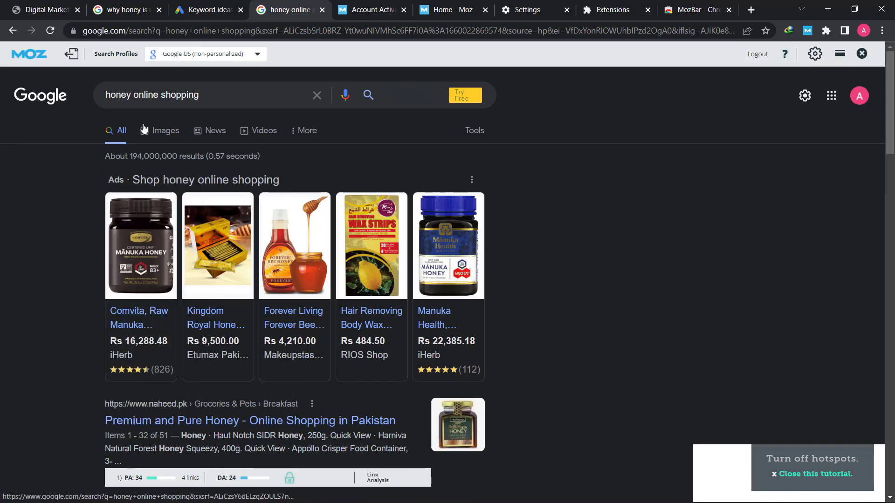
{"action": "scroll", "coordinate": [194, 130], "scroll_direction": "down", "scroll_amount": 3}
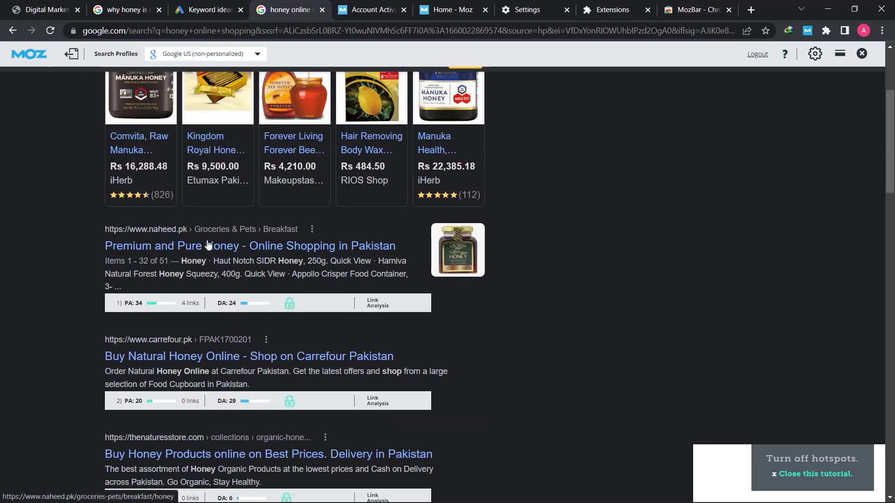
{"action": "scroll", "coordinate": [142, 239], "scroll_direction": "down", "scroll_amount": 1}
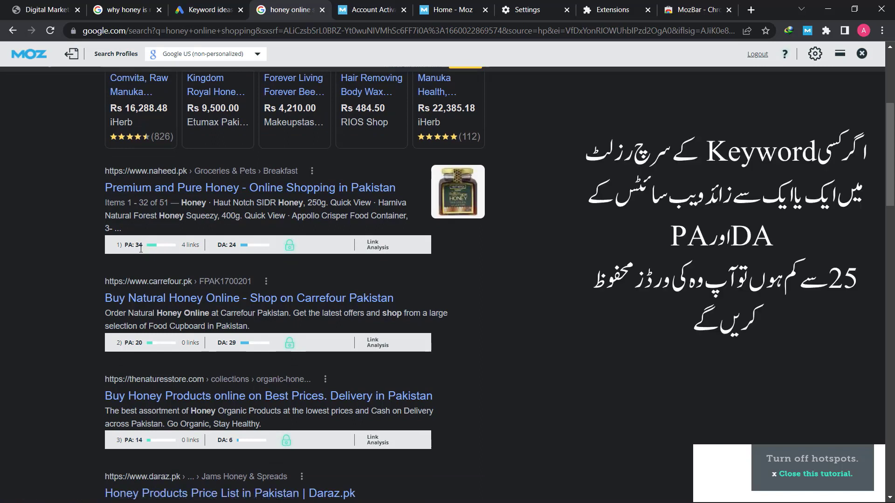
{"action": "scroll", "coordinate": [140, 252], "scroll_direction": "down", "scroll_amount": 1}
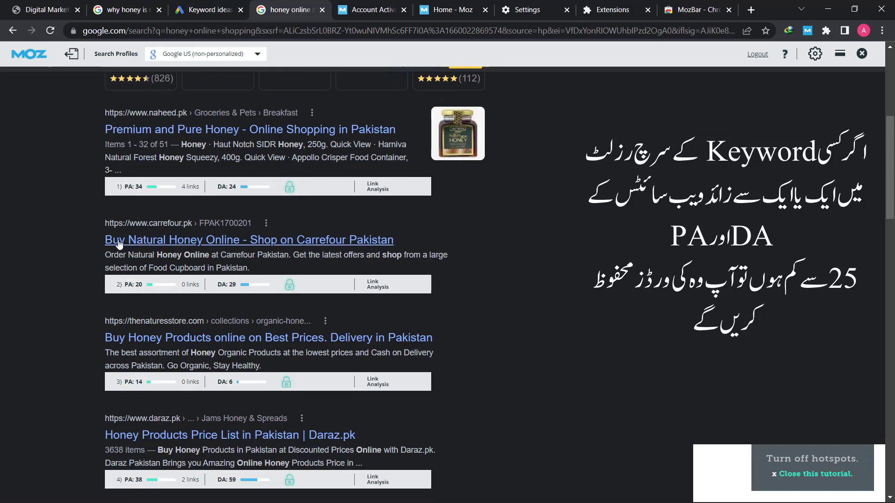
{"action": "left_click_drag", "start_coordinate": [133, 284], "coordinate": [169, 289]}
{"action": "left_click_drag", "start_coordinate": [226, 285], "coordinate": [232, 284]}
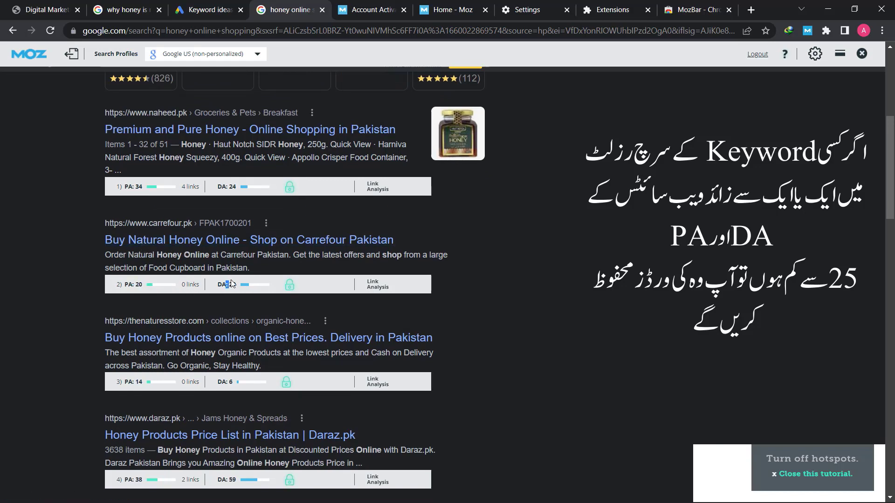
{"action": "left_click", "coordinate": [231, 288]}
{"action": "scroll", "coordinate": [145, 243], "scroll_direction": "down", "scroll_amount": 3}
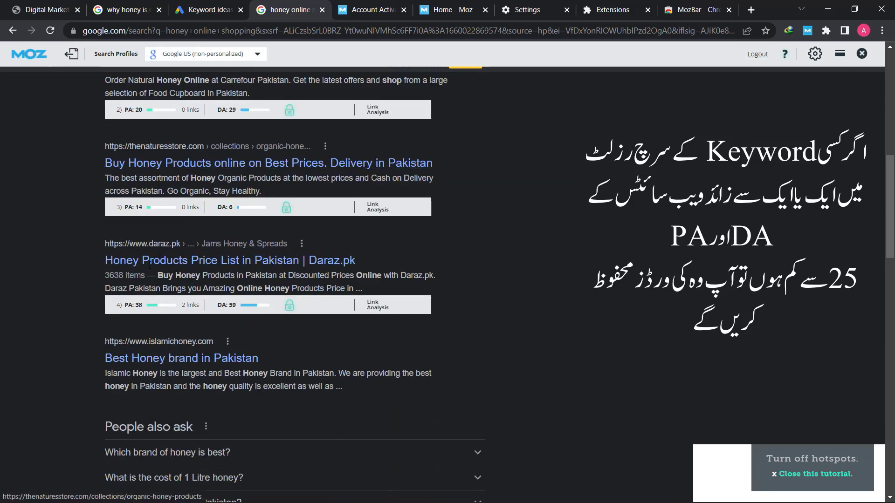
{"action": "left_click_drag", "start_coordinate": [125, 209], "coordinate": [141, 209]}
{"action": "left_click", "coordinate": [134, 209]}
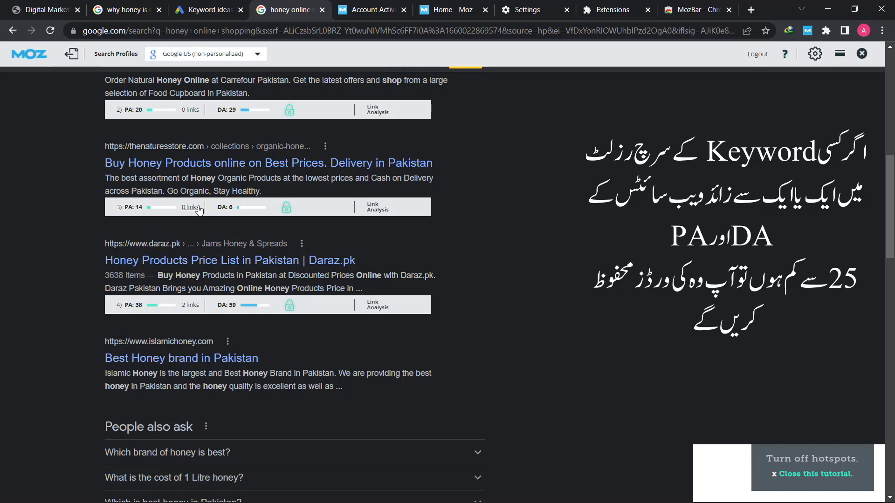
Open a new tab and close the Extensions, MozBar, Settings and Moz tabs
{"action": "left_click", "coordinate": [210, 10]}
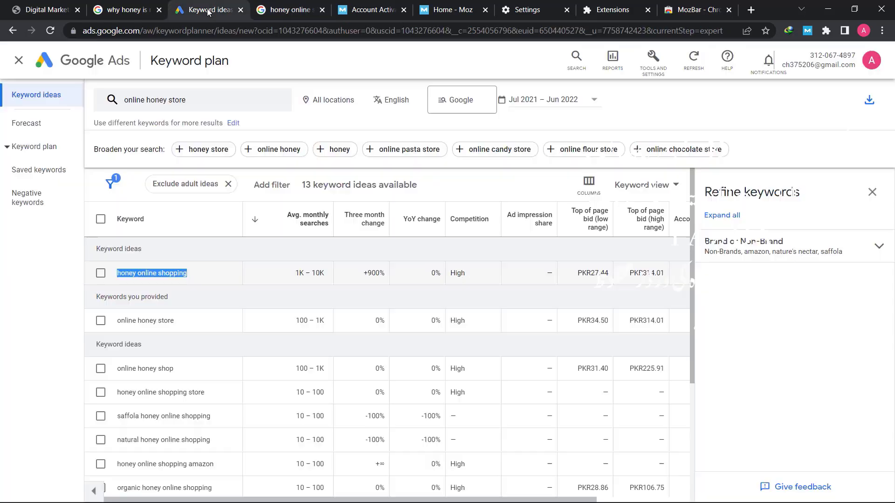
{"action": "right_click", "coordinate": [168, 275]}
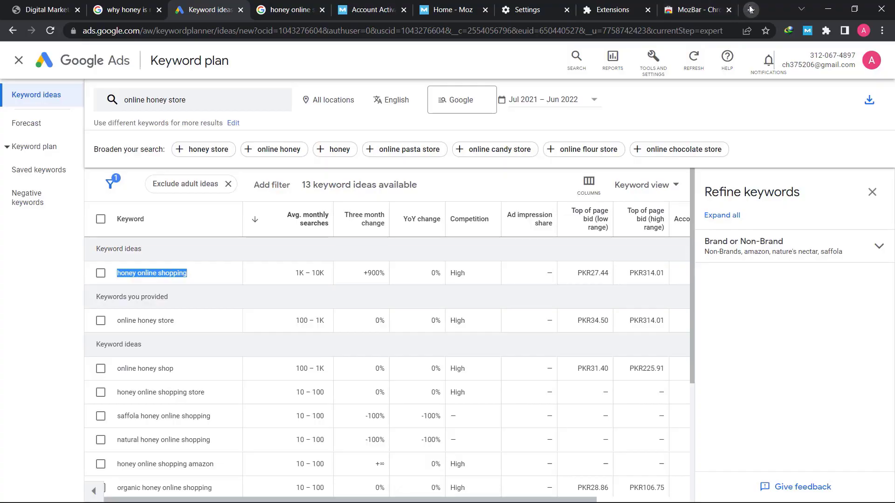
{"action": "left_click", "coordinate": [751, 10]}
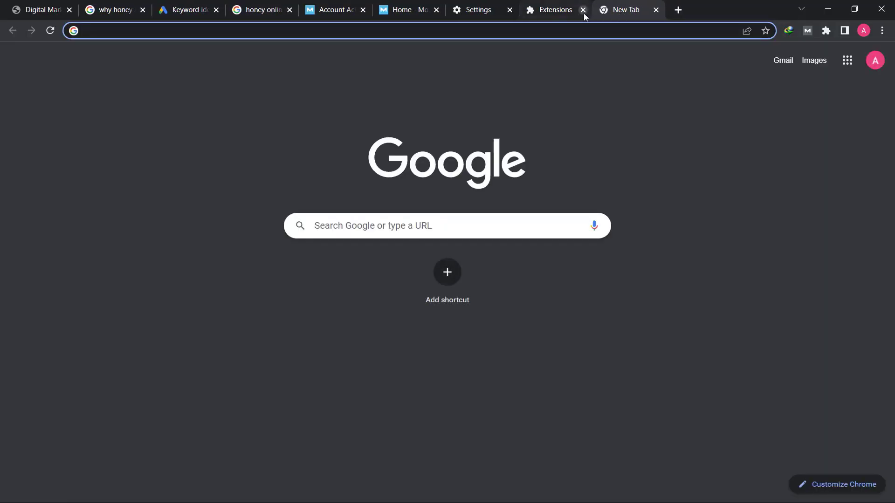
{"action": "left_click", "coordinate": [583, 9]}
{"action": "left_click", "coordinate": [509, 10]}
{"action": "left_click", "coordinate": [437, 10]}
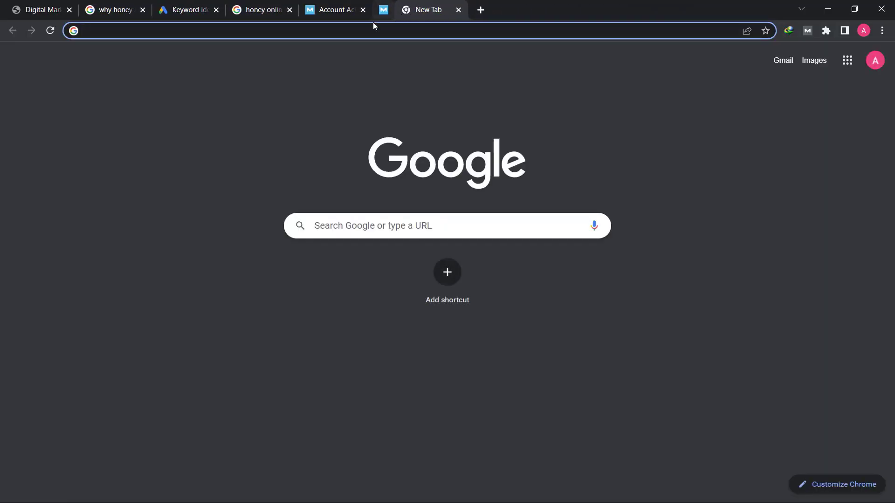
{"action": "left_click", "coordinate": [363, 11]}
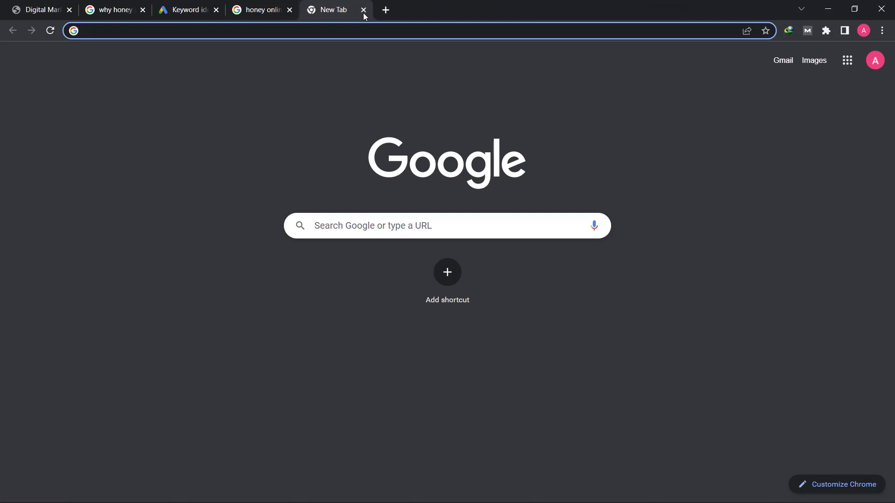
Search Google for 'google sheets'
{"action": "left_click", "coordinate": [424, 224]}
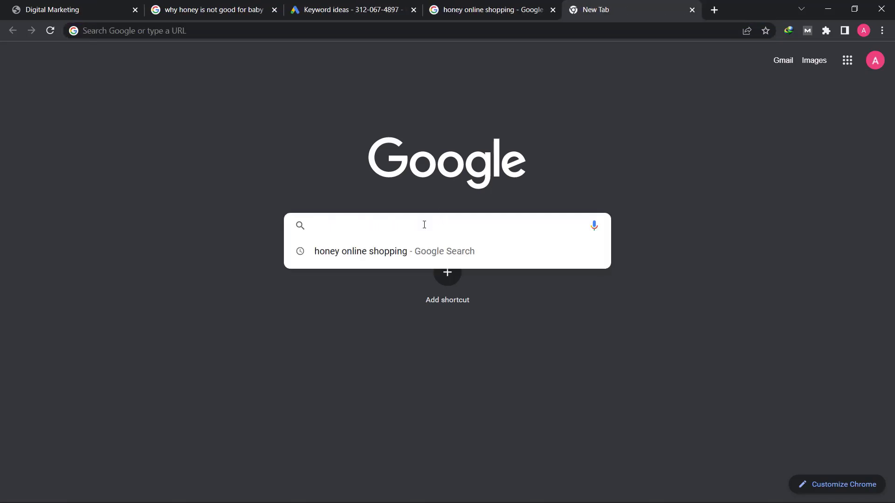
{"action": "type", "text": "google sheet"}
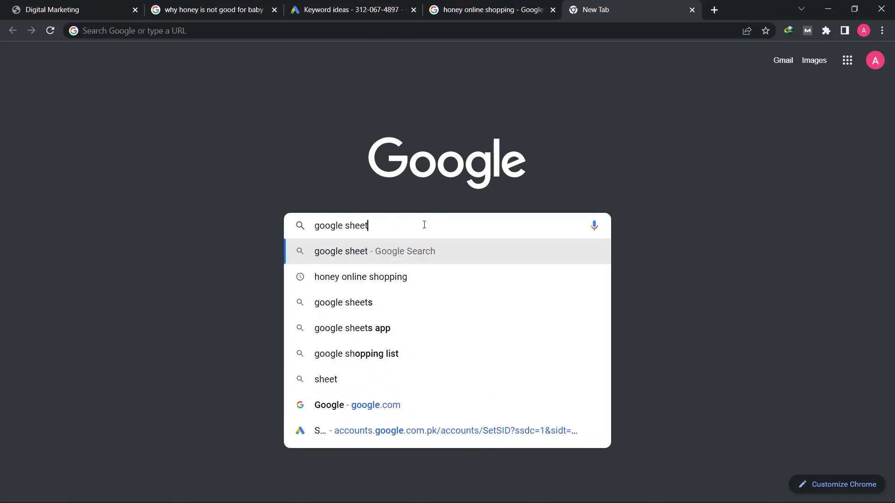
{"action": "type", "text": "s"}
{"action": "key", "text": "Return"}
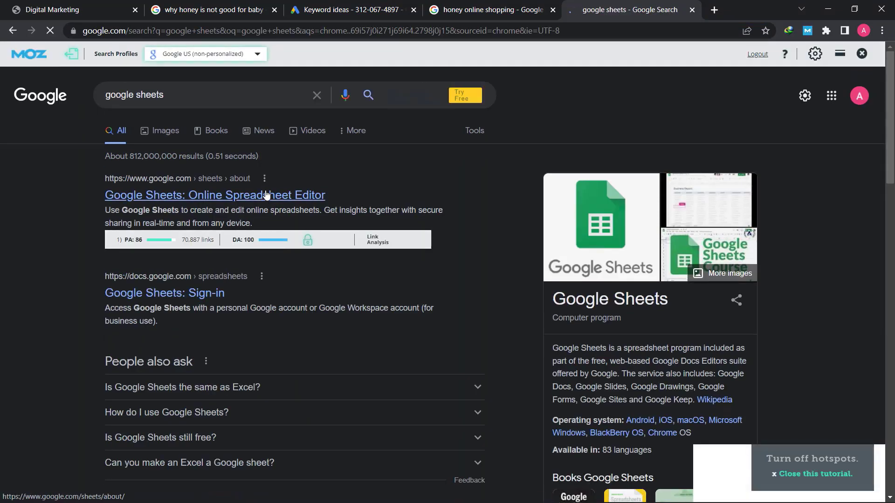
Go from the Google Sheets result to the Sheets home and start a blank spreadsheet
{"action": "left_click", "coordinate": [266, 194]}
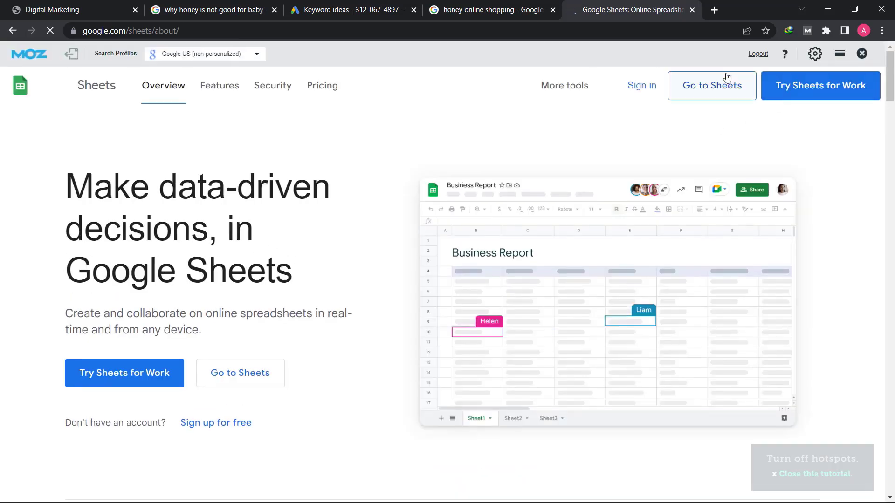
{"action": "left_click", "coordinate": [718, 94]}
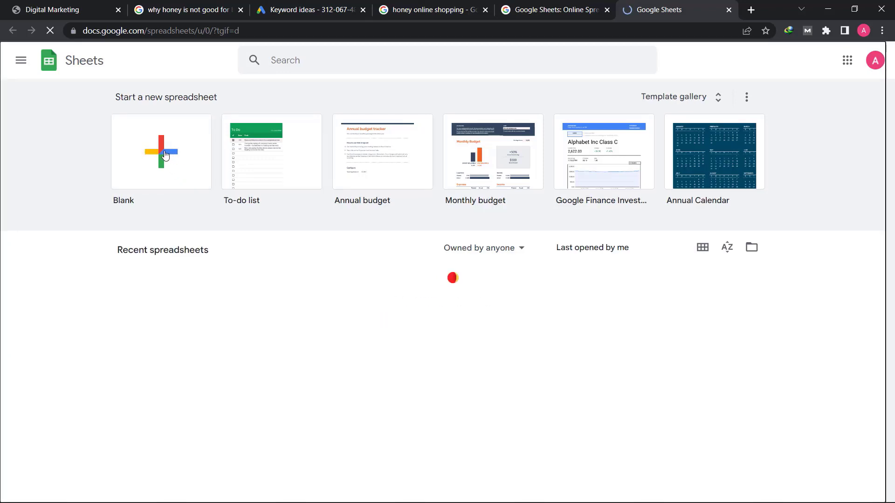
{"action": "left_click", "coordinate": [165, 155]}
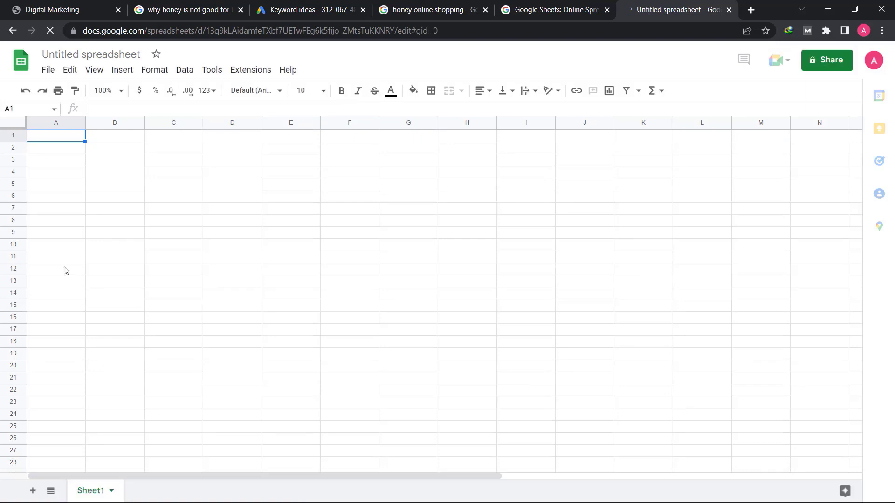
{"action": "left_click", "coordinate": [72, 55]}
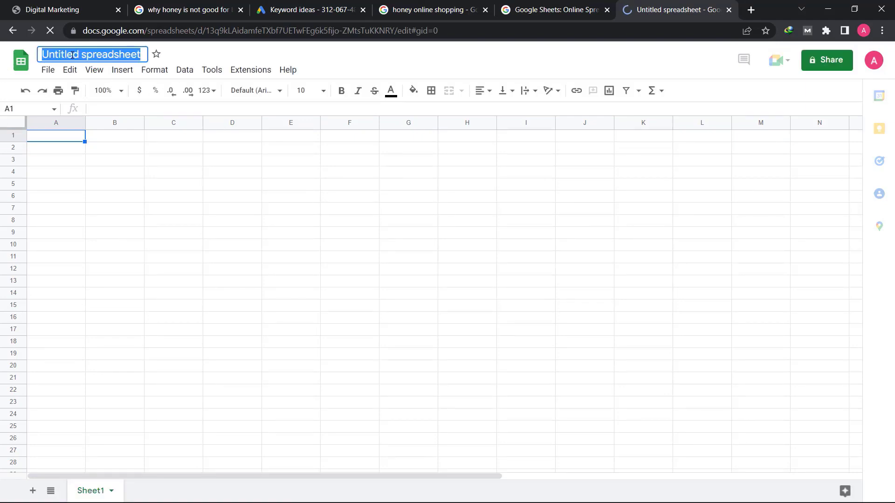
Title the spreadsheet 'Keyword Research' and enter headers Keyword in A1 and volume in B1
{"action": "type", "text": "Key"}
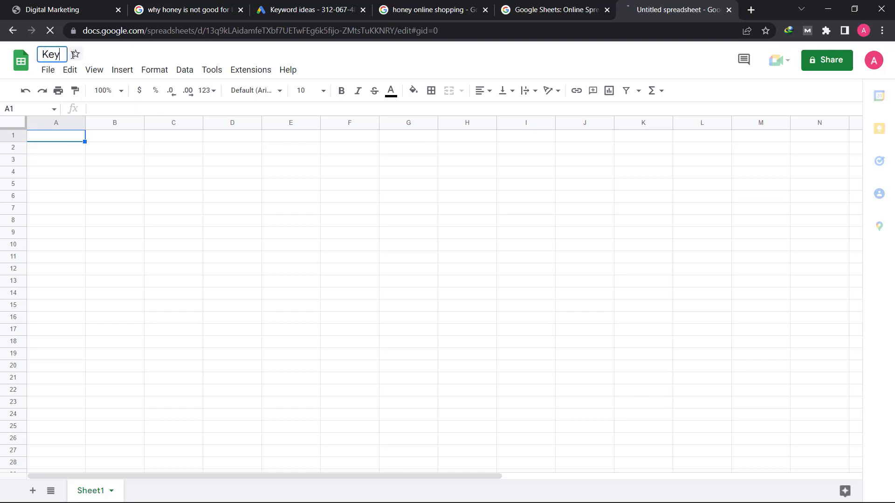
{"action": "type", "text": "word Research"}
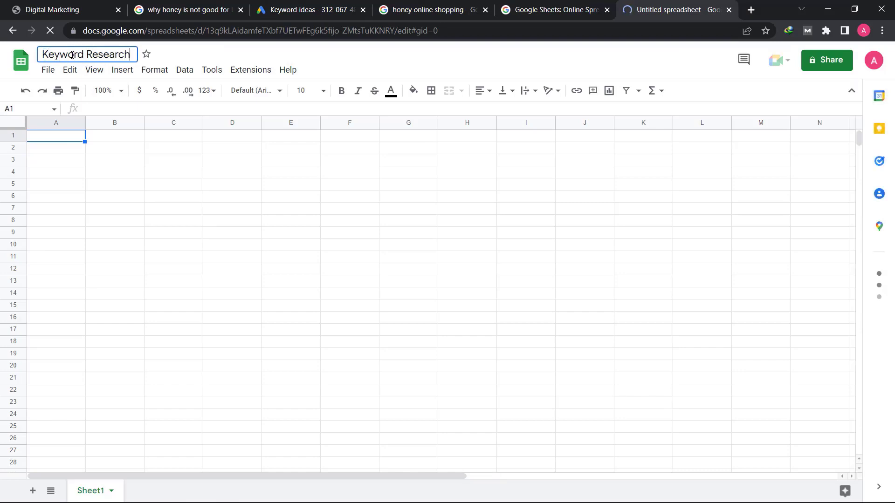
{"action": "left_click", "coordinate": [61, 137]}
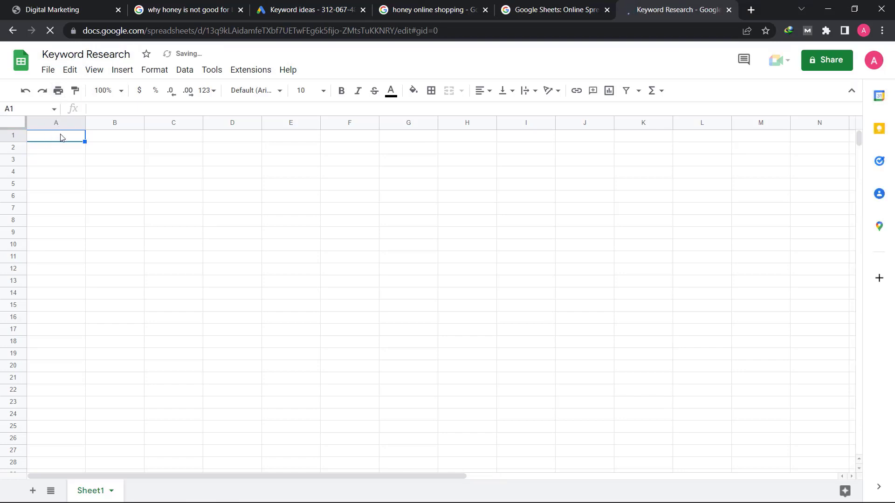
{"action": "type", "text": "Keyword"}
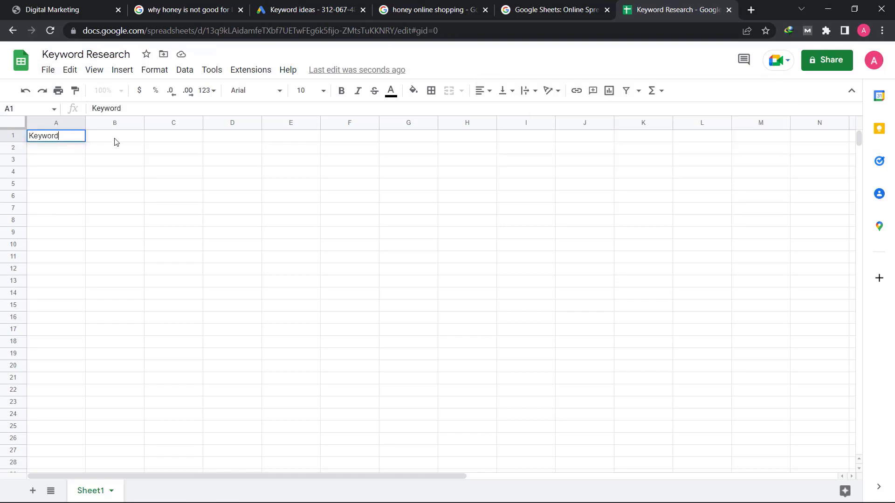
{"action": "left_click", "coordinate": [117, 139]}
{"action": "type", "text": "volume"}
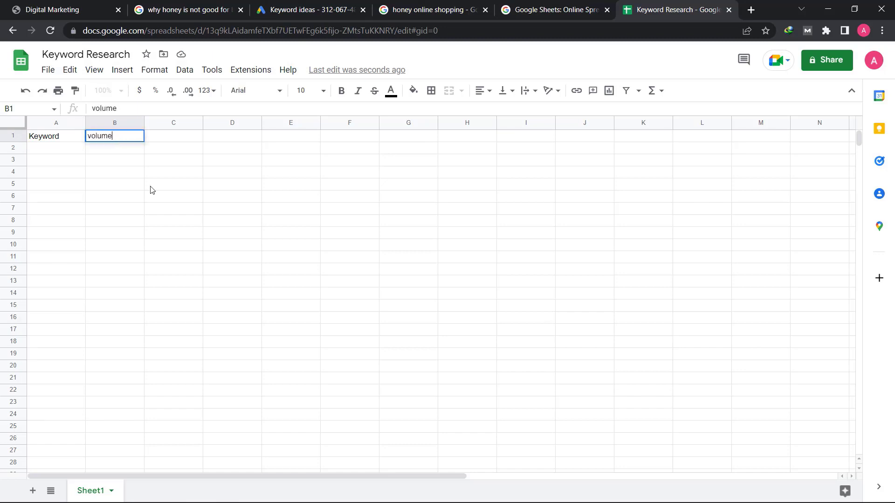
{"action": "left_click", "coordinate": [56, 152]}
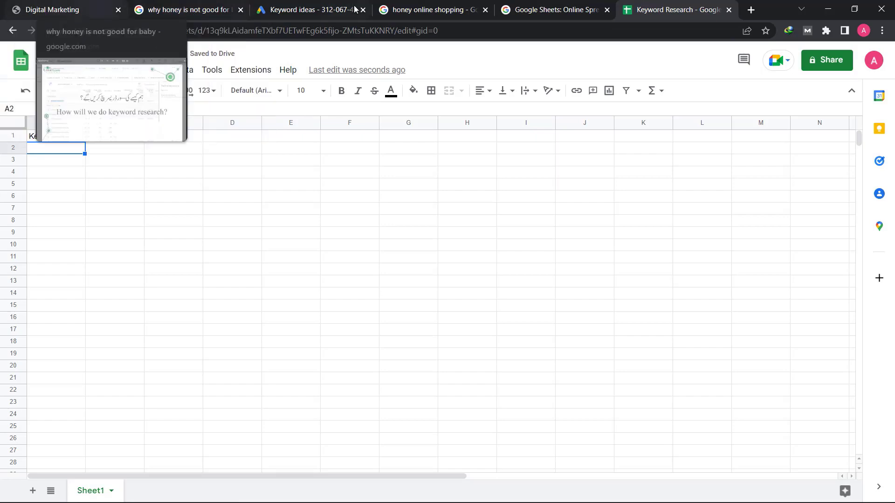
Copy 'honey online shopping' from Keyword Planner and review its Google results' MozBar authority scores
{"action": "left_click", "coordinate": [311, 11]}
{"action": "right_click", "coordinate": [145, 277]}
{"action": "left_click", "coordinate": [166, 286]}
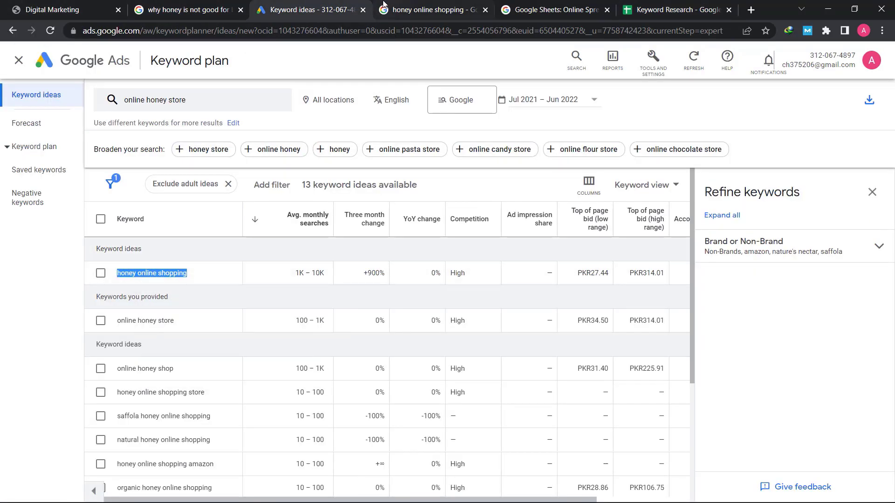
{"action": "left_click", "coordinate": [409, 7]}
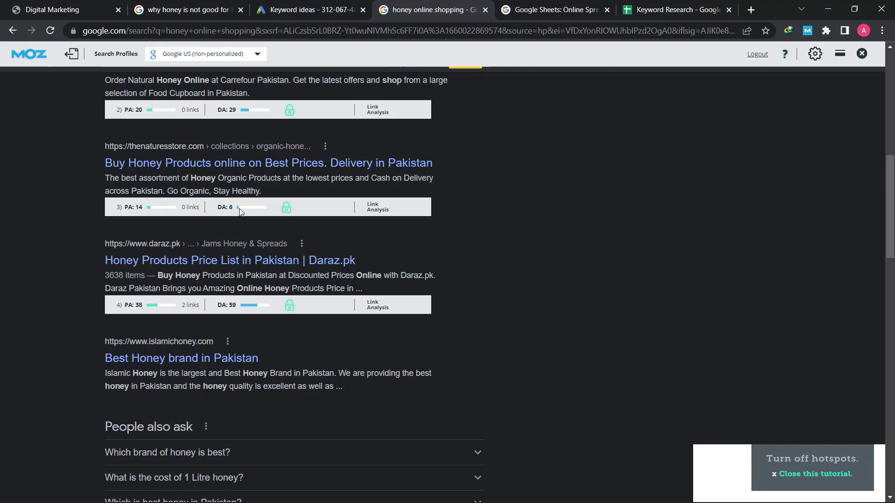
{"action": "scroll", "coordinate": [240, 212], "scroll_direction": "up", "scroll_amount": 1}
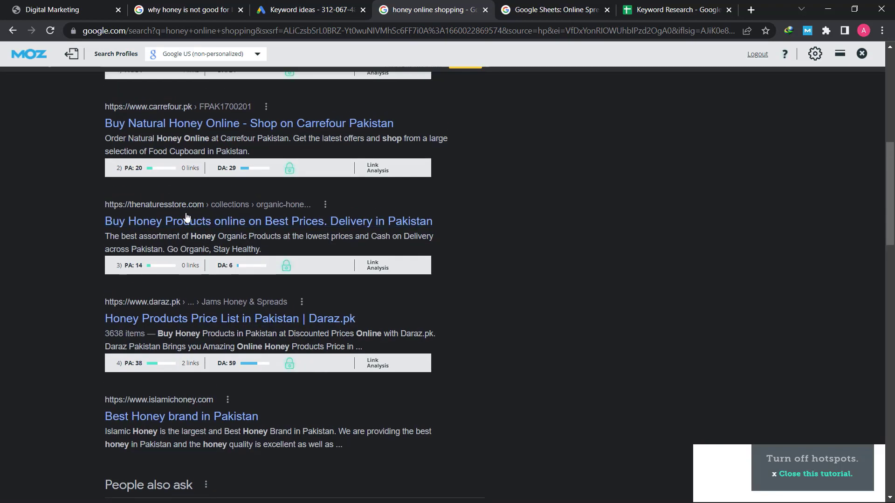
{"action": "scroll", "coordinate": [285, 247], "scroll_direction": "up", "scroll_amount": 1}
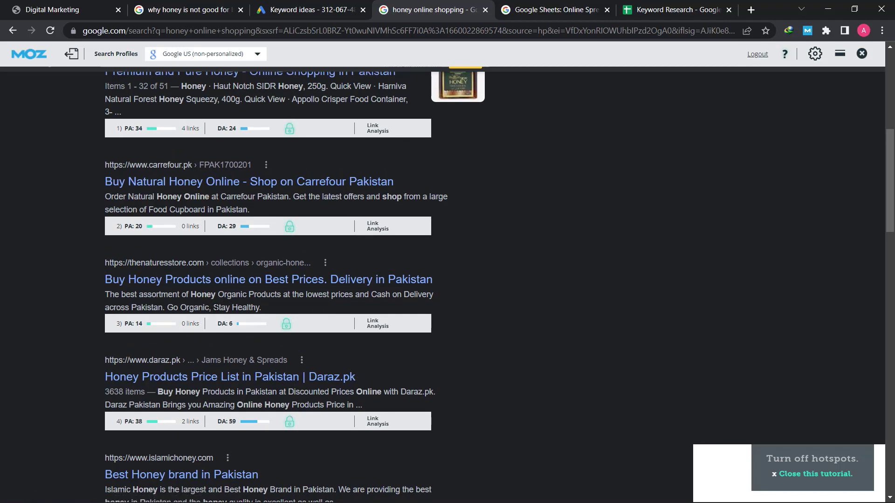
{"action": "left_click", "coordinate": [659, 14]}
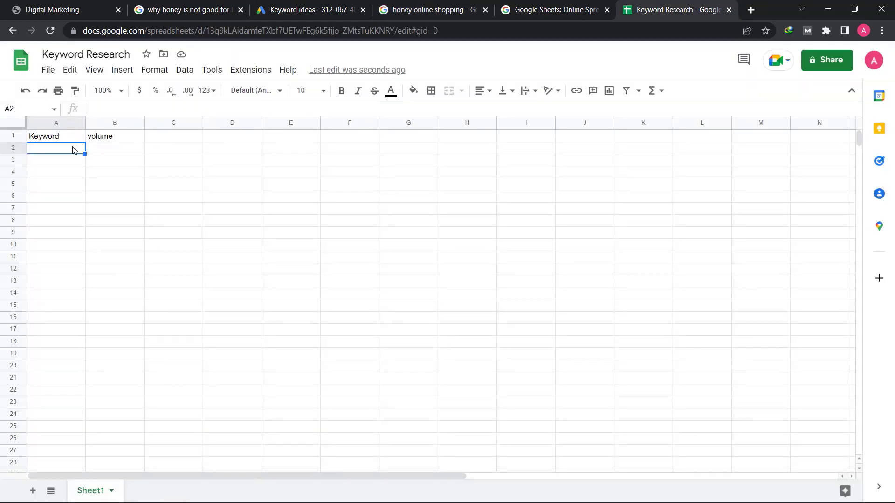
Paste 'honey online shopping' into A2, widen column A, and bold the A1:B1 headers
{"action": "key", "text": "ctrl+v"}
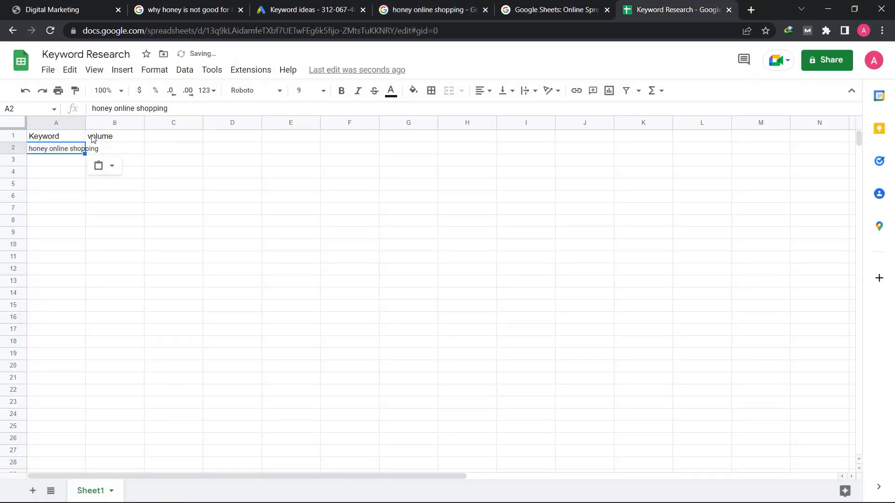
{"action": "mouse_move", "coordinate": [86, 125]}
{"action": "left_mouse_down"}
{"action": "mouse_move", "coordinate": [129, 125]}
{"action": "mouse_move", "coordinate": [95, 140]}
{"action": "left_mouse_up"}
{"action": "left_click", "coordinate": [156, 152]}
{"action": "left_click", "coordinate": [341, 91]}
{"action": "left_click", "coordinate": [139, 173]}
{"action": "left_click", "coordinate": [106, 150]}
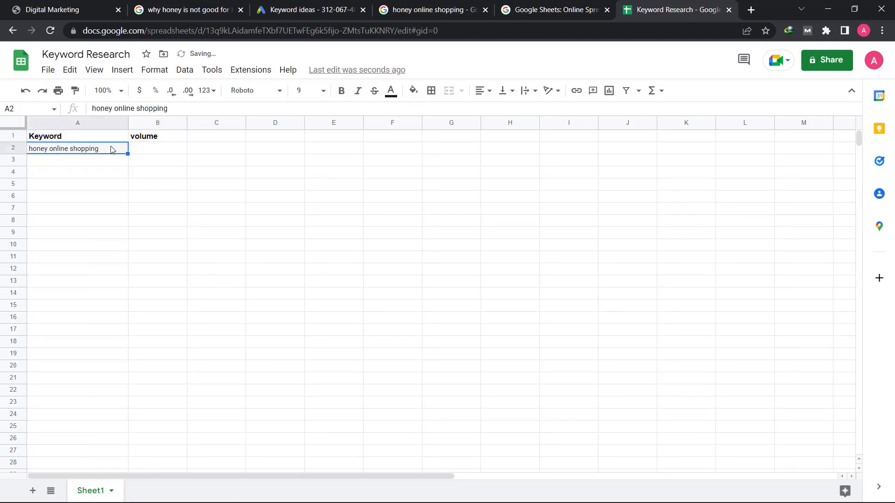
Enter its search volume 1k-10k in B2 after checking Keyword Planner
{"action": "left_click", "coordinate": [138, 149]}
{"action": "left_click", "coordinate": [261, 10]}
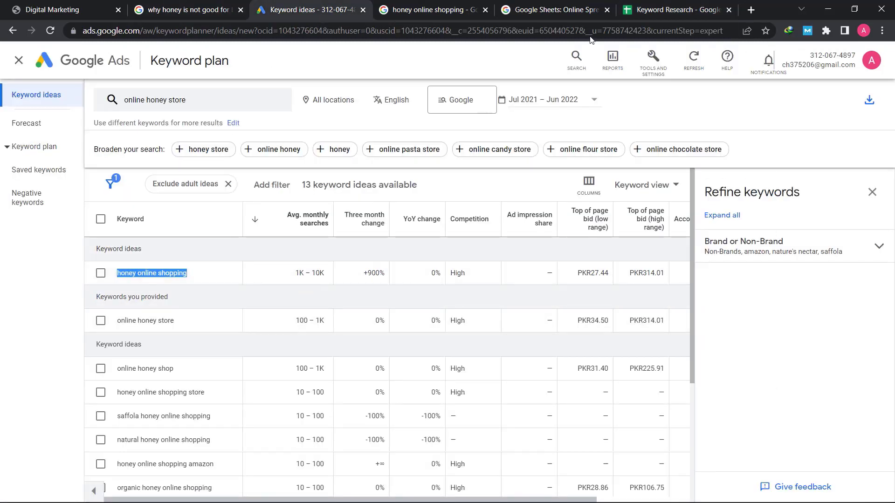
{"action": "left_click", "coordinate": [672, 9]}
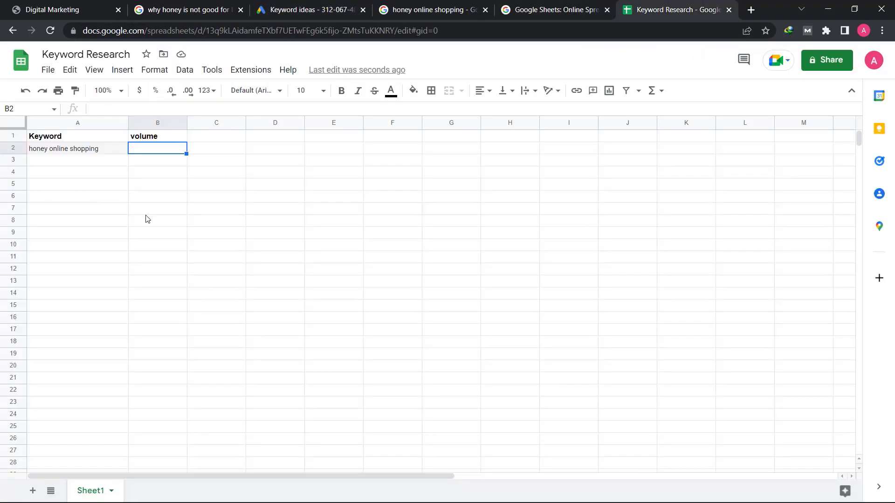
{"action": "type", "text": "1k-10k"}
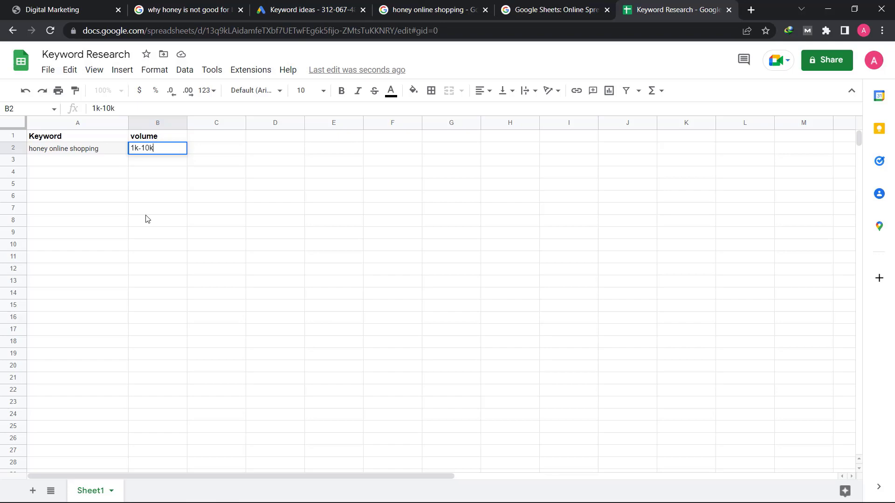
{"action": "left_click", "coordinate": [58, 164]}
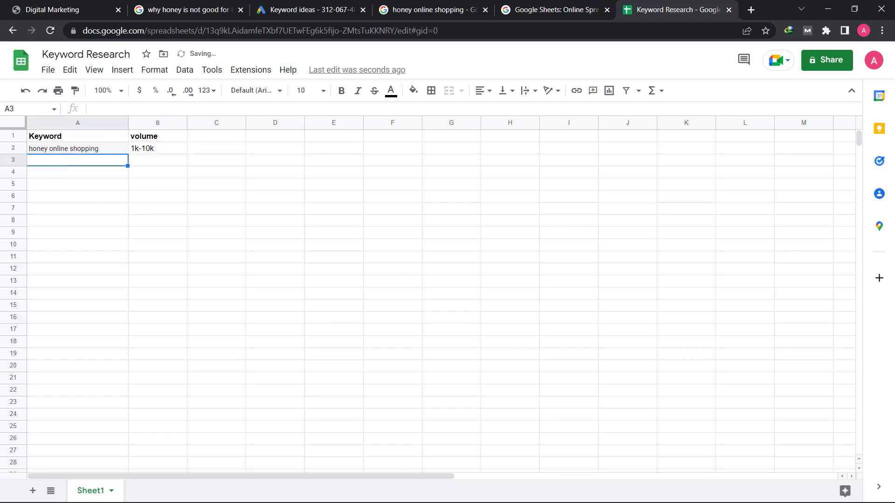
{"action": "left_click", "coordinate": [312, 10]}
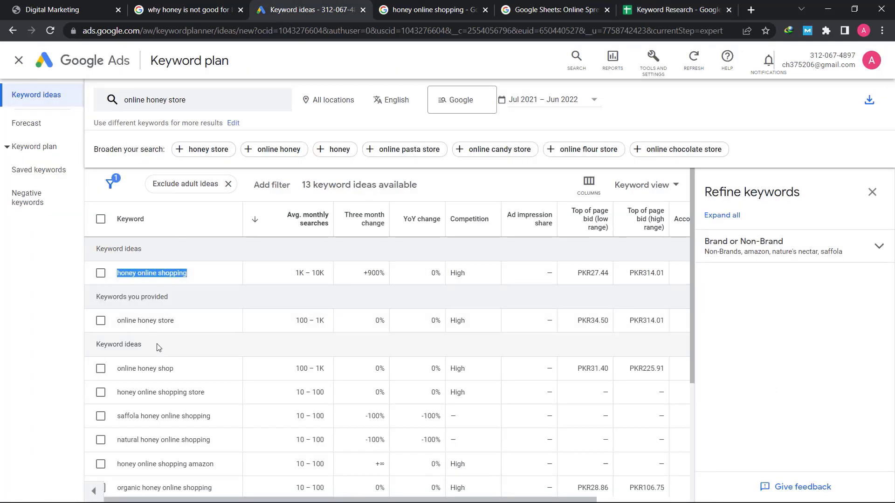
Copy the keyword 'online honey store' from the Keyword Planner ideas
{"action": "scroll", "coordinate": [142, 356], "scroll_direction": "down", "scroll_amount": 3}
{"action": "scroll", "coordinate": [152, 297], "scroll_direction": "up", "scroll_amount": 3}
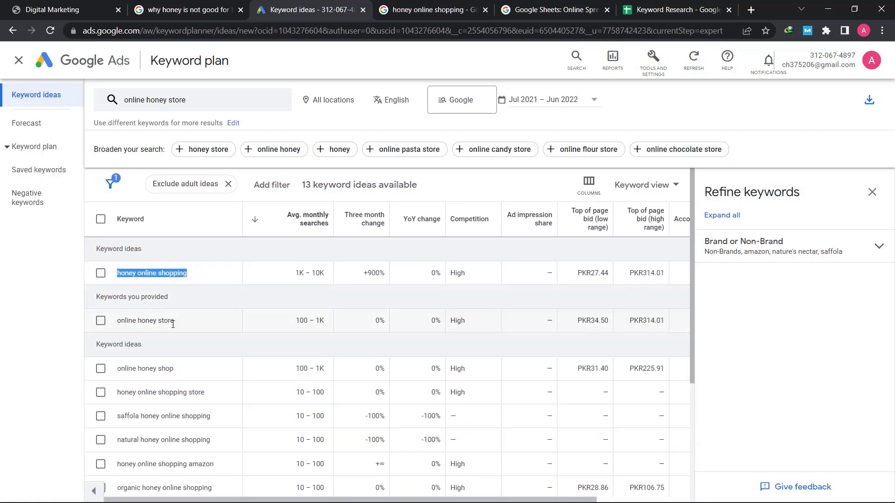
{"action": "left_click_drag", "start_coordinate": [176, 325], "coordinate": [118, 329]}
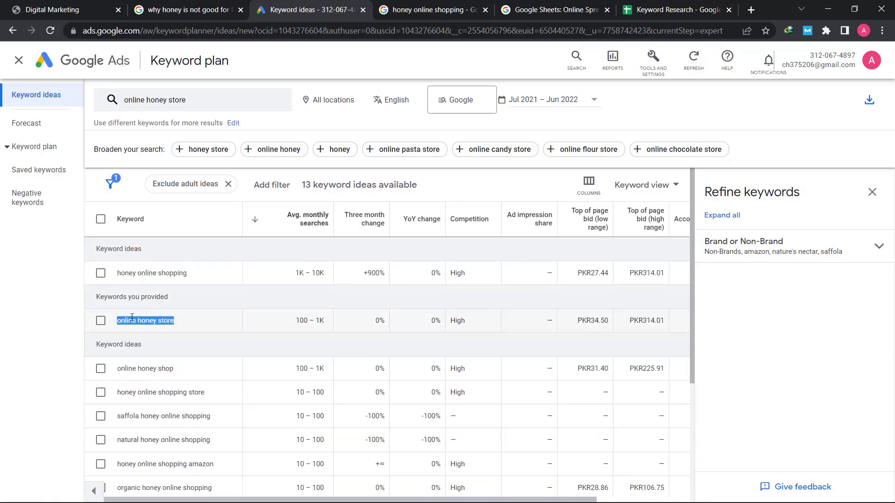
{"action": "right_click", "coordinate": [132, 317]}
{"action": "left_click", "coordinate": [158, 329]}
Search Google for 'online honey store' and scroll through the results
{"action": "left_click", "coordinate": [395, 9]}
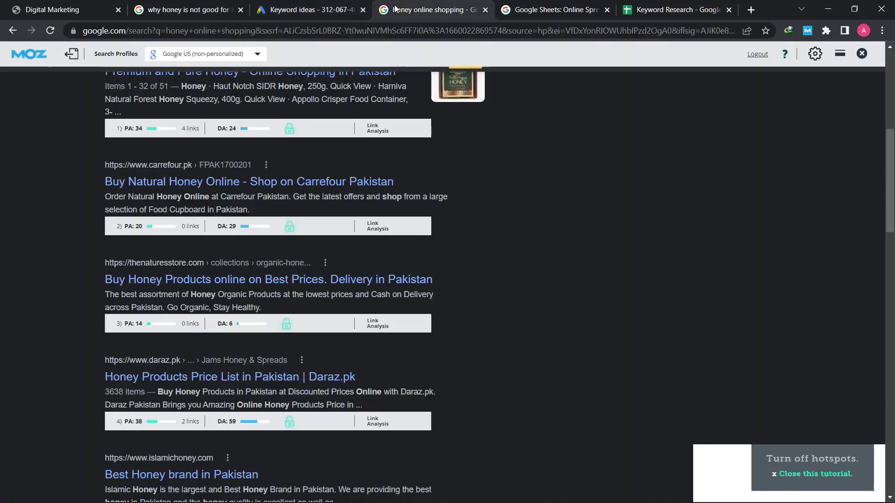
{"action": "scroll", "coordinate": [144, 194], "scroll_direction": "up", "scroll_amount": 7}
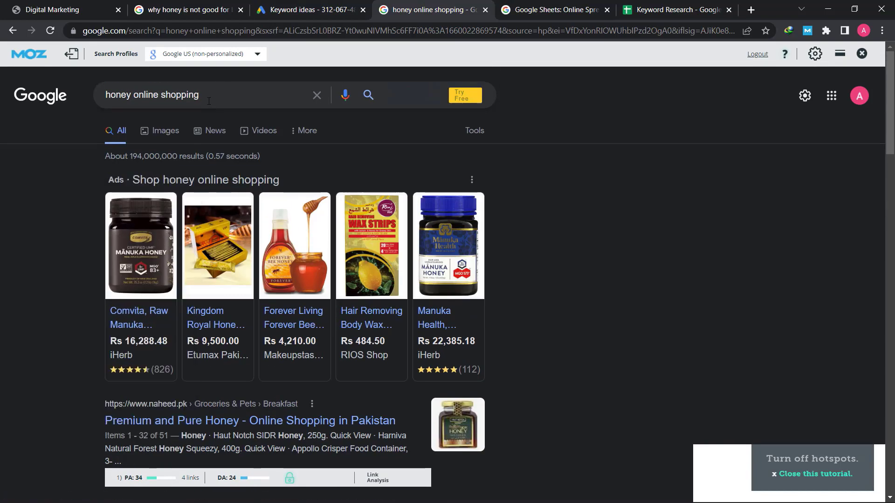
{"action": "triple_click", "coordinate": [209, 101]}
{"action": "key", "text": "ctrl+v"}
{"action": "key", "text": "Return"}
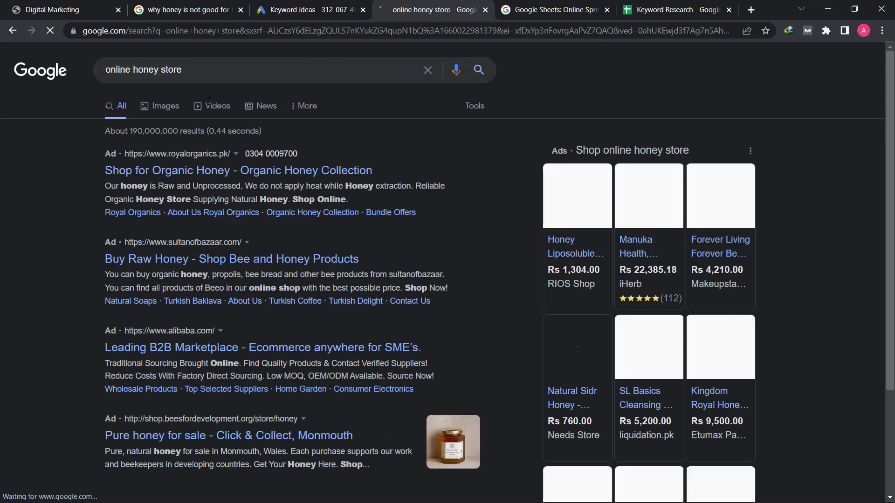
{"action": "scroll", "coordinate": [190, 228], "scroll_direction": "down", "scroll_amount": 5}
{"action": "scroll", "coordinate": [113, 177], "scroll_direction": "up", "scroll_amount": 2}
{"action": "scroll", "coordinate": [114, 177], "scroll_direction": "up", "scroll_amount": 3}
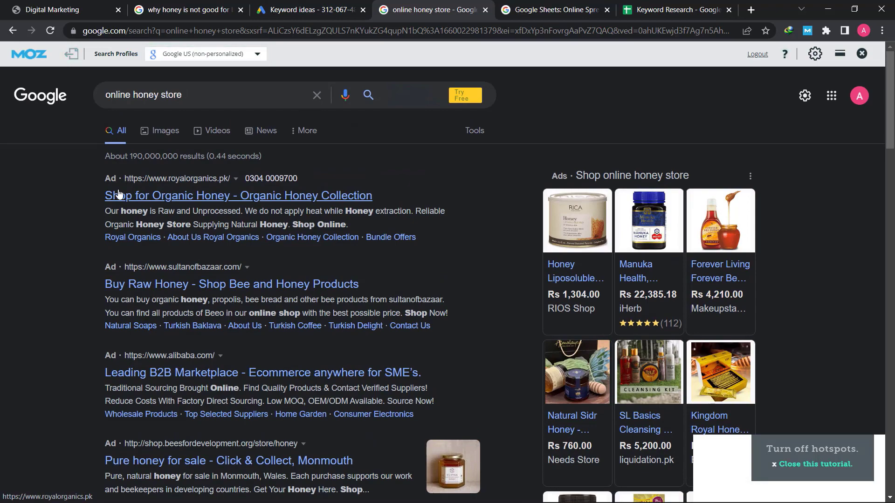
{"action": "scroll", "coordinate": [180, 223], "scroll_direction": "down", "scroll_amount": 7}
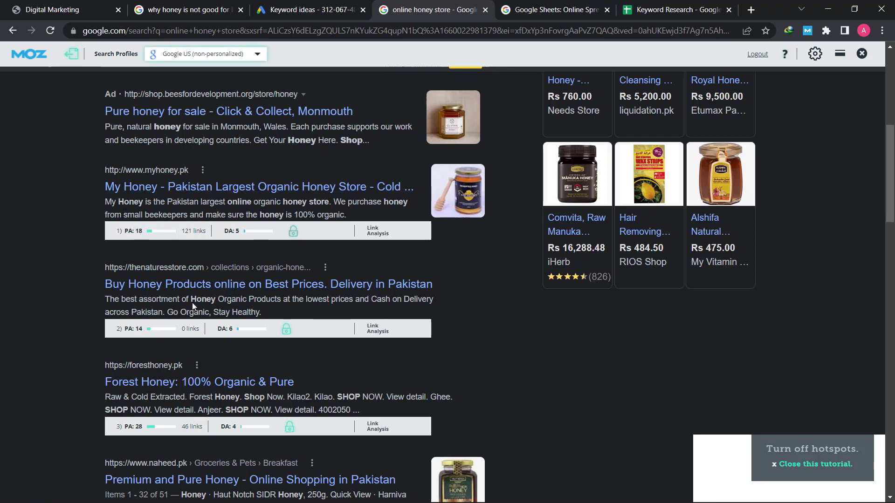
{"action": "scroll", "coordinate": [201, 362], "scroll_direction": "up", "scroll_amount": 7}
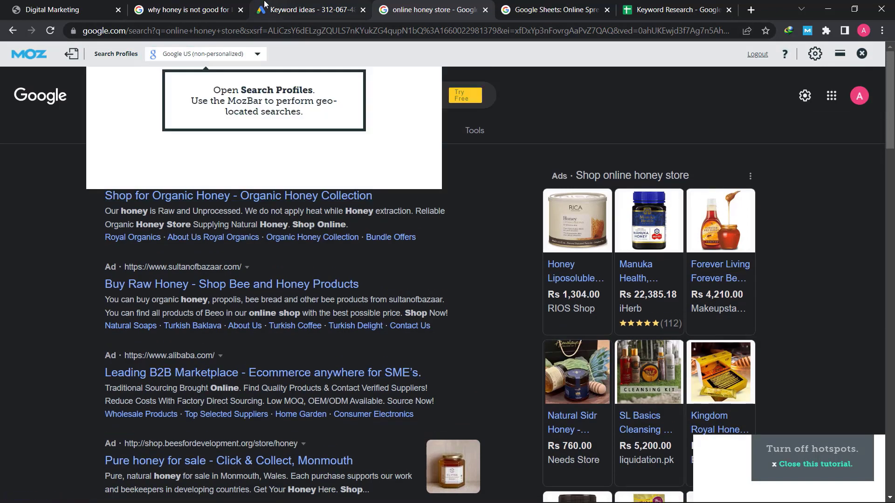
Copy the keyword again from Keyword Planner and return to the Keyword Research sheet
{"action": "left_click", "coordinate": [305, 9]}
{"action": "right_click", "coordinate": [136, 323]}
{"action": "left_click", "coordinate": [153, 331]}
{"action": "left_click", "coordinate": [669, 9]}
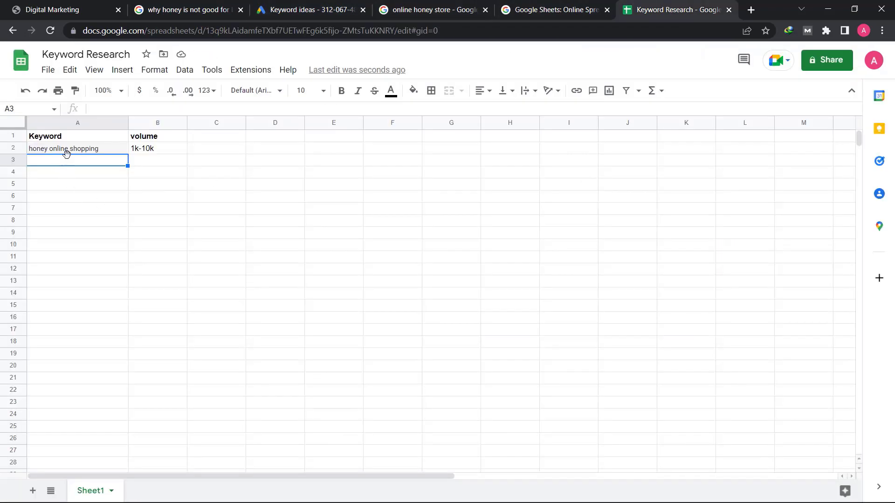
Paste 'online honey store' into A3 and give it volume 100-1k in B3
{"action": "key", "text": "ctrl+v"}
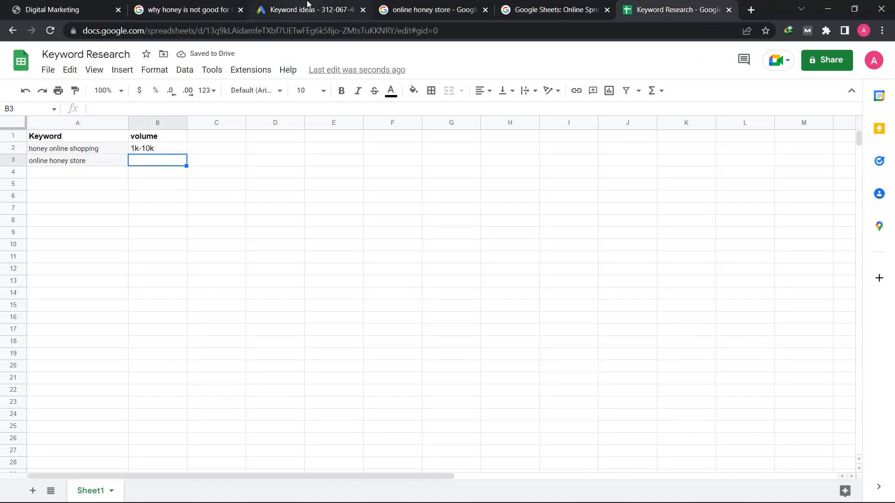
{"action": "left_click", "coordinate": [273, 10]}
{"action": "left_click", "coordinate": [658, 5]}
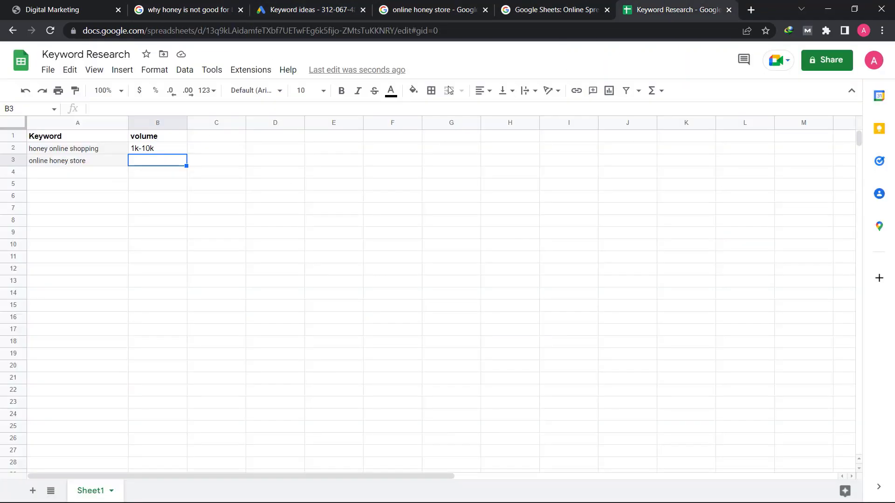
{"action": "type", "text": "100-1k"}
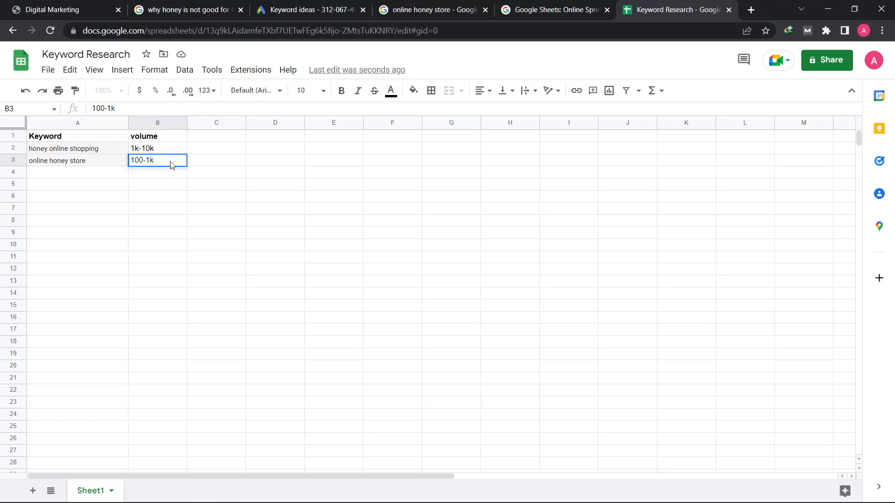
{"action": "left_click", "coordinate": [86, 178]}
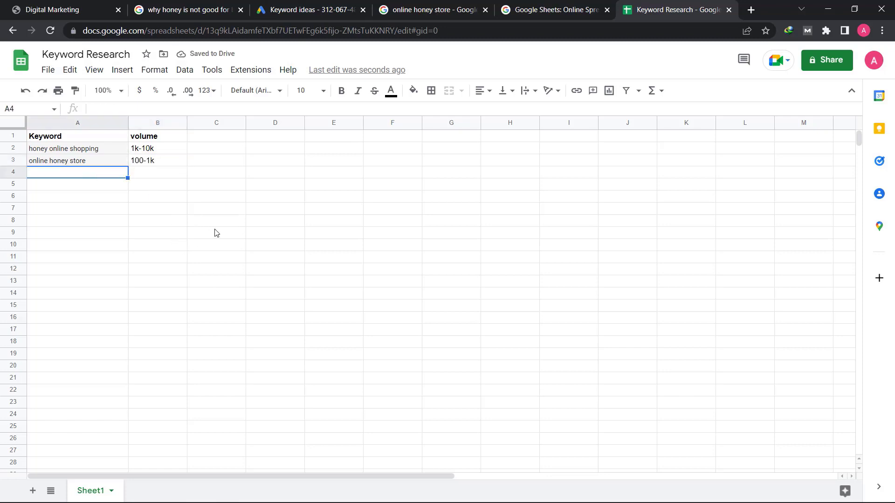
{"action": "left_click", "coordinate": [418, 6]}
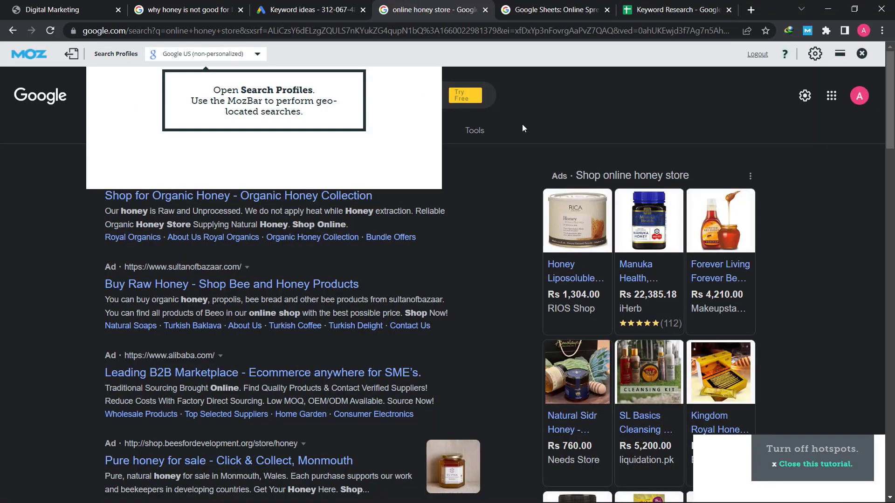
Scroll the Keyword Planner ideas table to check the online honey store volumes
{"action": "left_click", "coordinate": [186, 10]}
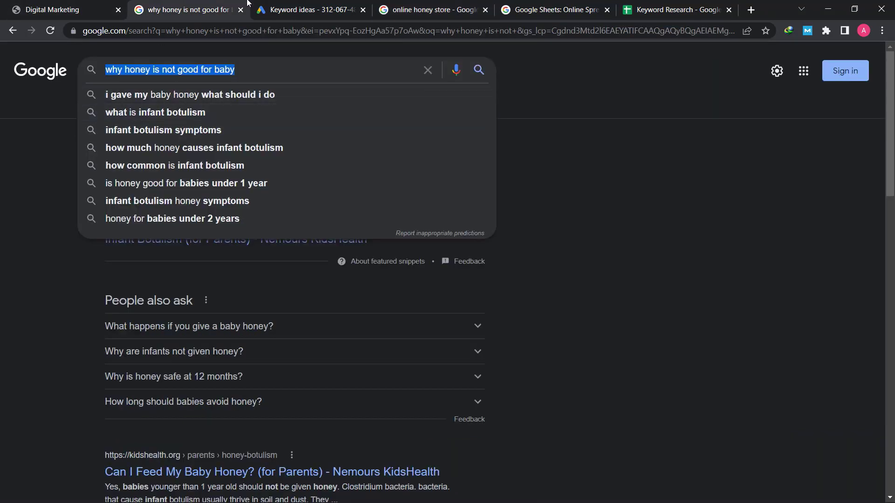
{"action": "left_click", "coordinate": [298, 10]}
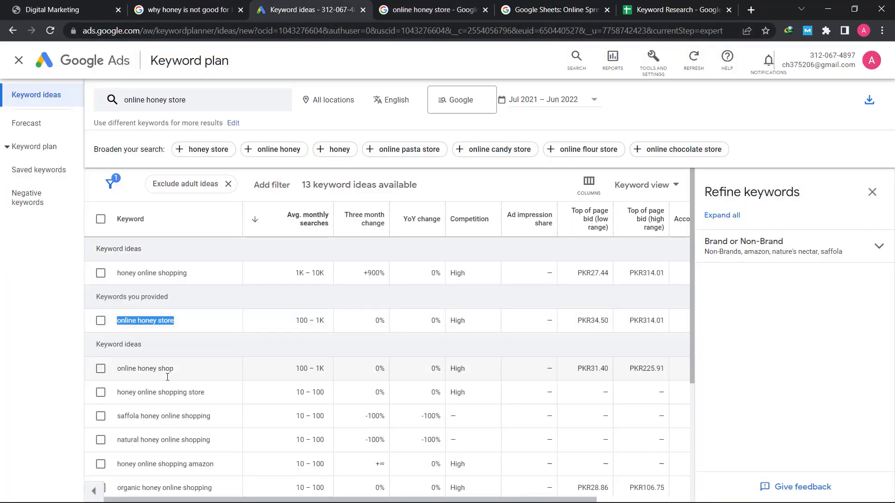
{"action": "scroll", "coordinate": [180, 343], "scroll_direction": "down", "scroll_amount": 4}
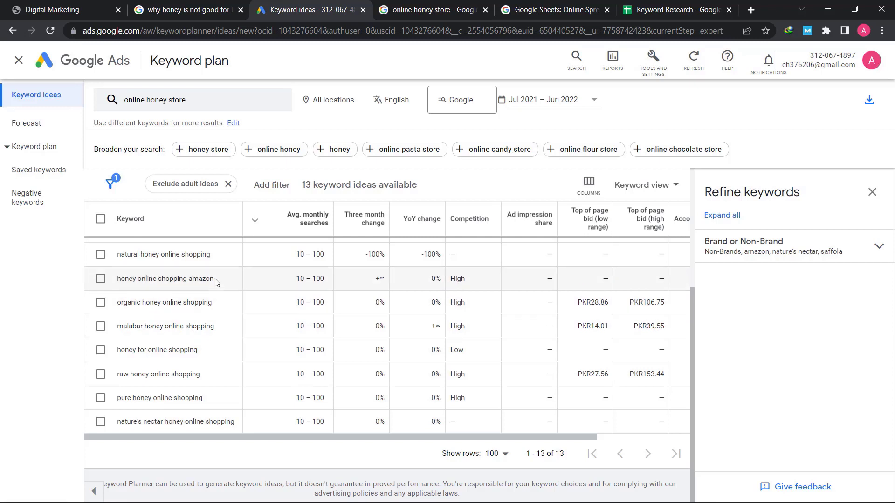
{"action": "scroll", "coordinate": [239, 316], "scroll_direction": "up", "scroll_amount": 4}
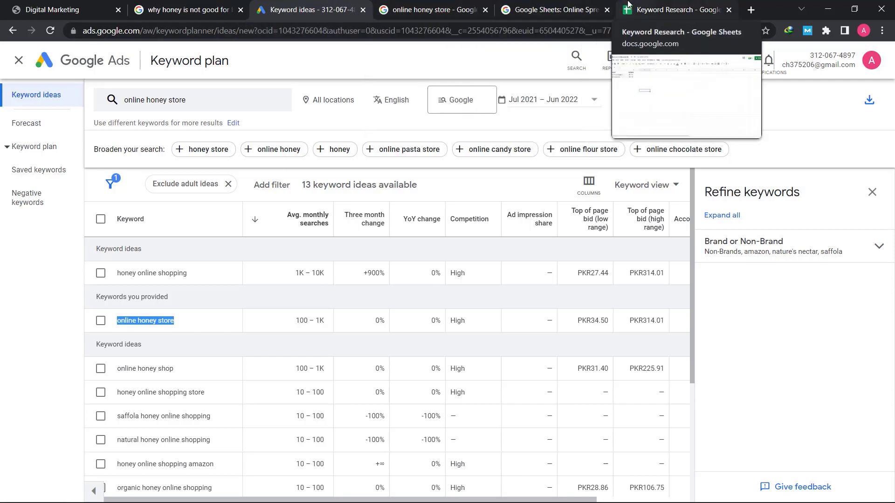
In the Keyword Research sheet, select the keyword and volume cells in columns A and B
{"action": "left_click", "coordinate": [676, 10]}
{"action": "left_click", "coordinate": [70, 173]}
{"action": "left_click_drag", "start_coordinate": [55, 150], "coordinate": [43, 198]}
{"action": "left_click_drag", "start_coordinate": [163, 145], "coordinate": [153, 234]}
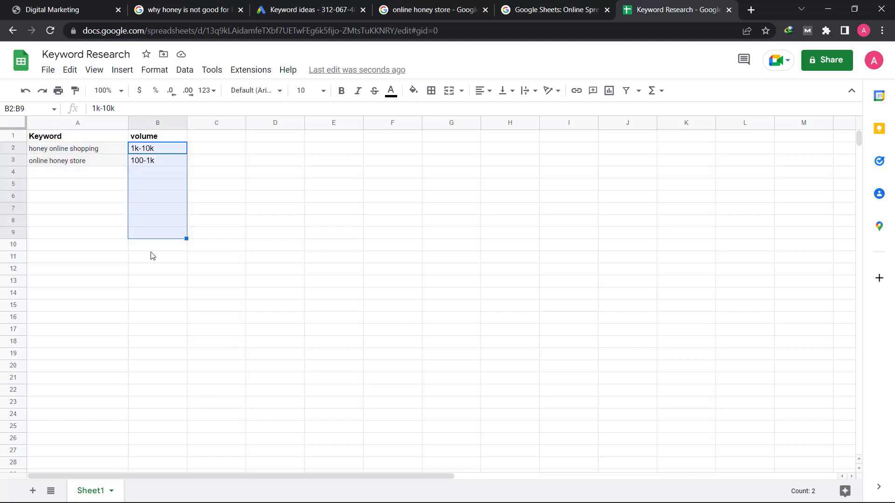
{"action": "left_click", "coordinate": [151, 253]}
{"action": "left_click_drag", "start_coordinate": [76, 149], "coordinate": [64, 309]}
{"action": "left_click", "coordinate": [60, 341]}
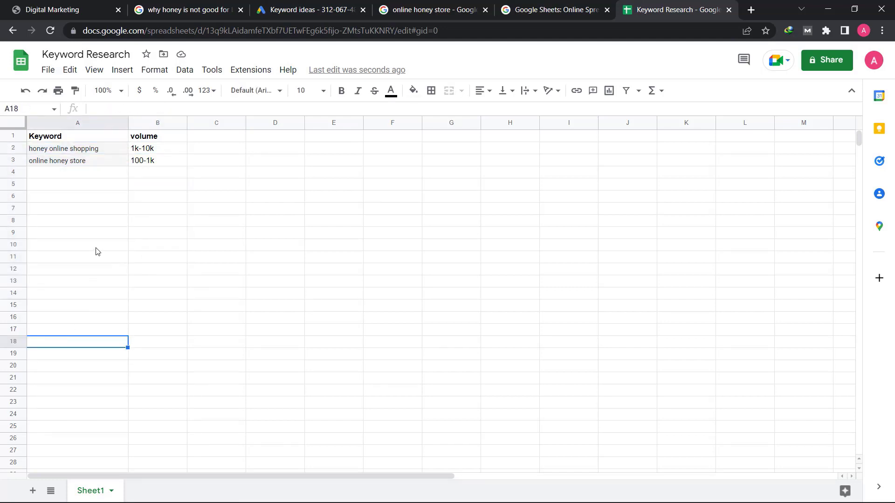
Scroll through the 'online honey store' results and their MozBar PA/DA scores
{"action": "left_click", "coordinate": [427, 10]}
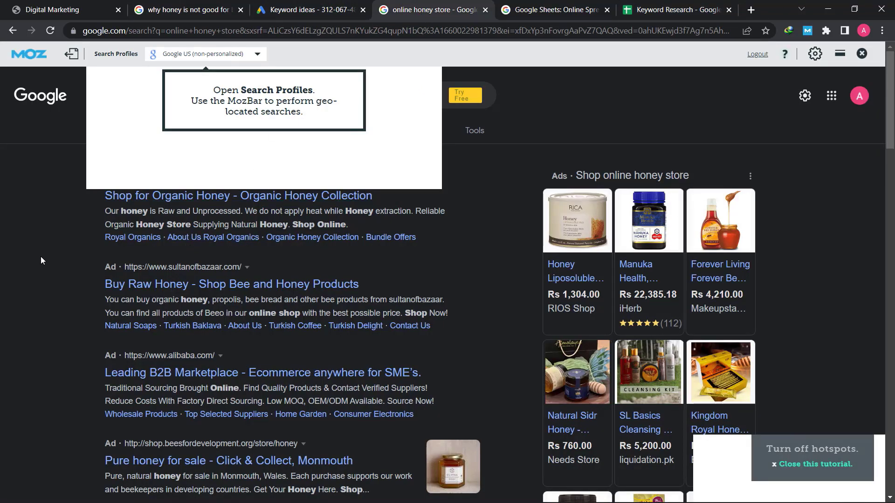
{"action": "scroll", "coordinate": [59, 337], "scroll_direction": "down", "scroll_amount": 7}
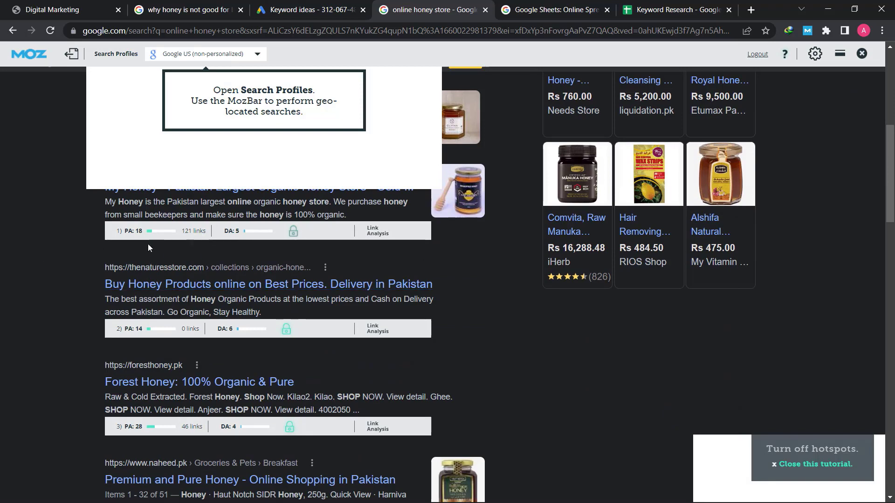
{"action": "scroll", "coordinate": [224, 224], "scroll_direction": "up", "scroll_amount": 3}
{"action": "scroll", "coordinate": [210, 326], "scroll_direction": "down", "scroll_amount": 1}
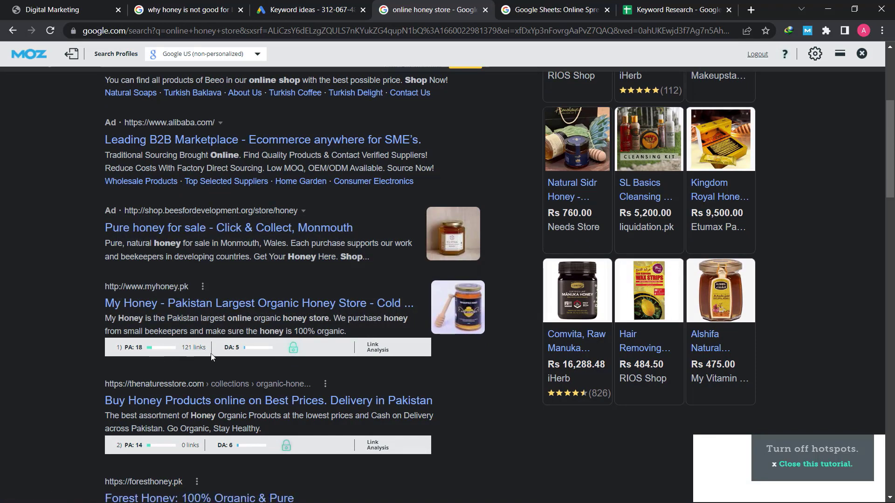
{"action": "scroll", "coordinate": [194, 280], "scroll_direction": "up", "scroll_amount": 5}
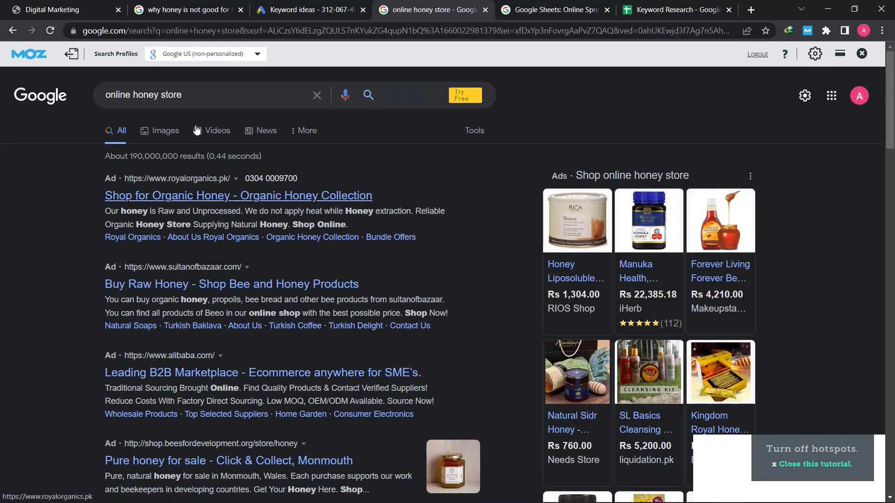
Replace the search query with 'why honey is good for weight loss'
{"action": "triple_click", "coordinate": [177, 96]}
{"action": "type", "text": "online honey store"}
{"action": "left_click", "coordinate": [641, 11]}
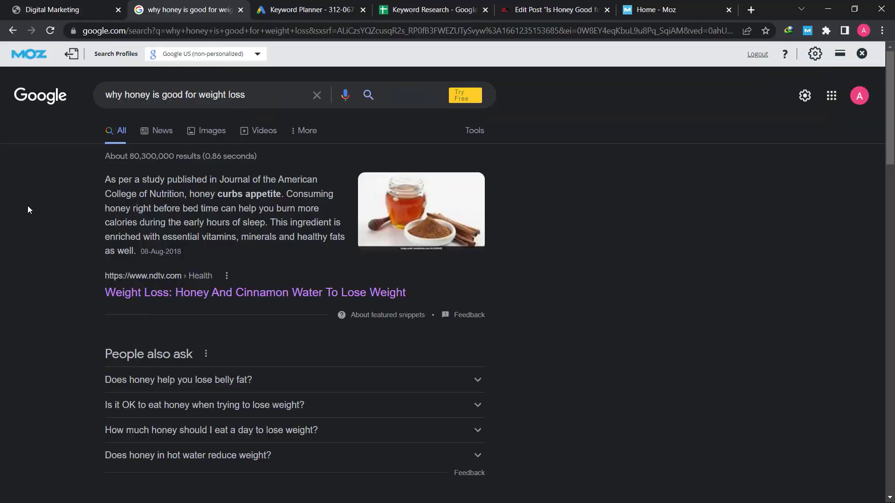
Rerun the 'why honey is good for weight loss' search and scroll to the HealthifyMe result
{"action": "left_click", "coordinate": [248, 90]}
{"action": "left_click", "coordinate": [263, 91]}
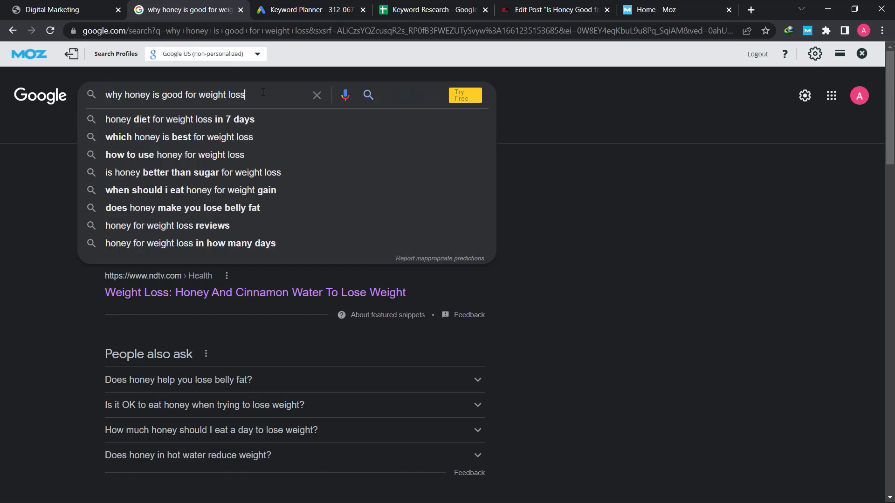
{"action": "key", "text": "Return"}
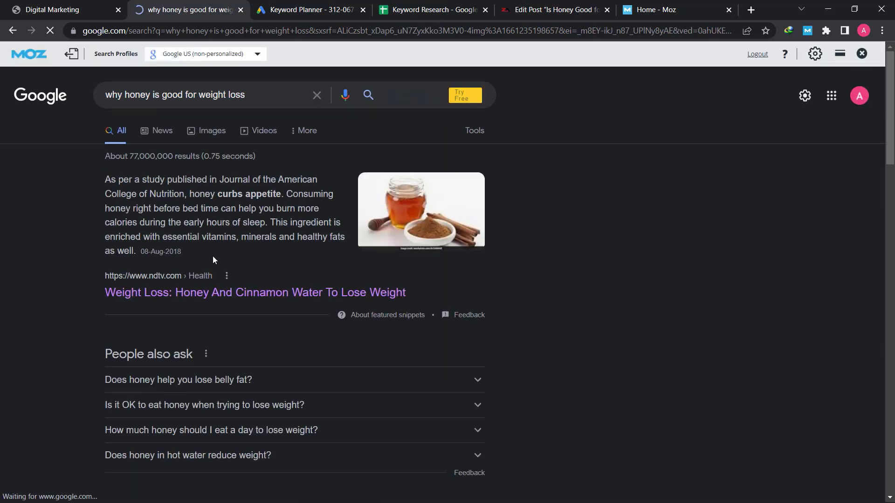
{"action": "scroll", "coordinate": [212, 255], "scroll_direction": "down", "scroll_amount": 5}
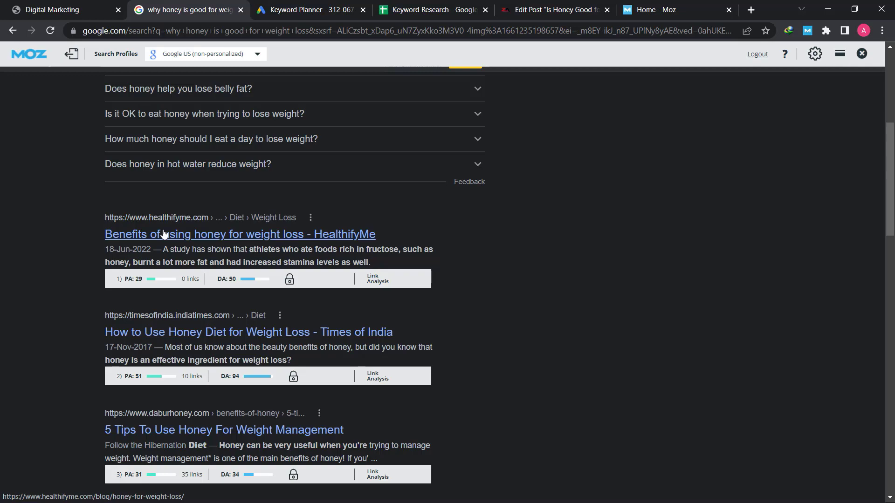
{"action": "scroll", "coordinate": [164, 234], "scroll_direction": "up", "scroll_amount": 5}
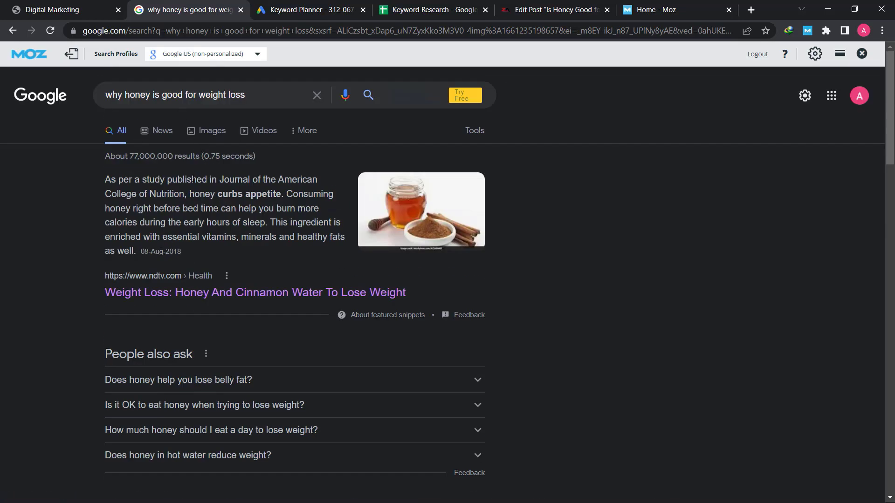
{"action": "scroll", "coordinate": [180, 117], "scroll_direction": "down", "scroll_amount": 6}
{"action": "scroll", "coordinate": [180, 187], "scroll_direction": "up", "scroll_amount": 1}
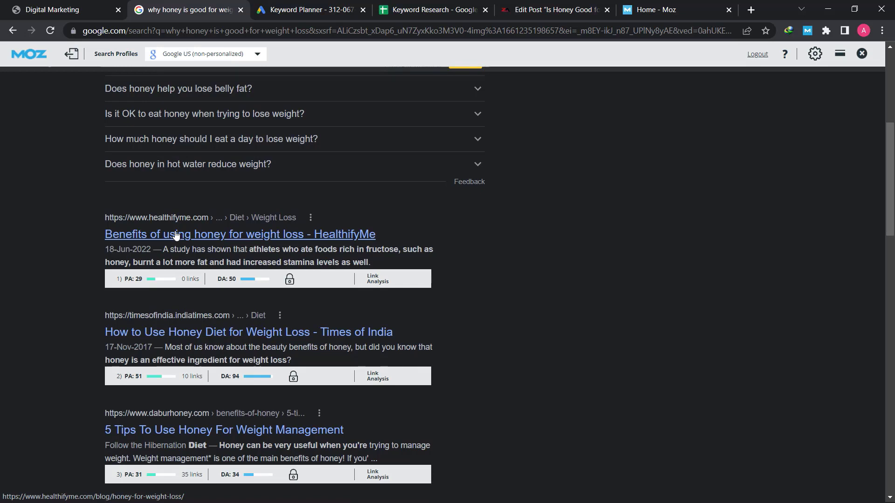
Open the HealthifyMe honey-for-weight-loss article and copy its web address
{"action": "left_click", "coordinate": [194, 239]}
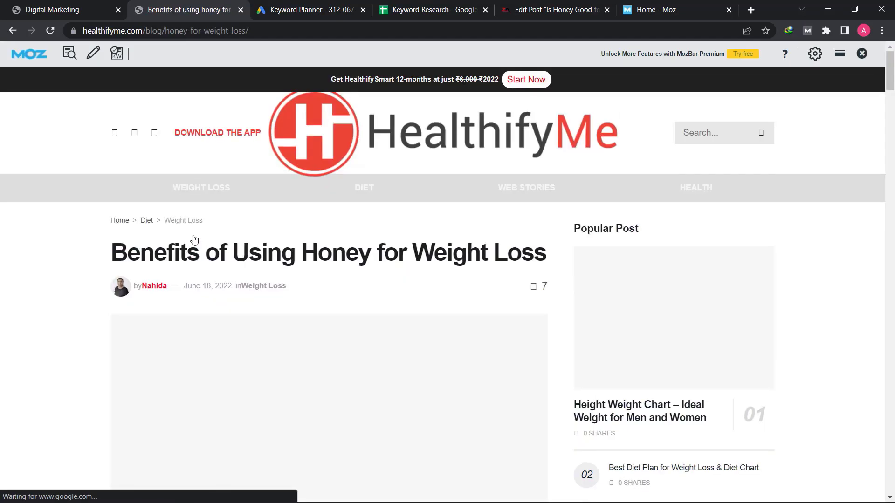
{"action": "left_click", "coordinate": [160, 32]}
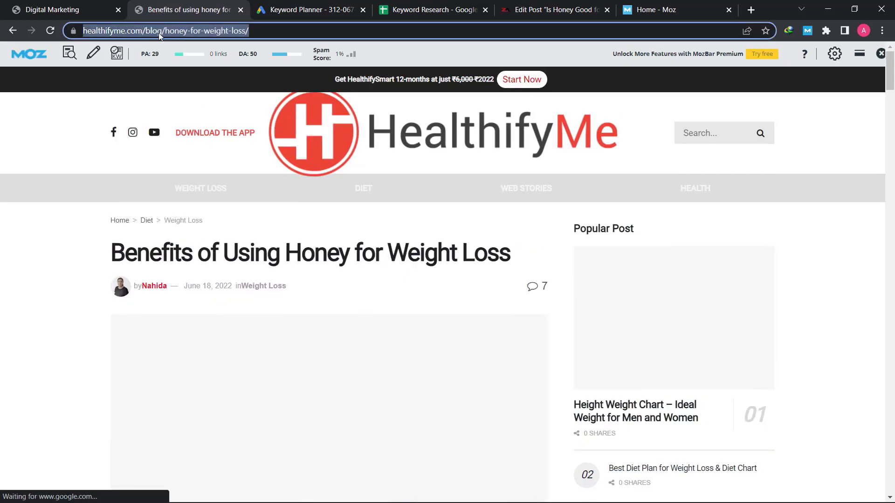
{"action": "right_click", "coordinate": [157, 33]}
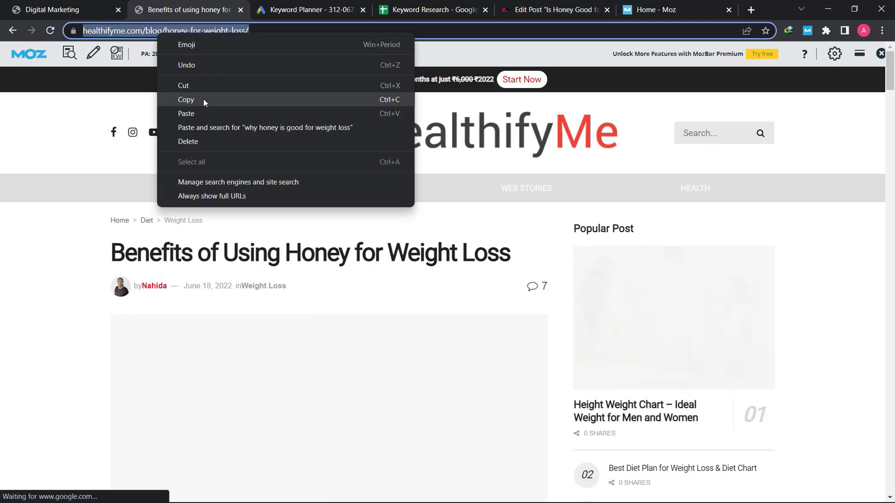
{"action": "left_click", "coordinate": [203, 99]}
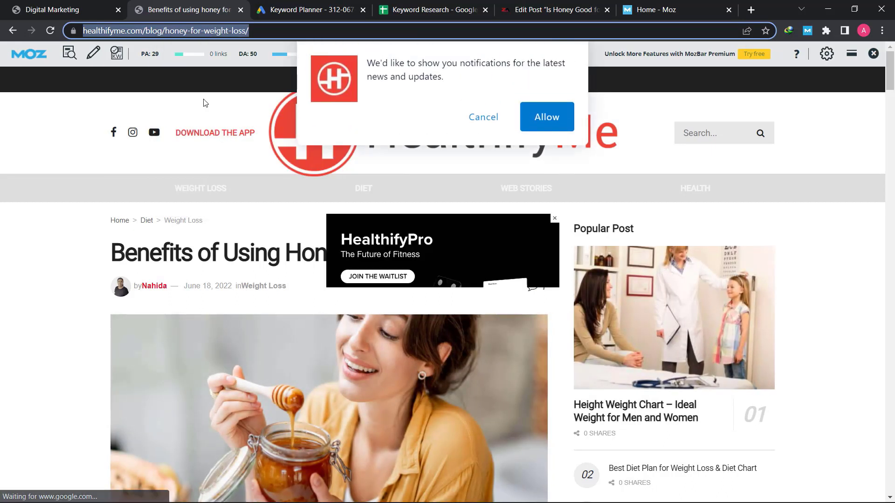
{"action": "left_click", "coordinate": [302, 9]}
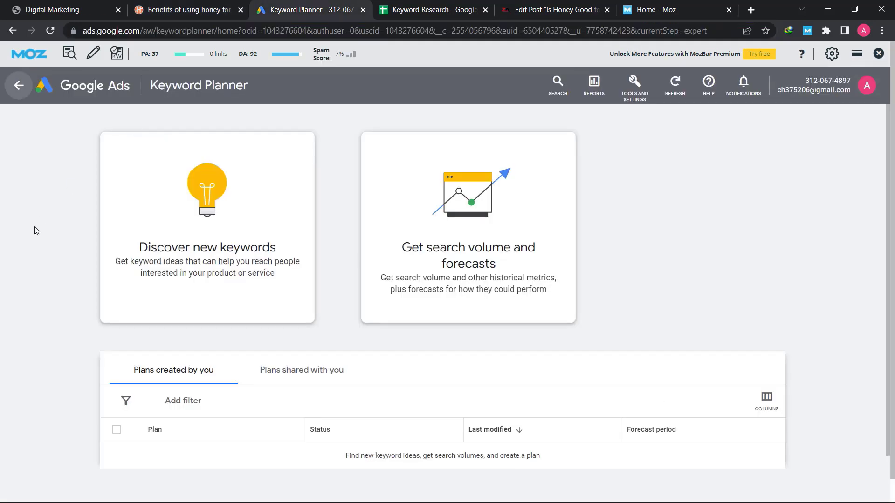
Open Keyword Planner's Discover new keywords and choose to start with a website
{"action": "left_click", "coordinate": [635, 84]}
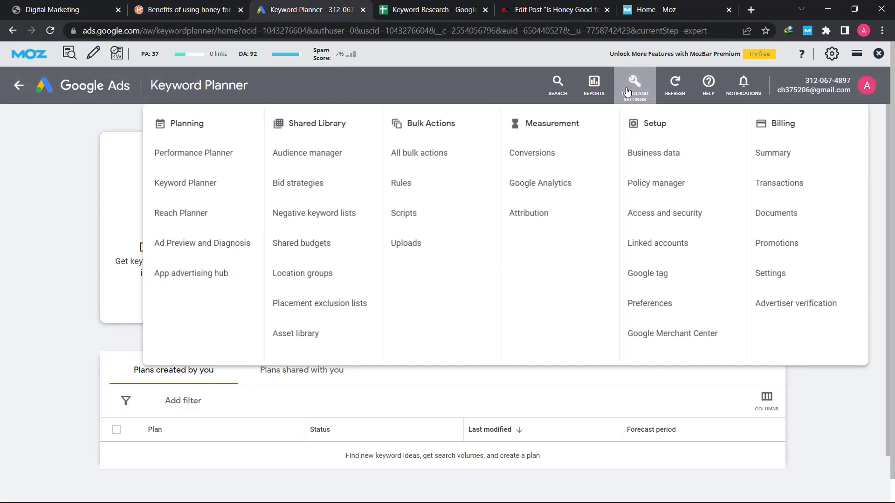
{"action": "left_click", "coordinate": [190, 194]}
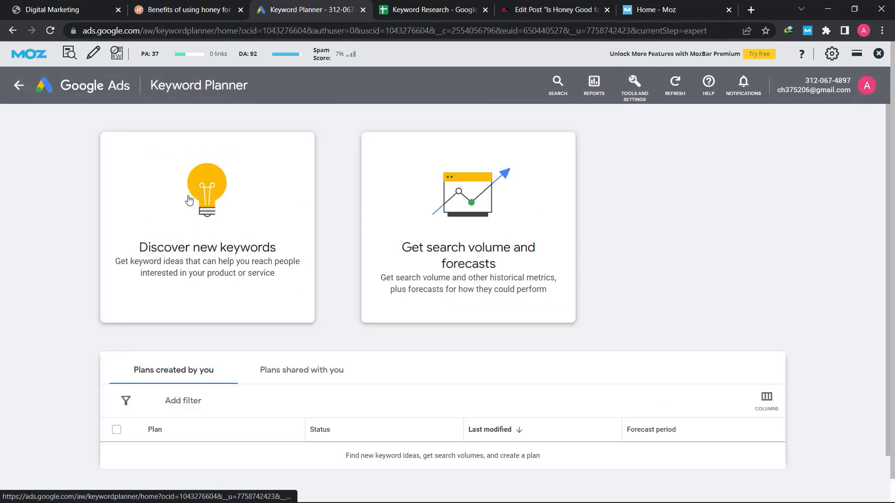
{"action": "left_click", "coordinate": [208, 243]}
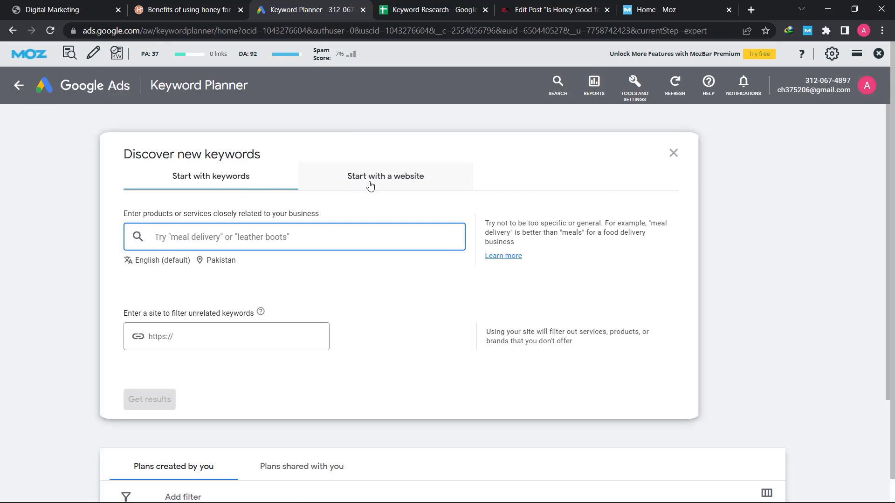
{"action": "left_click", "coordinate": [392, 182]}
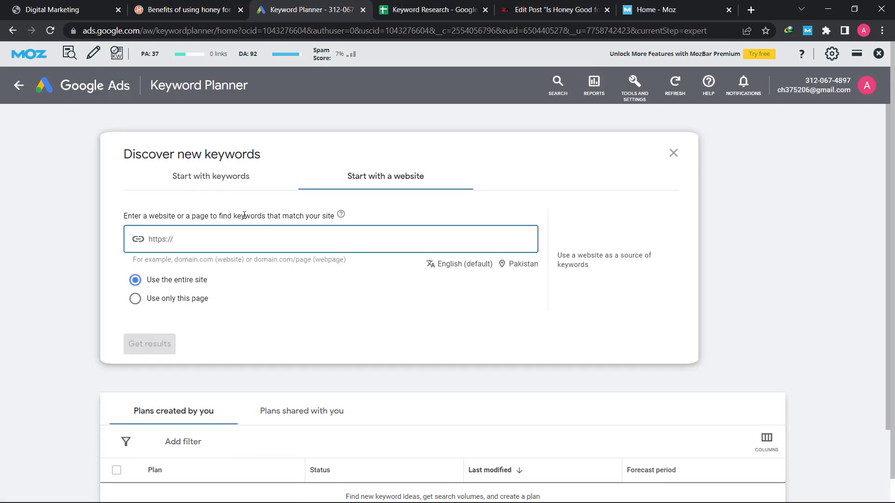
Get ideas from only the pasted HealthifyMe article page, targeting all locations instead of Pakistan
{"action": "right_click", "coordinate": [182, 235]}
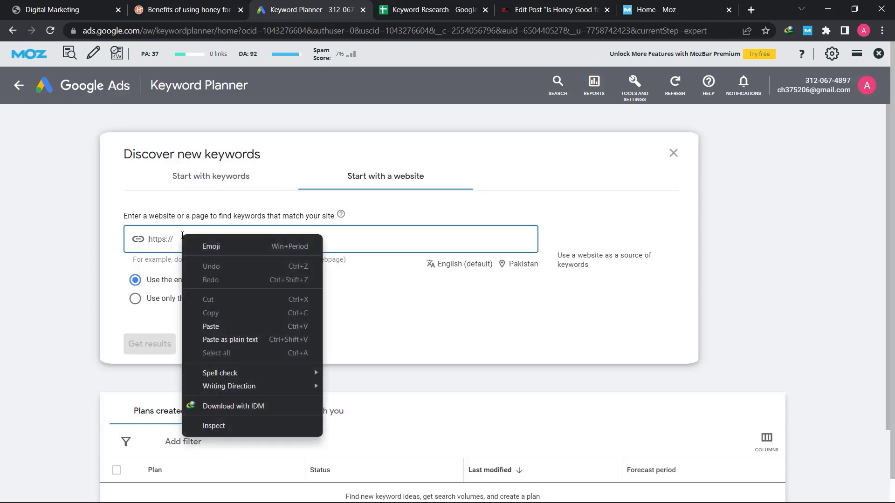
{"action": "left_click", "coordinate": [215, 327]}
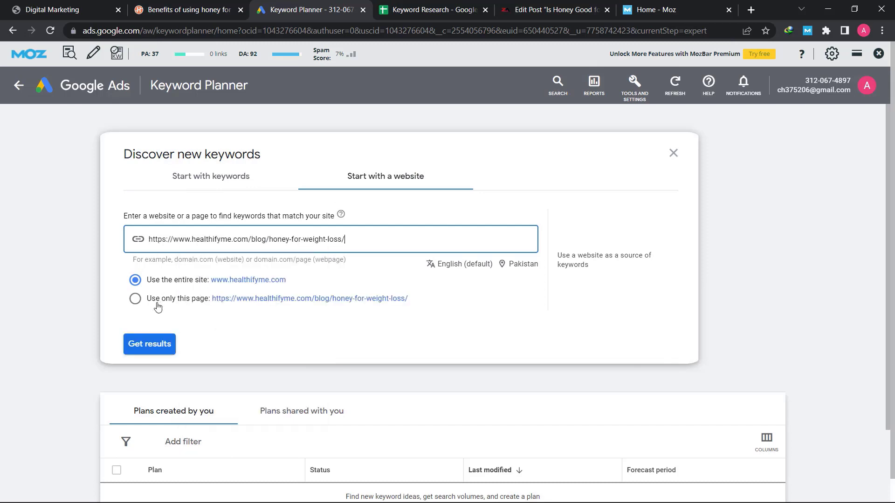
{"action": "left_click", "coordinate": [182, 303]}
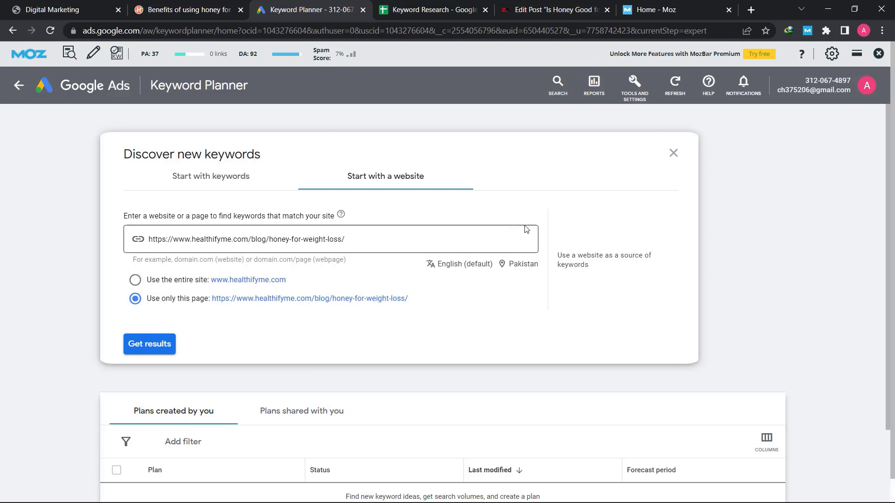
{"action": "left_click", "coordinate": [522, 266]}
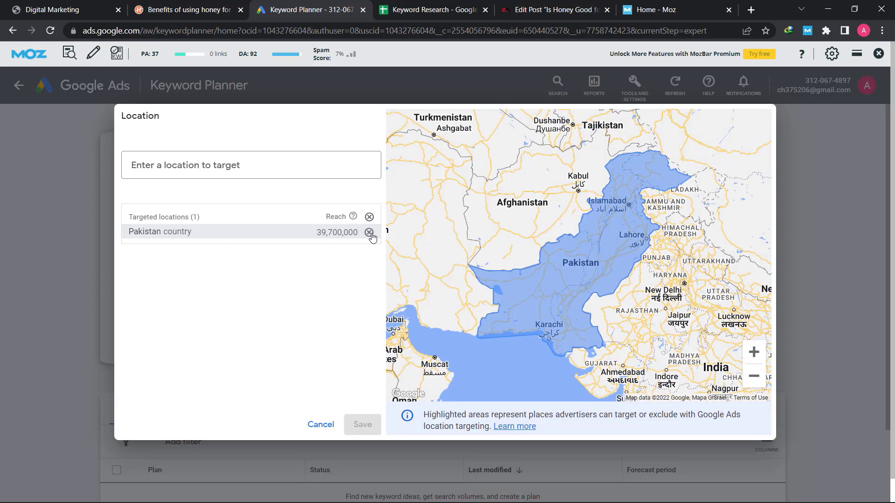
{"action": "left_click", "coordinate": [369, 233]}
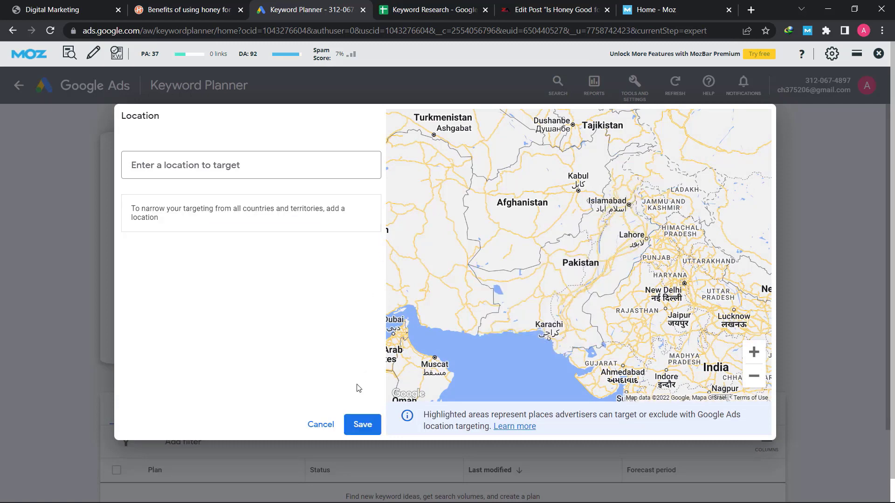
{"action": "left_click", "coordinate": [364, 423]}
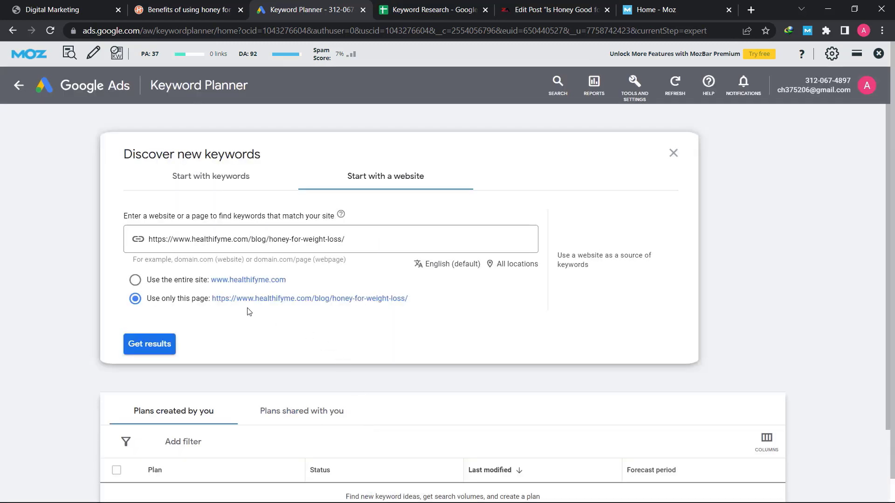
{"action": "left_click", "coordinate": [162, 348]}
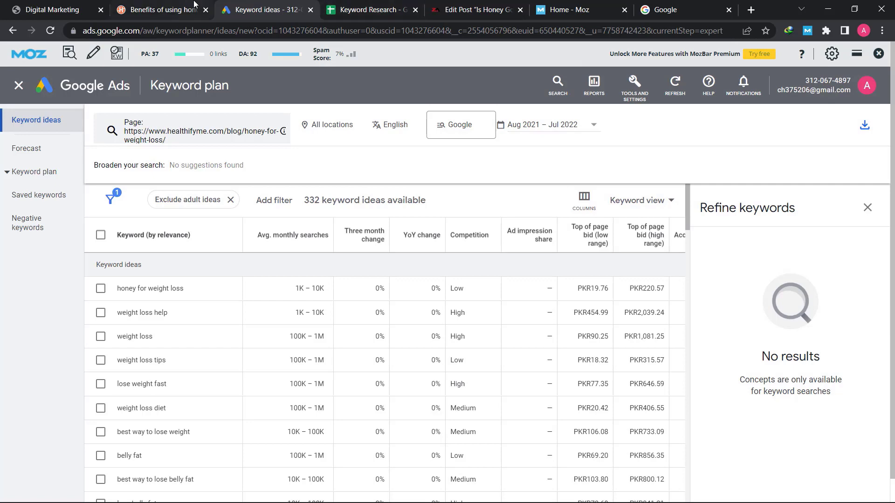
Check the HealthifyMe article tab, then scroll down through the keyword ideas table
{"action": "left_click", "coordinate": [167, 7]}
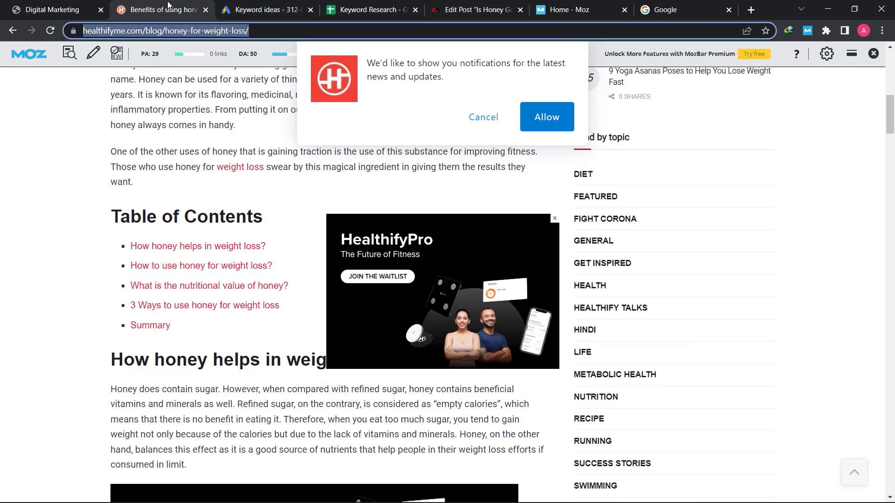
{"action": "left_click", "coordinate": [235, 92]}
{"action": "left_click", "coordinate": [268, 9]}
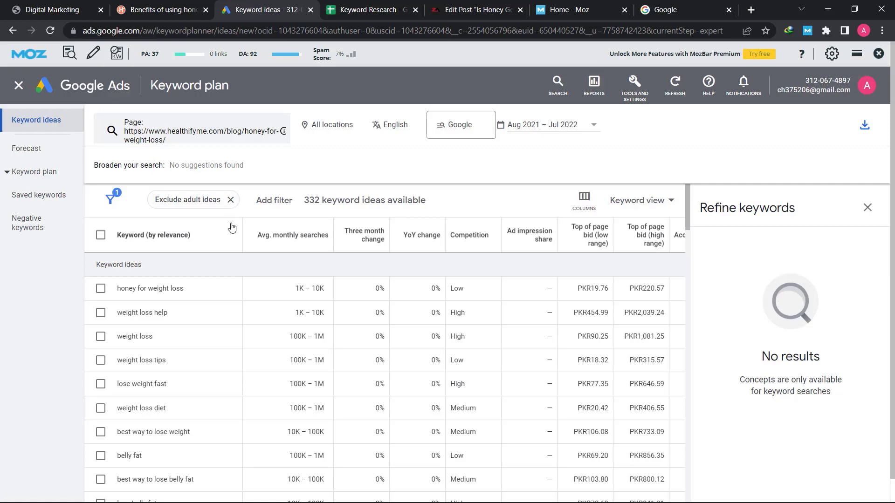
{"action": "scroll", "coordinate": [220, 320], "scroll_direction": "down", "scroll_amount": 5}
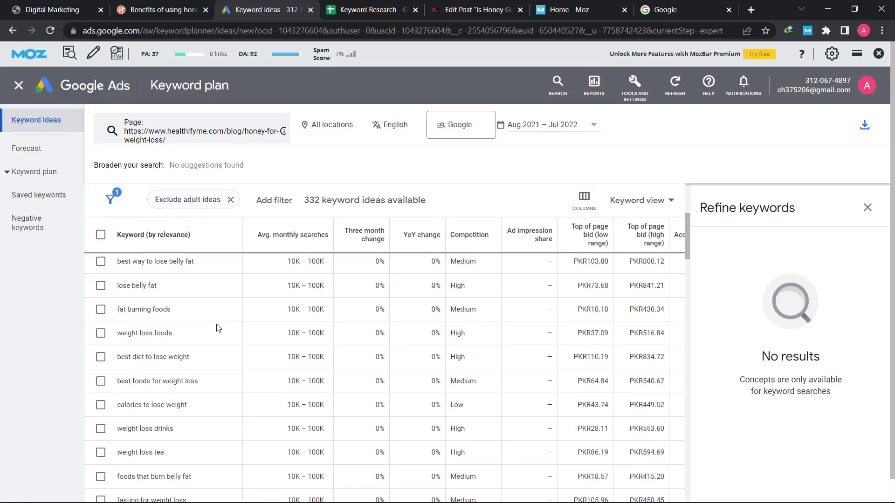
{"action": "scroll", "coordinate": [218, 328], "scroll_direction": "down", "scroll_amount": 2}
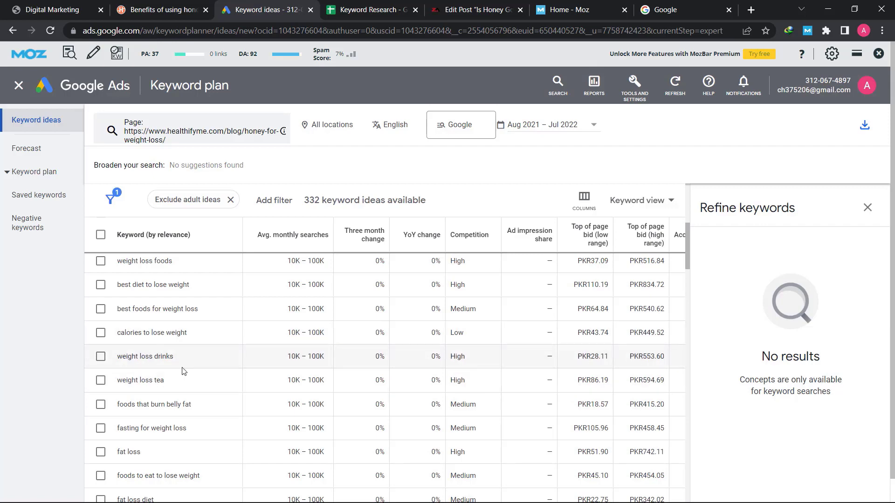
{"action": "scroll", "coordinate": [183, 372], "scroll_direction": "down", "scroll_amount": 20}
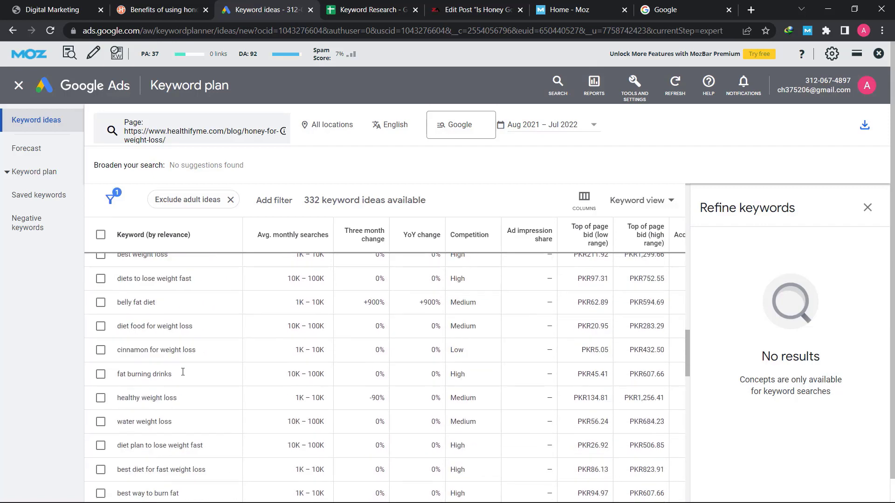
{"action": "scroll", "coordinate": [183, 371], "scroll_direction": "down", "scroll_amount": 5}
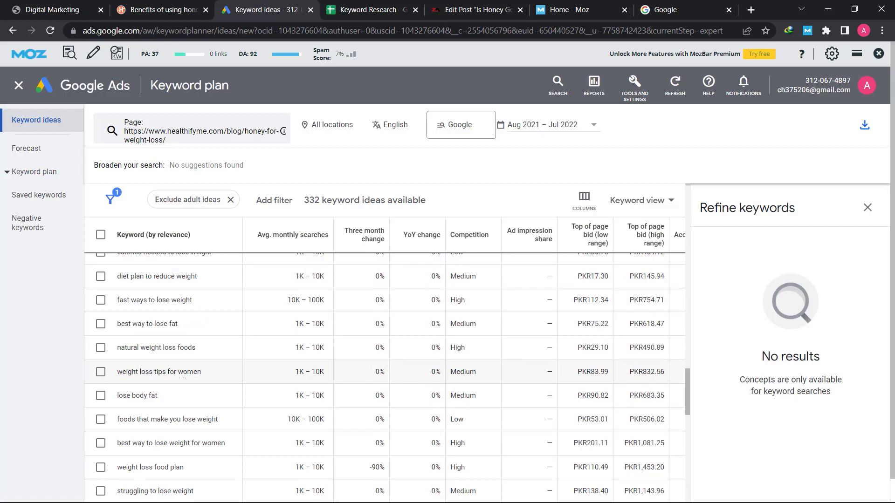
{"action": "scroll", "coordinate": [182, 375], "scroll_direction": "down", "scroll_amount": 6}
{"action": "scroll", "coordinate": [182, 378], "scroll_direction": "down", "scroll_amount": 5}
Copy the keyword 'healthy diet plan to lose weight' and switch to the Google tab
{"action": "triple_click", "coordinate": [189, 368]}
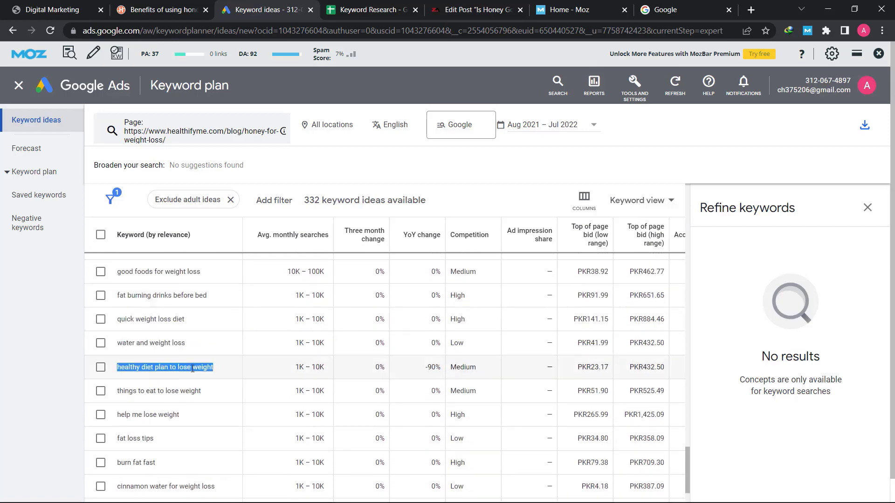
{"action": "right_click", "coordinate": [192, 369]}
{"action": "left_click", "coordinate": [215, 378]}
{"action": "left_click", "coordinate": [661, 8]}
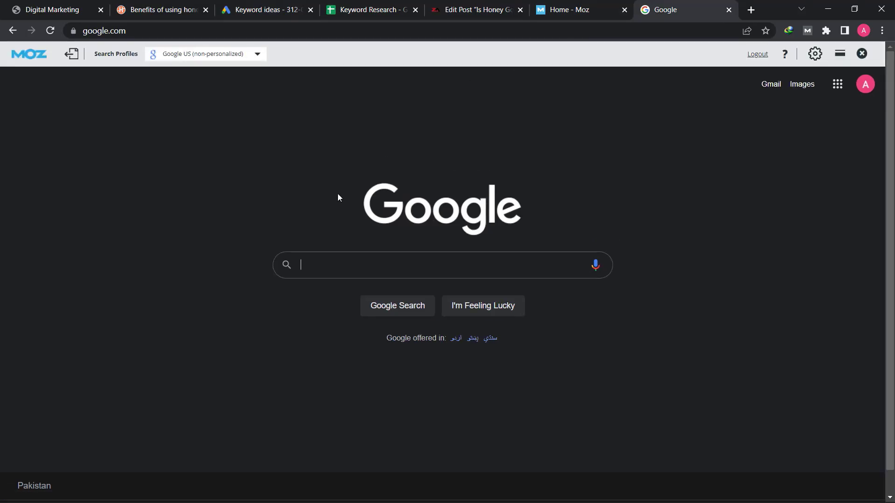
Search Google for the pasted keyword 'healthy diet plan to lose weight'
{"action": "left_click", "coordinate": [354, 265]}
{"action": "key", "text": "ctrl+v"}
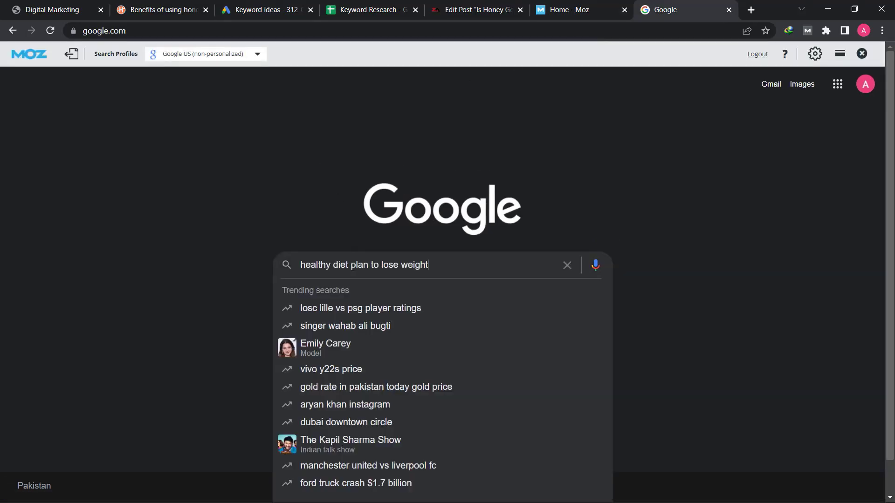
{"action": "key", "text": "Return"}
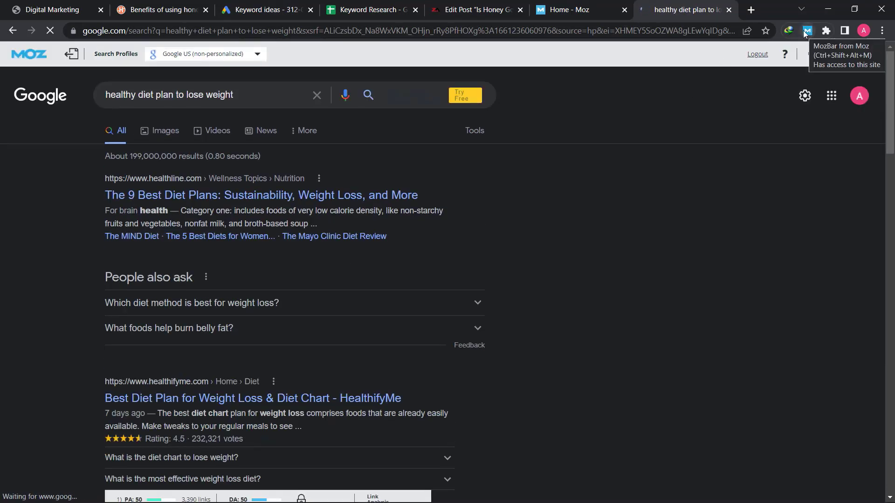
Scroll through the top-ranking results, then return to the keyword ideas list
{"action": "scroll", "coordinate": [256, 212], "scroll_direction": "down", "scroll_amount": 4}
{"action": "scroll", "coordinate": [257, 212], "scroll_direction": "down", "scroll_amount": 3}
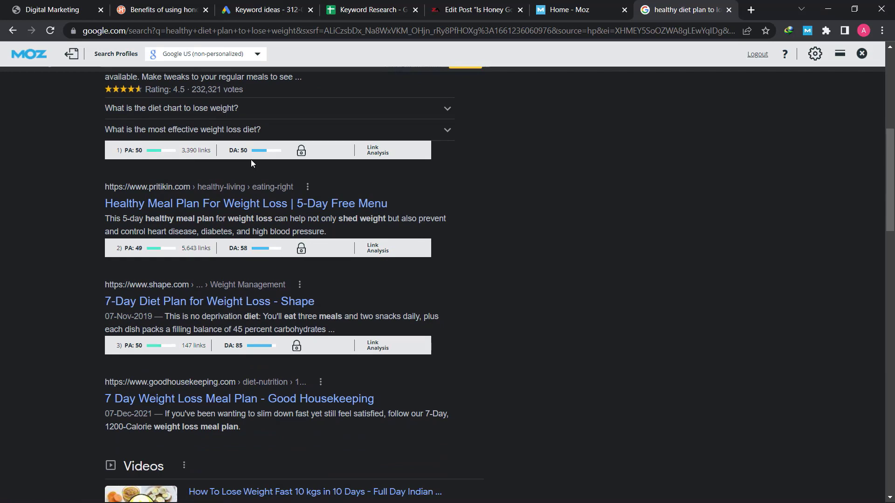
{"action": "scroll", "coordinate": [209, 252], "scroll_direction": "down", "scroll_amount": 1}
{"action": "scroll", "coordinate": [210, 252], "scroll_direction": "down", "scroll_amount": 10}
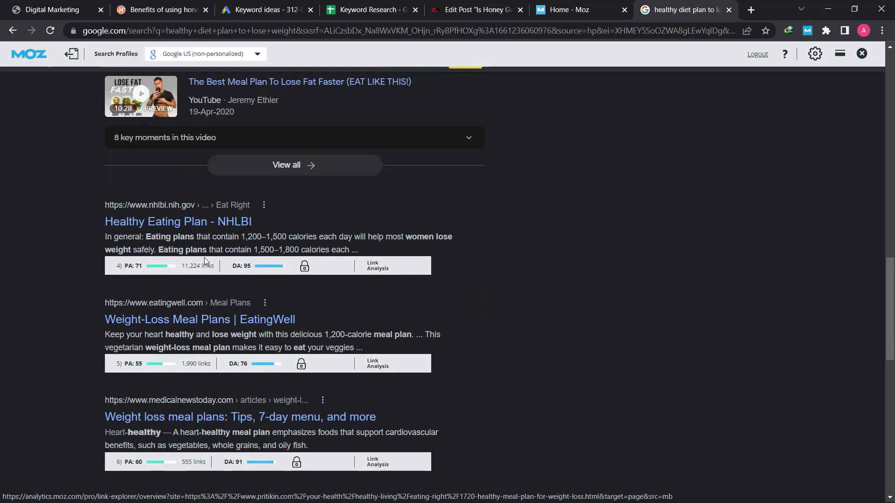
{"action": "scroll", "coordinate": [205, 258], "scroll_direction": "down", "scroll_amount": 3}
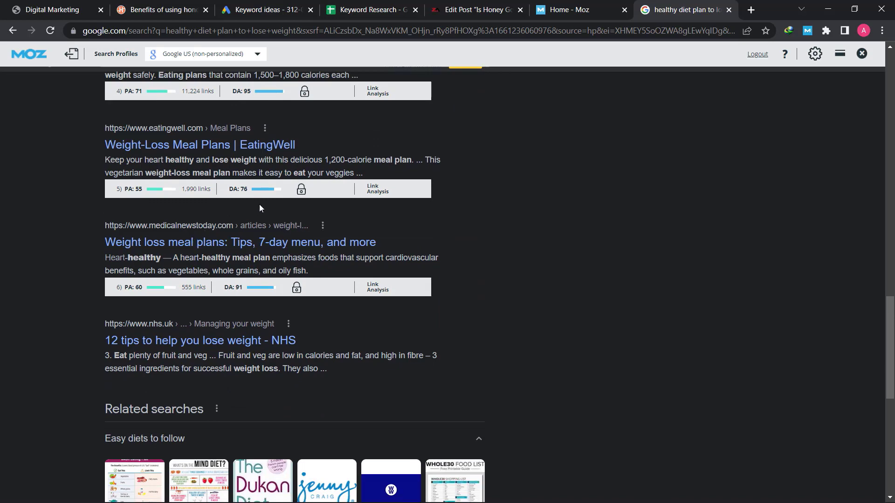
{"action": "scroll", "coordinate": [256, 314], "scroll_direction": "down", "scroll_amount": 6}
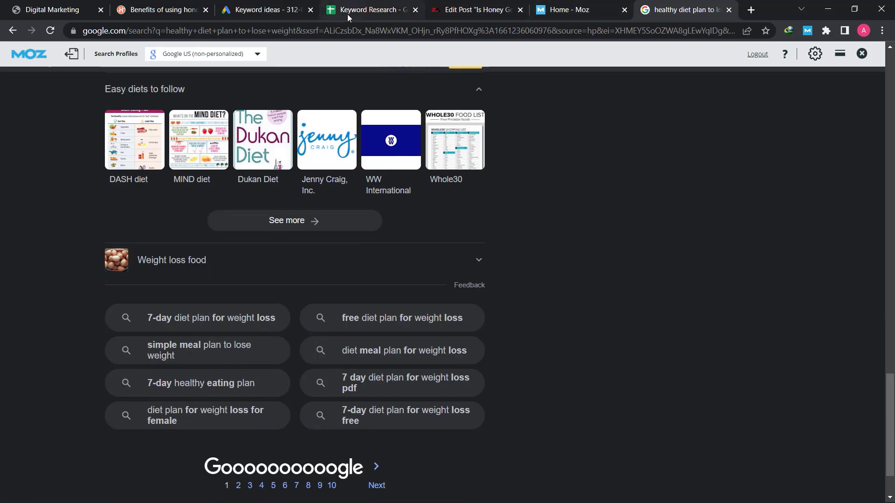
{"action": "left_click", "coordinate": [274, 10]}
{"action": "scroll", "coordinate": [357, 348], "scroll_direction": "down", "scroll_amount": 5}
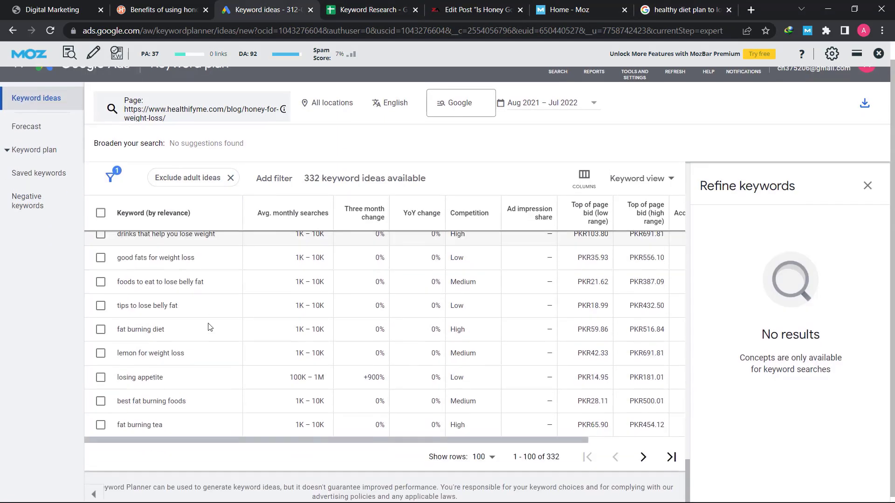
Show 500 rows per page and select the keyword 'foods that make you lose belly fat'
{"action": "left_click", "coordinate": [485, 454]}
{"action": "left_click", "coordinate": [487, 433]}
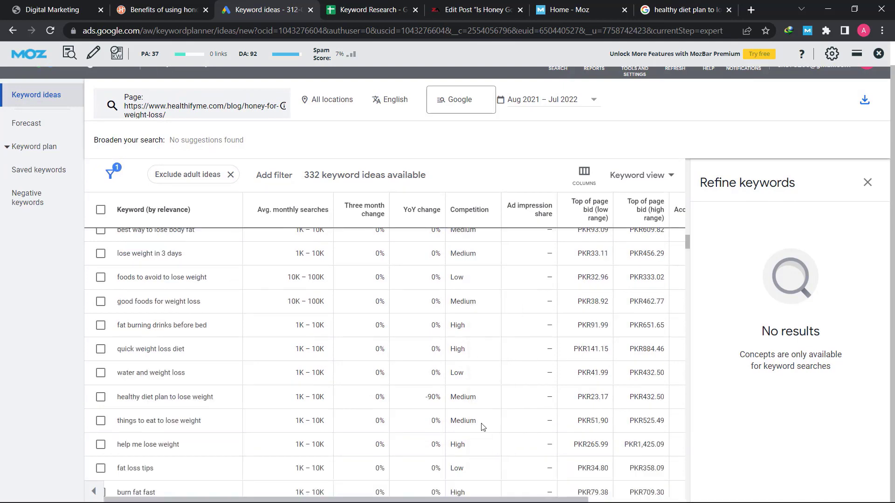
{"action": "scroll", "coordinate": [272, 373], "scroll_direction": "down", "scroll_amount": 20}
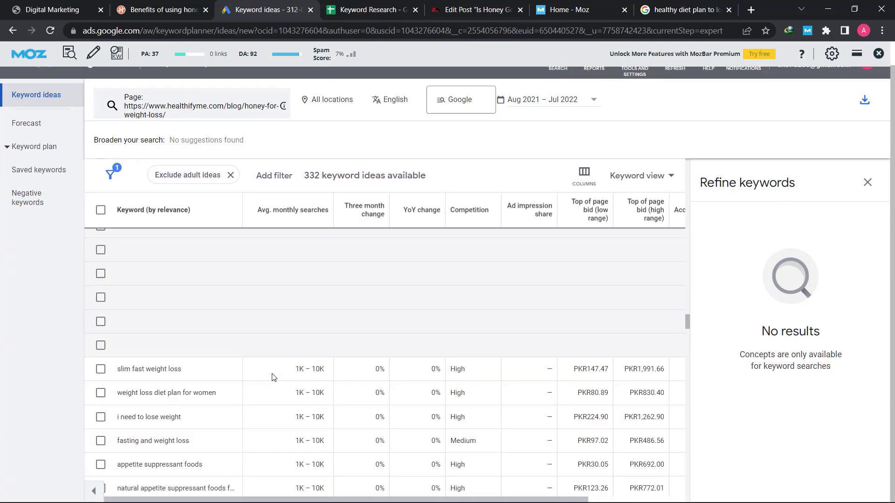
{"action": "scroll", "coordinate": [272, 377], "scroll_direction": "down", "scroll_amount": 10}
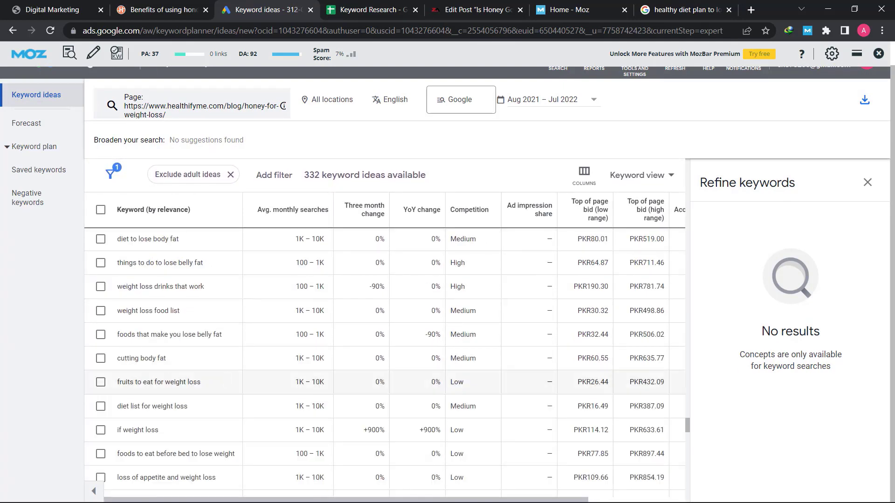
{"action": "triple_click", "coordinate": [146, 335]}
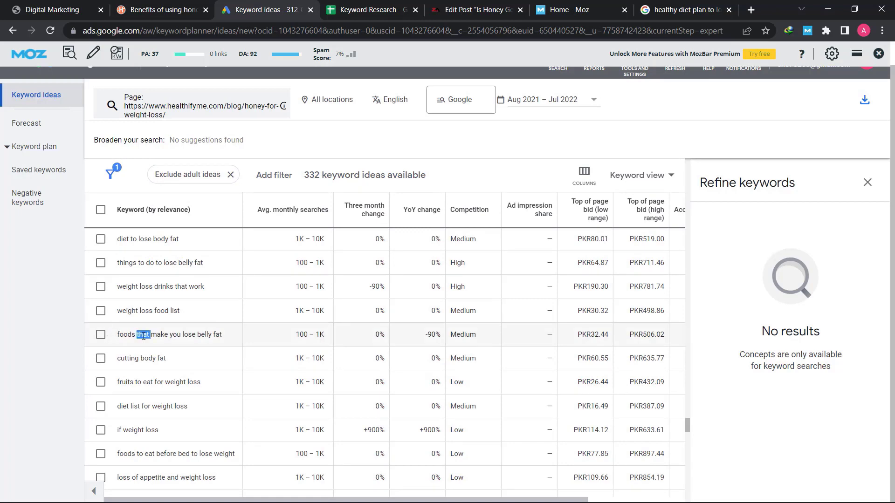
{"action": "right_click", "coordinate": [146, 336]}
Copy 'foods that make you lose belly fat' and search Google for it
{"action": "left_click", "coordinate": [161, 346]}
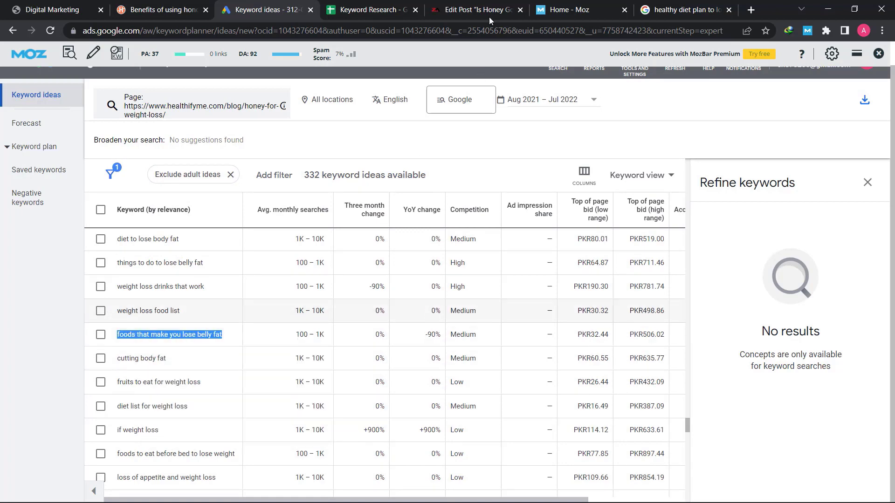
{"action": "left_click", "coordinate": [683, 9]}
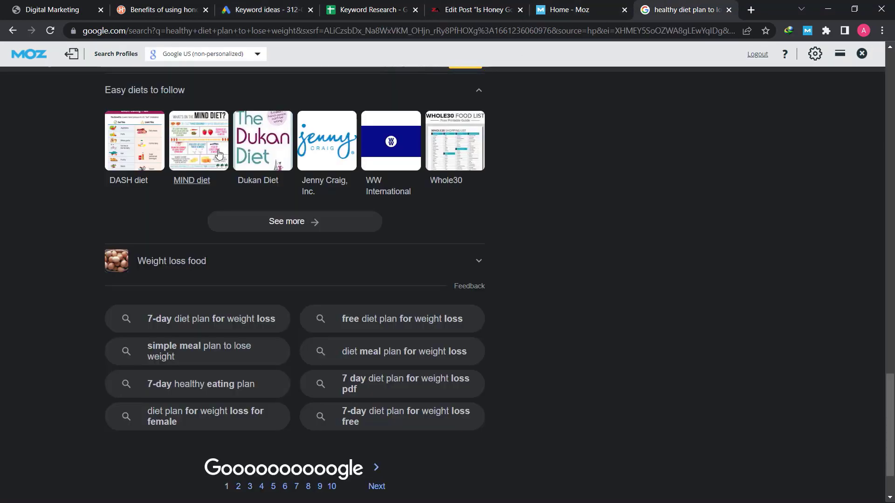
{"action": "scroll", "coordinate": [219, 149], "scroll_direction": "up", "scroll_amount": 10}
{"action": "scroll", "coordinate": [219, 149], "scroll_direction": "up", "scroll_amount": 15}
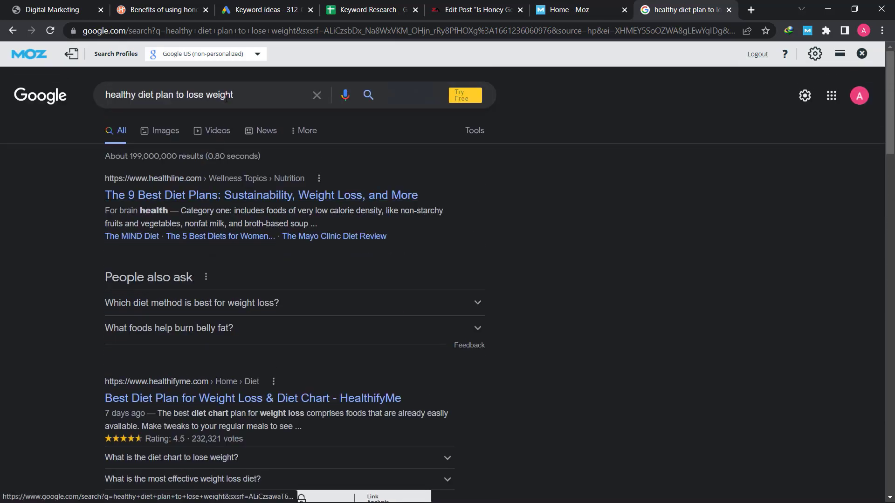
{"action": "double_click", "coordinate": [220, 95]}
{"action": "triple_click", "coordinate": [227, 95]}
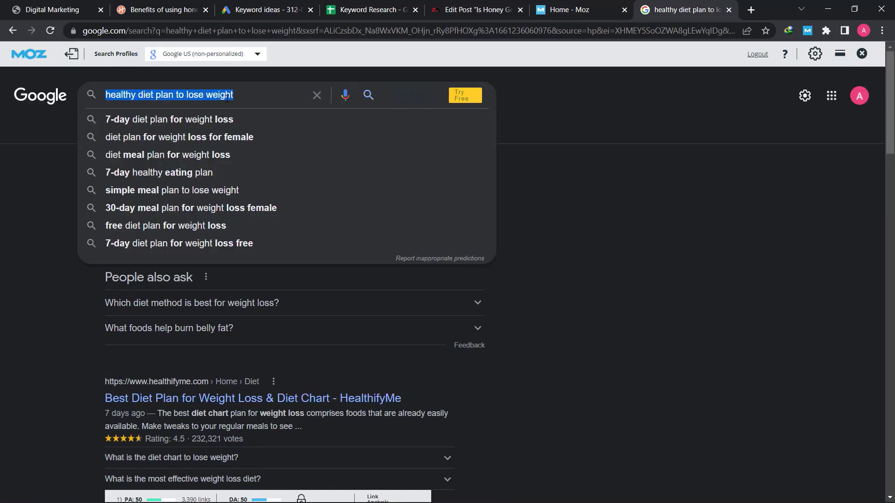
{"action": "key", "text": "ctrl+v"}
{"action": "key", "text": "Return"}
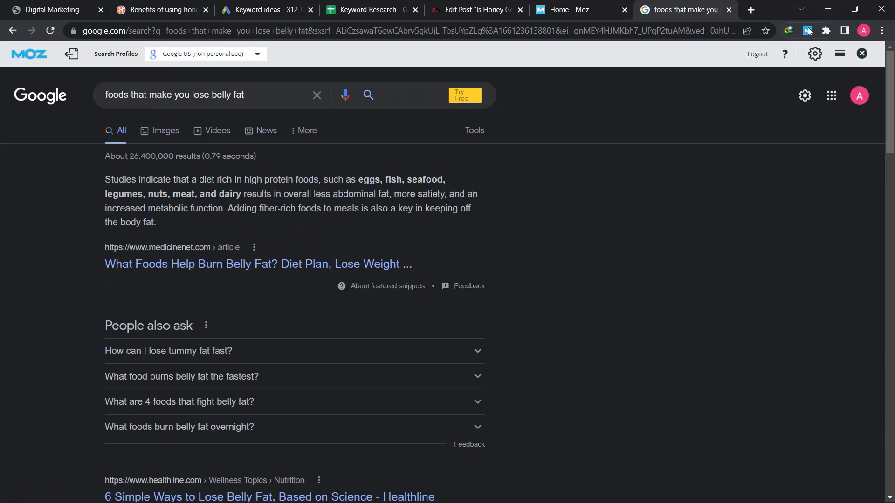
Scroll through the ranking pages and their MozBar scores, then return to Keyword Planner
{"action": "scroll", "coordinate": [348, 237], "scroll_direction": "down", "scroll_amount": 7}
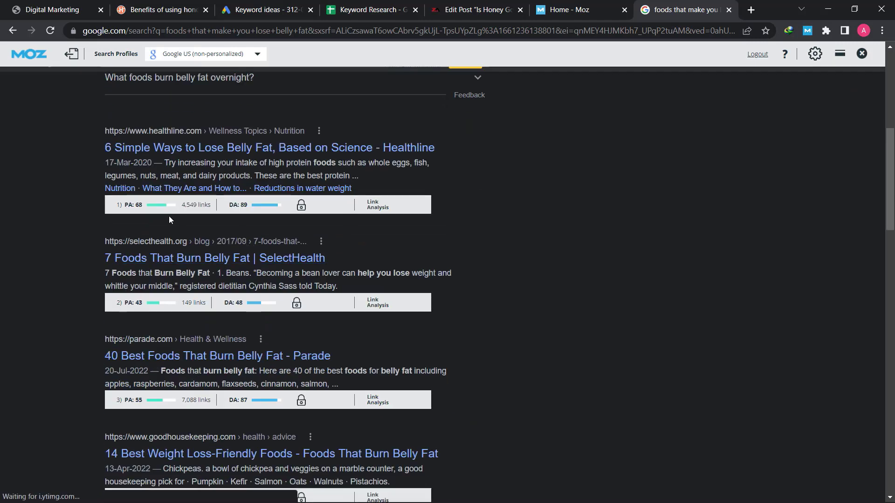
{"action": "scroll", "coordinate": [148, 264], "scroll_direction": "down", "scroll_amount": 4}
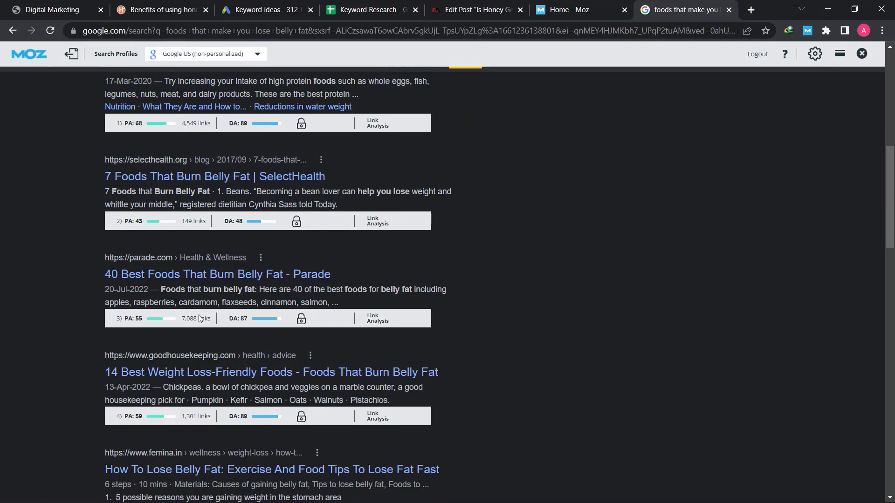
{"action": "scroll", "coordinate": [219, 336], "scroll_direction": "down", "scroll_amount": 5}
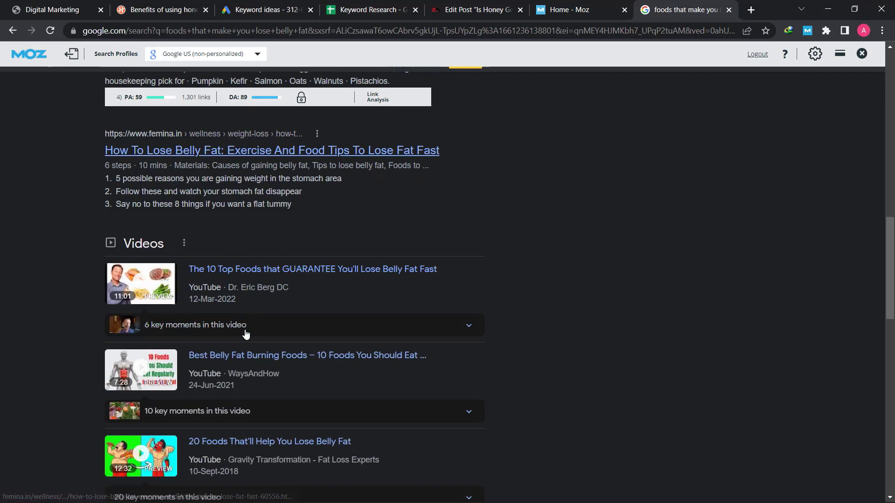
{"action": "scroll", "coordinate": [244, 280], "scroll_direction": "down", "scroll_amount": 7}
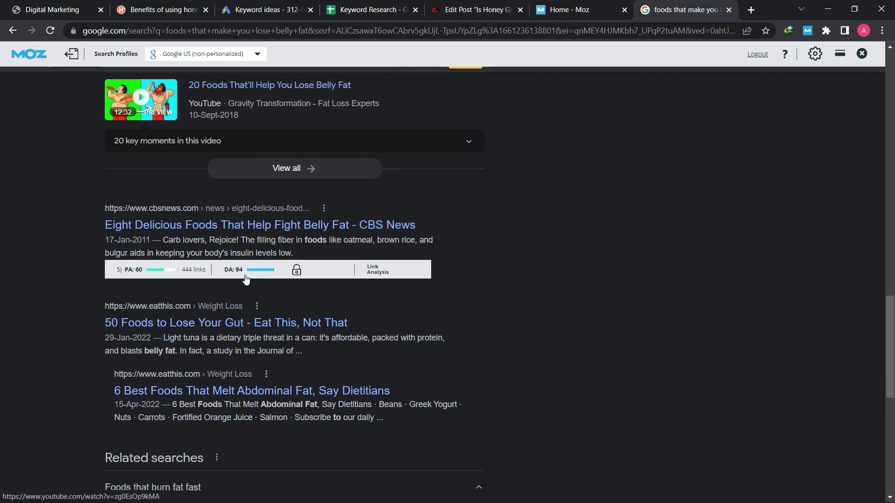
{"action": "scroll", "coordinate": [252, 278], "scroll_direction": "down", "scroll_amount": 8}
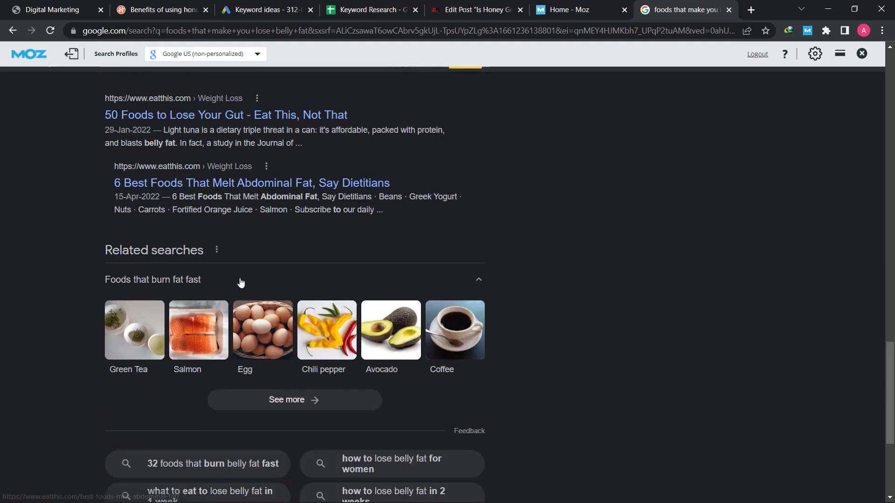
{"action": "left_click", "coordinate": [266, 10]}
Find and copy the keyword 'cinnamon drink for weight loss' in the ideas table
{"action": "scroll", "coordinate": [259, 316], "scroll_direction": "down", "scroll_amount": 15}
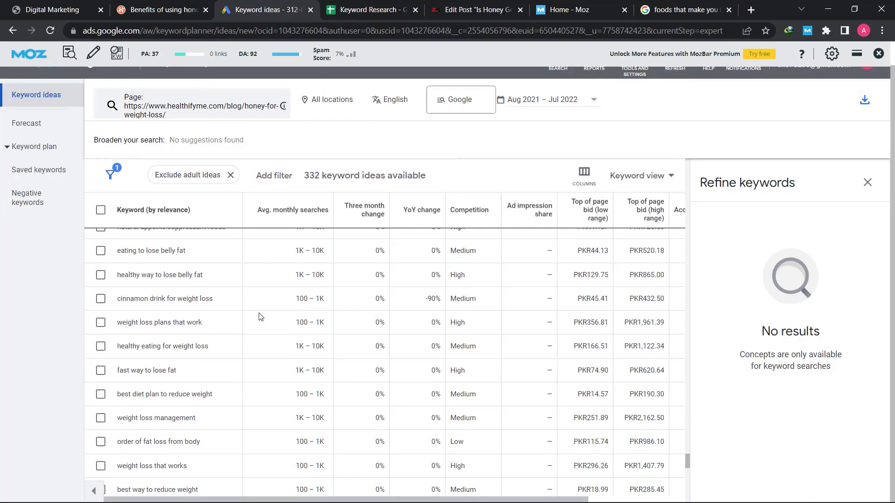
{"action": "scroll", "coordinate": [242, 321], "scroll_direction": "down", "scroll_amount": 8}
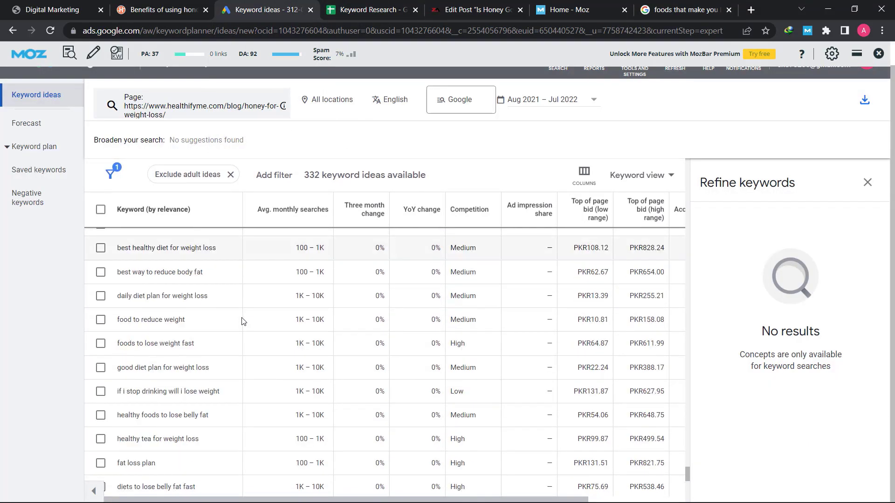
{"action": "scroll", "coordinate": [242, 321], "scroll_direction": "down", "scroll_amount": 4}
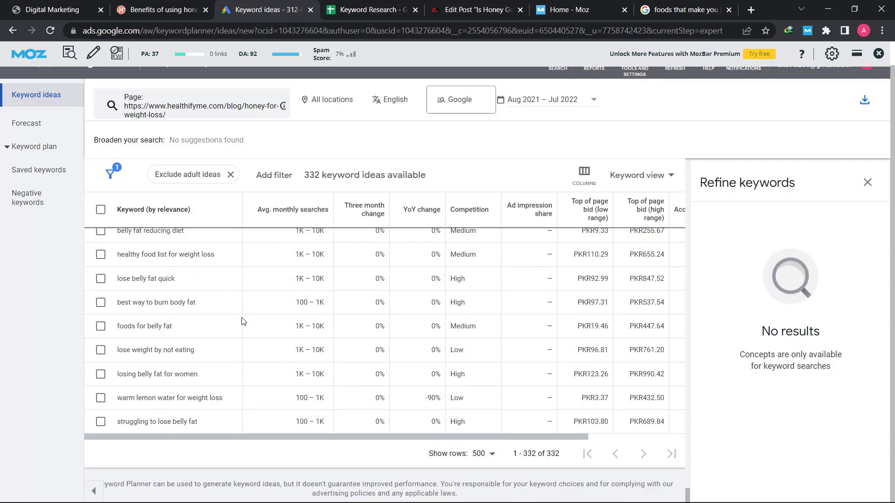
{"action": "scroll", "coordinate": [241, 321], "scroll_direction": "up", "scroll_amount": 10}
{"action": "scroll", "coordinate": [188, 315], "scroll_direction": "up", "scroll_amount": 2}
{"action": "triple_click", "coordinate": [189, 342]}
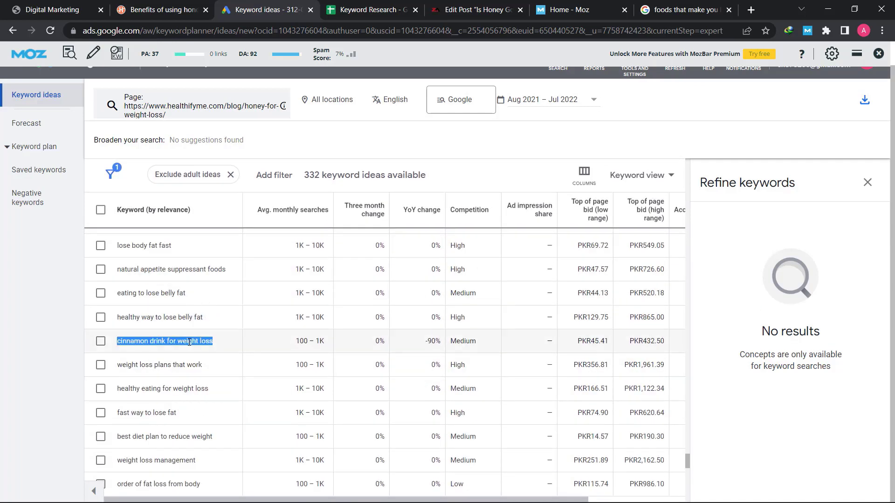
{"action": "right_click", "coordinate": [190, 342]}
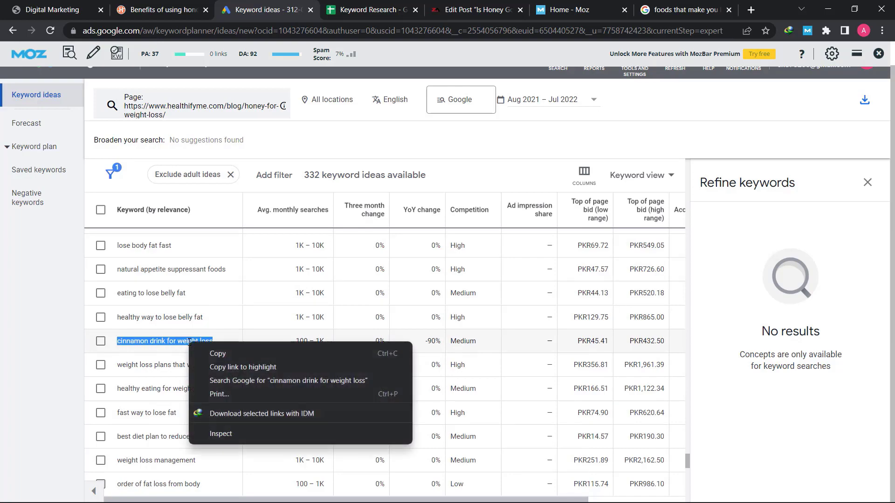
{"action": "left_click", "coordinate": [219, 355]}
Search Google for 'cinnamon drink for weight loss' and scroll through the results
{"action": "left_click", "coordinate": [669, 5]}
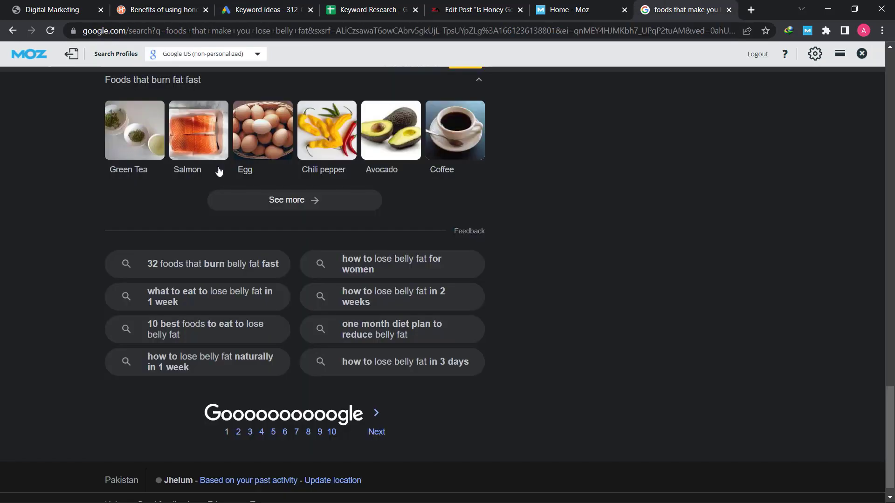
{"action": "scroll", "coordinate": [225, 156], "scroll_direction": "up", "scroll_amount": 20}
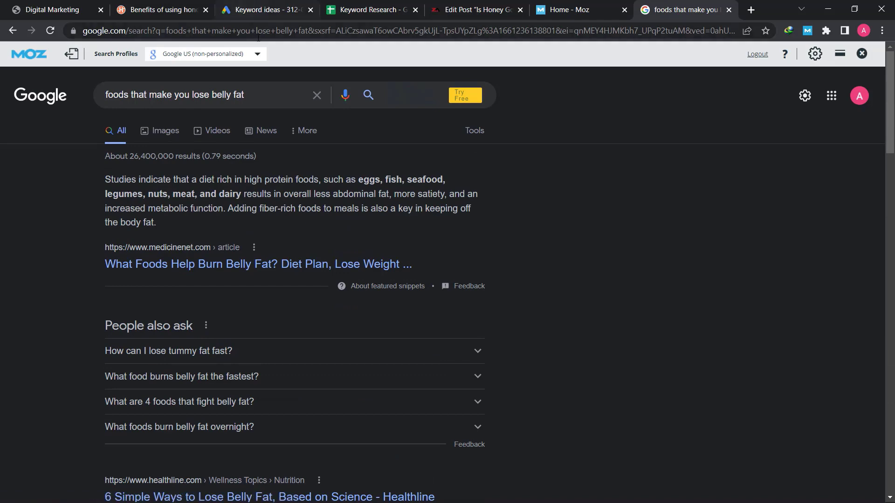
{"action": "triple_click", "coordinate": [262, 103]}
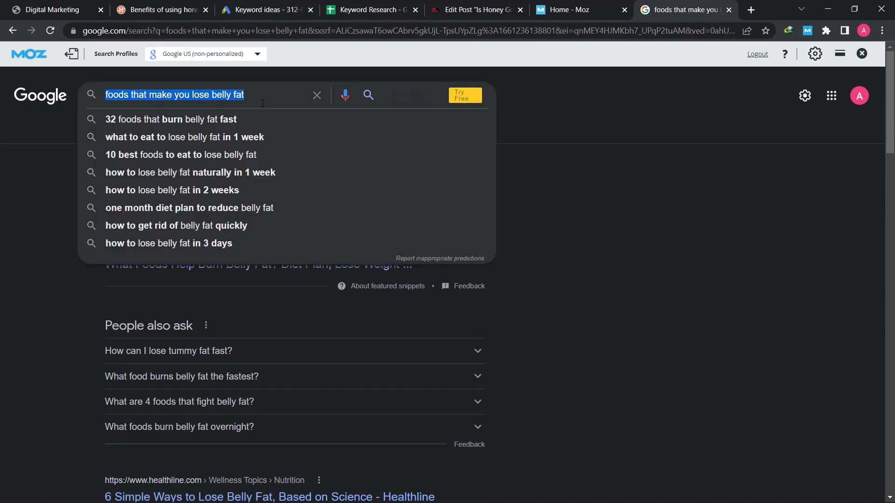
{"action": "key", "text": "ctrl+v"}
{"action": "key", "text": "Return"}
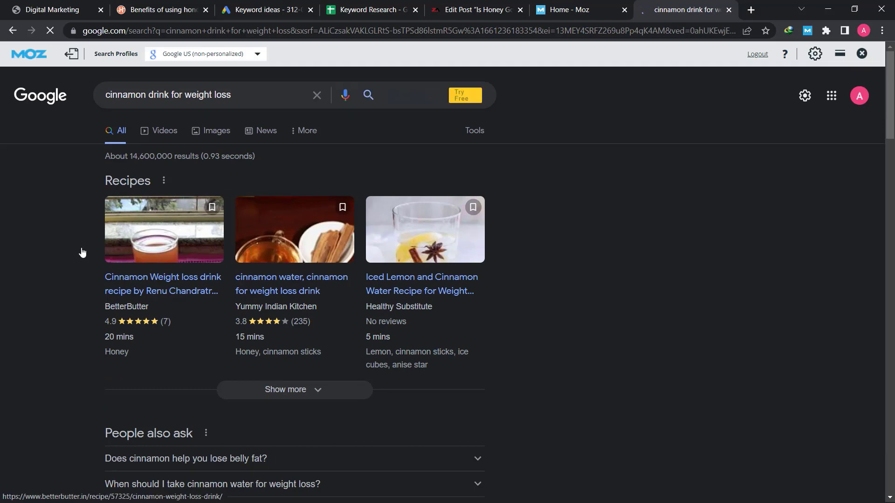
{"action": "scroll", "coordinate": [81, 252], "scroll_direction": "down", "scroll_amount": 6}
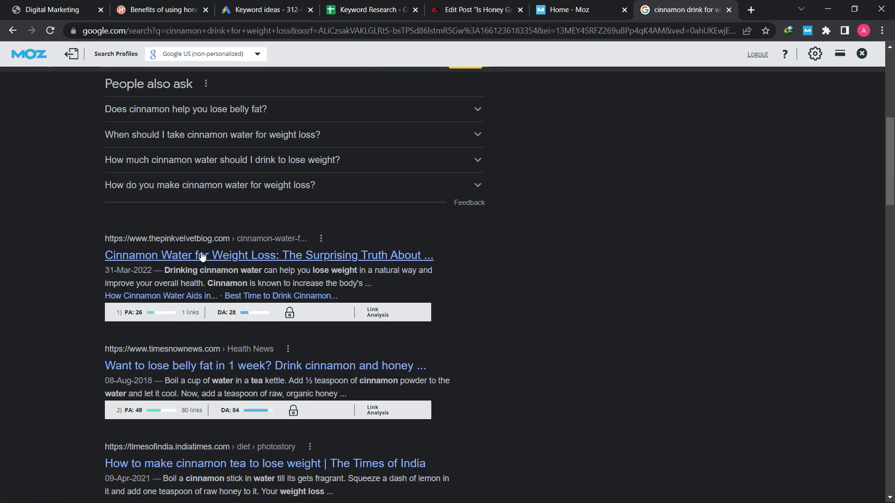
{"action": "scroll", "coordinate": [233, 255], "scroll_direction": "down", "scroll_amount": 6}
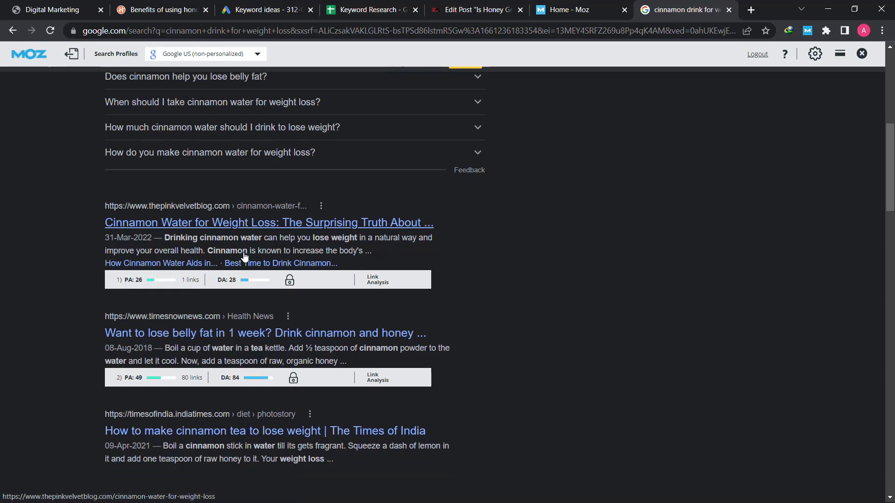
{"action": "scroll", "coordinate": [242, 258], "scroll_direction": "up", "scroll_amount": 5}
{"action": "scroll", "coordinate": [237, 256], "scroll_direction": "up", "scroll_amount": 8}
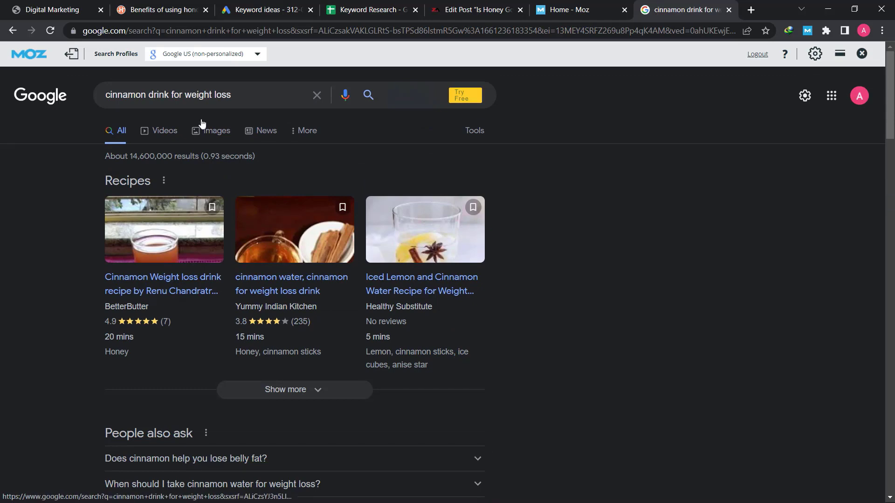
Copy the 'cinnamon drink for weight loss' query from the search box
{"action": "left_click", "coordinate": [212, 98]}
{"action": "triple_click", "coordinate": [212, 99]}
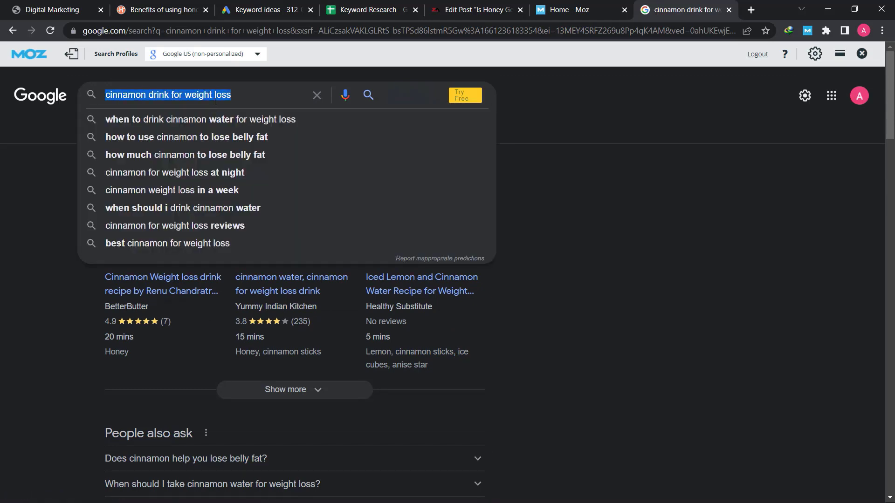
{"action": "right_click", "coordinate": [404, 96]}
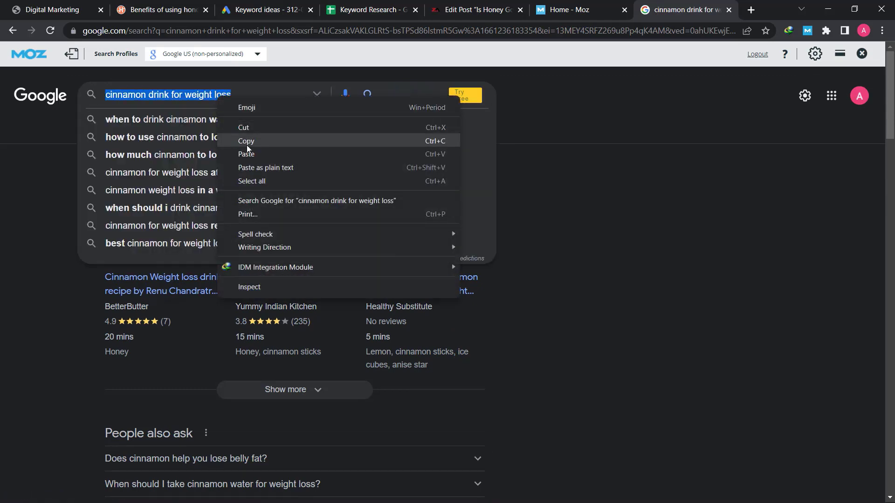
{"action": "left_click", "coordinate": [419, 138]}
Paste 'cinnamon drink for weight loss' into cell A4 of the Keyword Research sheet
{"action": "left_click", "coordinate": [369, 10]}
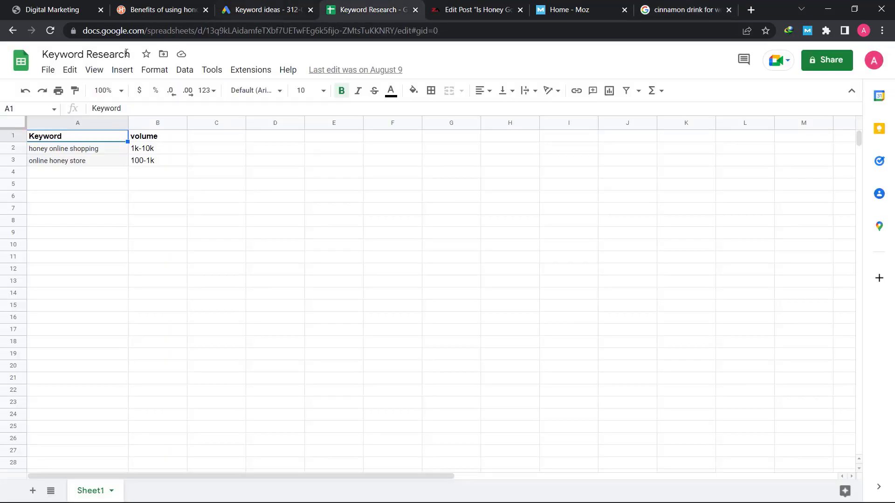
{"action": "left_click", "coordinate": [45, 163]}
{"action": "left_click", "coordinate": [50, 173]}
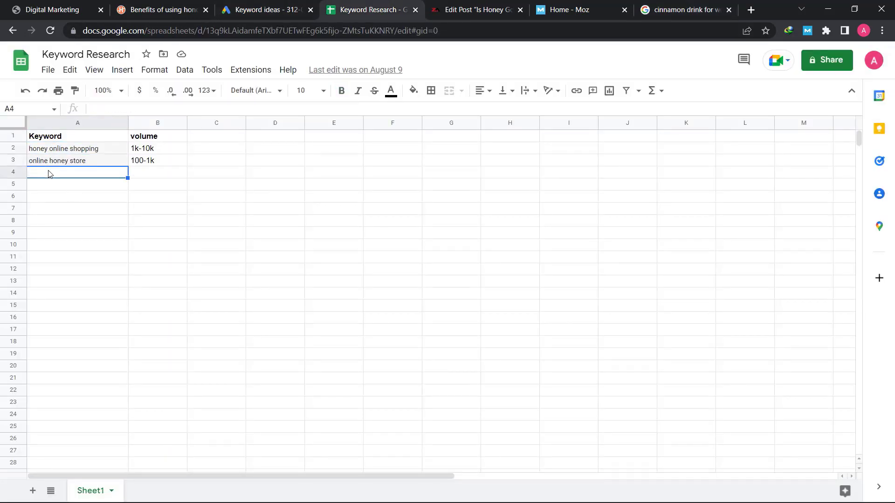
{"action": "key", "text": "ctrl+v"}
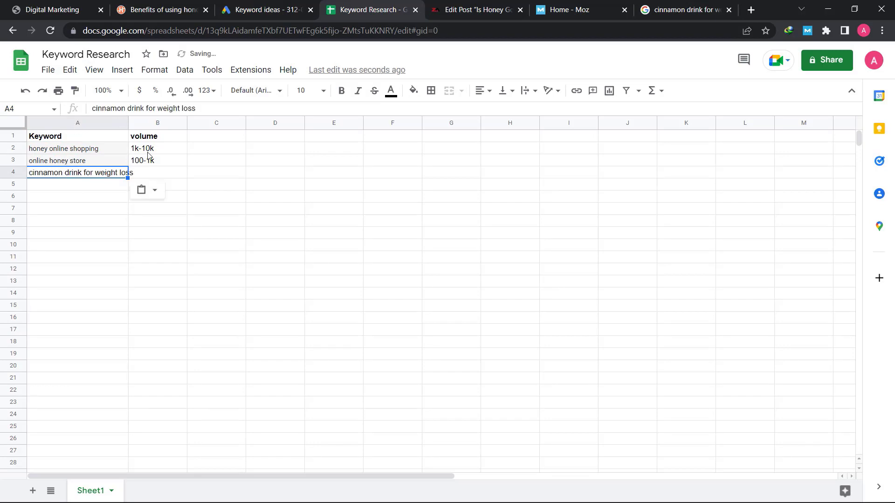
Enter its volume 100-1k in B4 and select the keyword cells A2:A23
{"action": "left_click", "coordinate": [154, 176]}
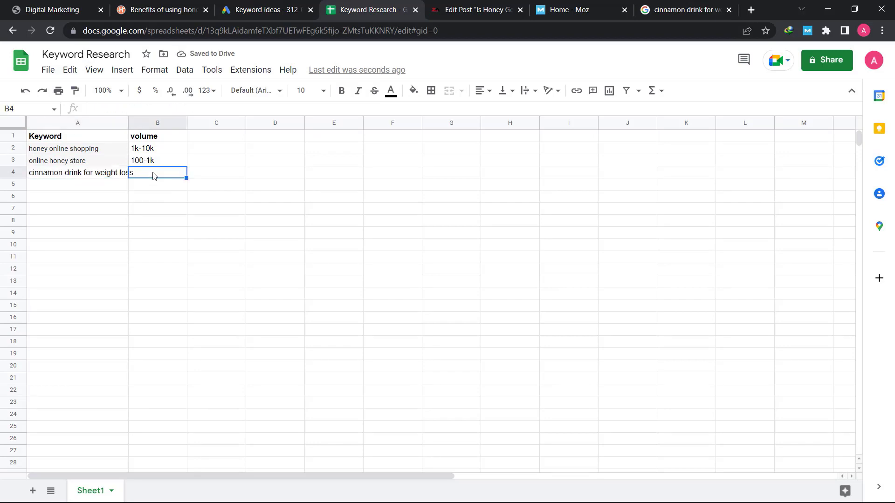
{"action": "left_click", "coordinate": [254, 9]}
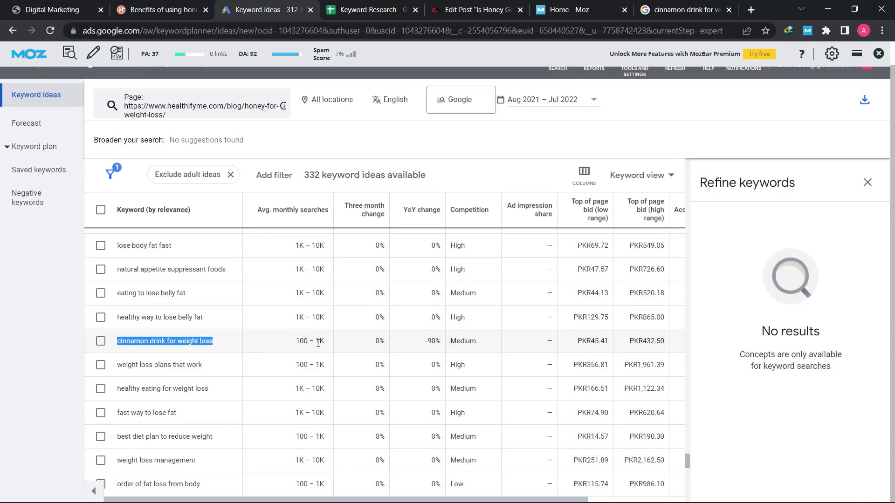
{"action": "key", "text": "ctrl+Tab"}
{"action": "type", "text": "100-1k"}
{"action": "left_click", "coordinate": [157, 198]}
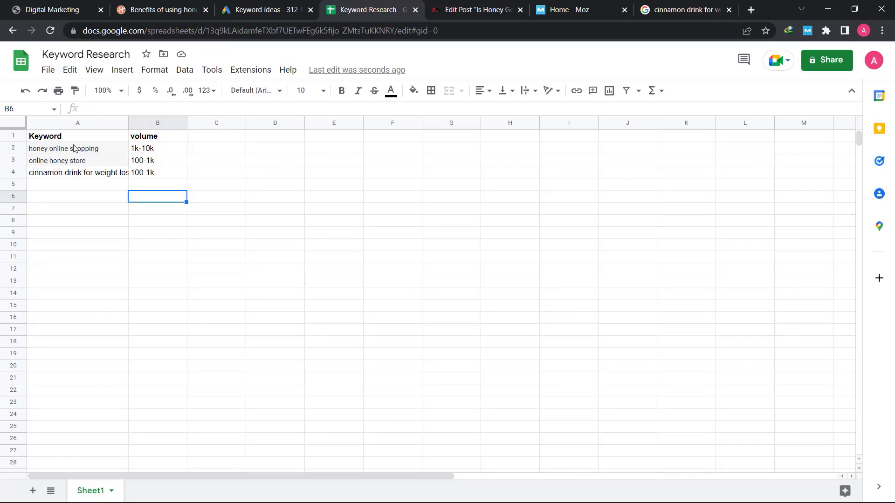
{"action": "left_click_drag", "start_coordinate": [75, 146], "coordinate": [77, 408]}
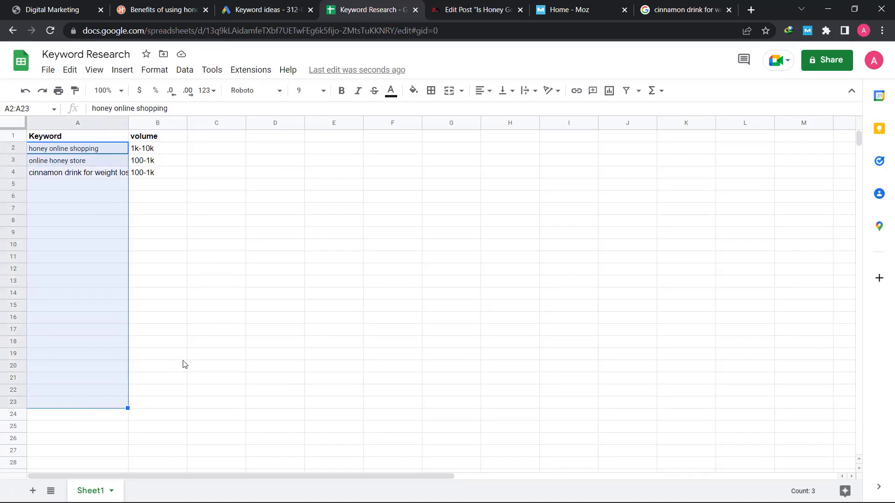
{"action": "left_click", "coordinate": [192, 359]}
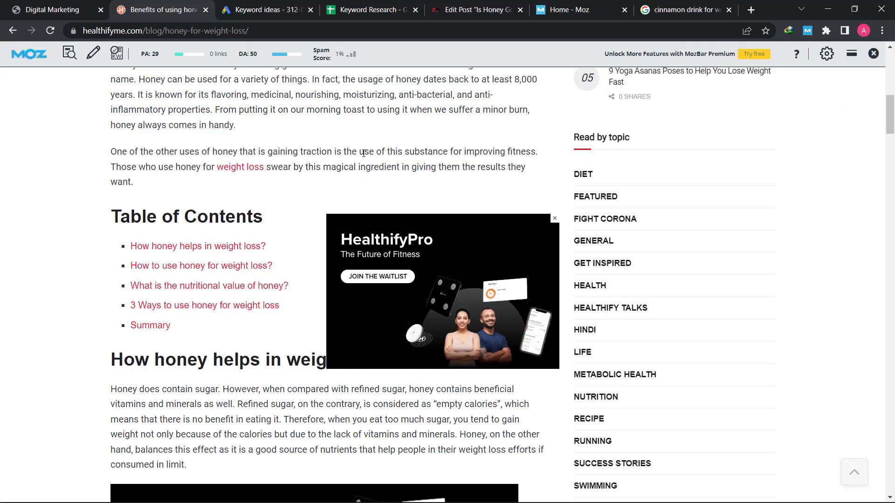
Scroll to the top of the HealthifyMe honey for weight loss article
{"action": "scroll", "coordinate": [363, 153], "scroll_direction": "up", "scroll_amount": 15}
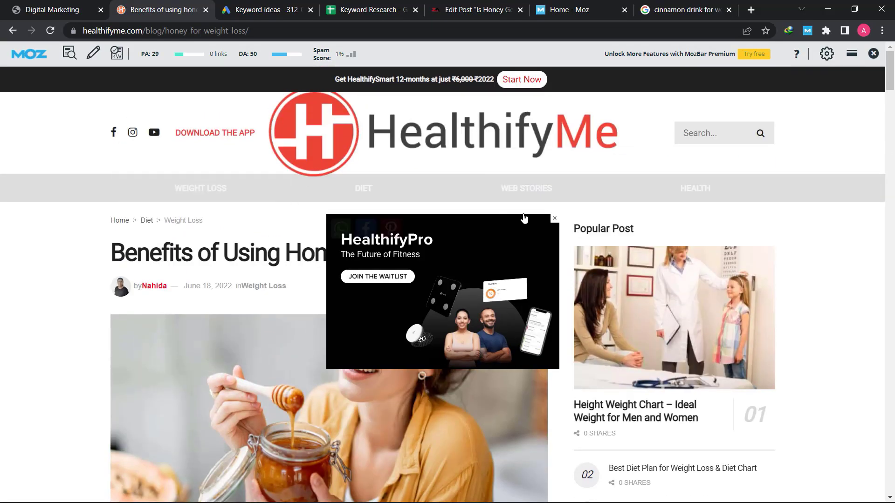
Close the HealthifyPro ad and highlight the article title
{"action": "left_click", "coordinate": [554, 218]}
{"action": "scroll", "coordinate": [300, 235], "scroll_direction": "down", "scroll_amount": 3}
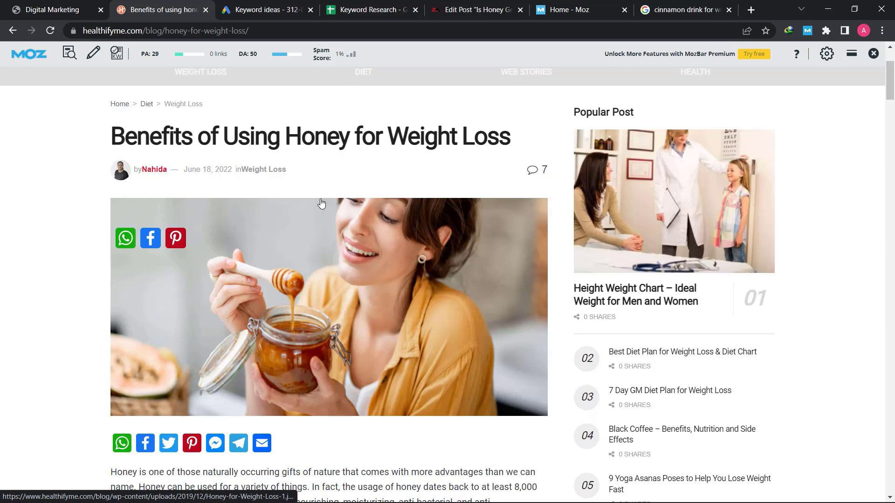
{"action": "triple_click", "coordinate": [263, 133]}
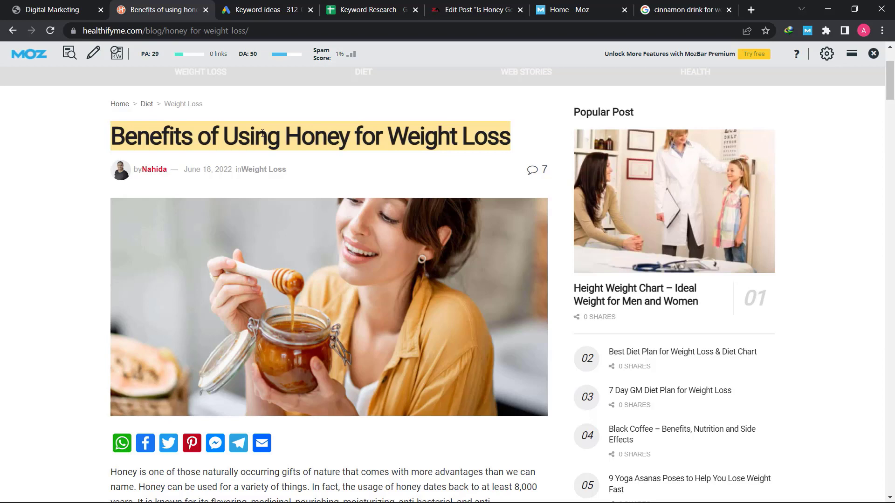
{"action": "left_click", "coordinate": [262, 134]}
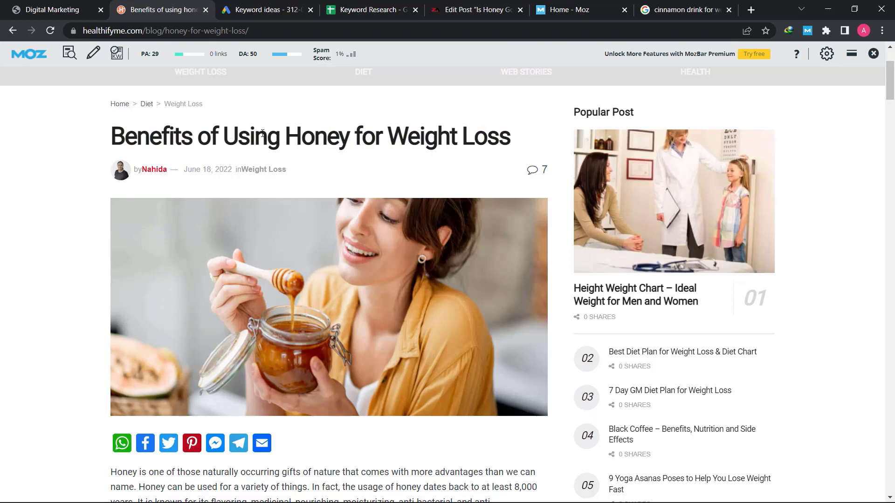
Read through the first two paragraphs and scroll down to the table of contents
{"action": "scroll", "coordinate": [252, 221], "scroll_direction": "down", "scroll_amount": 6}
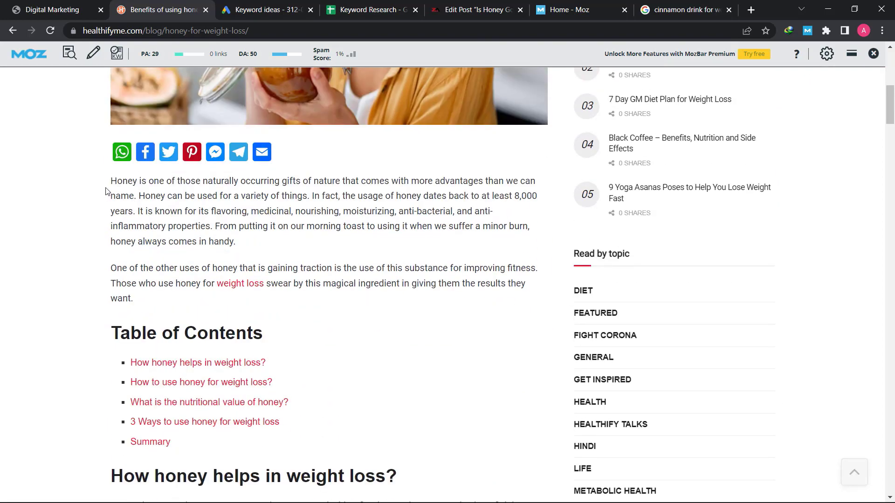
{"action": "left_click_drag", "start_coordinate": [126, 183], "coordinate": [200, 180]}
{"action": "triple_click", "coordinate": [200, 179]}
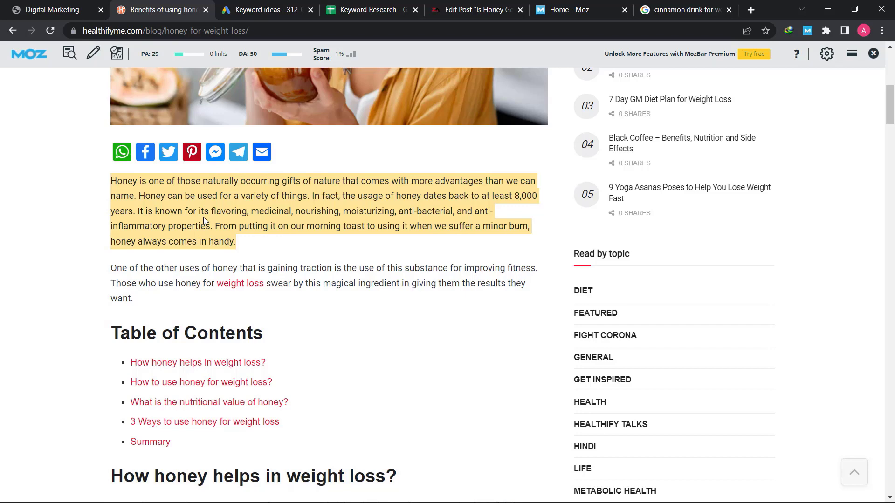
{"action": "triple_click", "coordinate": [173, 268]}
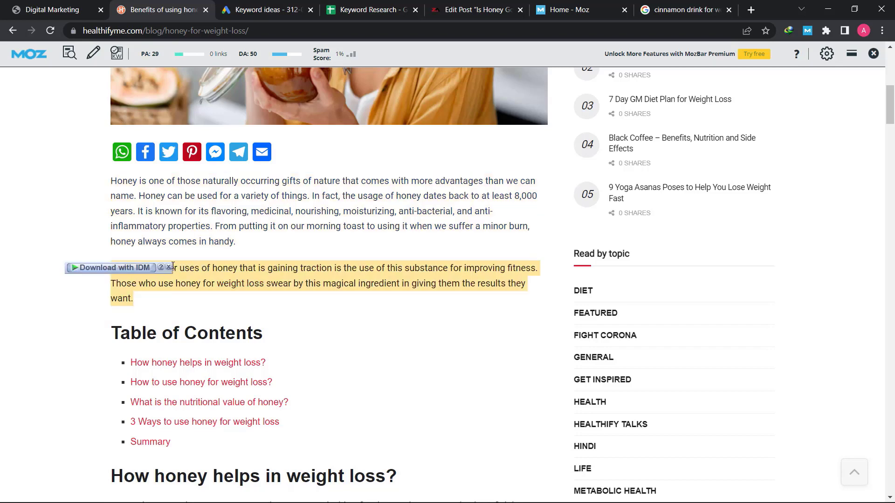
{"action": "left_click", "coordinate": [227, 266]}
{"action": "scroll", "coordinate": [196, 224], "scroll_direction": "down", "scroll_amount": 4}
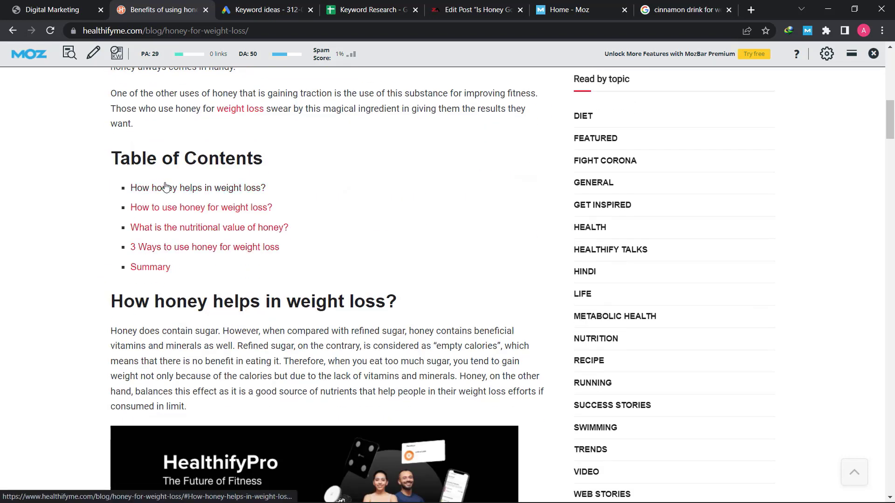
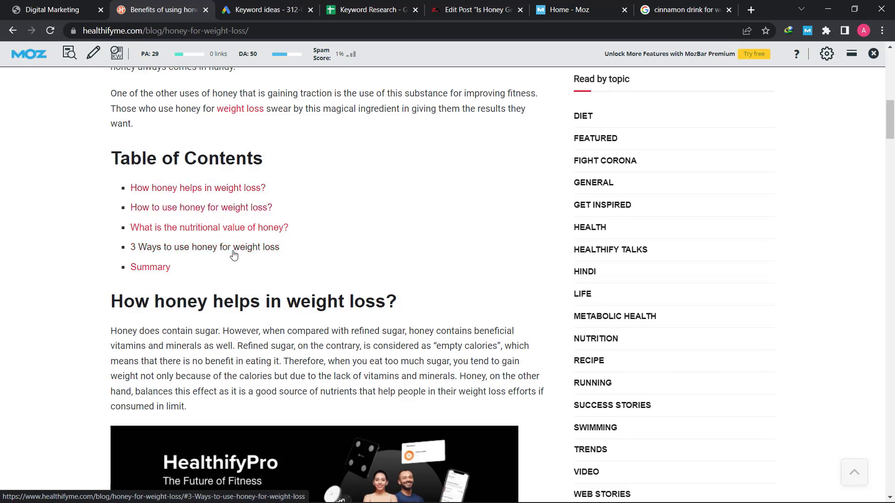
Highlight the paragraphs on honey versus refined sugar, the athletes study, and eating too much sugar
{"action": "scroll", "coordinate": [234, 254], "scroll_direction": "down", "scroll_amount": 3}
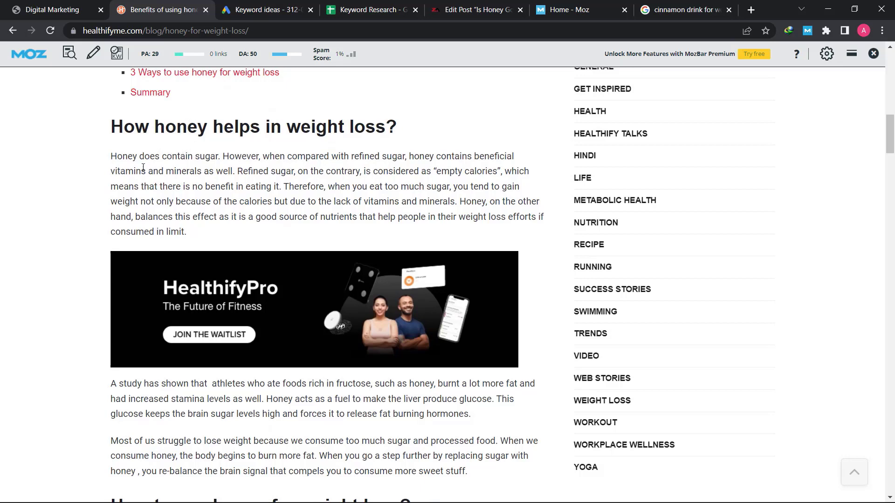
{"action": "triple_click", "coordinate": [154, 155]}
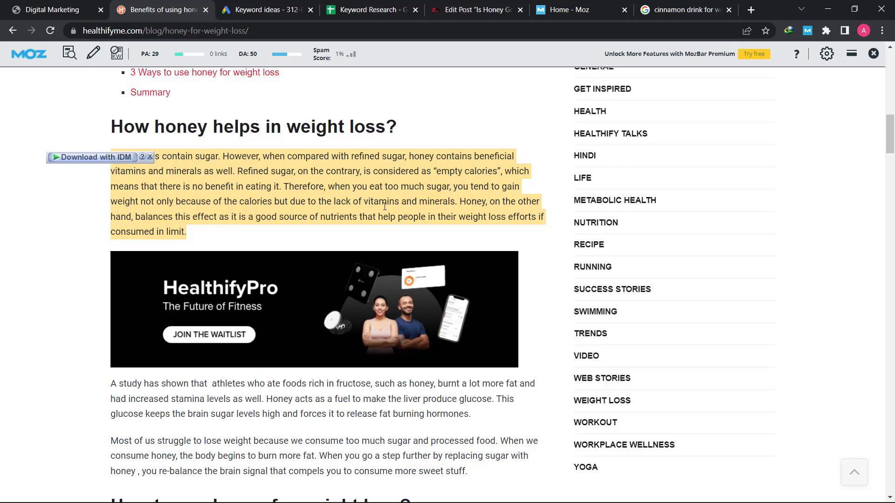
{"action": "scroll", "coordinate": [385, 205], "scroll_direction": "down", "scroll_amount": 3}
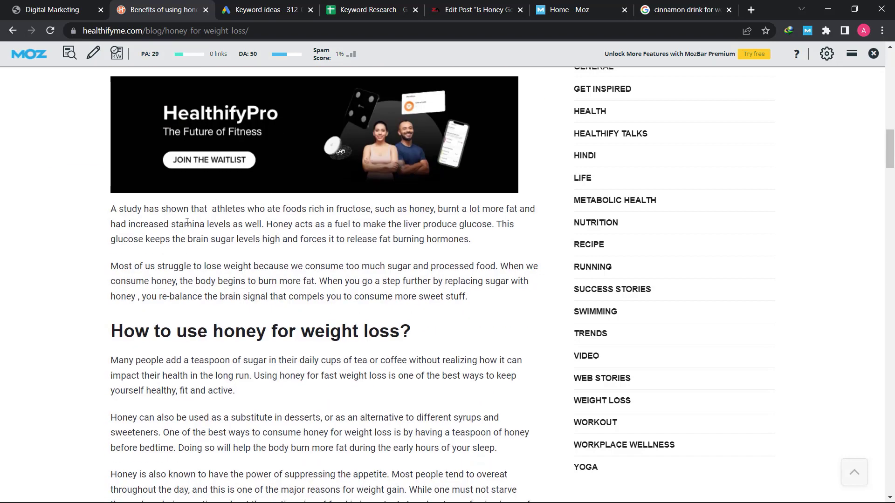
{"action": "triple_click", "coordinate": [160, 222]}
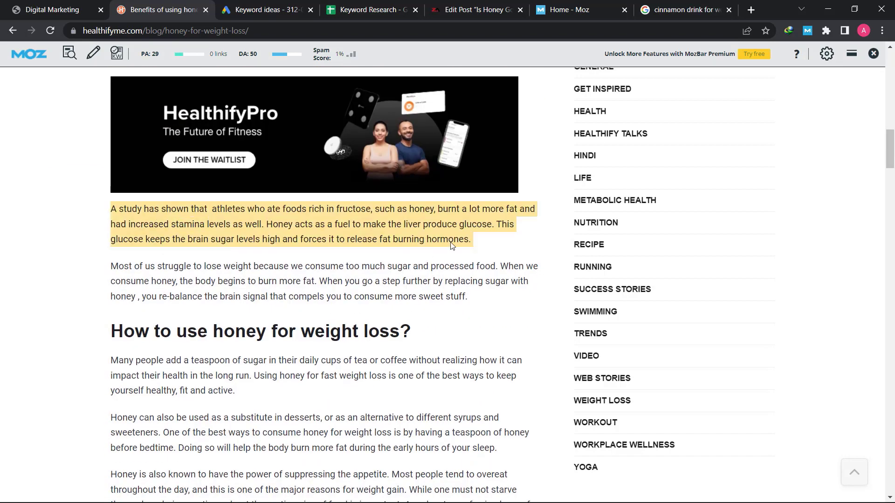
{"action": "triple_click", "coordinate": [219, 277]}
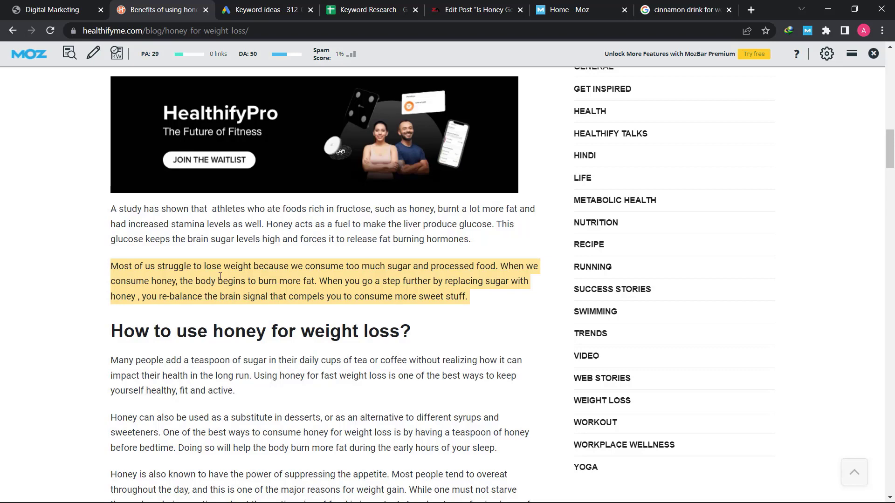
Scroll through the 'How to use honey for weight loss?' section down to Honey Nutrition Facts
{"action": "scroll", "coordinate": [220, 277], "scroll_direction": "down", "scroll_amount": 1}
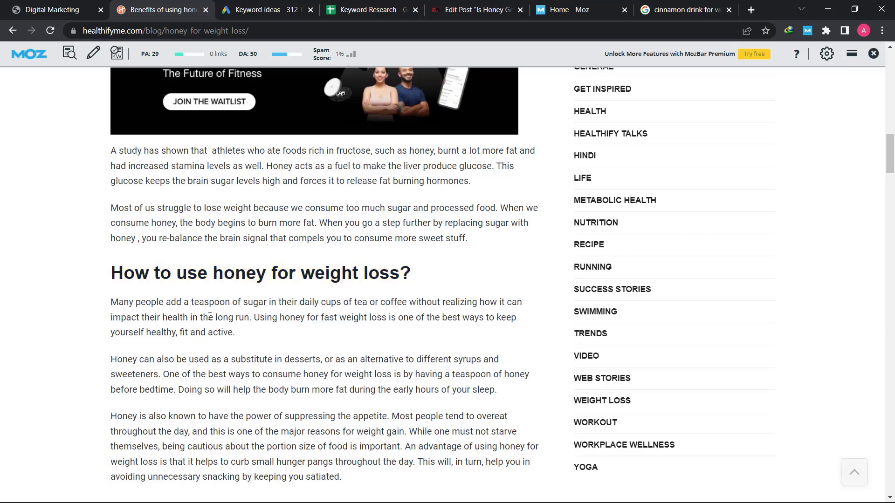
{"action": "scroll", "coordinate": [205, 320], "scroll_direction": "down", "scroll_amount": 1}
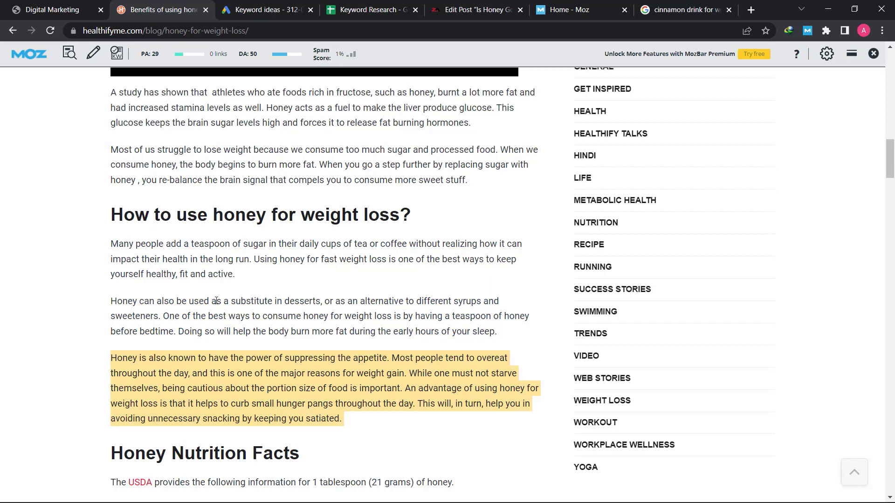
{"action": "scroll", "coordinate": [216, 302], "scroll_direction": "down", "scroll_amount": 7}
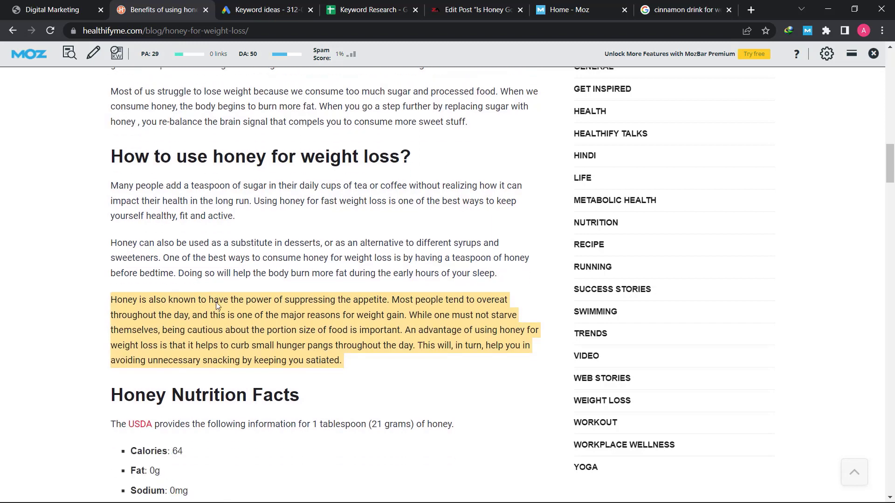
Highlight the Honey Nutrition Facts heading and read on
{"action": "scroll", "coordinate": [216, 306], "scroll_direction": "up", "scroll_amount": 2}
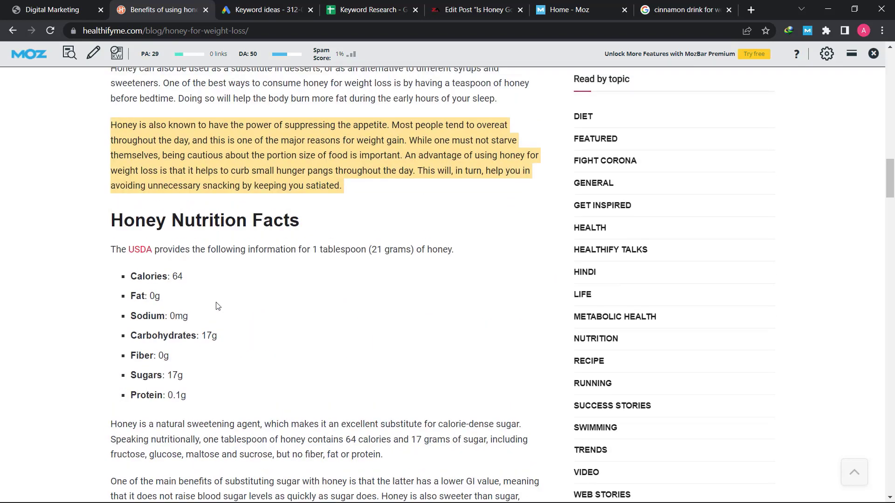
{"action": "triple_click", "coordinate": [265, 228]}
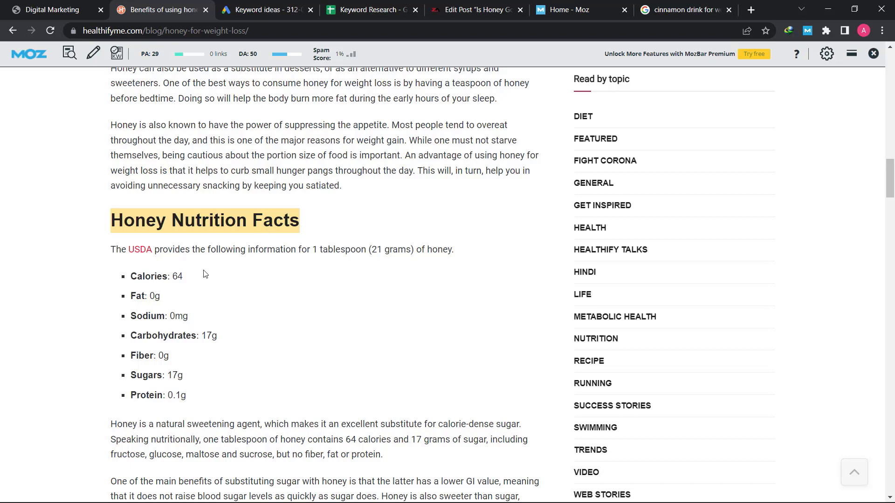
{"action": "scroll", "coordinate": [220, 292], "scroll_direction": "down", "scroll_amount": 3}
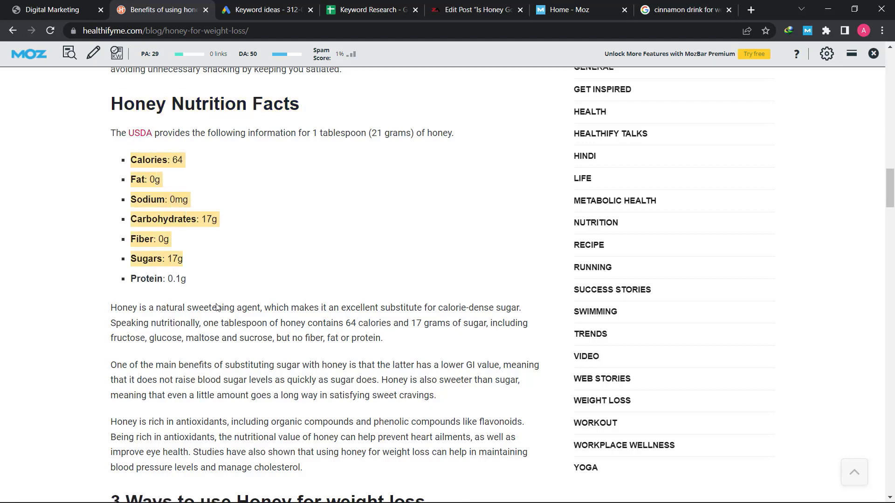
Read the calories-and-sugar and low GI paragraphs, continuing down to the '3 Ways to use Honey' section
{"action": "scroll", "coordinate": [205, 289], "scroll_direction": "down", "scroll_amount": 3}
{"action": "left_click", "coordinate": [157, 149]}
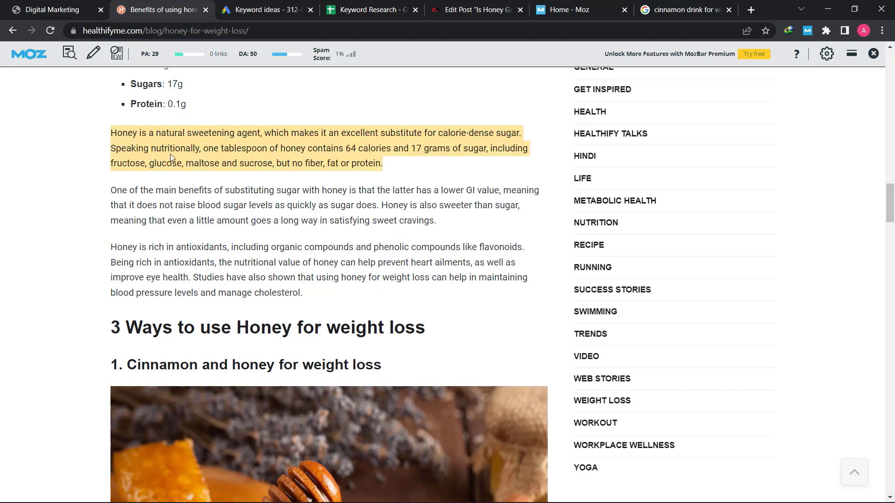
{"action": "double_click", "coordinate": [205, 217]}
{"action": "double_click", "coordinate": [206, 204]}
{"action": "scroll", "coordinate": [205, 291], "scroll_direction": "down", "scroll_amount": 4}
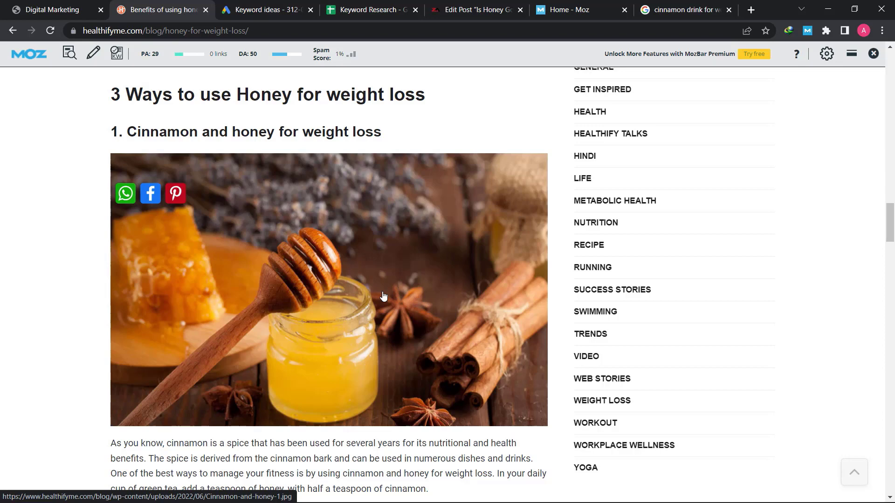
Scroll down and highlight the 'Garlic and honey for weight loss' heading
{"action": "scroll", "coordinate": [383, 296], "scroll_direction": "down", "scroll_amount": 5}
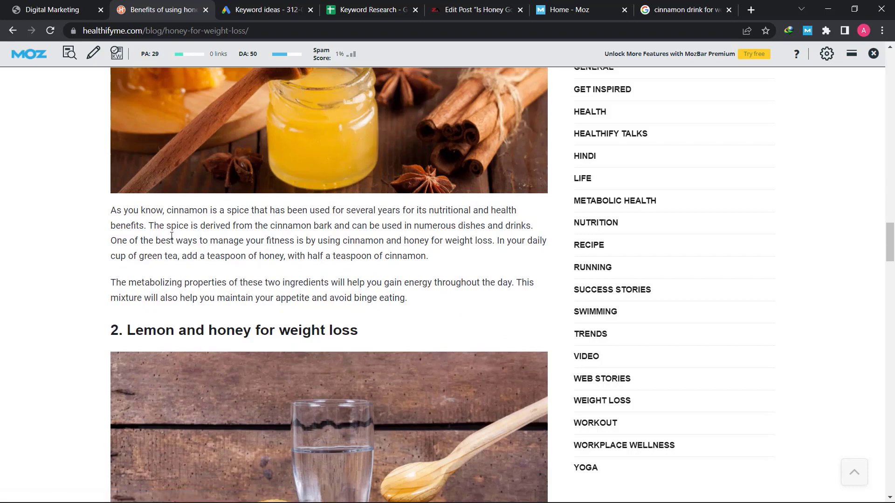
{"action": "scroll", "coordinate": [165, 236], "scroll_direction": "down", "scroll_amount": 11}
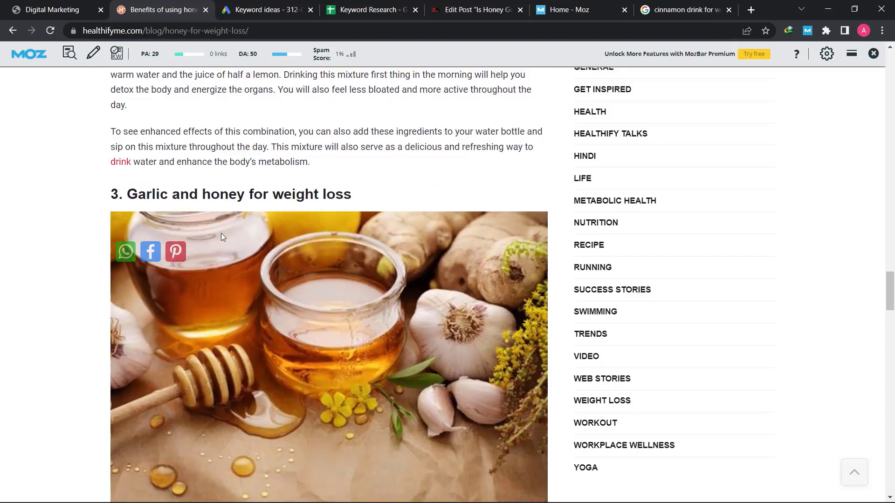
{"action": "triple_click", "coordinate": [260, 194]}
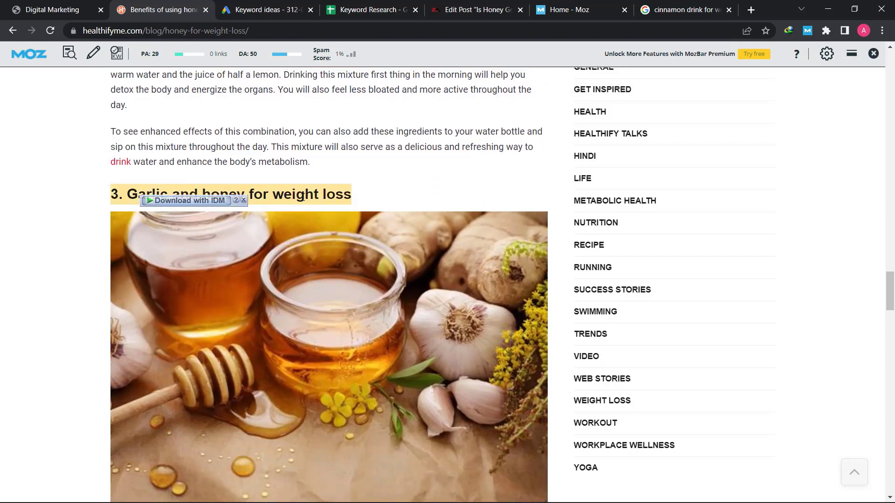
{"action": "left_click", "coordinate": [303, 196]}
{"action": "triple_click", "coordinate": [336, 191]}
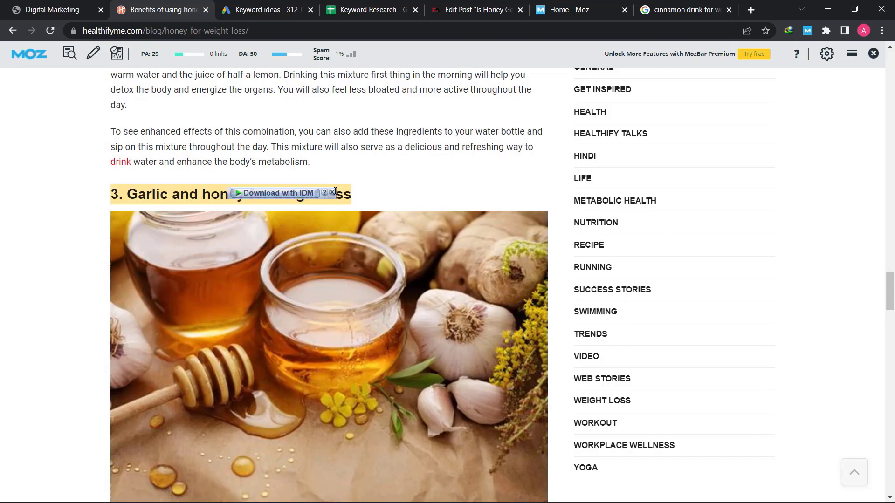
{"action": "left_click", "coordinate": [347, 160]}
Highlight the '3 Ways to use Honey' heading, the Cinnamon and honey subheading, and 'honey for weight loss'
{"action": "scroll", "coordinate": [347, 158], "scroll_direction": "up", "scroll_amount": 15}
{"action": "scroll", "coordinate": [347, 155], "scroll_direction": "up", "scroll_amount": 8}
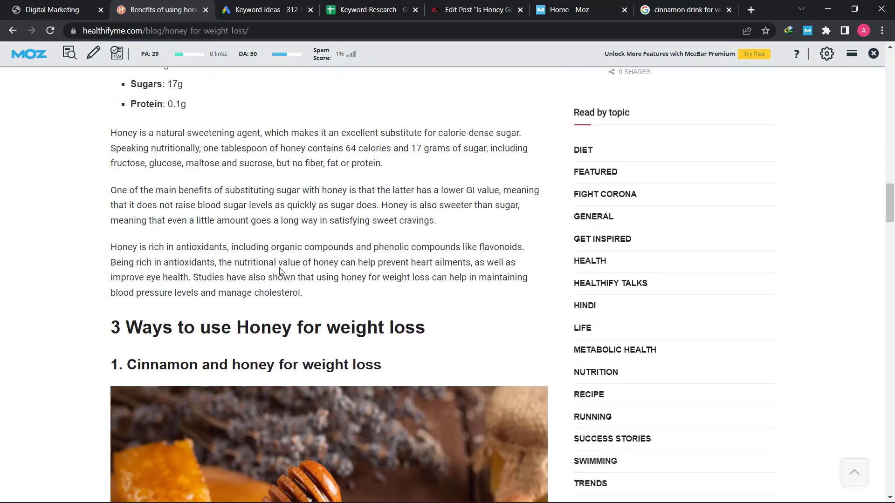
{"action": "scroll", "coordinate": [202, 135], "scroll_direction": "down", "scroll_amount": 4}
{"action": "triple_click", "coordinate": [238, 158]}
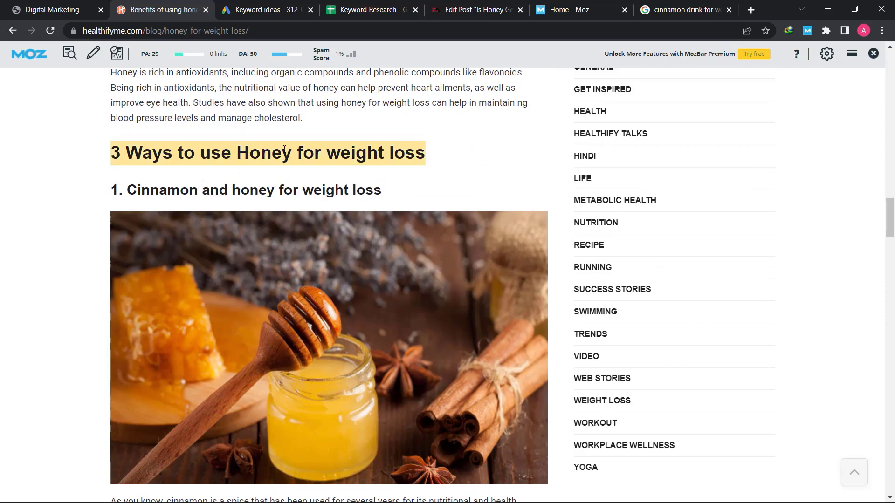
{"action": "triple_click", "coordinate": [165, 191]}
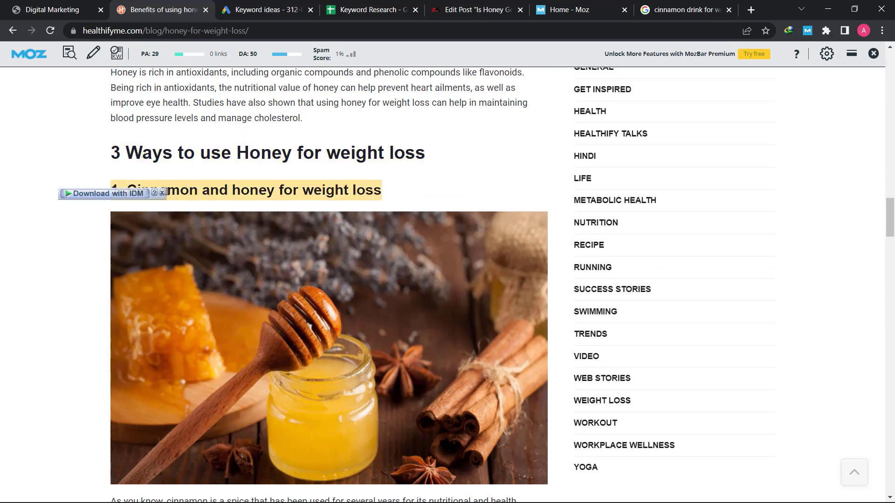
{"action": "left_click", "coordinate": [254, 194]}
{"action": "left_click_drag", "start_coordinate": [383, 194], "coordinate": [231, 192]}
{"action": "left_click", "coordinate": [145, 144]}
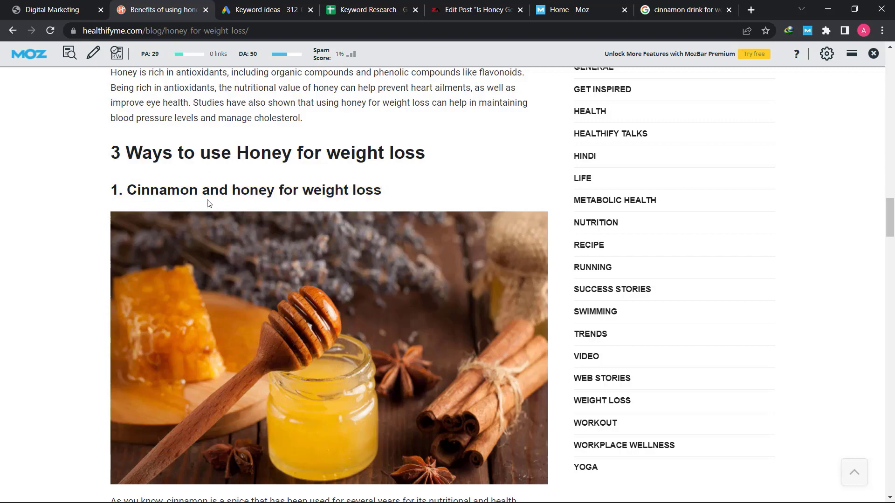
Revisit the article title, Table of Contents, 'How honey helps' heading and cinnamon and honey heading
{"action": "scroll", "coordinate": [208, 201], "scroll_direction": "up", "scroll_amount": 20}
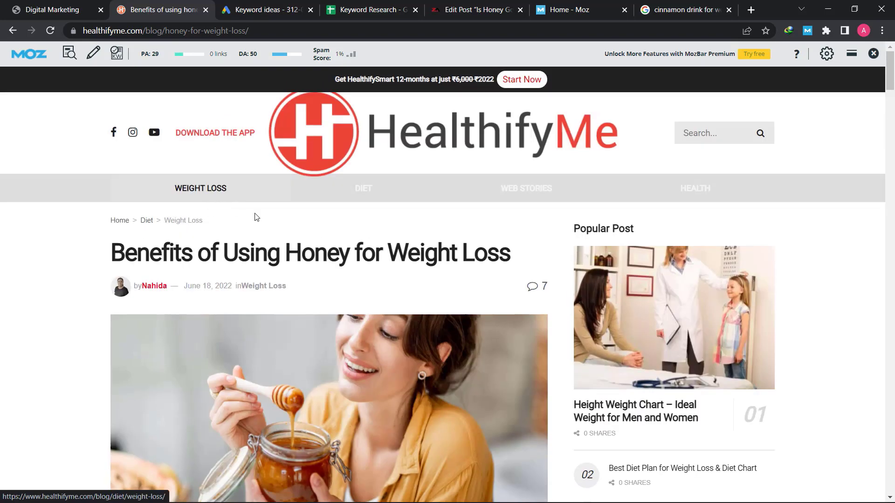
{"action": "triple_click", "coordinate": [270, 259]}
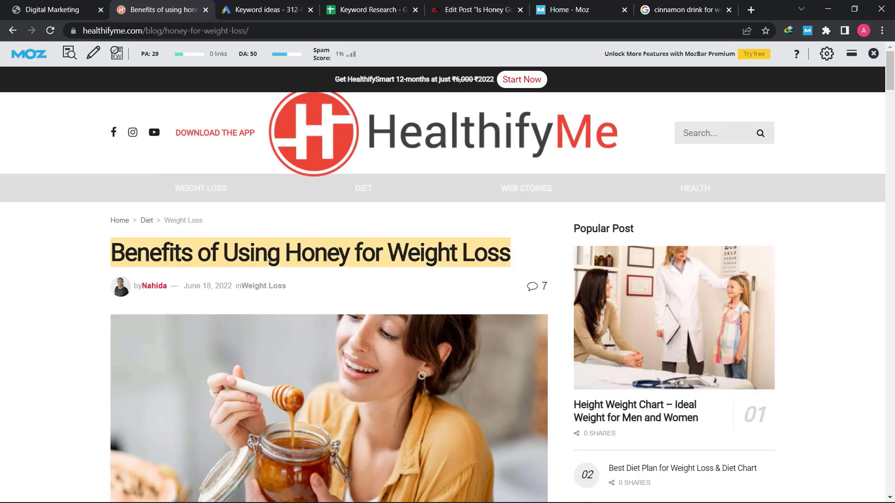
{"action": "scroll", "coordinate": [270, 260], "scroll_direction": "down", "scroll_amount": 12}
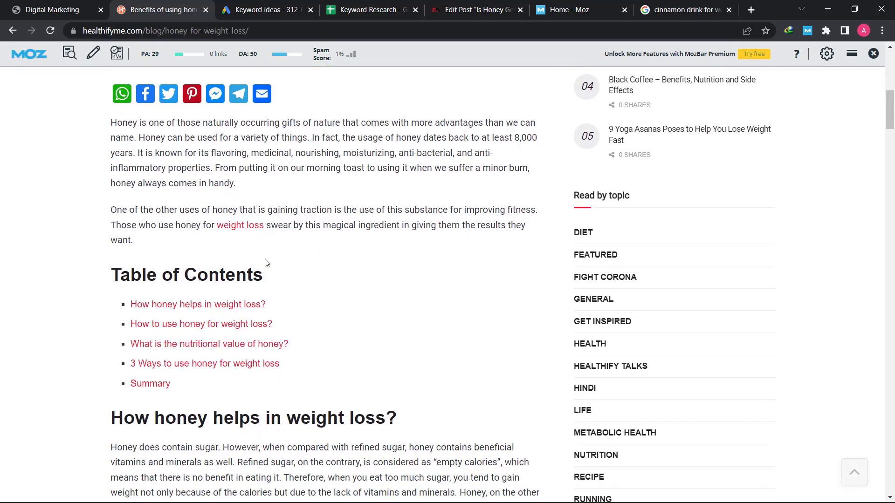
{"action": "triple_click", "coordinate": [225, 213]}
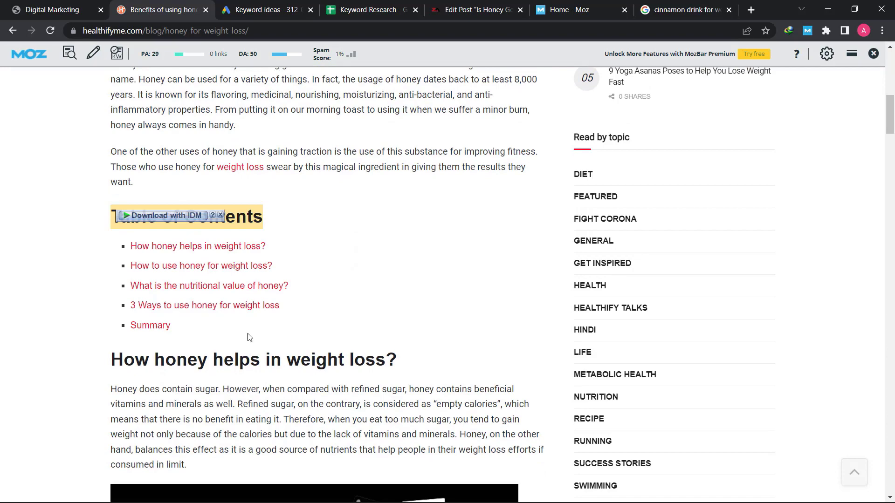
{"action": "triple_click", "coordinate": [255, 353]}
{"action": "scroll", "coordinate": [255, 353], "scroll_direction": "down", "scroll_amount": 20}
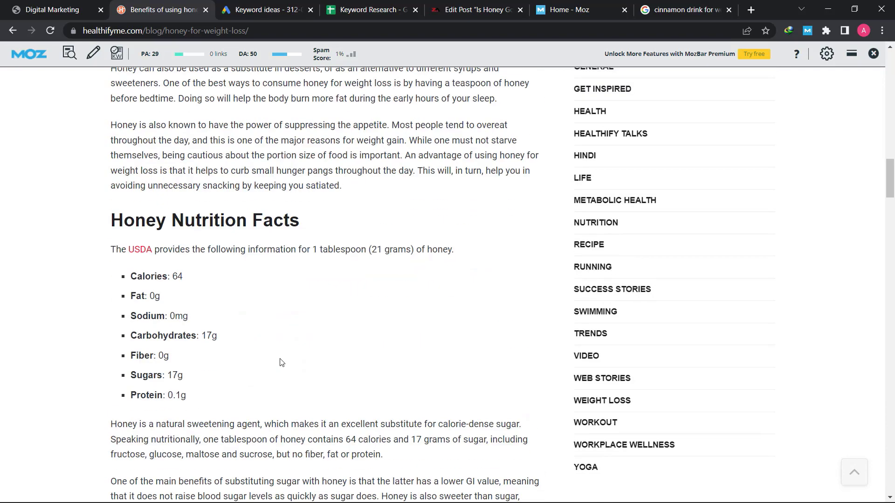
{"action": "scroll", "coordinate": [279, 362], "scroll_direction": "up", "scroll_amount": 1}
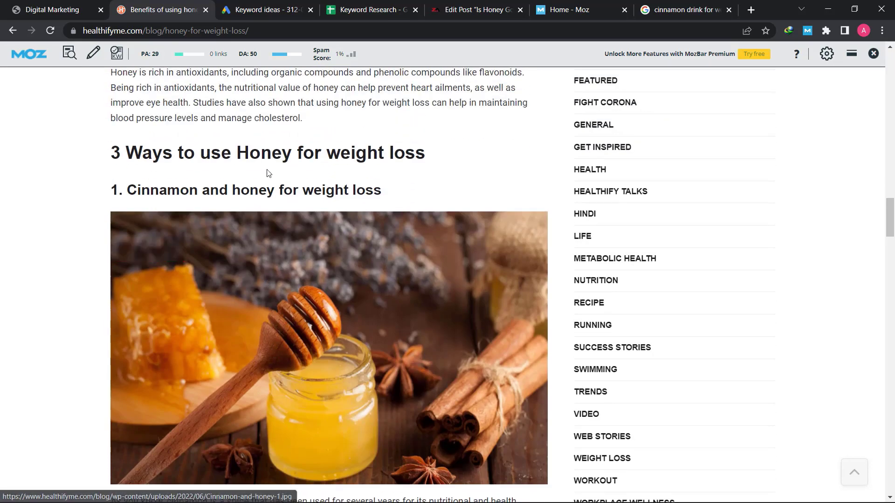
{"action": "double_click", "coordinate": [236, 146]}
{"action": "left_click", "coordinate": [236, 146]}
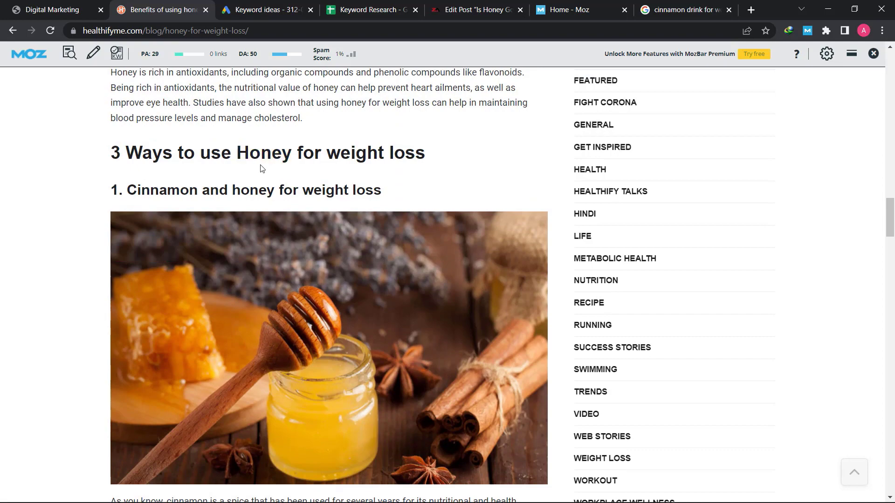
{"action": "triple_click", "coordinate": [257, 190]}
Read down through the remaining methods to the Summary and highlight its paragraph
{"action": "scroll", "coordinate": [257, 189], "scroll_direction": "down", "scroll_amount": 7}
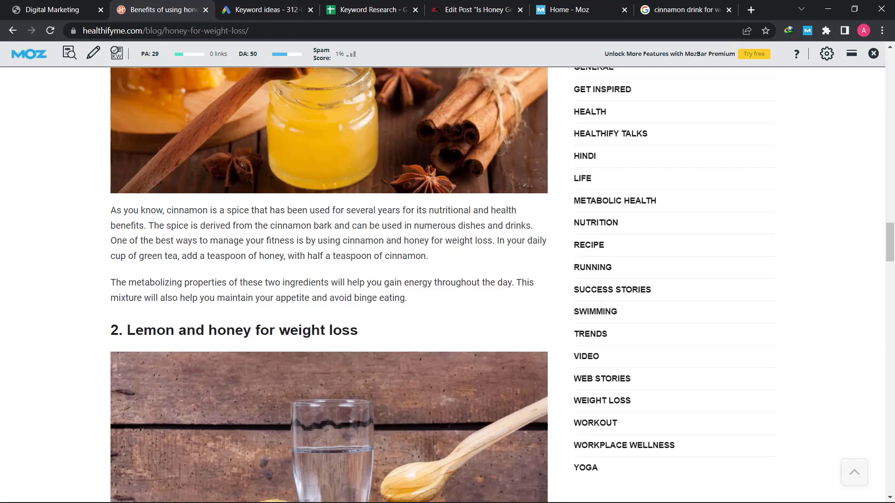
{"action": "scroll", "coordinate": [257, 189], "scroll_direction": "down", "scroll_amount": 7}
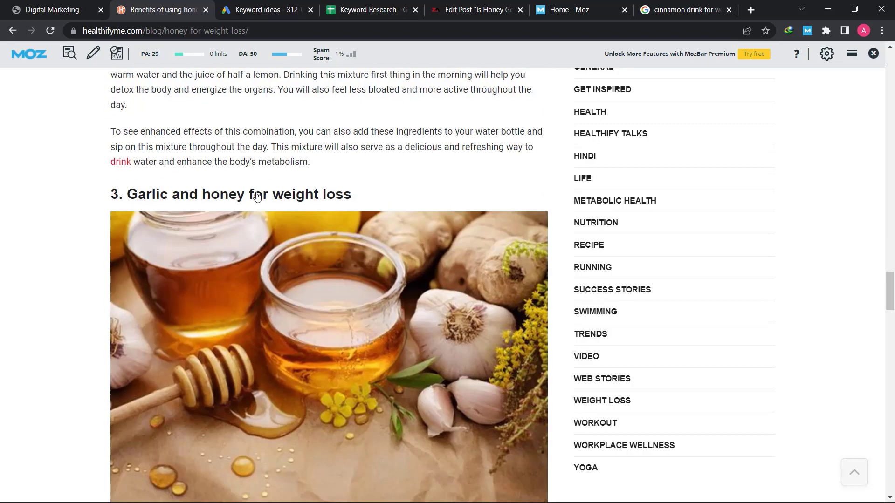
{"action": "scroll", "coordinate": [257, 194], "scroll_direction": "down", "scroll_amount": 3}
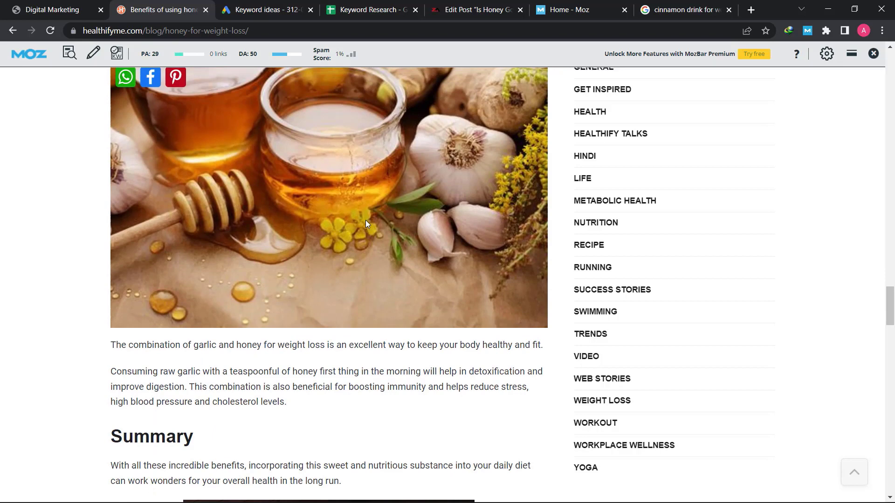
{"action": "scroll", "coordinate": [335, 215], "scroll_direction": "down", "scroll_amount": 4}
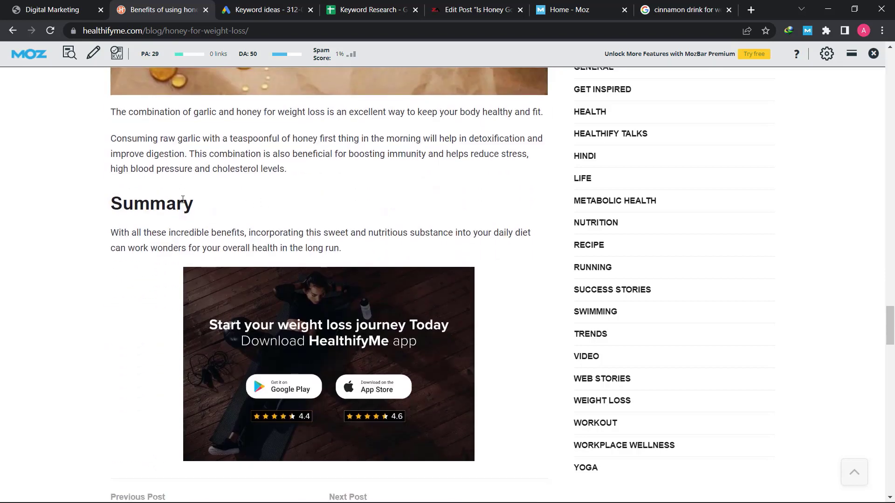
{"action": "scroll", "coordinate": [176, 209], "scroll_direction": "down", "scroll_amount": 1}
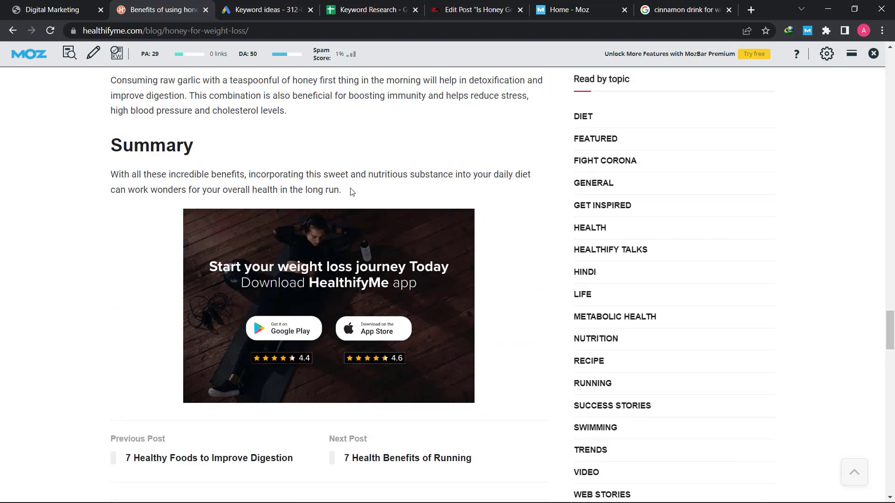
{"action": "mouse_move", "coordinate": [351, 192]}
{"action": "left_mouse_down"}
{"action": "mouse_move", "coordinate": [154, 190]}
{"action": "mouse_move", "coordinate": [110, 174]}
{"action": "mouse_move", "coordinate": [360, 187]}
{"action": "left_mouse_up"}
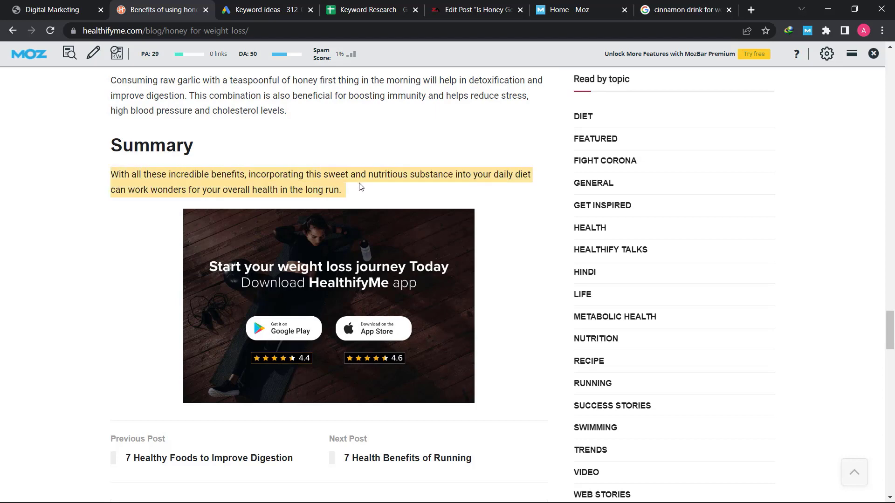
{"action": "left_click", "coordinate": [368, 190]}
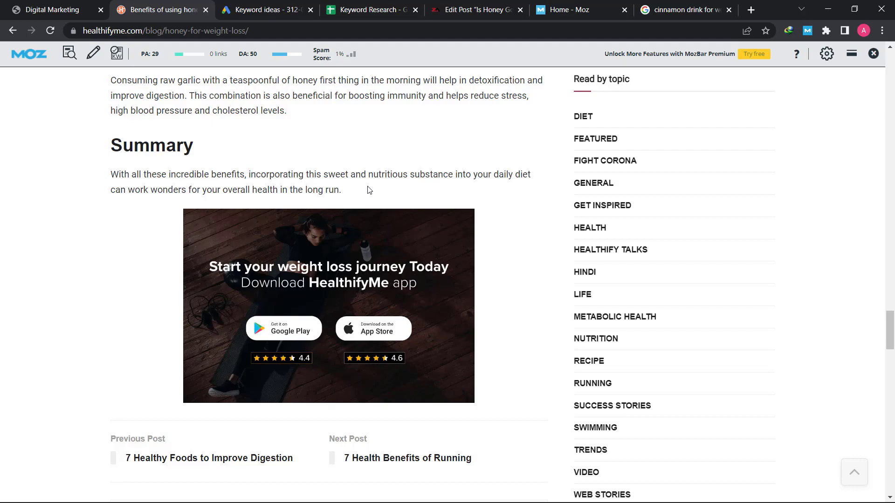
Scroll back up the article and switch to the Keyword Research spreadsheet
{"action": "scroll", "coordinate": [368, 189], "scroll_direction": "up", "scroll_amount": 20}
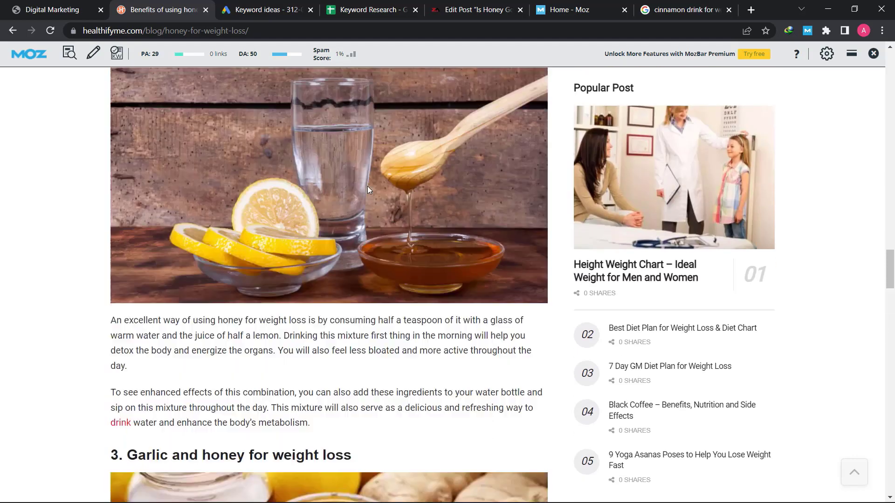
{"action": "scroll", "coordinate": [350, 208], "scroll_direction": "up", "scroll_amount": 20}
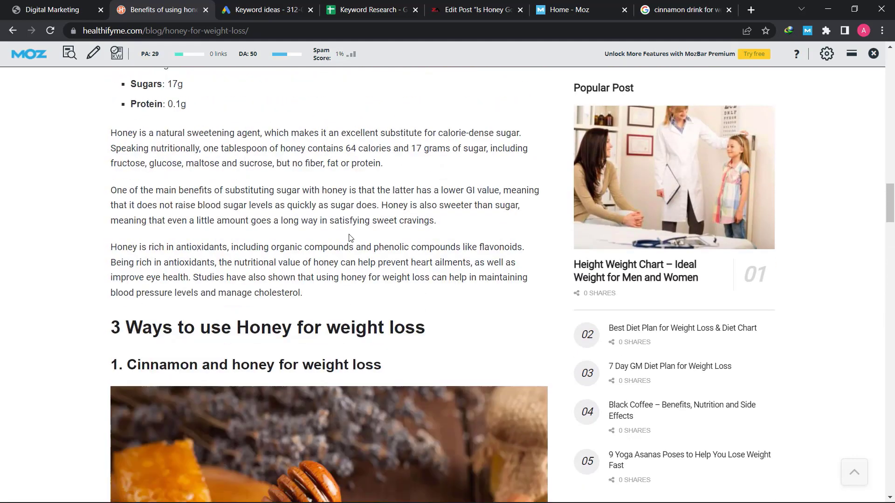
{"action": "left_click", "coordinate": [377, 11]}
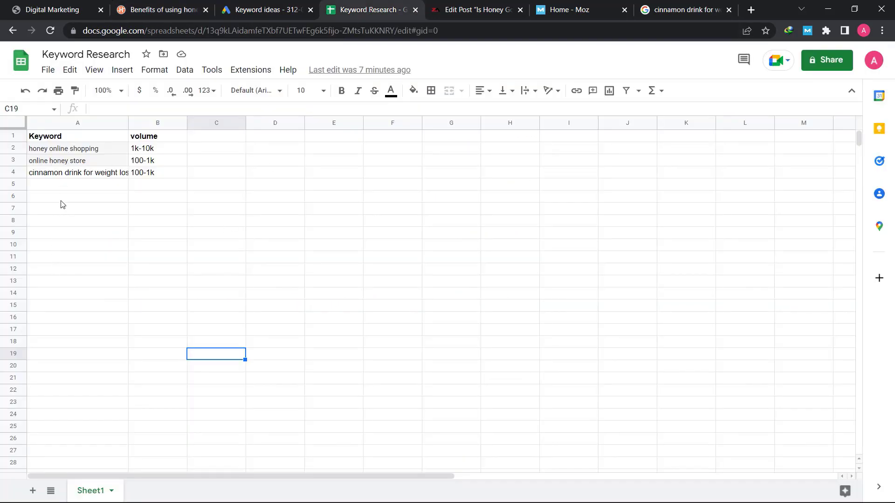
Review the three keywords in column A, then return to the honey article
{"action": "left_click_drag", "start_coordinate": [74, 153], "coordinate": [58, 402]}
{"action": "left_click", "coordinate": [185, 308]}
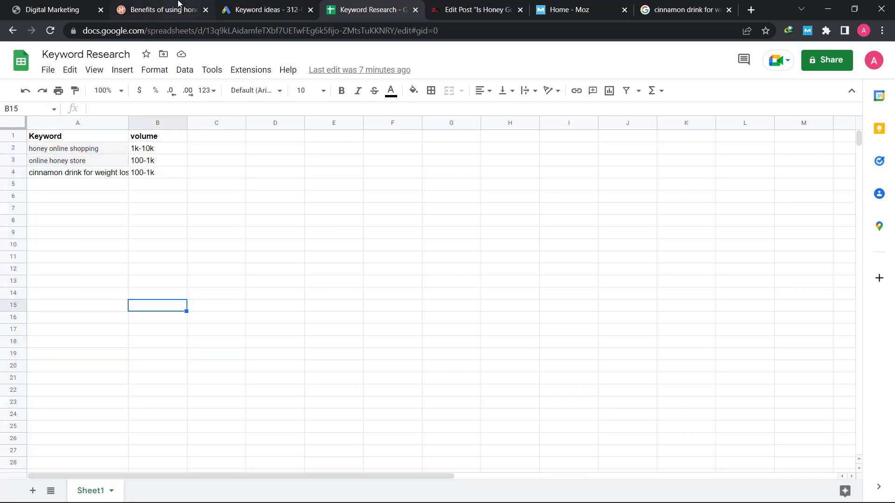
{"action": "left_click", "coordinate": [179, 9]}
Highlight parts of the how-to paragraph and the 'How to use honey for weight loss?' heading
{"action": "left_click_drag", "start_coordinate": [124, 244], "coordinate": [389, 275]}
{"action": "left_click", "coordinate": [316, 274]}
{"action": "left_click", "coordinate": [124, 237]}
{"action": "left_click_drag", "start_coordinate": [124, 238], "coordinate": [251, 261]}
{"action": "left_click", "coordinate": [203, 208]}
{"action": "triple_click", "coordinate": [202, 209]}
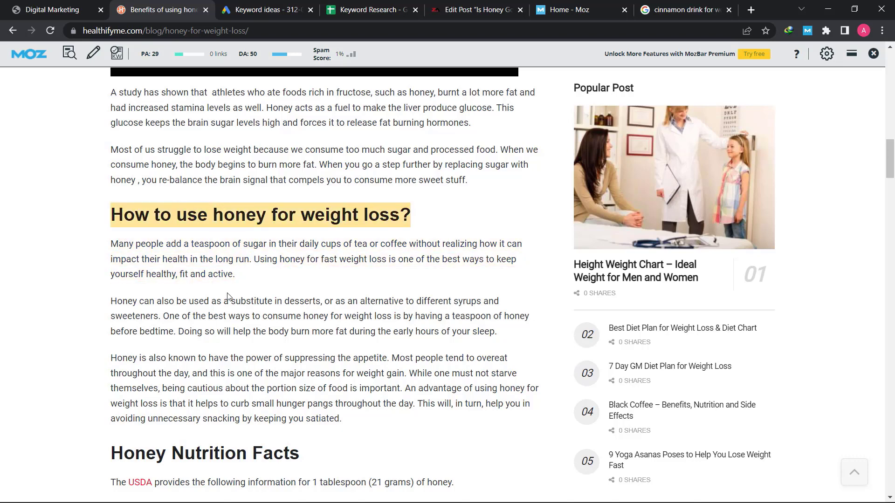
{"action": "left_click", "coordinate": [264, 228]}
{"action": "scroll", "coordinate": [264, 232], "scroll_direction": "up", "scroll_amount": 15}
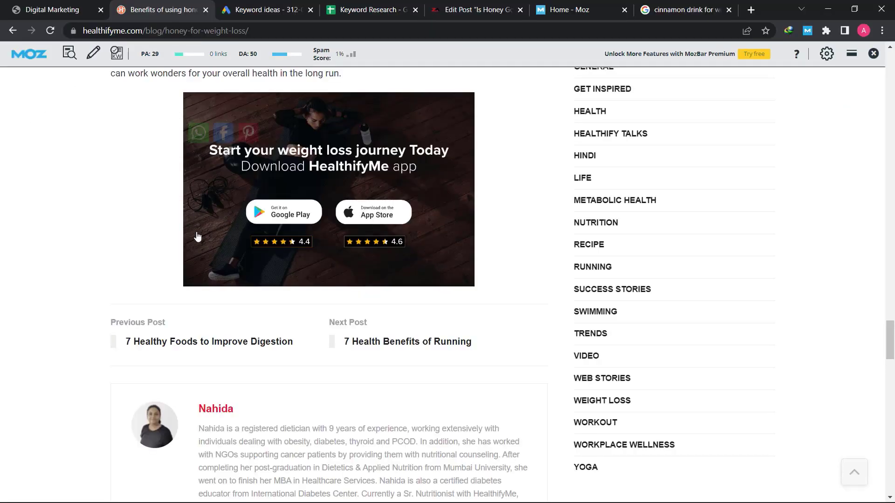
{"action": "scroll", "coordinate": [197, 235], "scroll_direction": "up", "scroll_amount": 10}
{"action": "scroll", "coordinate": [195, 236], "scroll_direction": "up", "scroll_amount": 20}
{"action": "scroll", "coordinate": [197, 237], "scroll_direction": "up", "scroll_amount": 5}
Replace the cinnamon drink Google query with 'why honey is' to see autocomplete suggestions
{"action": "triple_click", "coordinate": [191, 258]}
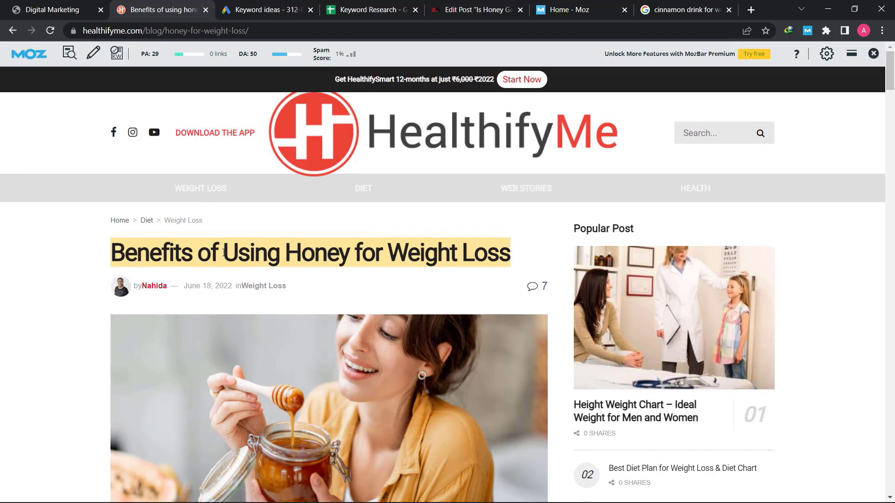
{"action": "left_click", "coordinate": [666, 10]}
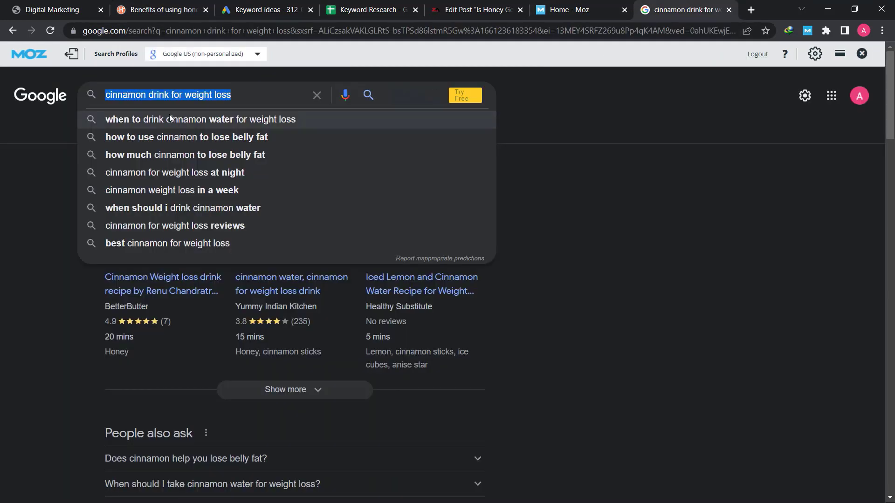
{"action": "triple_click", "coordinate": [261, 88]}
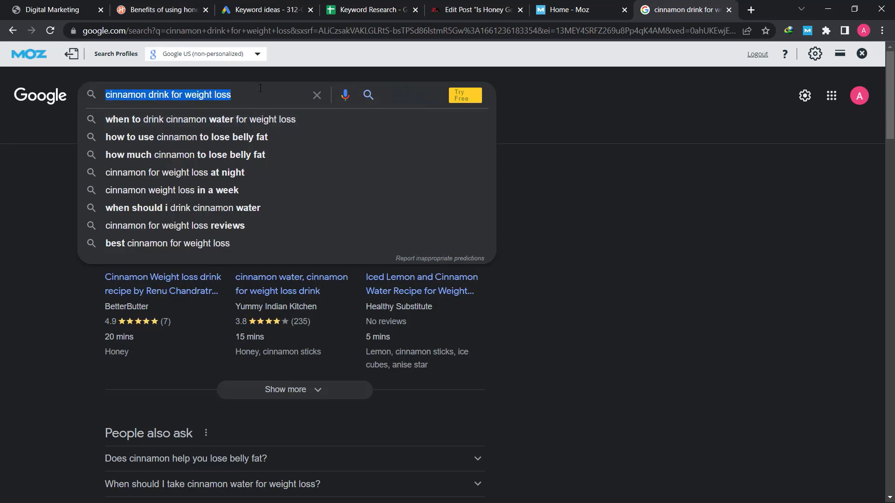
{"action": "key", "text": "BackSpace"}
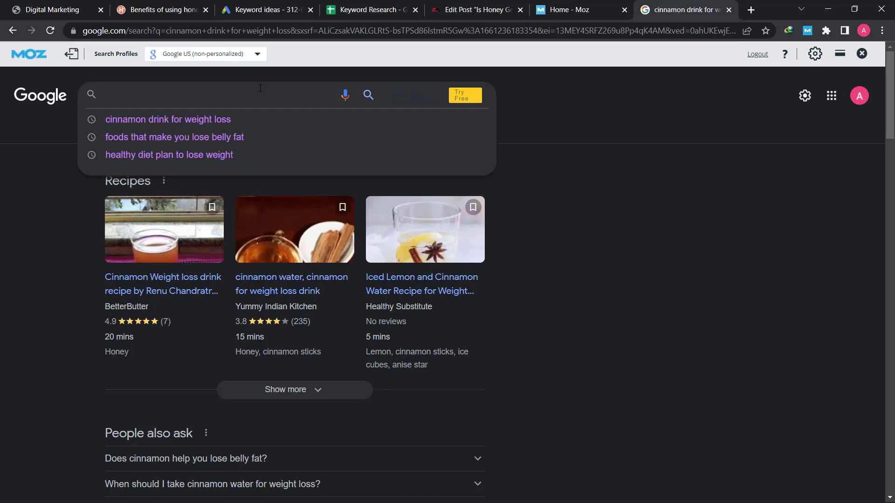
{"action": "type", "text": "why honey is"}
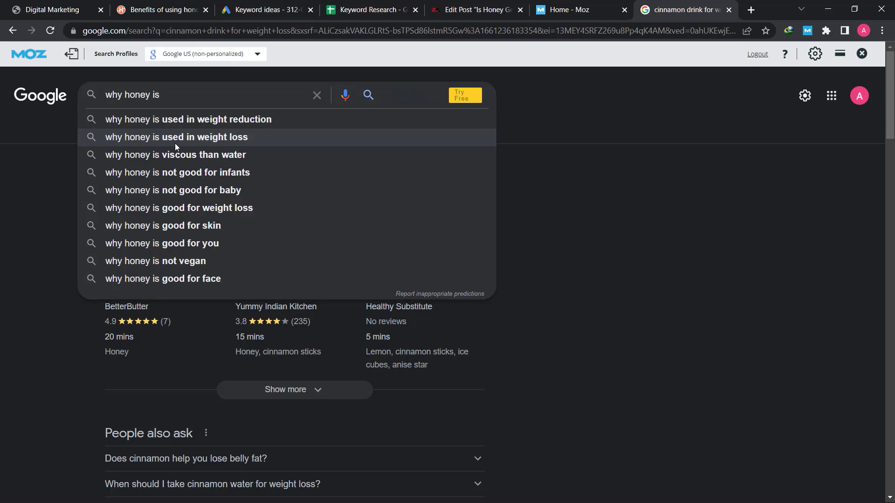
{"action": "left_click", "coordinate": [751, 10]}
Open youtube.com in the new tab, block notifications, and type 'why honey is' into search
{"action": "left_click", "coordinate": [481, 33]}
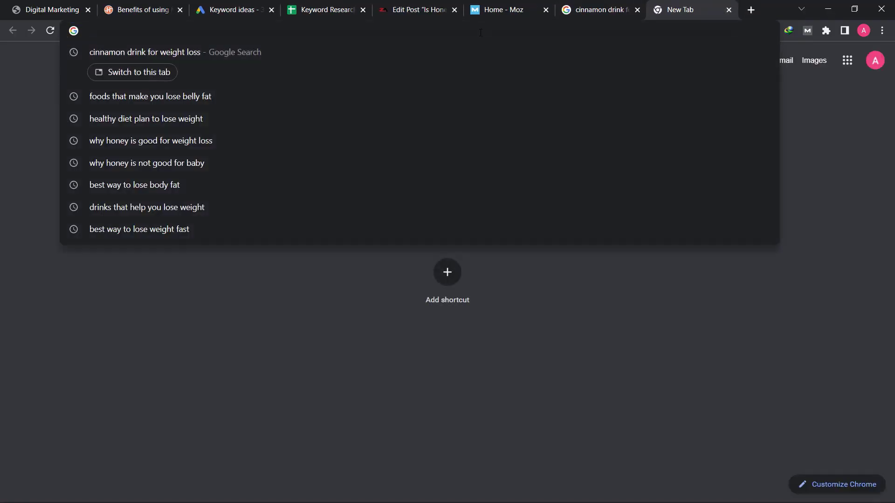
{"action": "type", "text": "yout"}
{"action": "key", "text": "Return"}
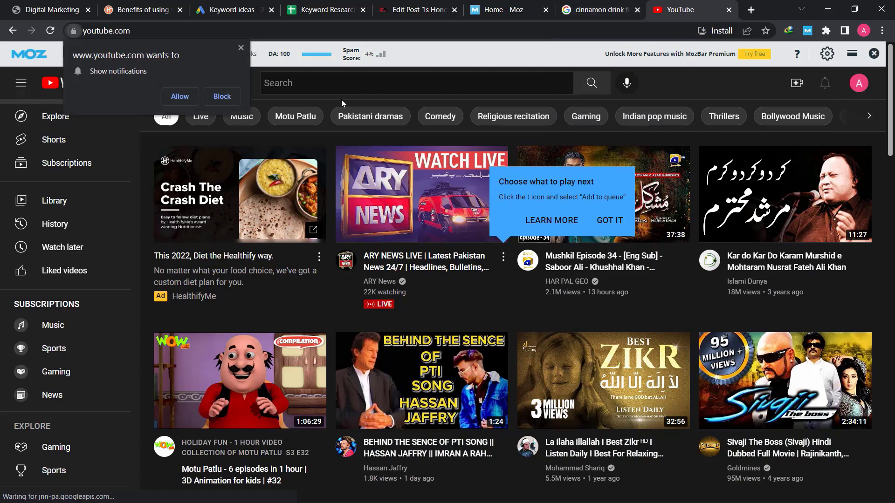
{"action": "left_click", "coordinate": [217, 100]}
{"action": "left_click", "coordinate": [285, 84]}
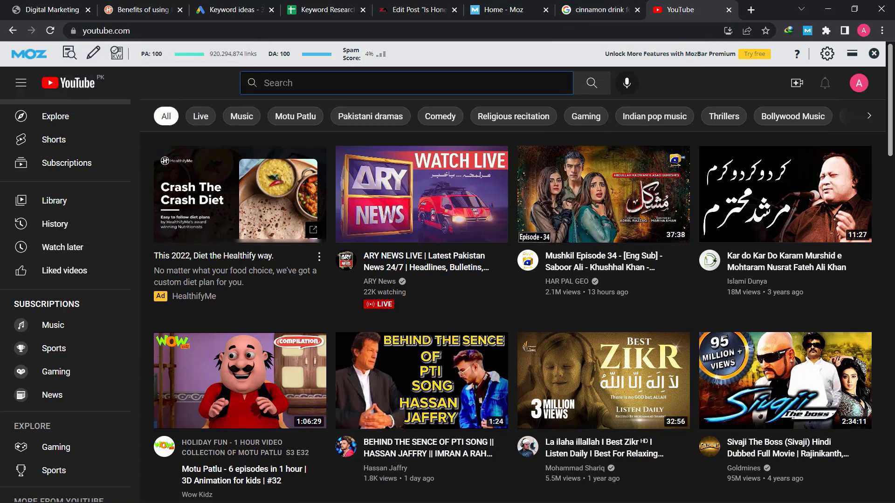
{"action": "type", "text": "how"}
{"action": "key", "text": "BackSpace"}
{"action": "key", "text": "BackSpace"}
{"action": "key", "text": "BackSpace"}
{"action": "key", "text": "BackSpace"}
{"action": "type", "text": "why honey is"}
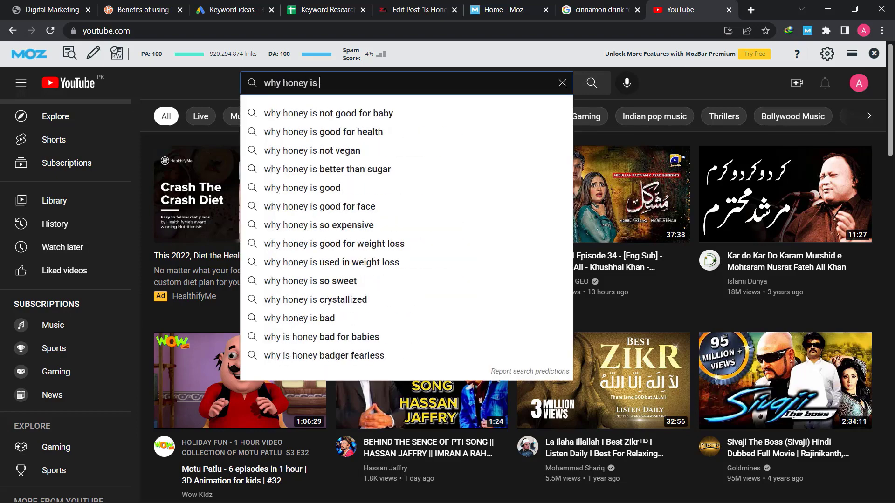
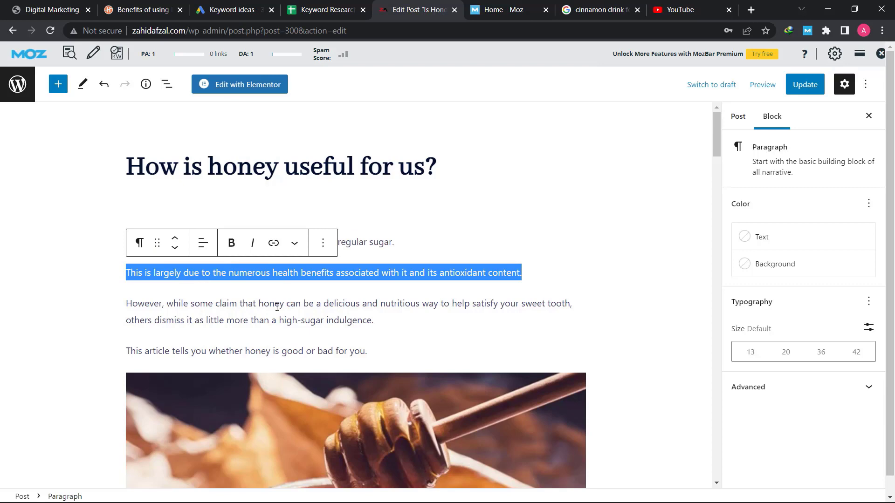
{"action": "left_click", "coordinate": [394, 235]}
{"action": "left_click", "coordinate": [381, 243]}
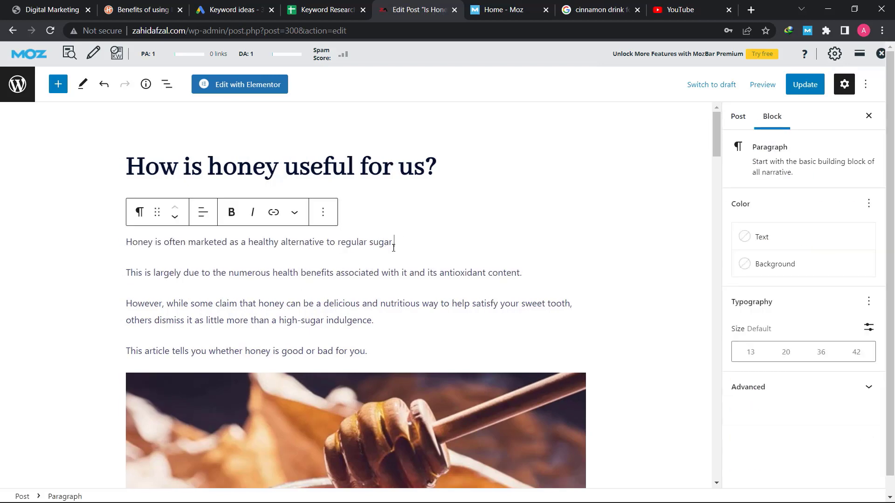
{"action": "triple_click", "coordinate": [290, 308]}
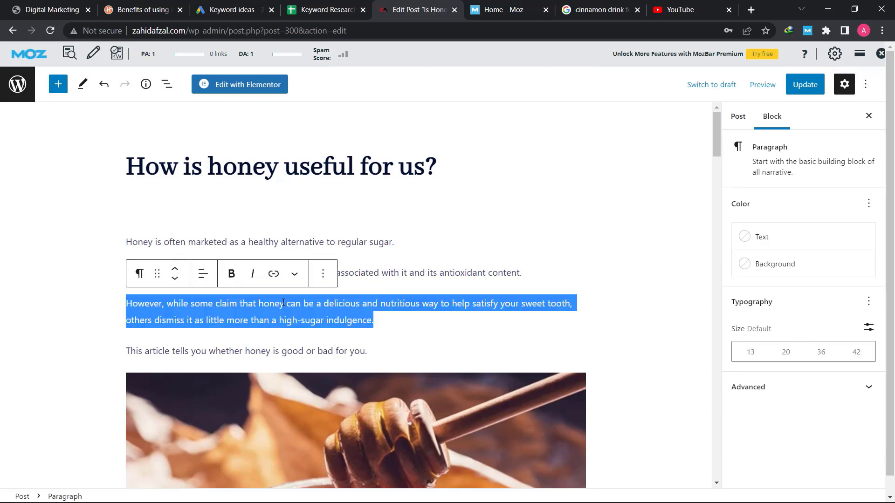
{"action": "triple_click", "coordinate": [251, 354]}
{"action": "scroll", "coordinate": [378, 314], "scroll_direction": "down", "scroll_amount": 4}
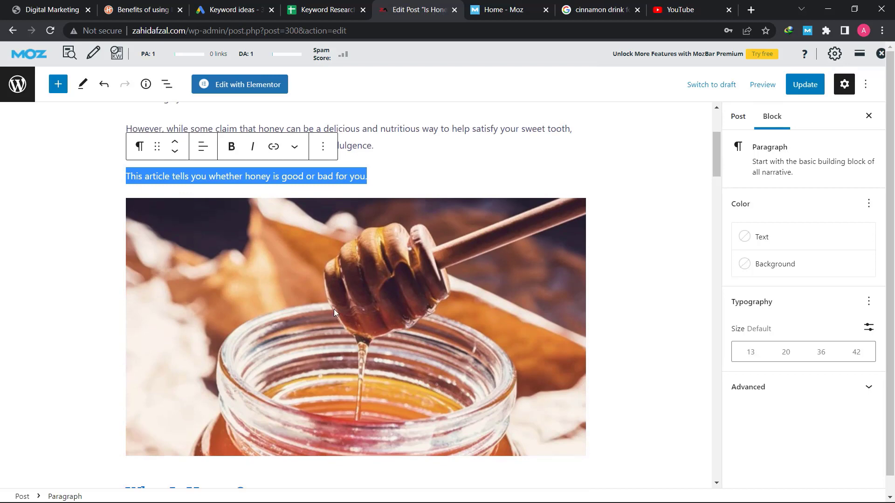
{"action": "left_click", "coordinate": [345, 313]}
{"action": "scroll", "coordinate": [351, 342], "scroll_direction": "down", "scroll_amount": 5}
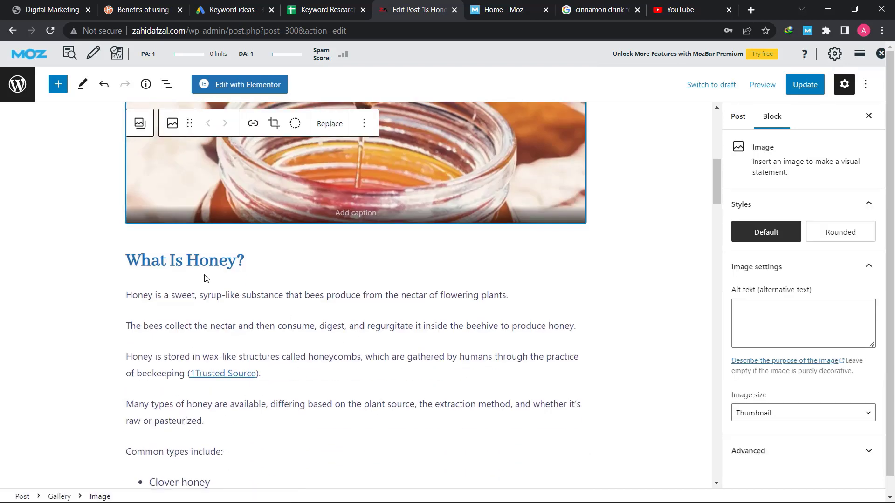
{"action": "triple_click", "coordinate": [184, 260]}
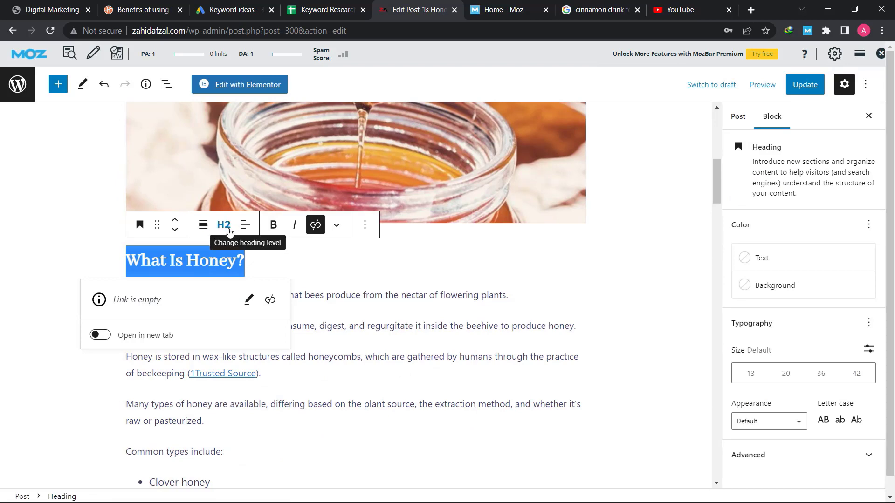
{"action": "left_click", "coordinate": [352, 285]}
{"action": "scroll", "coordinate": [350, 233], "scroll_direction": "up", "scroll_amount": 10}
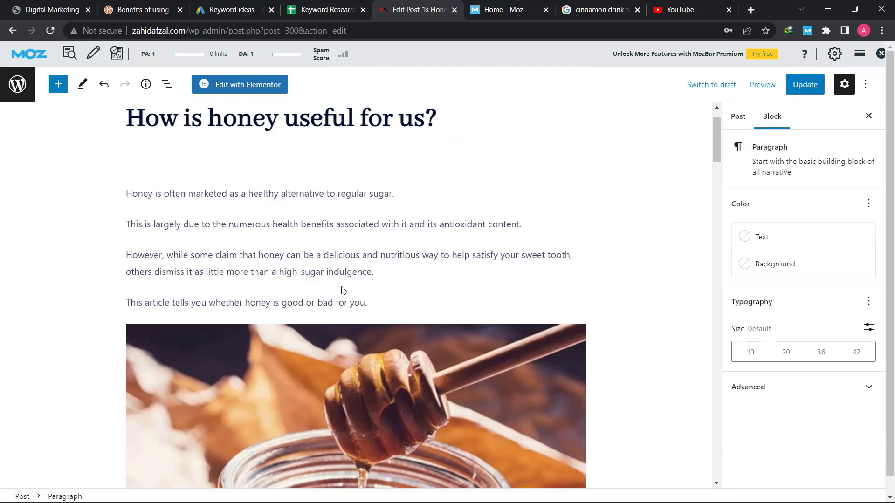
{"action": "triple_click", "coordinate": [349, 180]}
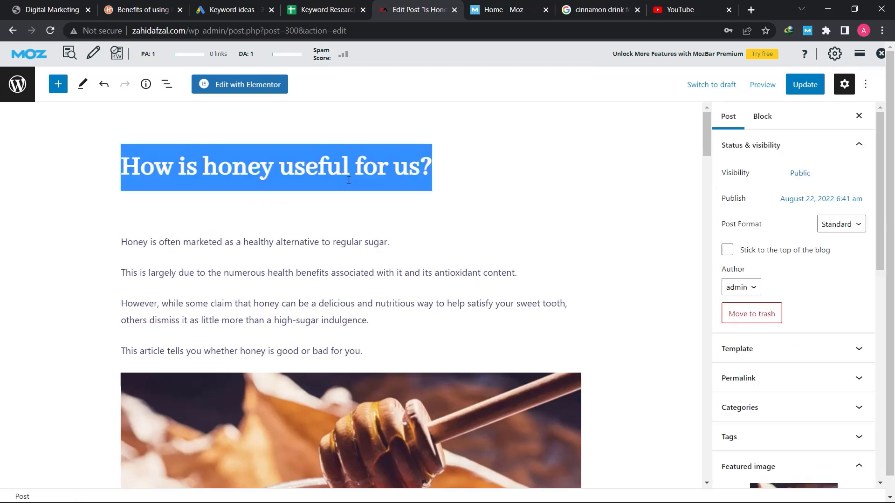
{"action": "scroll", "coordinate": [250, 198], "scroll_direction": "down", "scroll_amount": 10}
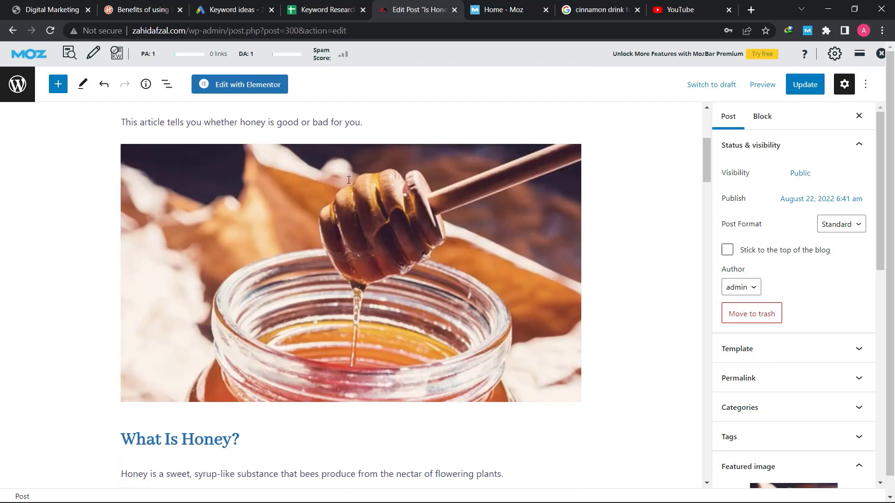
{"action": "triple_click", "coordinate": [222, 201]}
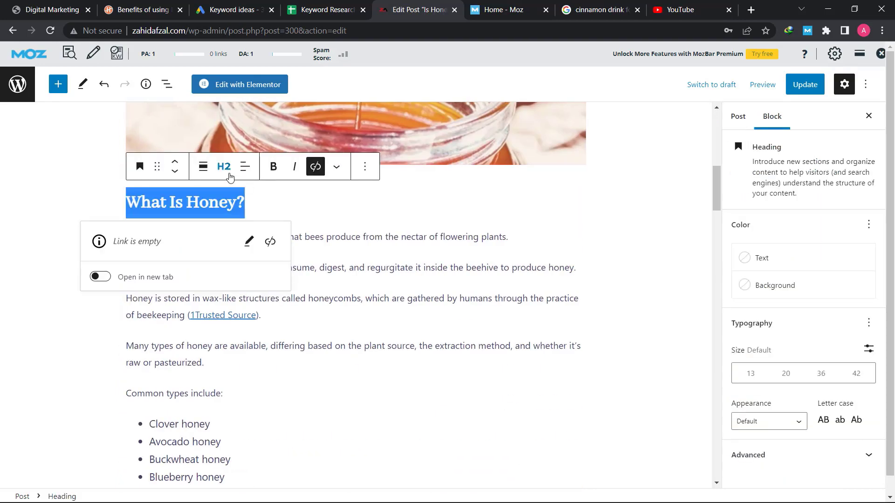
{"action": "left_click", "coordinate": [243, 202]}
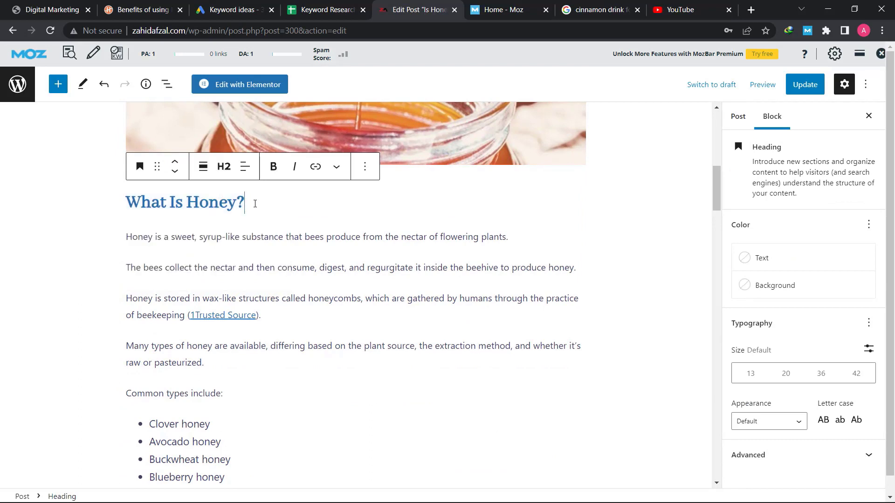
{"action": "key", "text": "Return"}
{"action": "type", "text": "kjsdjflksfjk"}
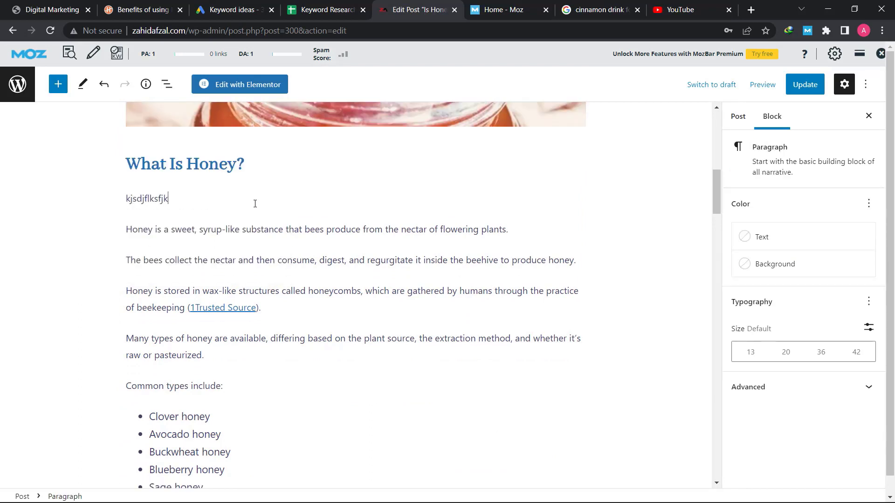
{"action": "double_click", "coordinate": [156, 199]}
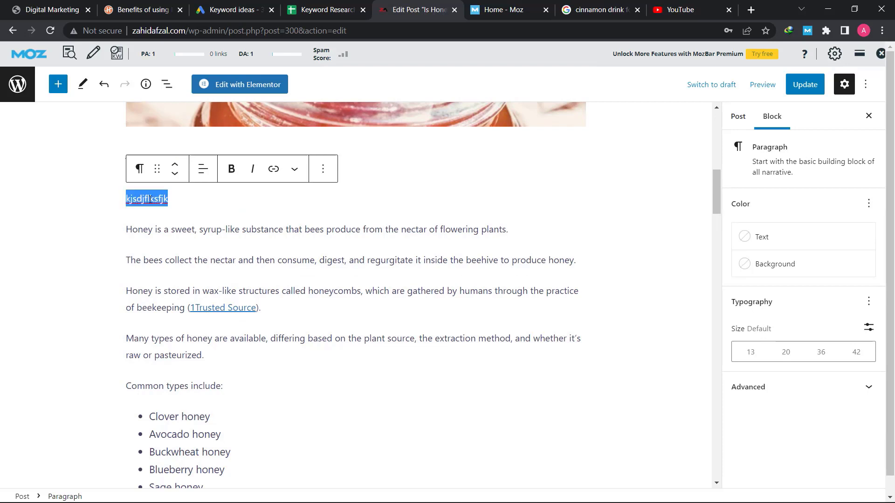
{"action": "left_click", "coordinate": [140, 178]}
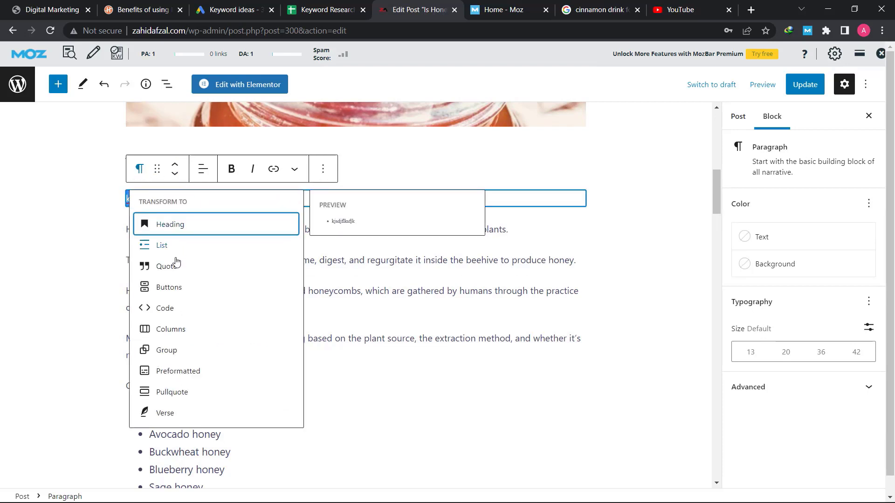
{"action": "left_click", "coordinate": [199, 223]}
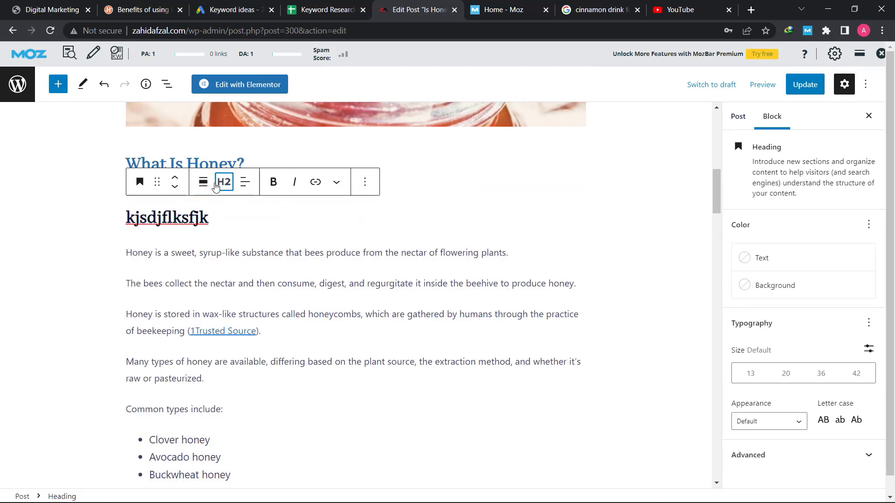
{"action": "left_click", "coordinate": [224, 182]}
{"action": "left_click", "coordinate": [227, 261]}
{"action": "double_click", "coordinate": [209, 204]}
{"action": "double_click", "coordinate": [204, 166]}
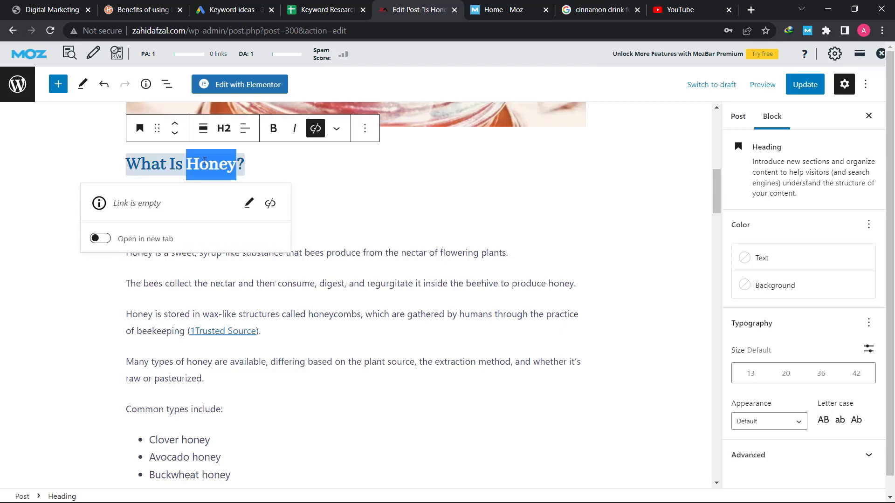
{"action": "left_click", "coordinate": [349, 192]}
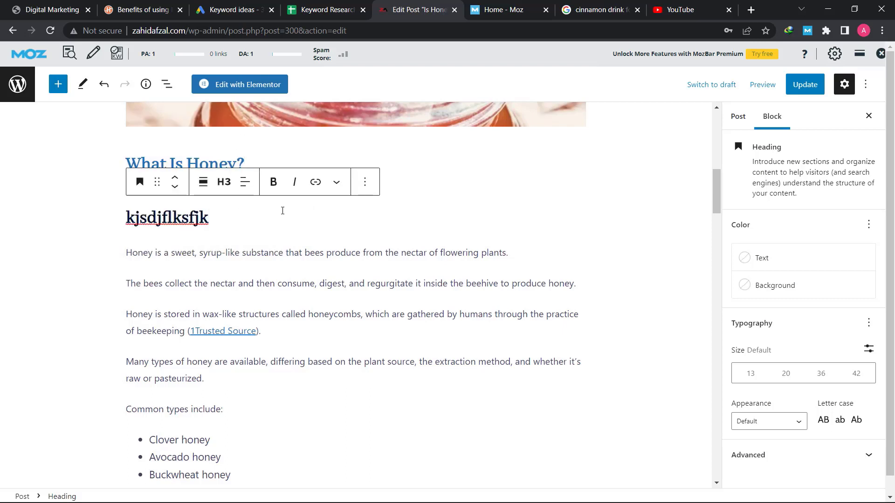
{"action": "double_click", "coordinate": [200, 215]}
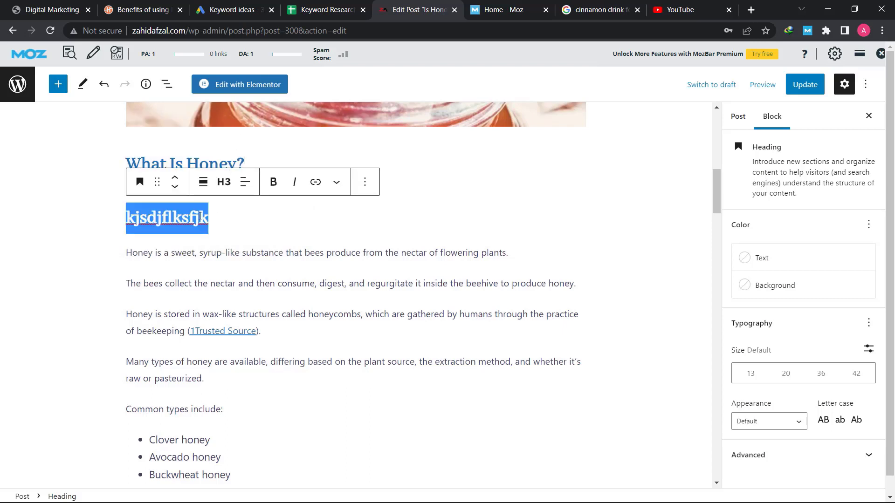
{"action": "left_click", "coordinate": [365, 183]}
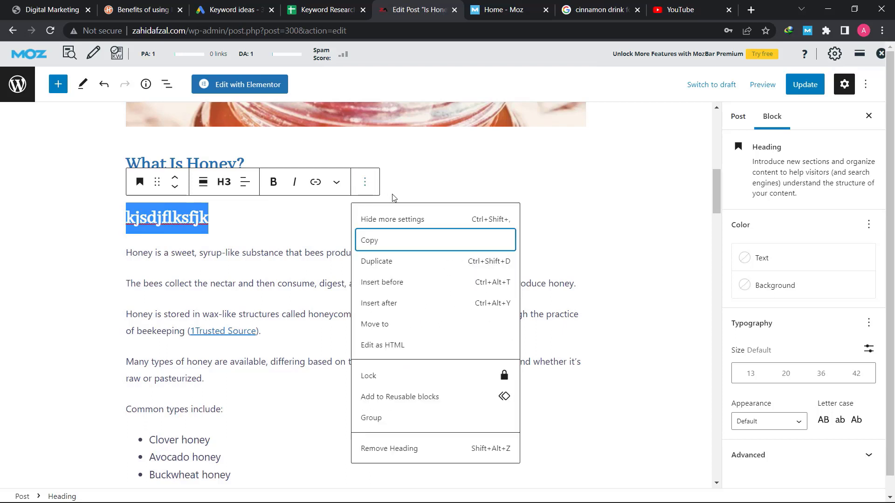
{"action": "left_click", "coordinate": [376, 446]}
{"action": "left_click", "coordinate": [364, 198]}
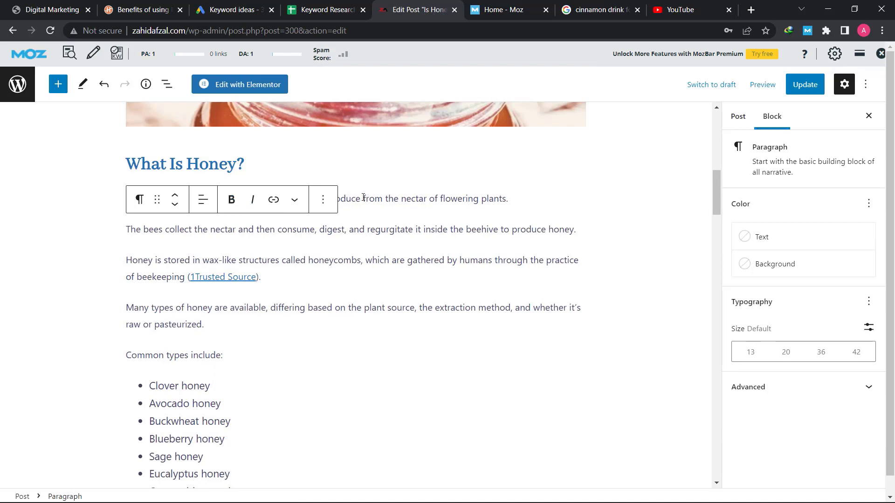
{"action": "triple_click", "coordinate": [388, 200]}
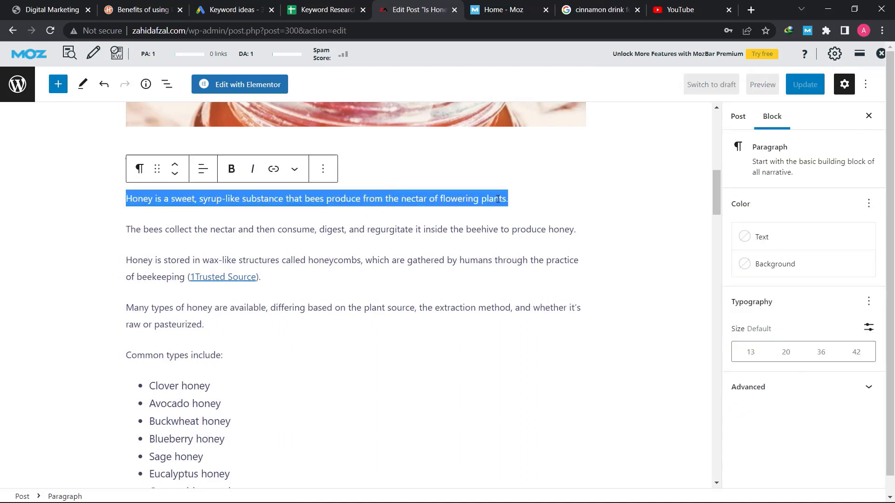
{"action": "left_click", "coordinate": [515, 199]}
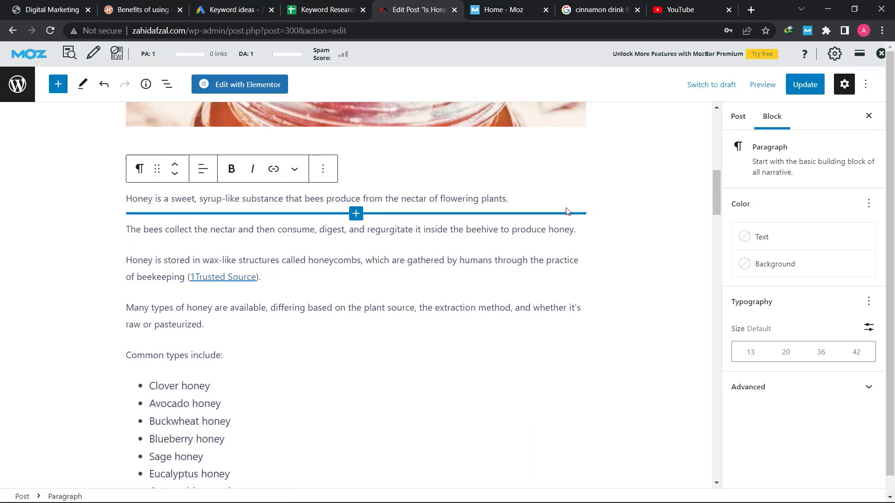
{"action": "triple_click", "coordinate": [447, 194]}
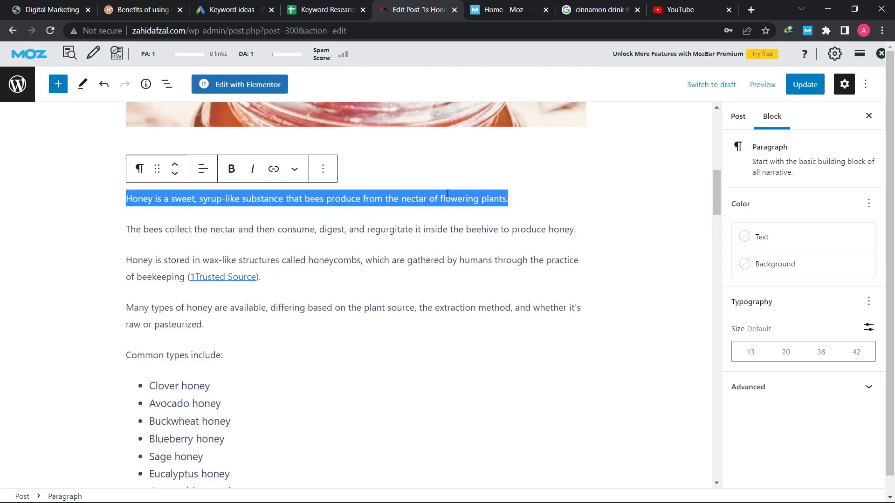
{"action": "triple_click", "coordinate": [434, 229]}
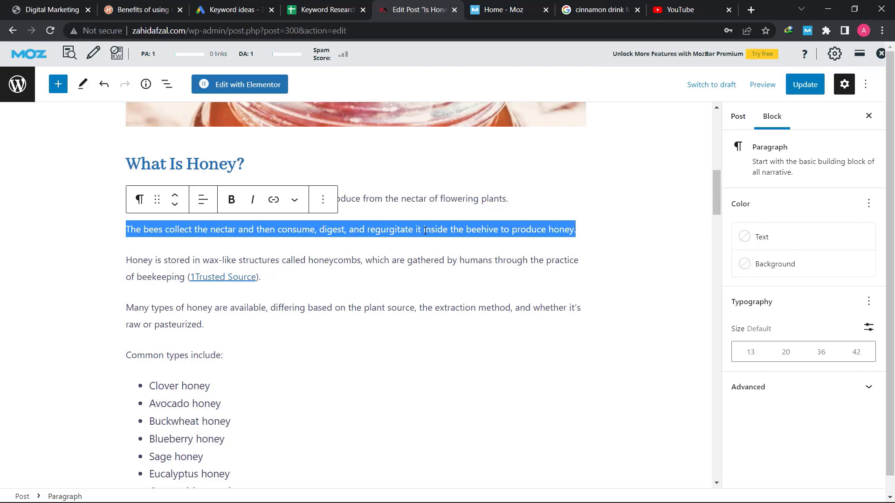
{"action": "triple_click", "coordinate": [332, 265]}
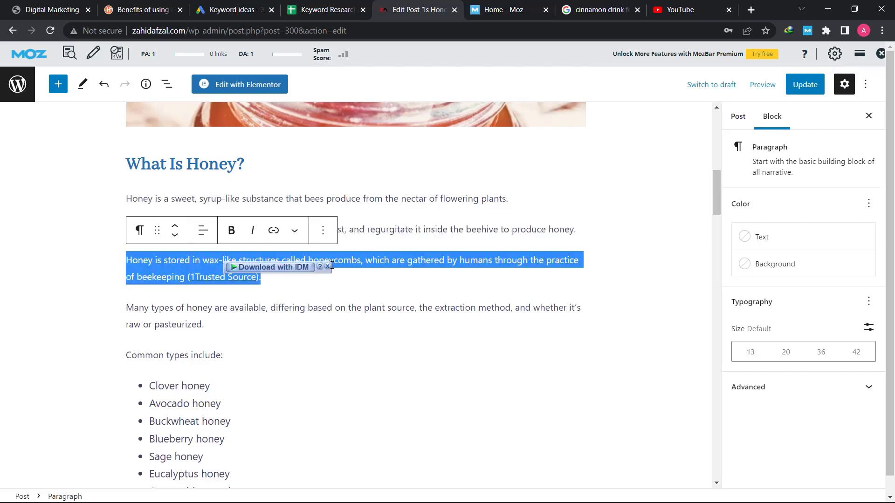
{"action": "double_click", "coordinate": [372, 262]}
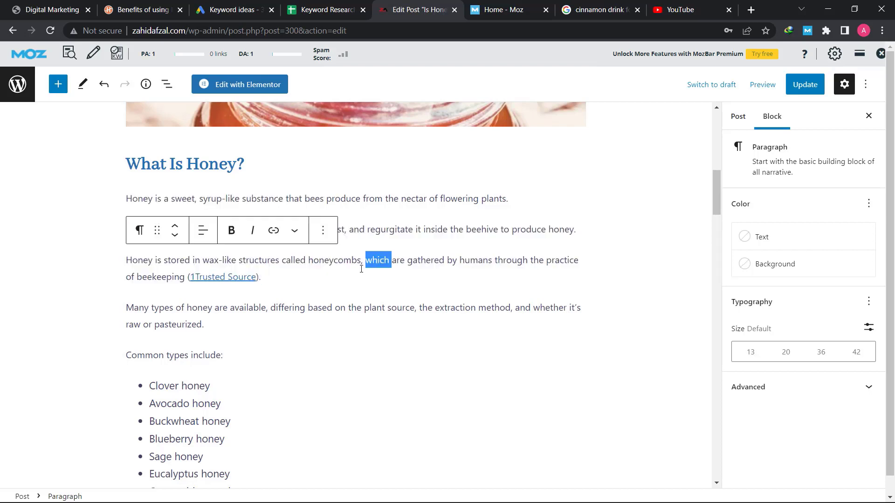
{"action": "left_click", "coordinate": [234, 278]}
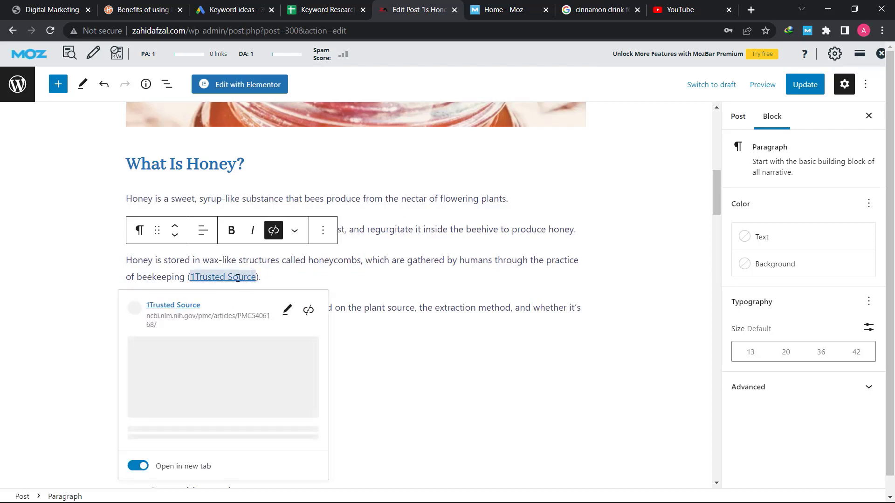
{"action": "triple_click", "coordinate": [319, 261]}
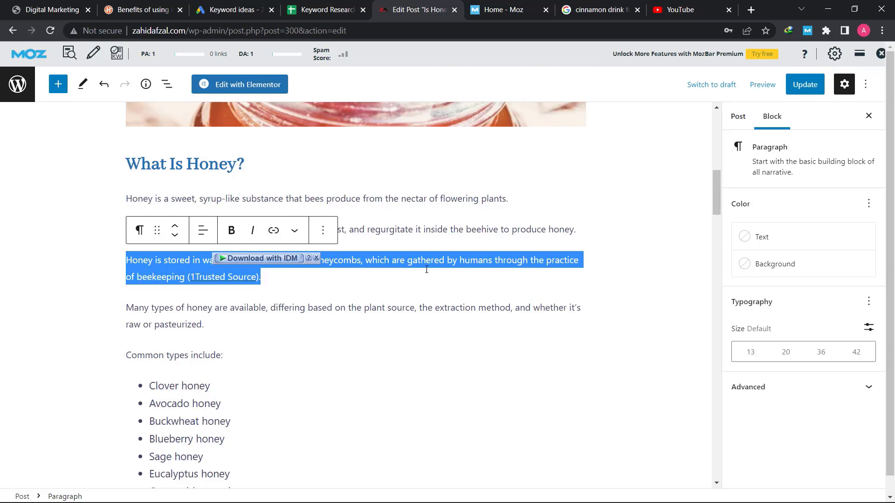
{"action": "left_click", "coordinate": [406, 307]}
{"action": "scroll", "coordinate": [405, 305], "scroll_direction": "down", "scroll_amount": 4}
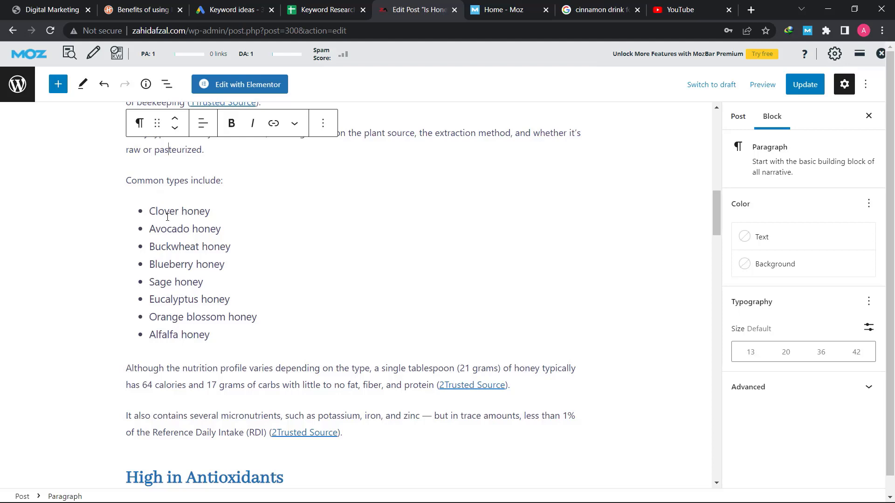
{"action": "left_click_drag", "start_coordinate": [149, 211], "coordinate": [211, 335]}
{"action": "left_click", "coordinate": [176, 276]}
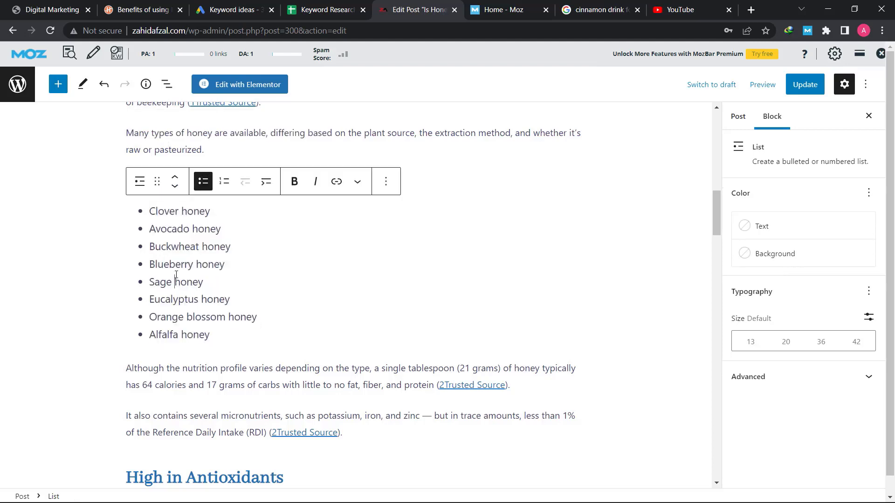
{"action": "left_click_drag", "start_coordinate": [149, 210], "coordinate": [227, 337]}
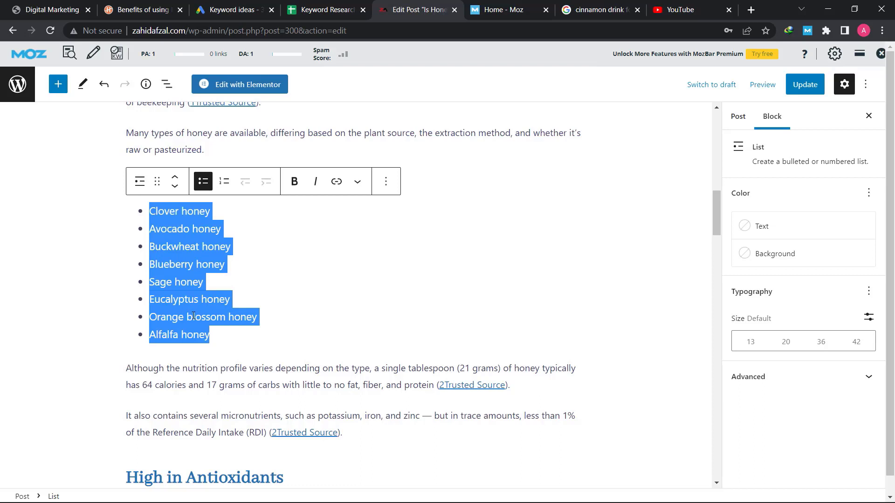
{"action": "left_click", "coordinate": [191, 150]}
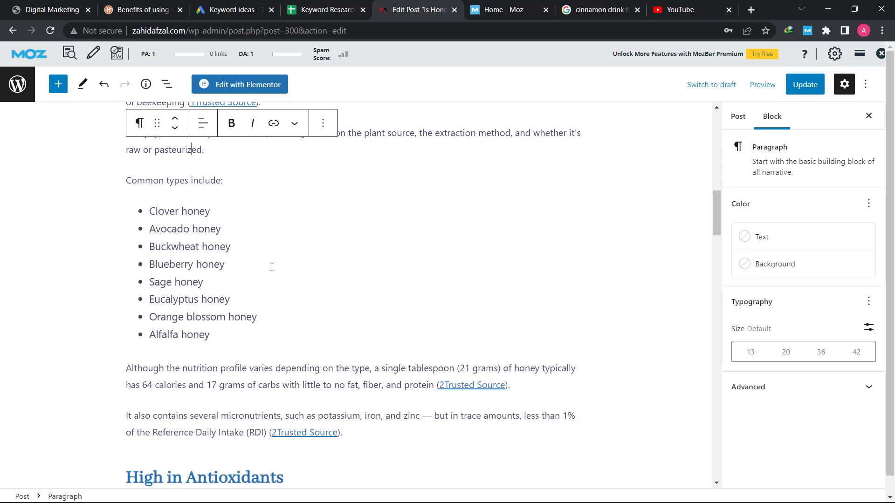
{"action": "left_click_drag", "start_coordinate": [146, 208], "coordinate": [222, 317]}
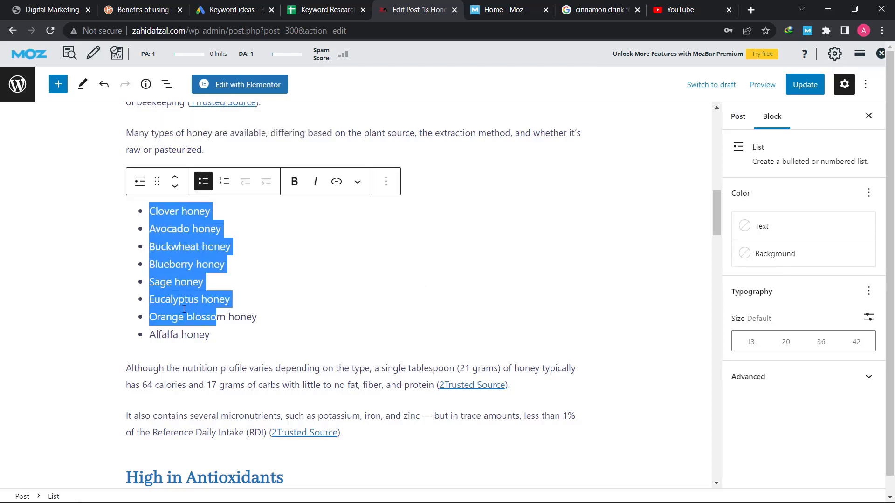
{"action": "left_click", "coordinate": [177, 309]}
{"action": "triple_click", "coordinate": [178, 309]}
{"action": "key", "text": "ctrl+a"}
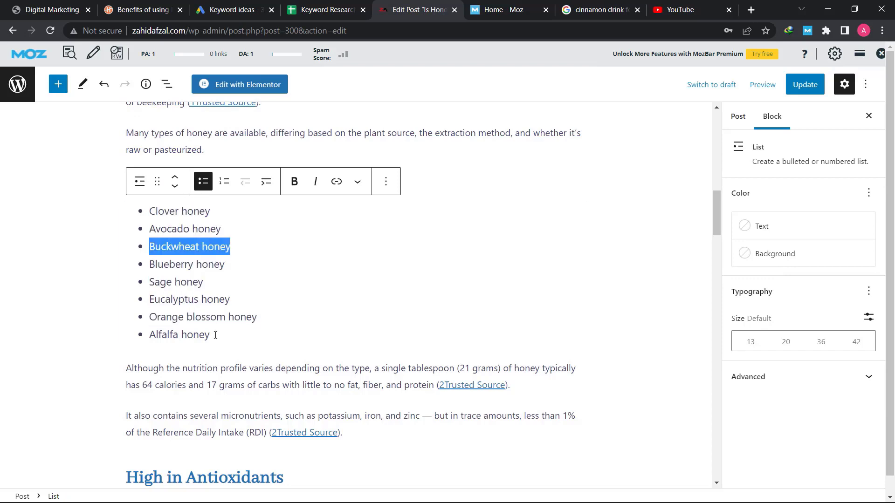
{"action": "left_click", "coordinate": [222, 182]}
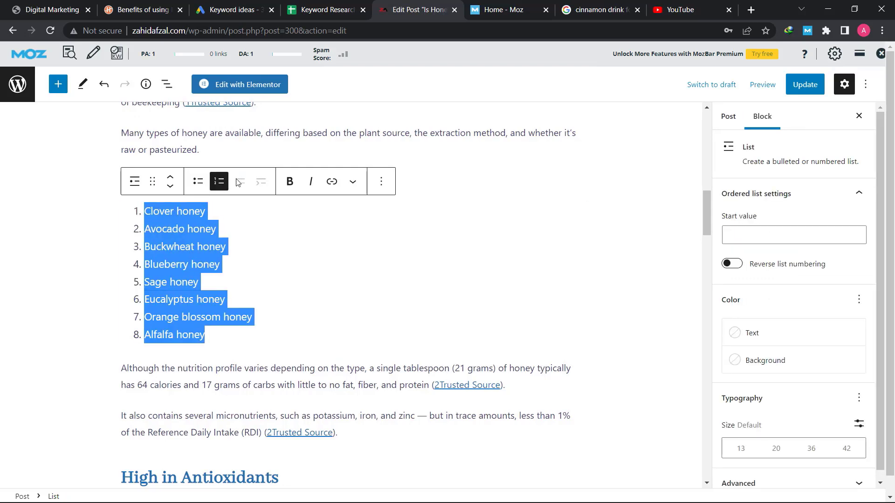
{"action": "left_click", "coordinate": [199, 185]}
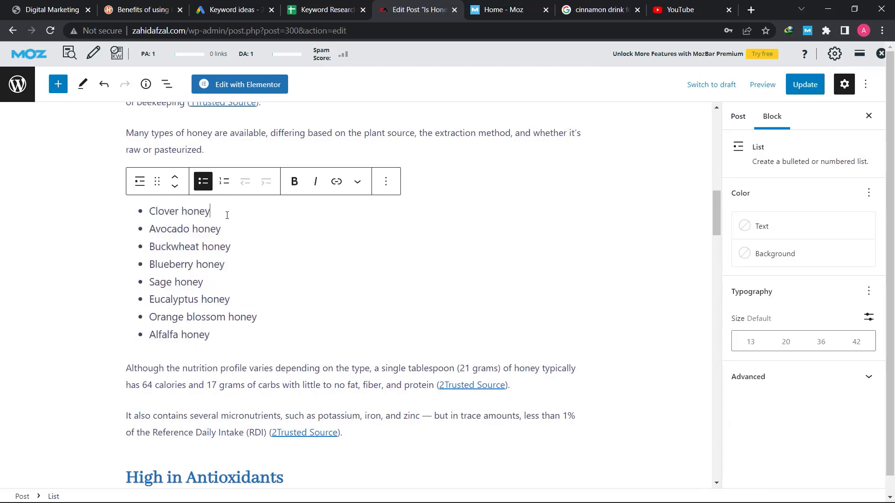
{"action": "type", "text": ","}
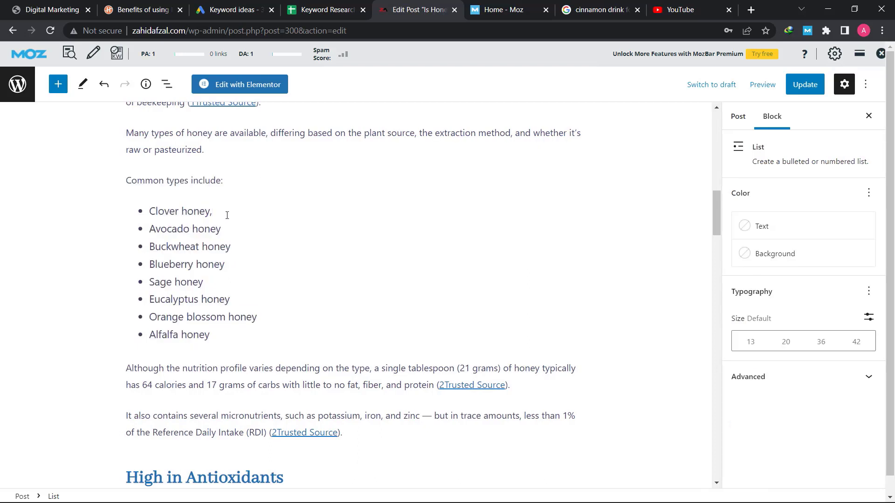
{"action": "type", "text": " haSKDJ,Haskjdh =="}
{"action": "key", "text": "BackSpace"}
{"action": "key", "text": "BackSpace"}
{"action": "key", "text": "BackSpace"}
{"action": "key", "text": "BackSpace"}
{"action": "key", "text": "BackSpace"}
{"action": "key", "text": "BackSpace"}
{"action": "key", "text": "BackSpace"}
{"action": "key", "text": "BackSpace"}
{"action": "key", "text": "BackSpace"}
{"action": "key", "text": "BackSpace"}
{"action": "key", "text": "BackSpace"}
{"action": "key", "text": "BackSpace"}
{"action": "key", "text": "BackSpace"}
{"action": "key", "text": "BackSpace"}
{"action": "key", "text": "BackSpace"}
{"action": "key", "text": "BackSpace"}
{"action": "key", "text": "BackSpace"}
{"action": "key", "text": "BackSpace"}
{"action": "scroll", "coordinate": [230, 228], "scroll_direction": "down", "scroll_amount": 4}
{"action": "double_click", "coordinate": [196, 209]}
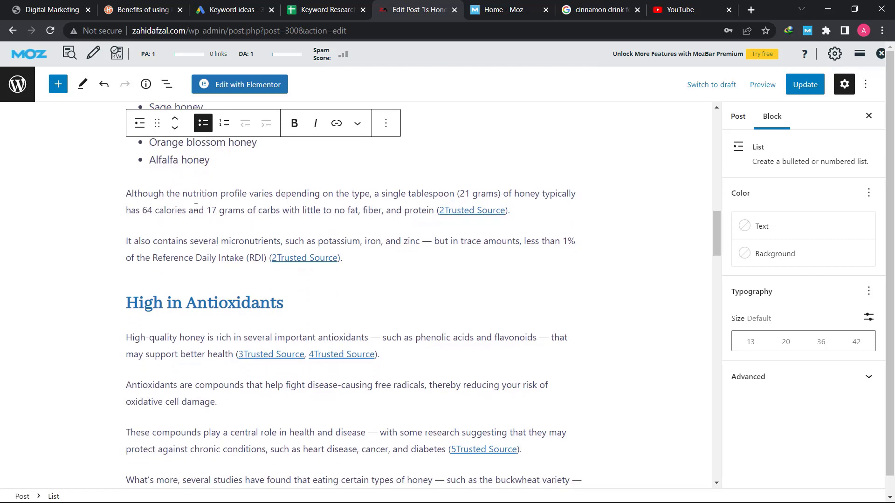
{"action": "triple_click", "coordinate": [195, 208]}
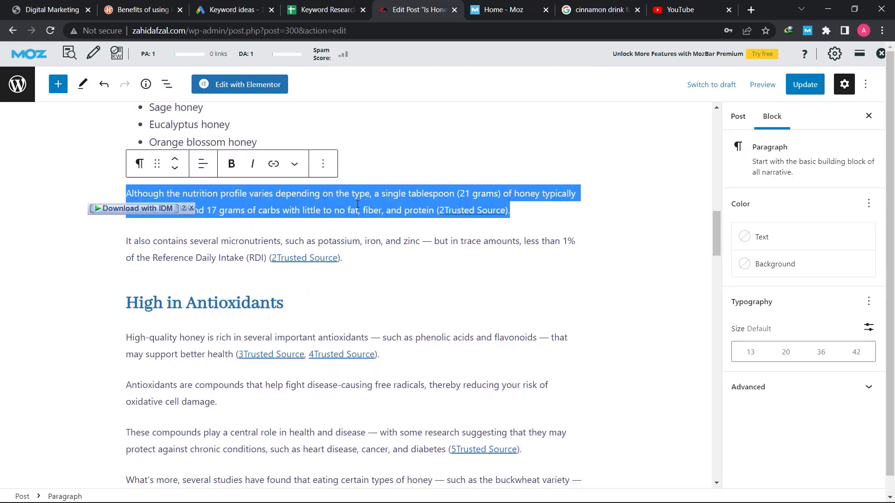
{"action": "triple_click", "coordinate": [258, 241]}
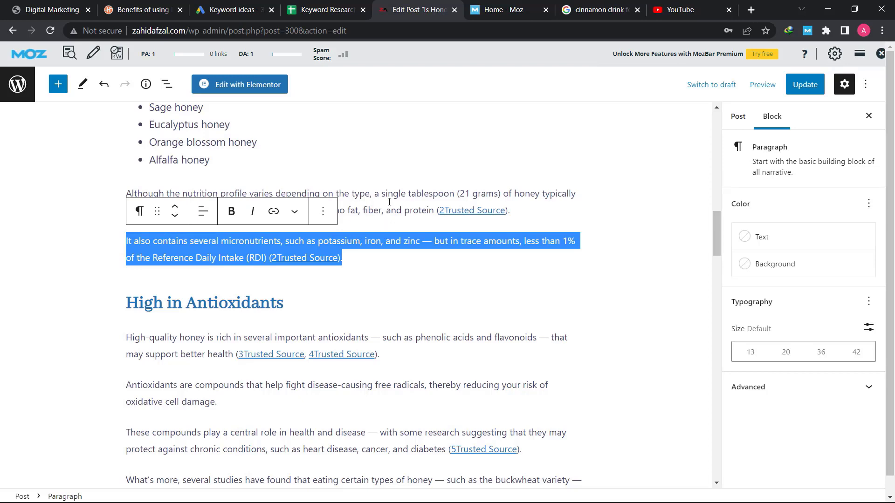
{"action": "left_click", "coordinate": [516, 211]}
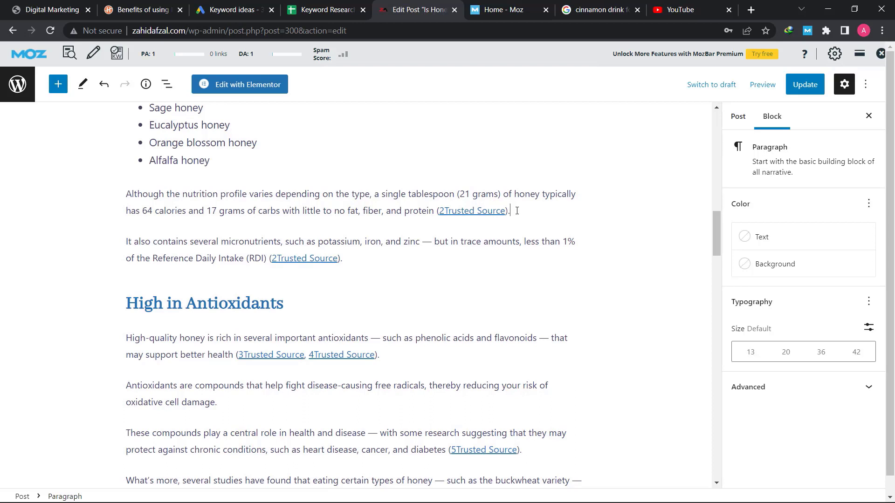
{"action": "key", "text": "shift+Return"}
{"action": "type", "text": "jeoklfjlkjwell;kt"}
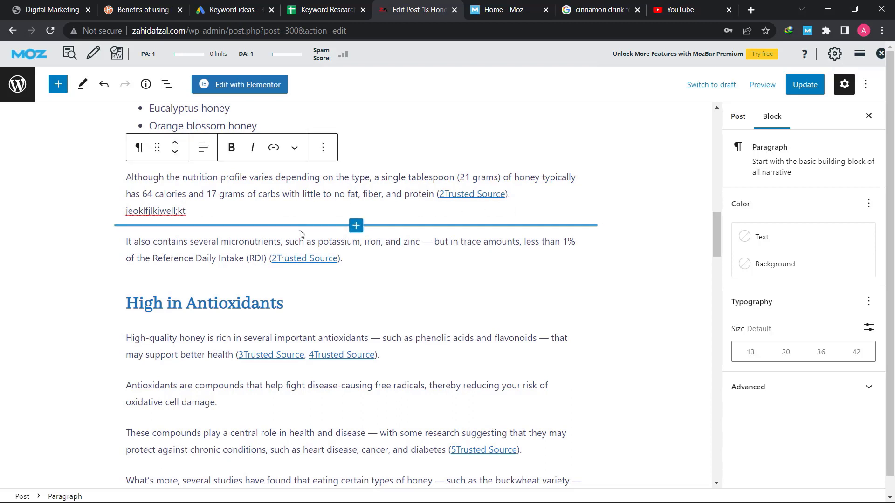
{"action": "key", "text": "BackSpace"}
{"action": "key", "text": "BackSpace"}
{"action": "key", "text": "BackSpace"}
{"action": "key", "text": "BackSpace"}
{"action": "key", "text": "BackSpace"}
{"action": "key", "text": "BackSpace"}
{"action": "key", "text": "BackSpace"}
{"action": "key", "text": "BackSpace"}
{"action": "key", "text": "BackSpace"}
{"action": "key", "text": "BackSpace"}
{"action": "key", "text": "BackSpace"}
{"action": "key", "text": "BackSpace"}
{"action": "key", "text": "BackSpace"}
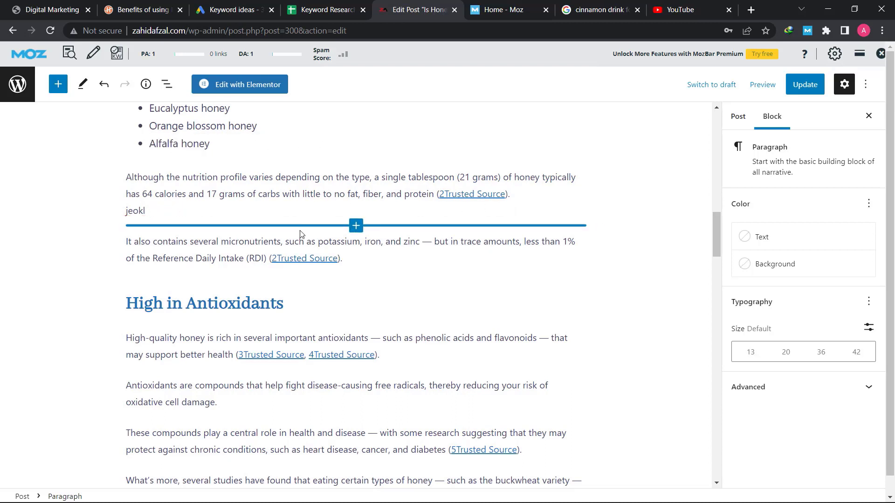
{"action": "key", "text": "BackSpace"}
{"action": "key", "text": "BackSpace"}
{"action": "key", "text": "BackSpace"}
{"action": "key", "text": "BackSpace"}
{"action": "key", "text": "BackSpace"}
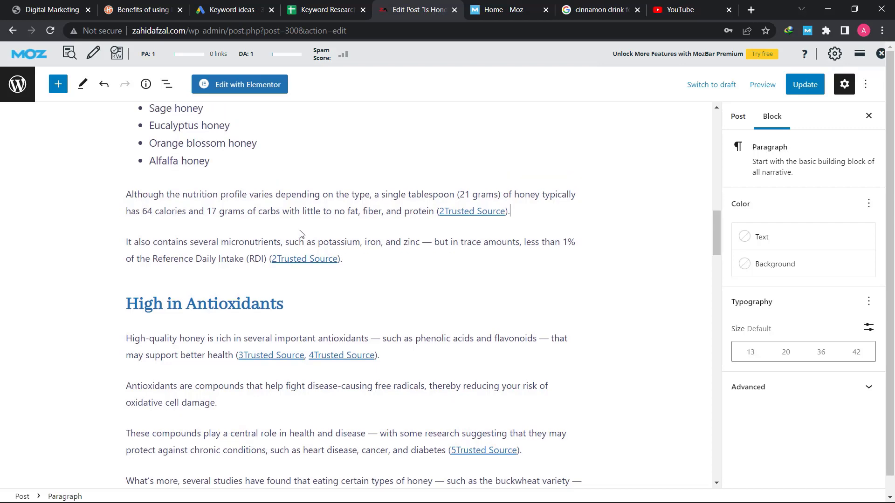
{"action": "key", "text": "Return"}
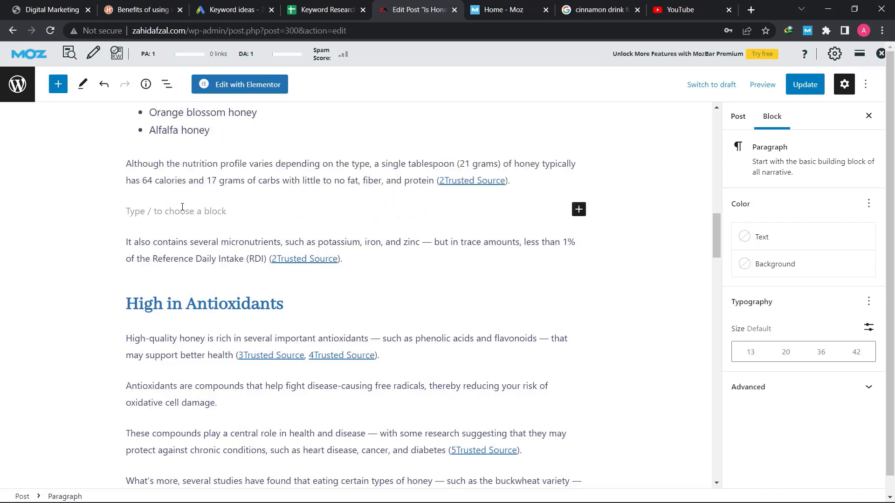
{"action": "left_click", "coordinate": [567, 249]}
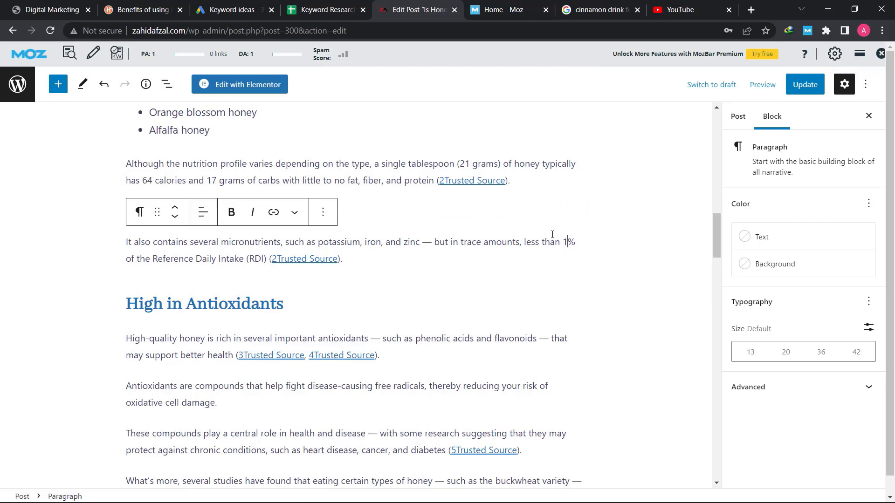
{"action": "left_click", "coordinate": [543, 159]}
{"action": "left_click", "coordinate": [223, 208]}
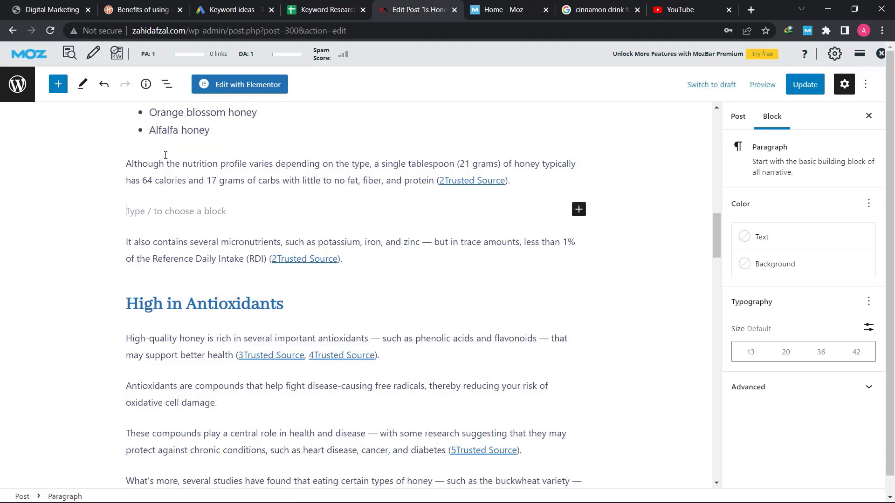
{"action": "key", "text": "BackSpace"}
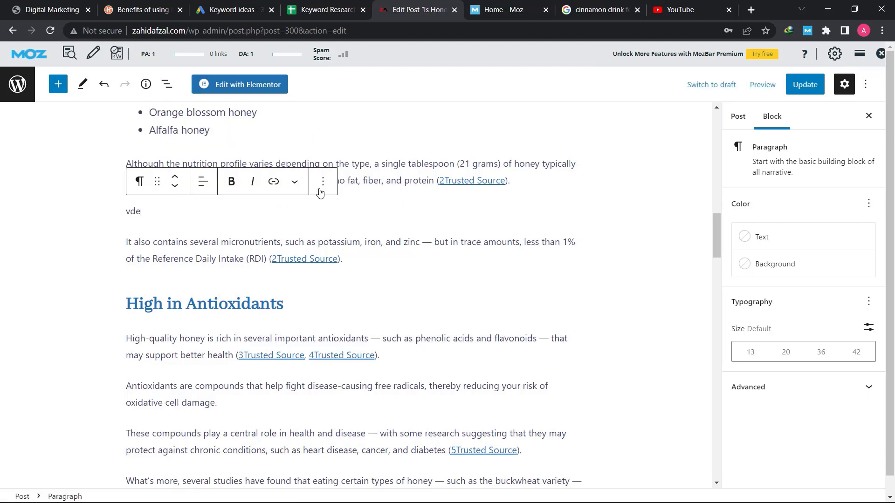
{"action": "triple_click", "coordinate": [233, 274]}
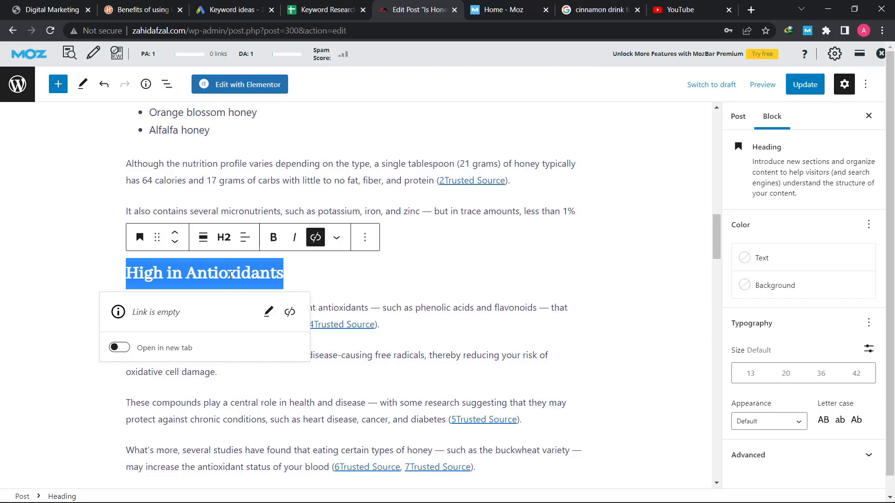
{"action": "left_click", "coordinate": [233, 372]}
{"action": "double_click", "coordinate": [200, 274]}
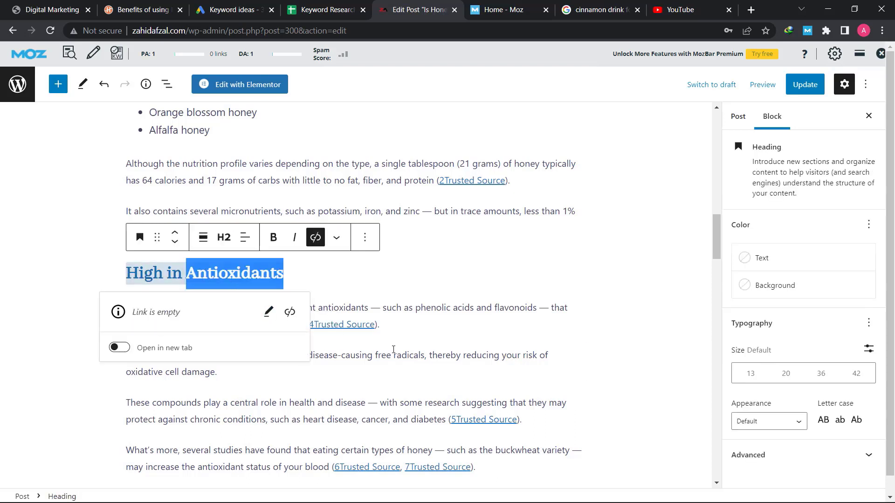
{"action": "left_click", "coordinate": [393, 350]}
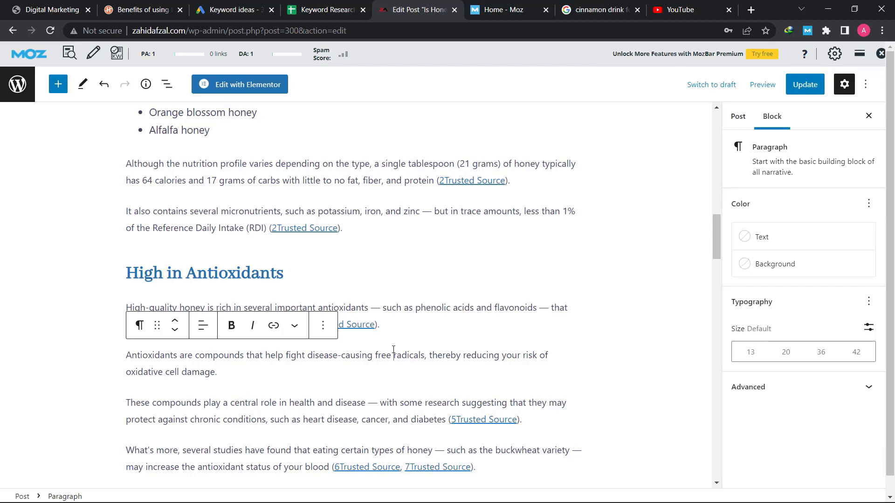
Update the honey post to save its latest edits, then return to its title at the top
{"action": "scroll", "coordinate": [393, 349], "scroll_direction": "down", "scroll_amount": 5}
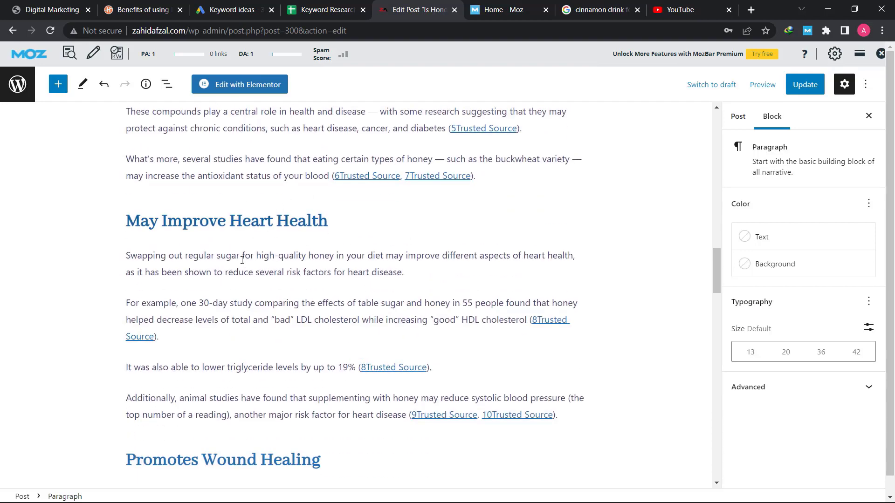
{"action": "scroll", "coordinate": [240, 266], "scroll_direction": "down", "scroll_amount": 3}
{"action": "scroll", "coordinate": [240, 266], "scroll_direction": "down", "scroll_amount": 9}
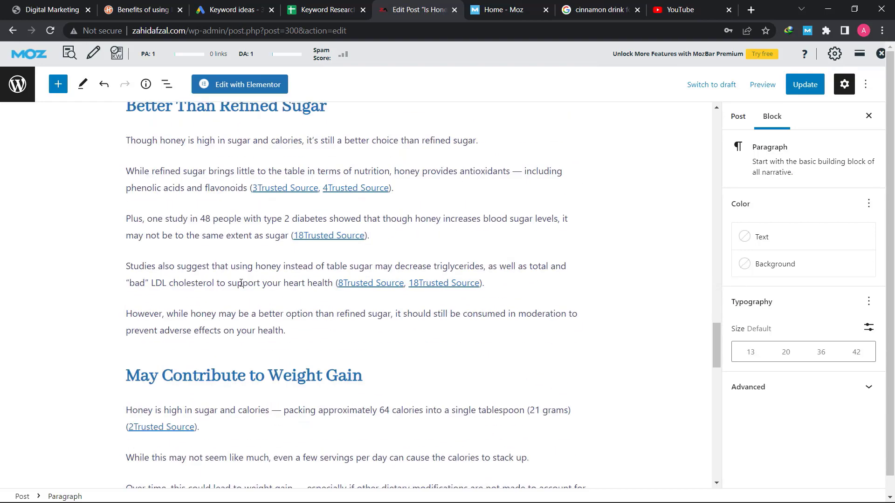
{"action": "scroll", "coordinate": [241, 283], "scroll_direction": "down", "scroll_amount": 7}
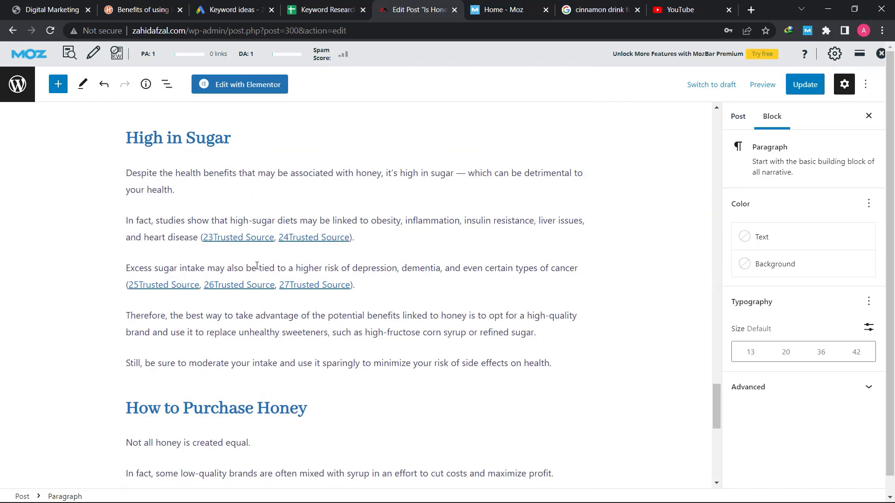
{"action": "scroll", "coordinate": [257, 266], "scroll_direction": "down", "scroll_amount": 9}
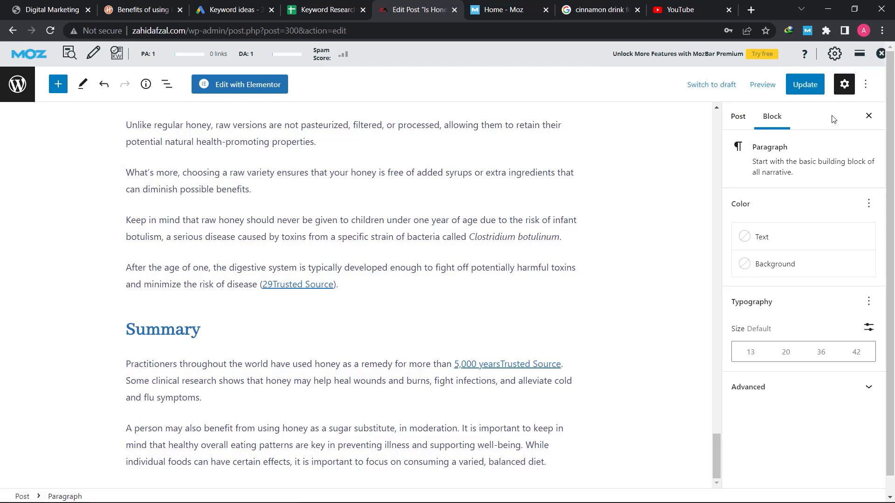
{"action": "left_click", "coordinate": [815, 87]}
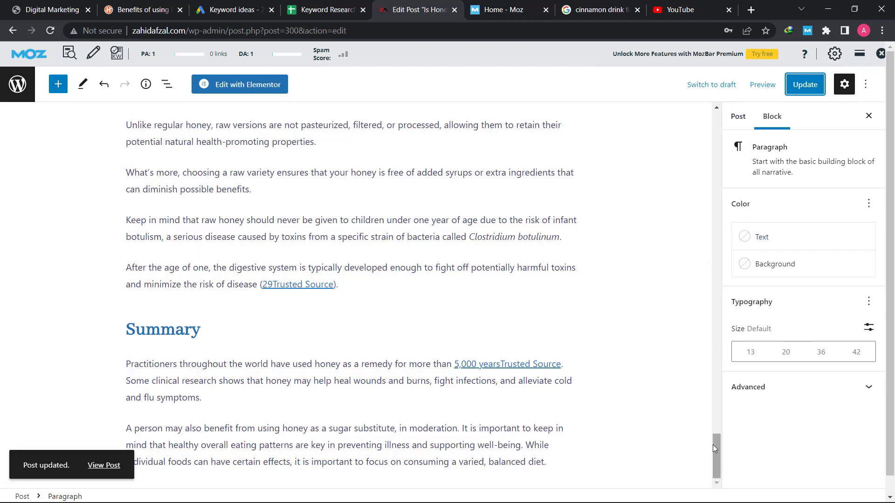
{"action": "left_click_drag", "start_coordinate": [712, 445], "coordinate": [711, 108]}
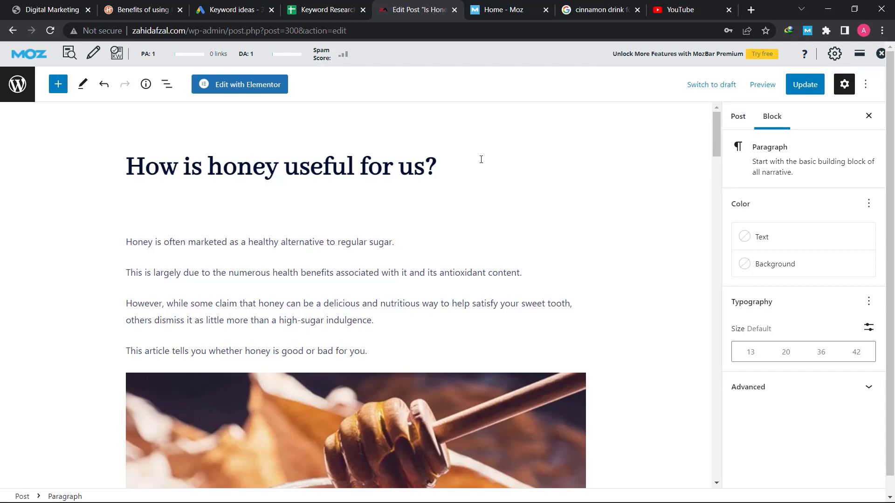
Review the Keyword Research sheet, Moz, cinnamon drink search and Keyword ideas tabs in turn
{"action": "left_click", "coordinate": [322, 9]}
{"action": "left_click_drag", "start_coordinate": [76, 153], "coordinate": [33, 246]}
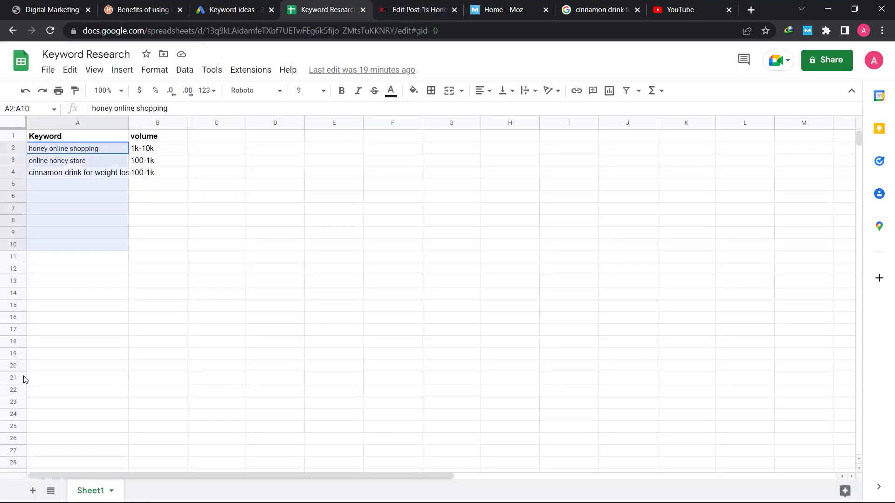
{"action": "left_click", "coordinate": [90, 369]}
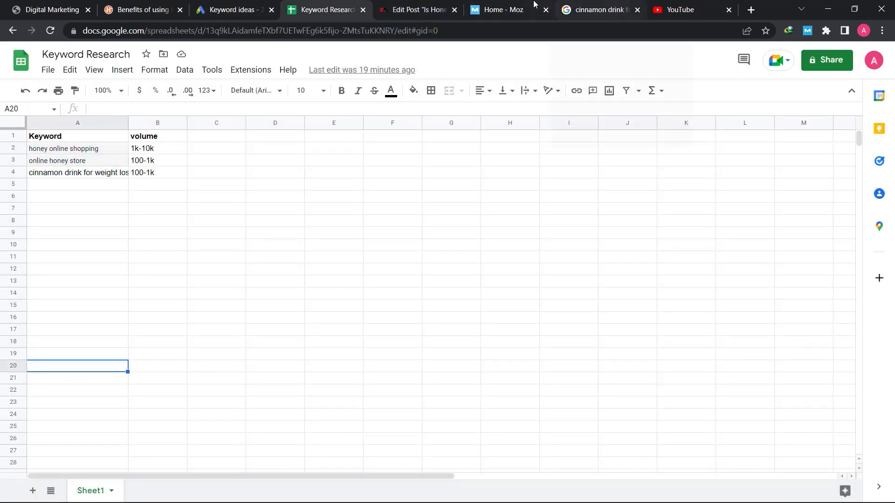
{"action": "left_click", "coordinate": [535, 8]}
{"action": "left_click", "coordinate": [621, 6]}
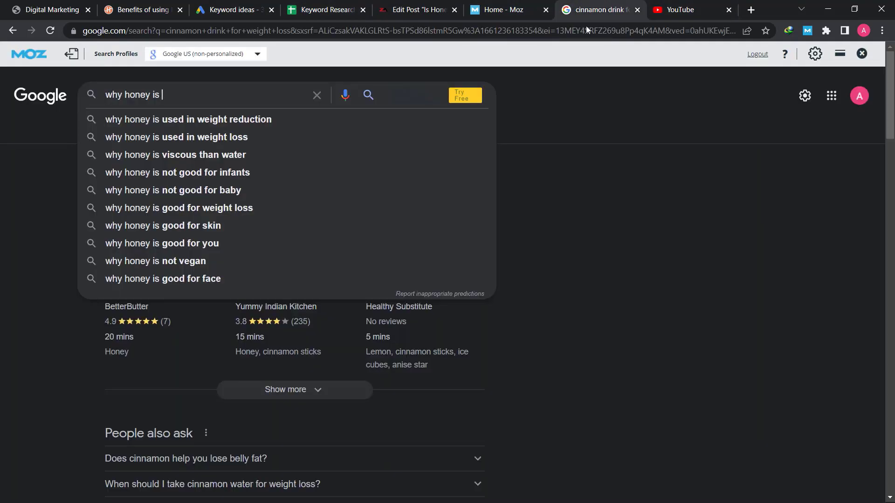
{"action": "left_click", "coordinate": [256, 6]}
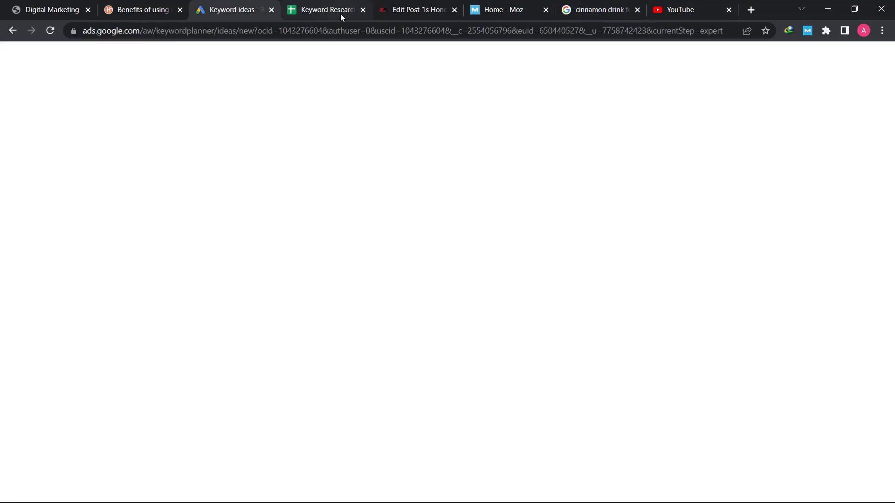
{"action": "left_click", "coordinate": [411, 9]}
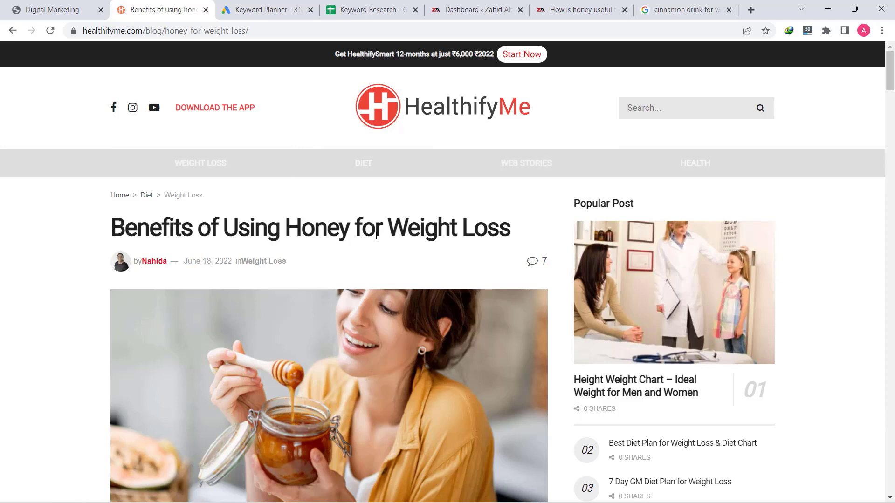
Read the HealthifyMe honey weight-loss article down to its Summary and scroll back up
{"action": "scroll", "coordinate": [326, 235], "scroll_direction": "down", "scroll_amount": 3}
{"action": "scroll", "coordinate": [186, 219], "scroll_direction": "up", "scroll_amount": 3}
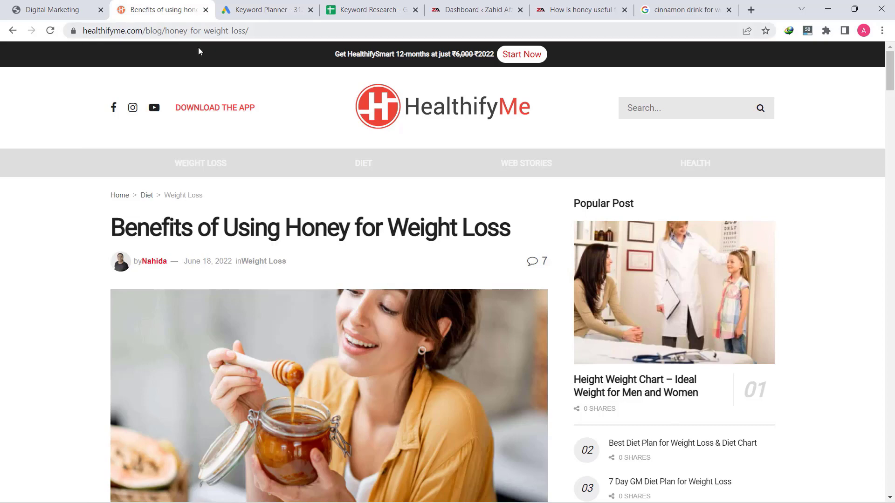
{"action": "scroll", "coordinate": [306, 141], "scroll_direction": "down", "scroll_amount": 9}
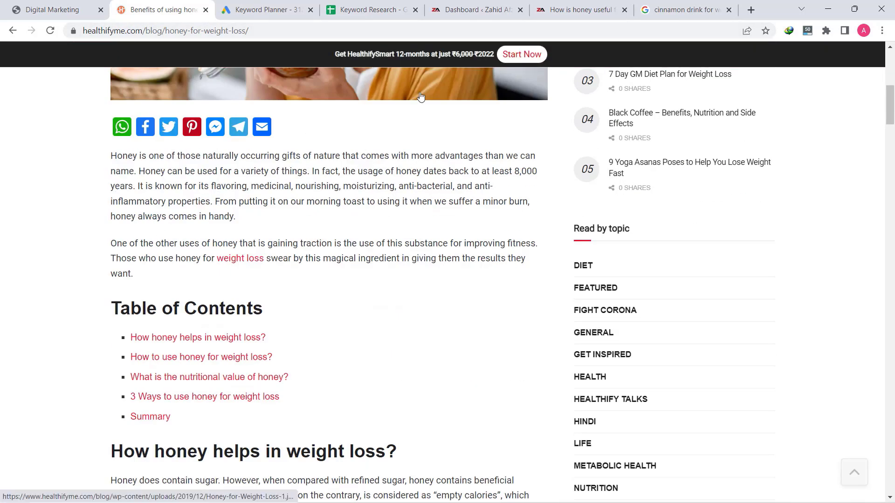
{"action": "scroll", "coordinate": [310, 234], "scroll_direction": "down", "scroll_amount": 8}
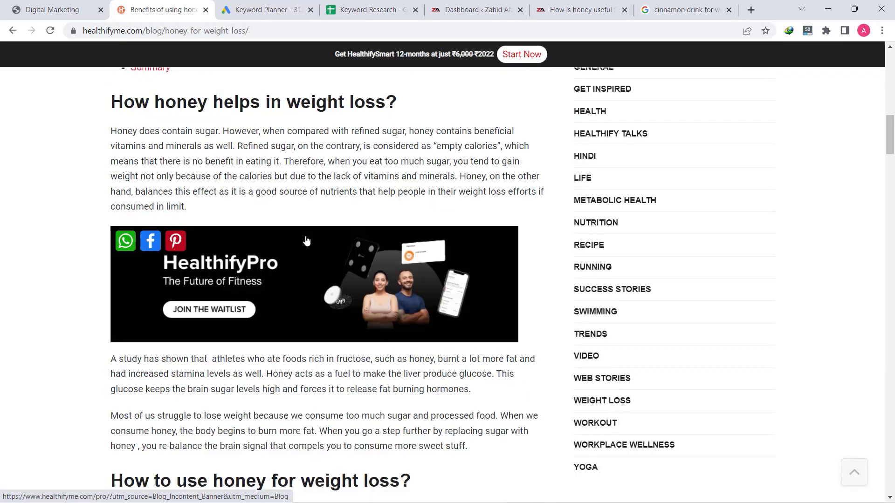
{"action": "scroll", "coordinate": [250, 261], "scroll_direction": "down", "scroll_amount": 12}
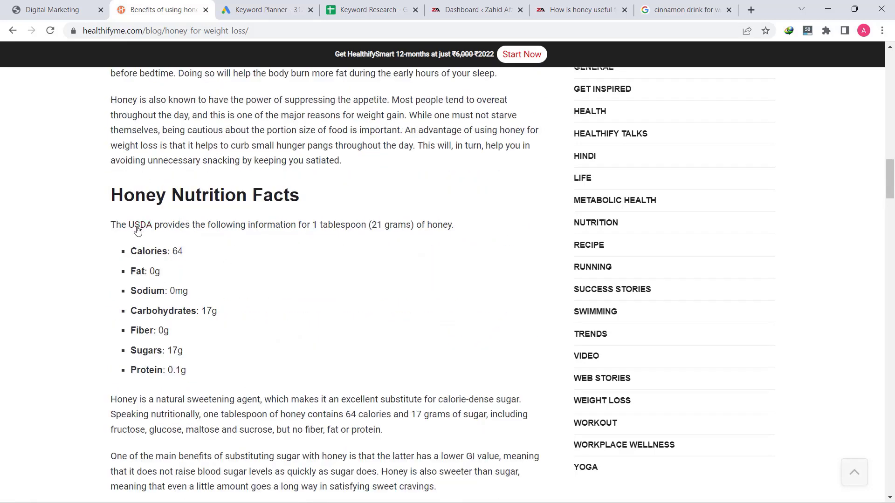
{"action": "scroll", "coordinate": [189, 288], "scroll_direction": "down", "scroll_amount": 20}
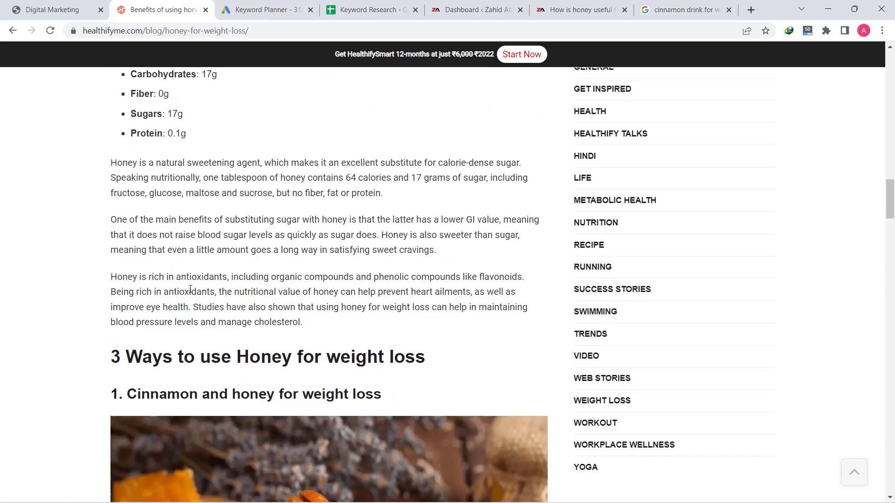
{"action": "scroll", "coordinate": [193, 293], "scroll_direction": "down", "scroll_amount": 8}
{"action": "scroll", "coordinate": [193, 292], "scroll_direction": "down", "scroll_amount": 10}
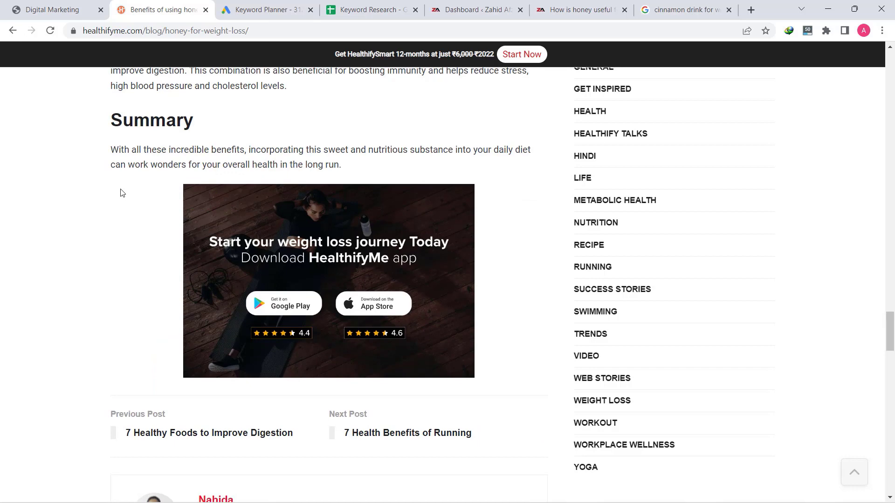
{"action": "scroll", "coordinate": [135, 185], "scroll_direction": "up", "scroll_amount": 20}
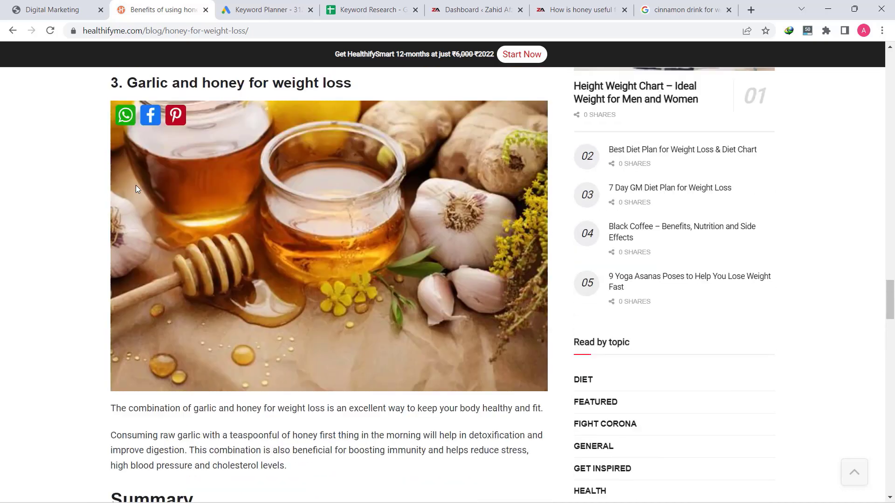
{"action": "scroll", "coordinate": [147, 180], "scroll_direction": "up", "scroll_amount": 20}
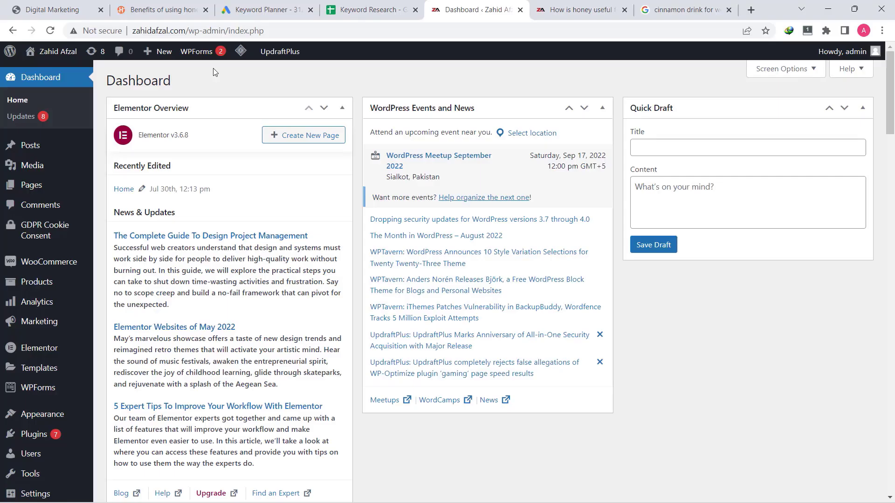
Open 'How is honey useful for us?' for editing from the All Posts list
{"action": "mouse_move", "coordinate": [30, 145]}
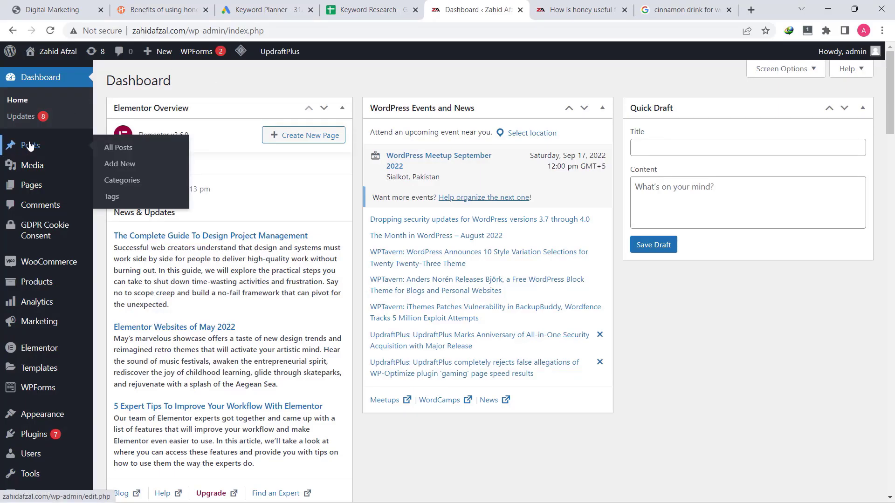
{"action": "left_click", "coordinate": [116, 152]}
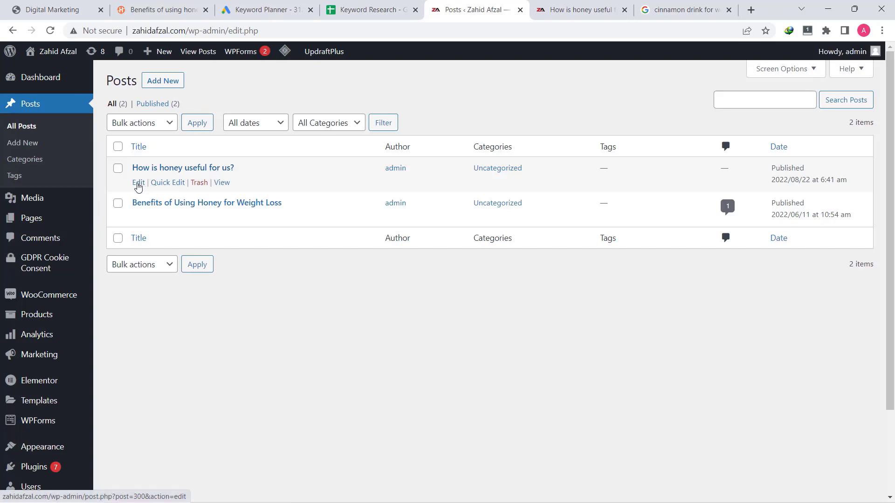
{"action": "left_click", "coordinate": [138, 183]}
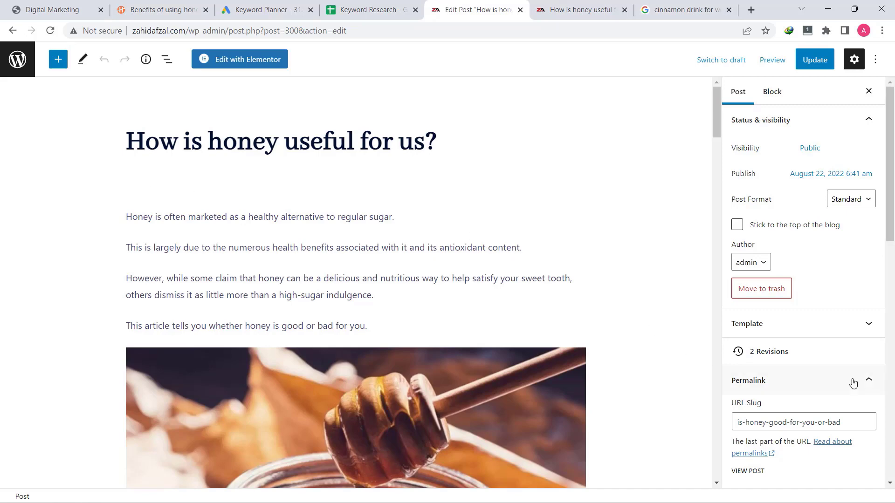
{"action": "left_click", "coordinate": [766, 387]}
{"action": "left_click", "coordinate": [779, 386]}
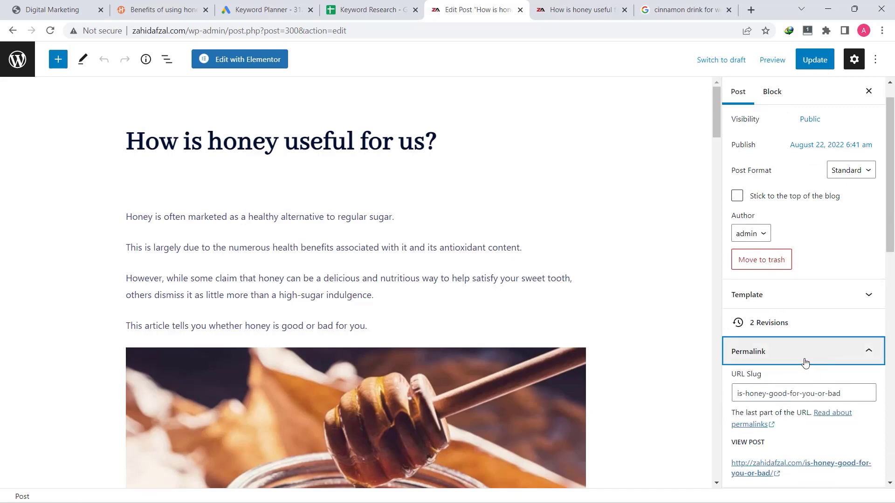
{"action": "scroll", "coordinate": [791, 367], "scroll_direction": "down", "scroll_amount": 3}
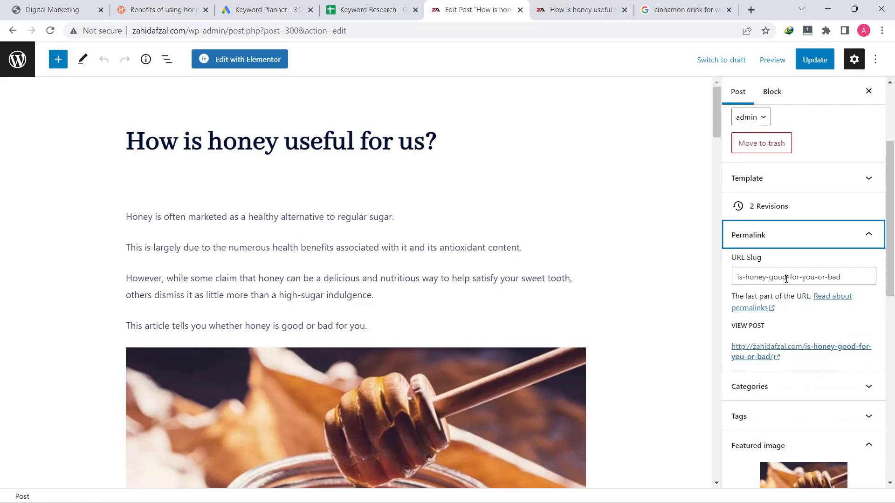
{"action": "left_click_drag", "start_coordinate": [744, 277], "coordinate": [849, 278]}
{"action": "left_click", "coordinate": [850, 278]}
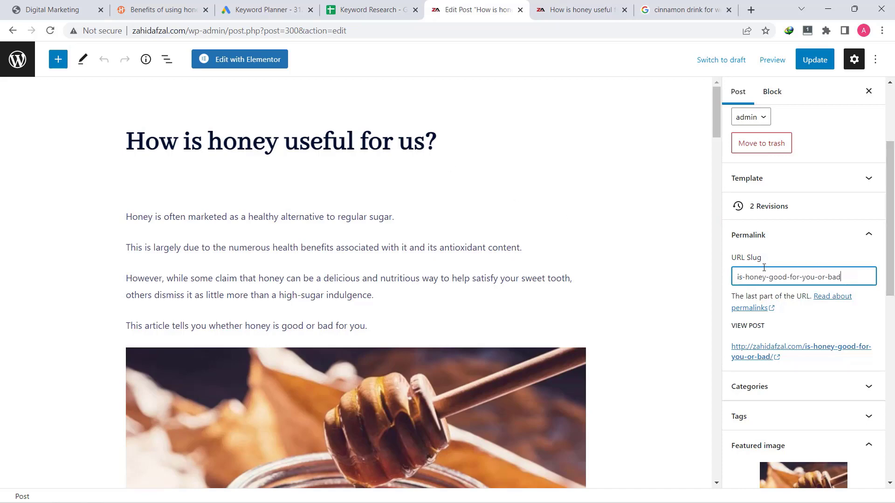
{"action": "left_click_drag", "start_coordinate": [753, 276], "coordinate": [822, 276]}
{"action": "left_click", "coordinate": [834, 270]}
Open the WordPress admin in a new tab and go to Settings > Permalinks
{"action": "right_click", "coordinate": [16, 62]}
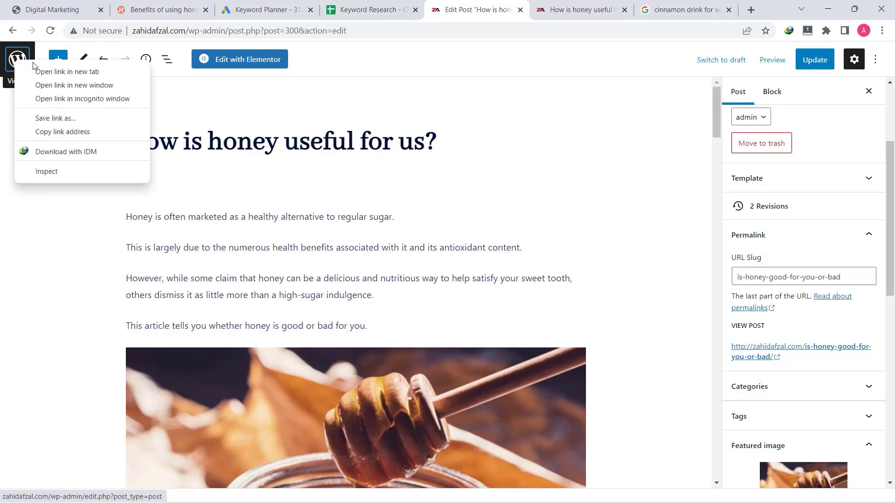
{"action": "left_click", "coordinate": [52, 71]}
{"action": "left_click", "coordinate": [501, 10]}
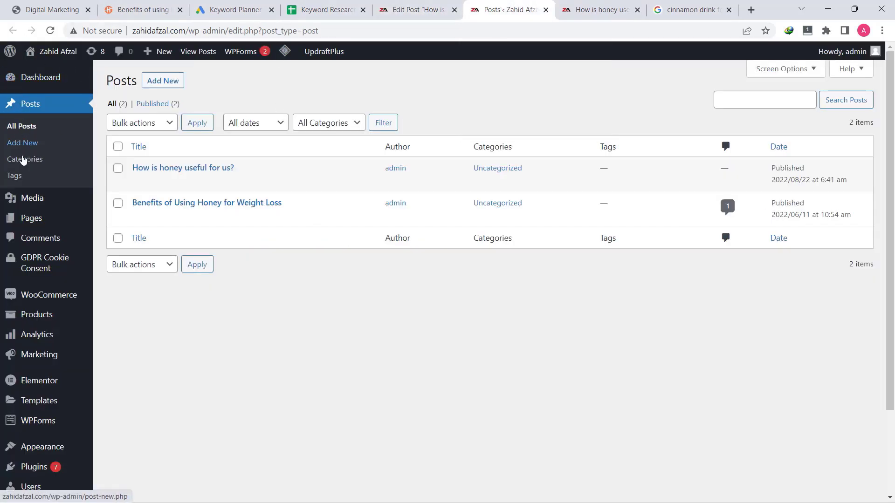
{"action": "scroll", "coordinate": [19, 382], "scroll_direction": "down", "scroll_amount": 2}
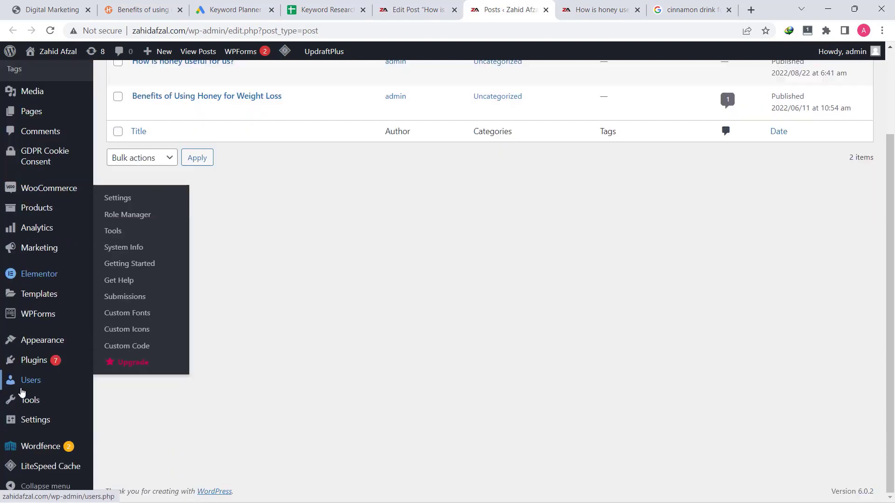
{"action": "mouse_move", "coordinate": [35, 422]}
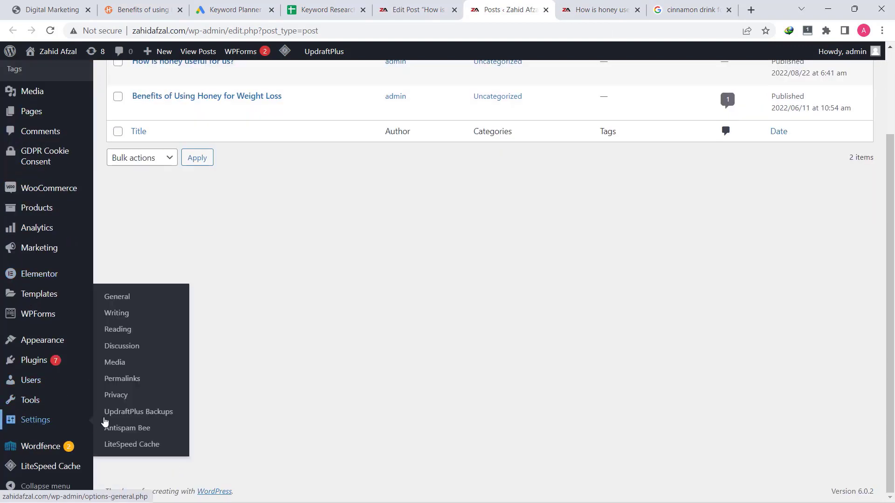
{"action": "left_click", "coordinate": [132, 385]}
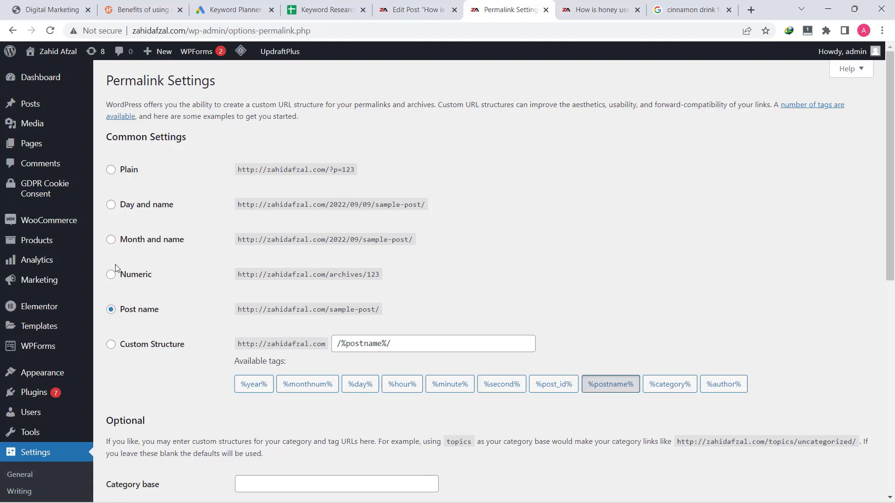
Compare Numeric, Month and name, Day and name options, then save Post name as permalink structure
{"action": "left_click", "coordinate": [112, 311]}
{"action": "left_click", "coordinate": [112, 275]}
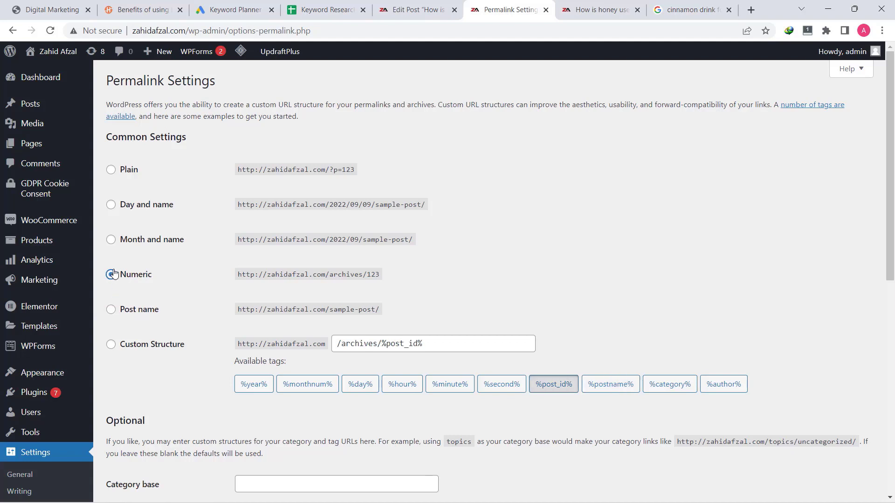
{"action": "left_click", "coordinate": [112, 241]}
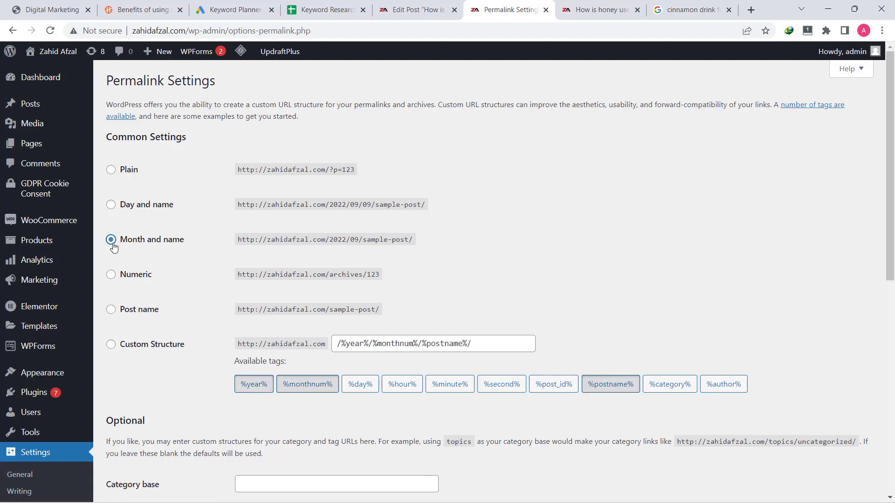
{"action": "left_click", "coordinate": [110, 205]}
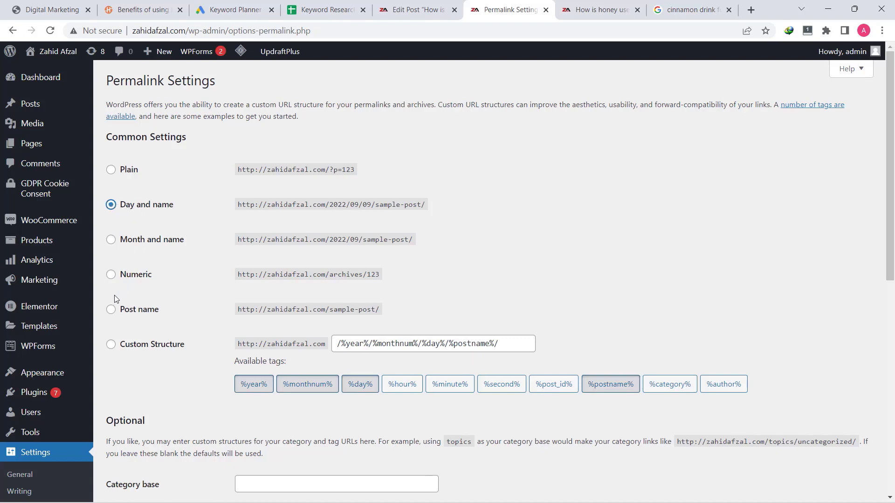
{"action": "left_click", "coordinate": [112, 312]}
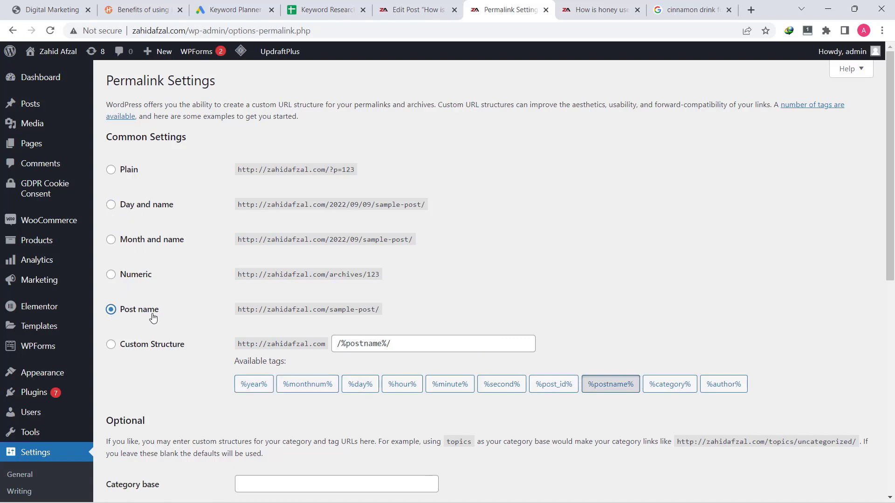
{"action": "scroll", "coordinate": [153, 319], "scroll_direction": "down", "scroll_amount": 10}
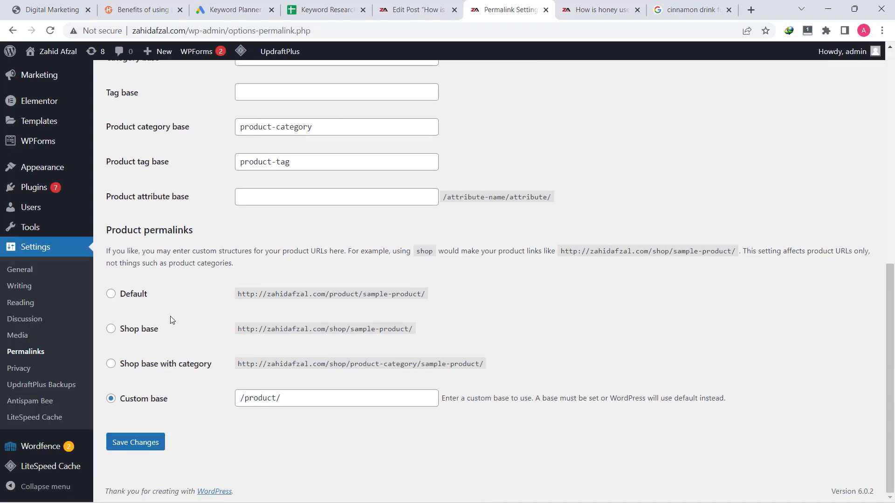
{"action": "left_click", "coordinate": [134, 446]}
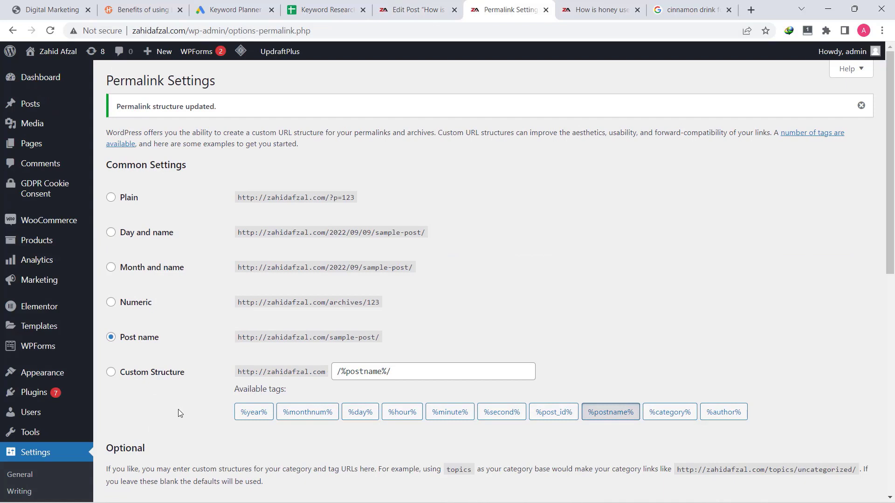
{"action": "mouse_move", "coordinate": [34, 114]}
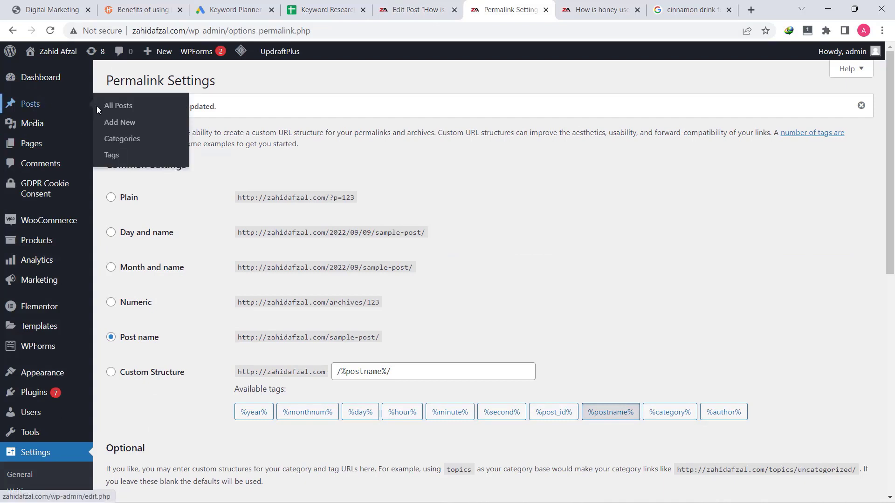
Reopen the honey post in the editor, close the older Edit Post tab, and expand Permalink
{"action": "left_click", "coordinate": [112, 110]}
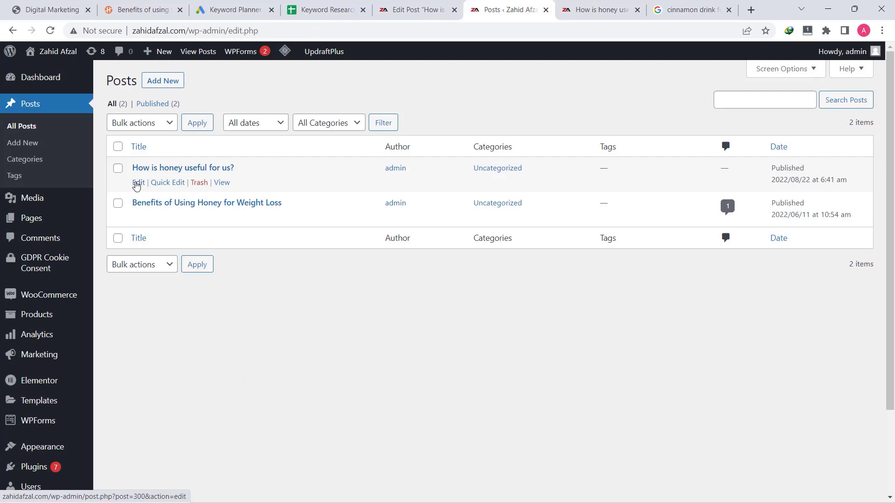
{"action": "left_click", "coordinate": [138, 184]}
{"action": "middle_click", "coordinate": [422, 10]}
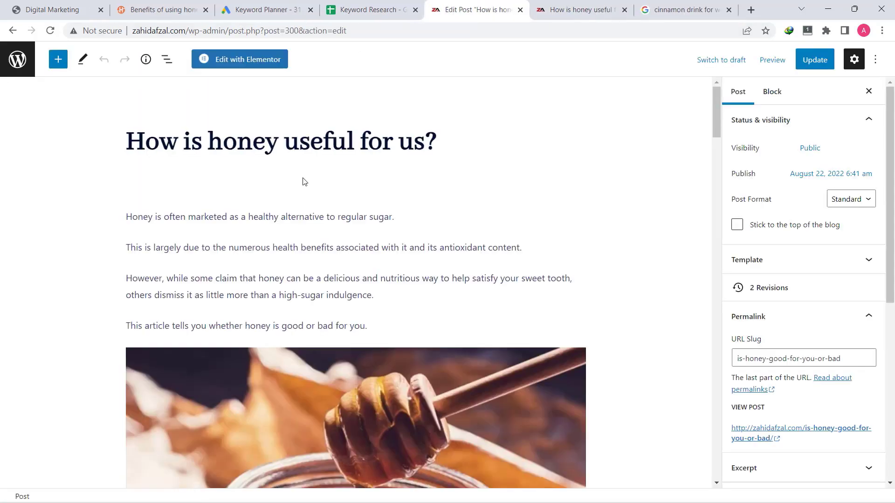
{"action": "left_click", "coordinate": [768, 389]}
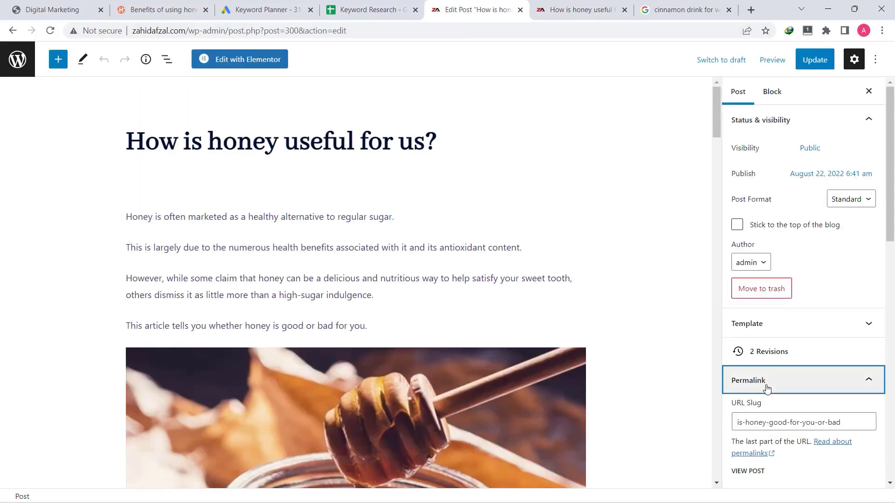
{"action": "left_click", "coordinate": [767, 389]}
{"action": "scroll", "coordinate": [767, 389], "scroll_direction": "down", "scroll_amount": 4}
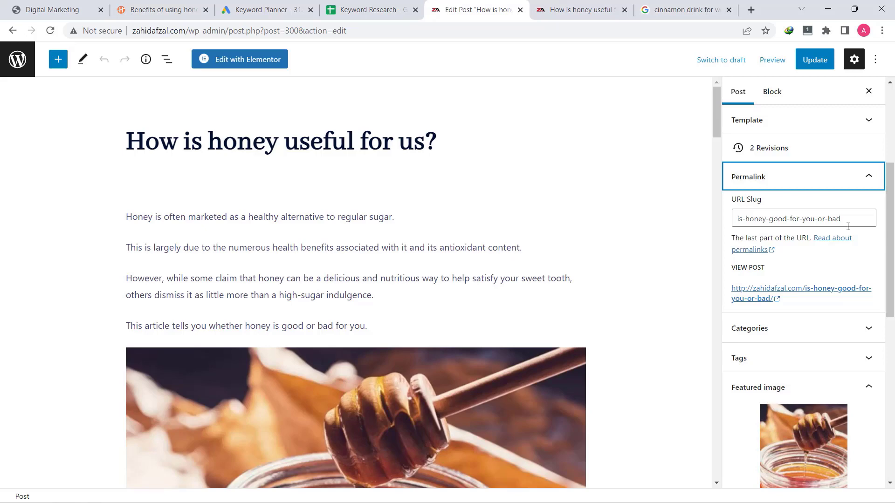
Append the test characters '-jjksajkd' to the end of the post's URL slug
{"action": "left_click", "coordinate": [851, 225]}
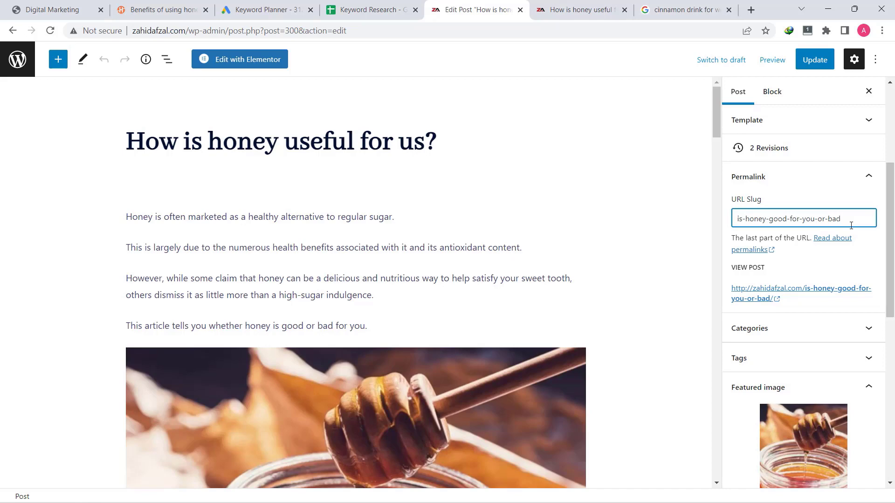
{"action": "type", "text": "-jjksajkd"}
{"action": "left_click", "coordinate": [352, 7]}
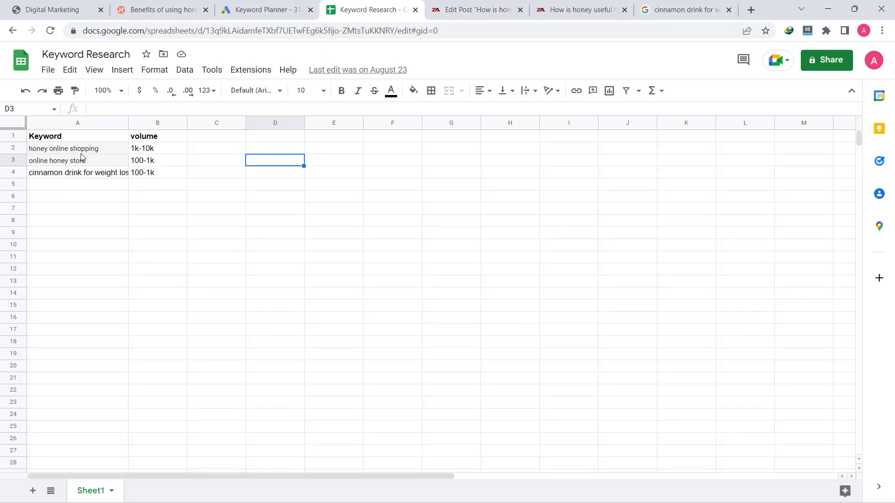
{"action": "left_click", "coordinate": [64, 171]}
{"action": "left_click", "coordinate": [67, 157]}
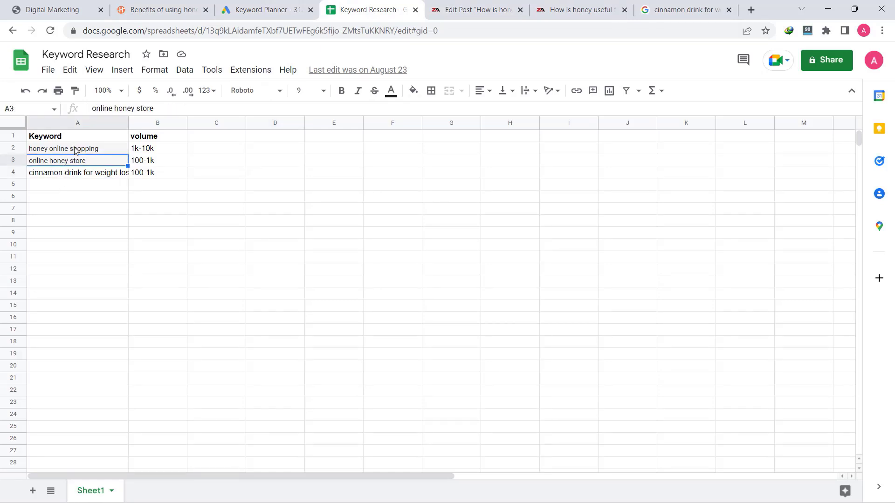
{"action": "left_click", "coordinate": [75, 149]}
{"action": "left_click", "coordinate": [542, 7]}
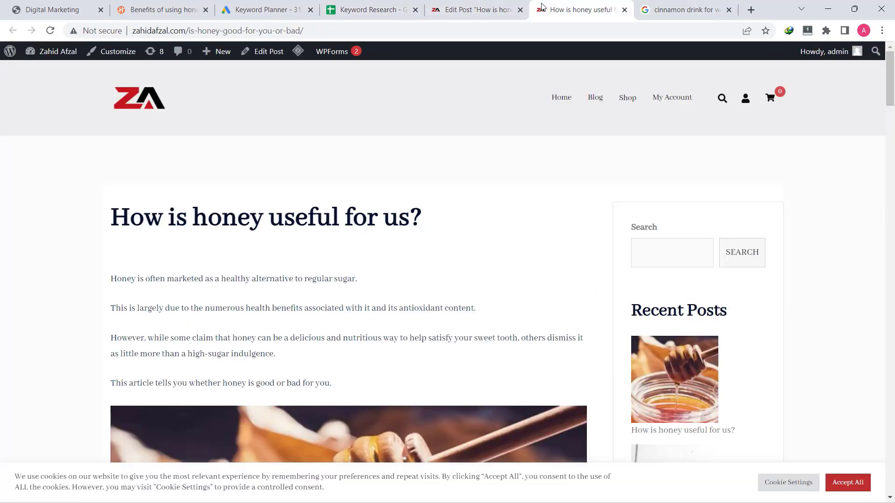
{"action": "left_click", "coordinate": [485, 8]}
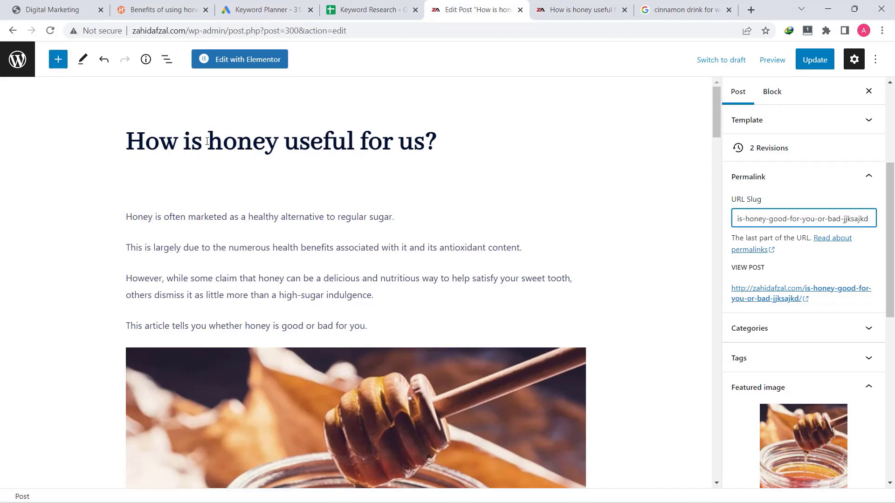
Copy the title words 'honey useful for us' and paste them over the existing URL slug
{"action": "left_click_drag", "start_coordinate": [208, 142], "coordinate": [423, 142]}
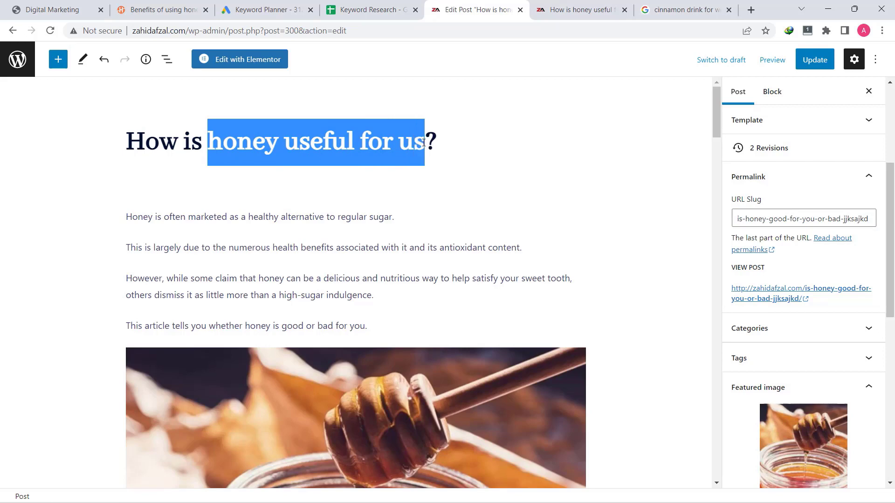
{"action": "right_click", "coordinate": [364, 133]}
{"action": "left_click", "coordinate": [409, 180]}
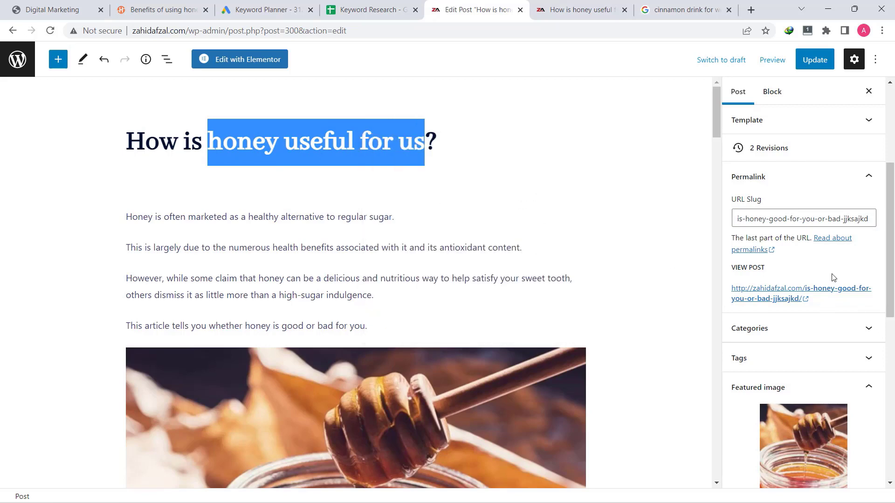
{"action": "triple_click", "coordinate": [788, 219]}
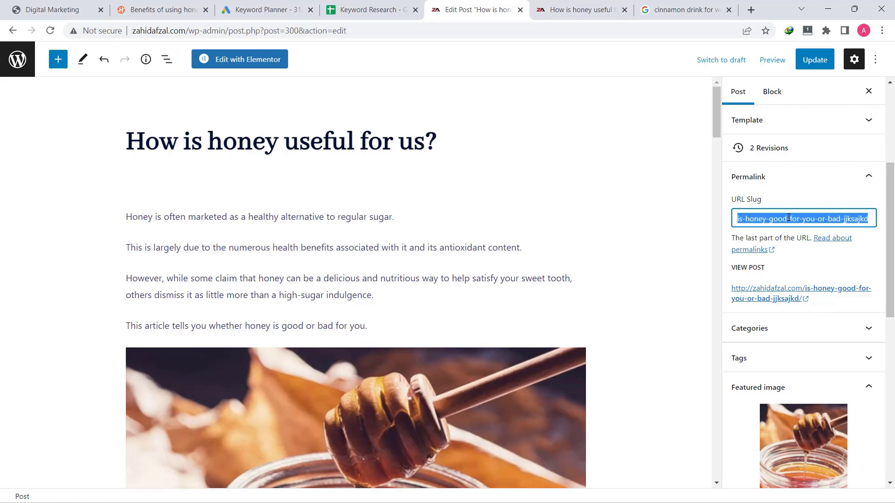
{"action": "type", "text": "V"}
{"action": "key", "text": "BackSpace"}
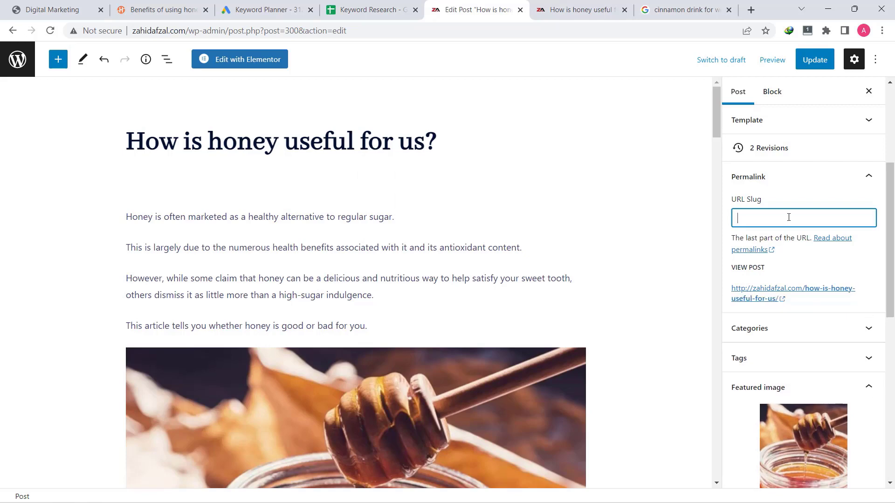
{"action": "key", "text": "ctrl+v"}
Replace the slug's spaces with hyphens so it reads 'honey-useful-for-us'
{"action": "left_click", "coordinate": [756, 217]}
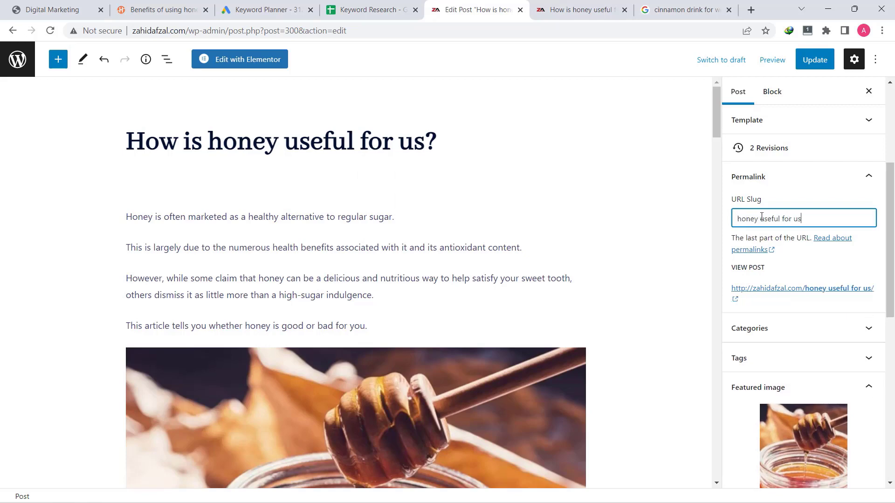
{"action": "key", "text": "Delete"}
{"action": "type", "text": "-"}
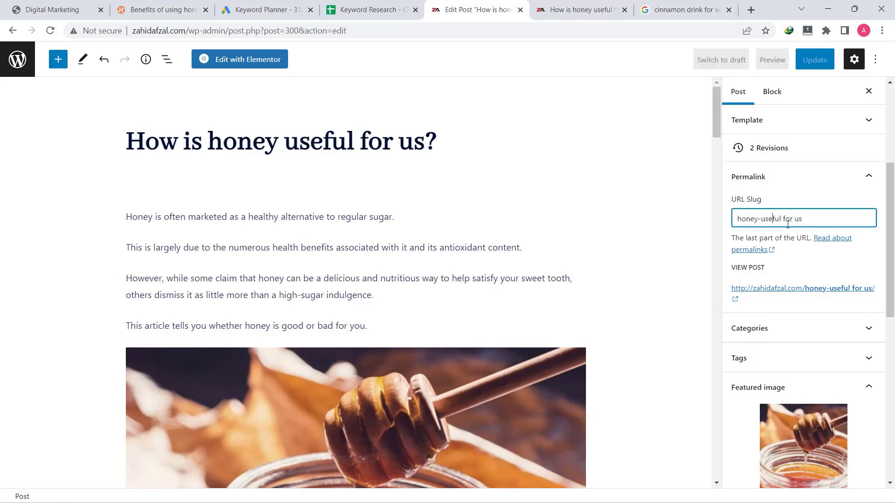
{"action": "left_click", "coordinate": [788, 225]}
{"action": "key", "text": "BackSpace"}
{"action": "type", "text": "-"}
{"action": "key", "text": "Right"}
{"action": "key", "text": "Right"}
{"action": "key", "text": "Right"}
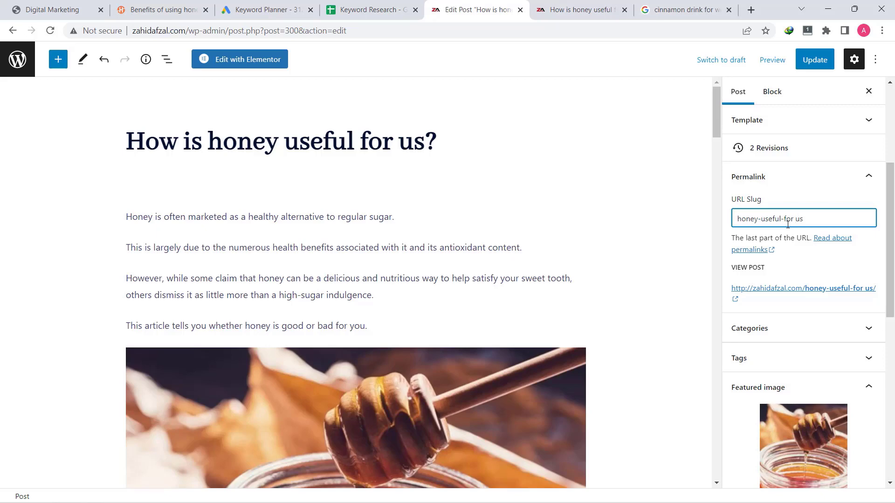
{"action": "key", "text": "BackSpace"}
{"action": "type", "text": "-"}
{"action": "type", "text": "-"}
{"action": "type", "text": "honey"}
{"action": "key", "text": "BackSpace"}
{"action": "key", "text": "BackSpace"}
{"action": "key", "text": "BackSpace"}
{"action": "key", "text": "BackSpace"}
{"action": "key", "text": "BackSpace"}
{"action": "key", "text": "BackSpace"}
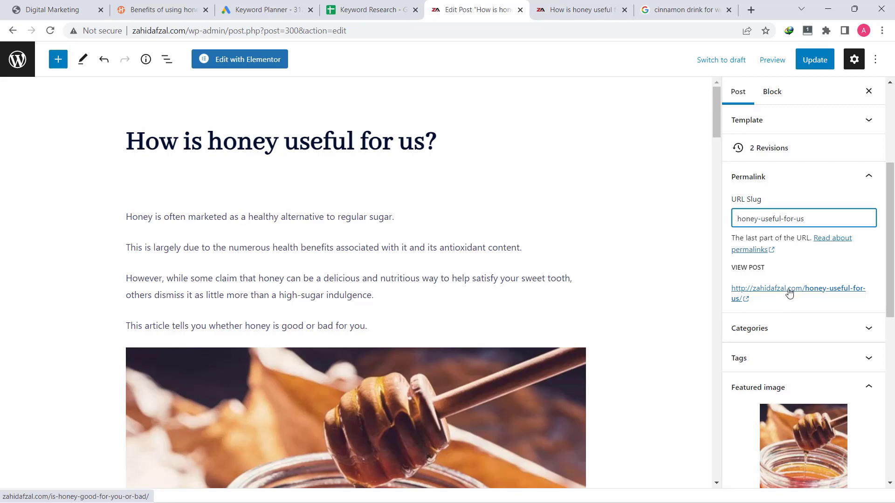
{"action": "double_click", "coordinate": [751, 221]}
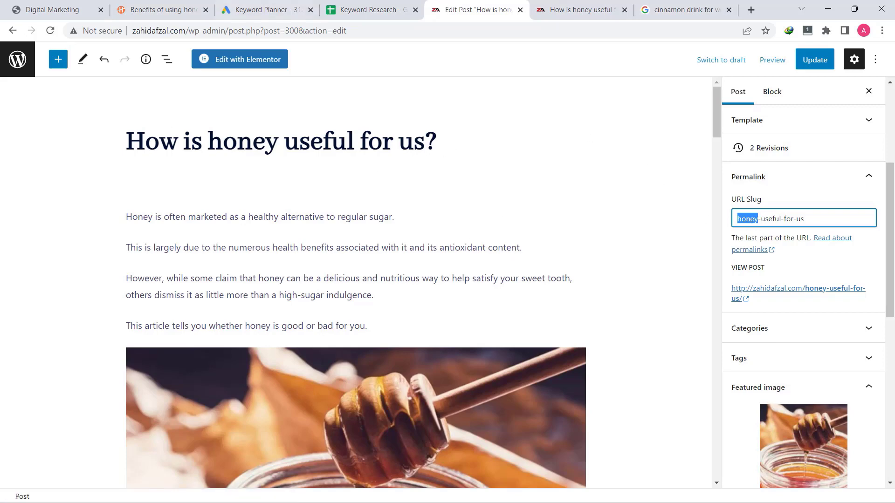
{"action": "left_click", "coordinate": [336, 7]}
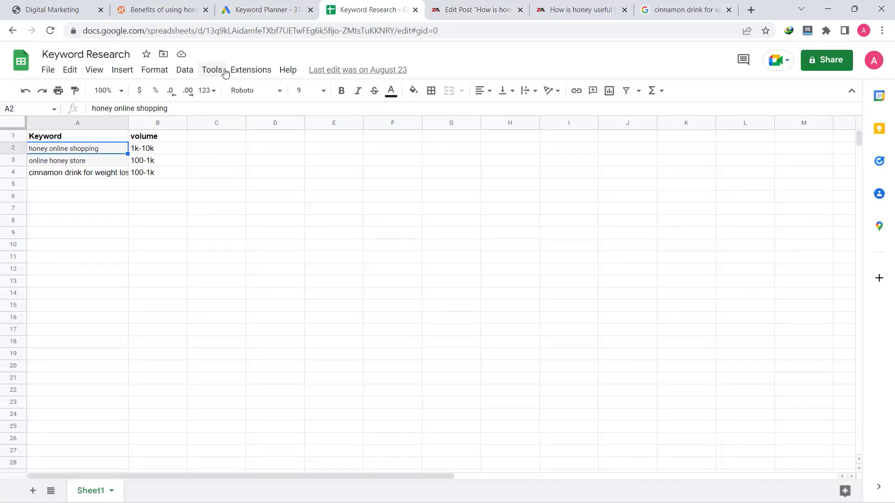
{"action": "left_click", "coordinate": [451, 11]}
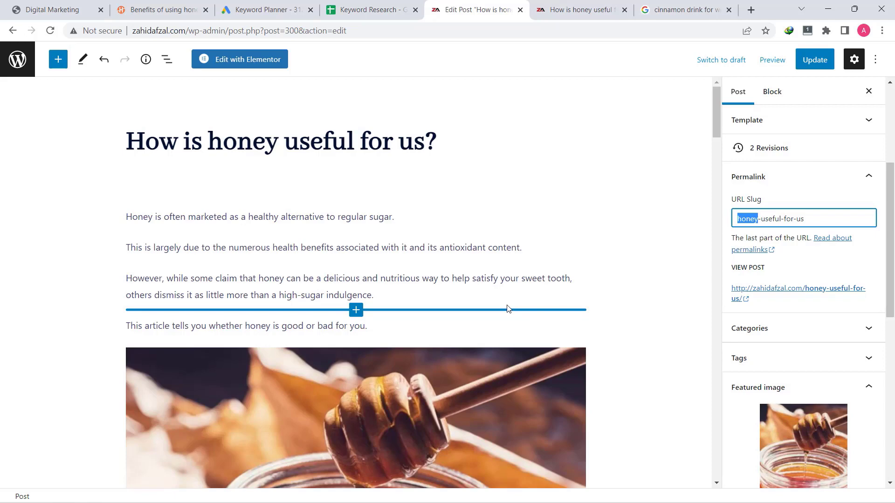
Examine the HealthifyMe article's 'honey-for-weight-loss' URL slug alongside its title
{"action": "left_click", "coordinate": [160, 9]}
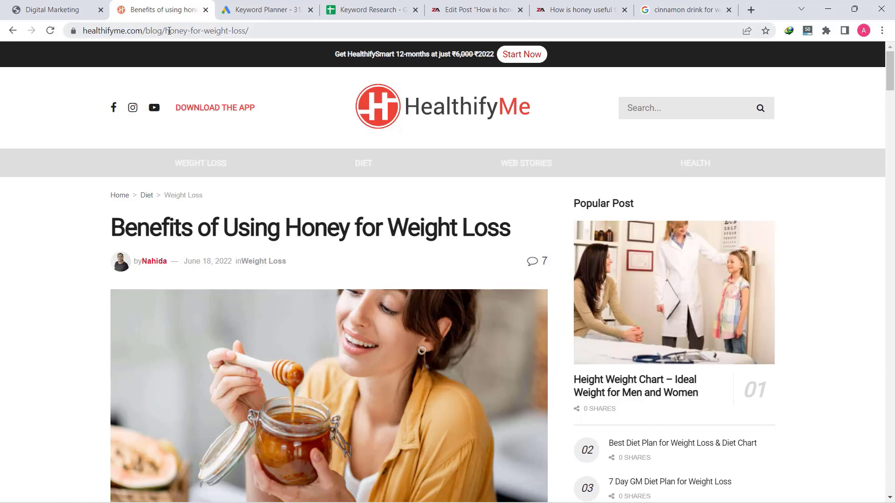
{"action": "left_click_drag", "start_coordinate": [167, 30], "coordinate": [243, 45]}
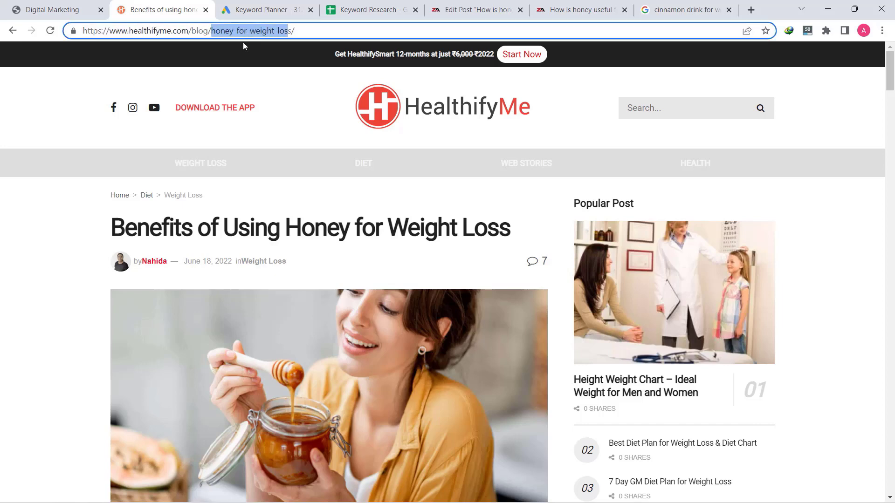
{"action": "left_click", "coordinate": [268, 29]}
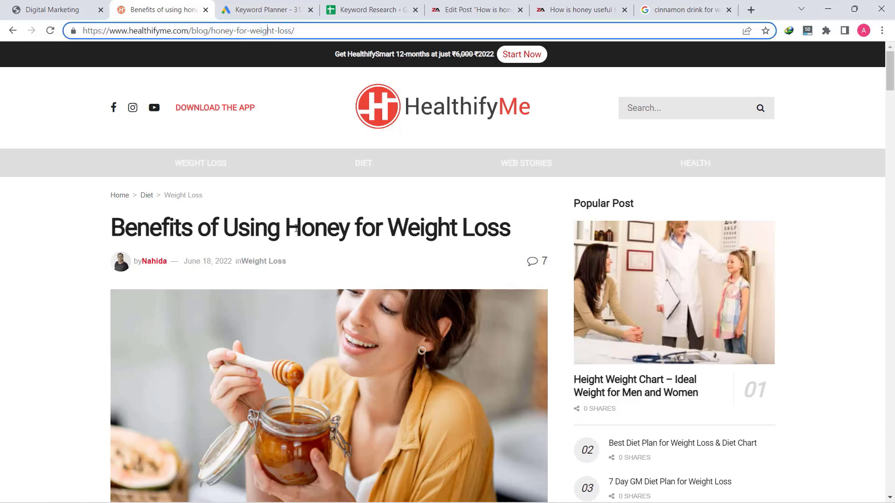
{"action": "left_click_drag", "start_coordinate": [296, 228], "coordinate": [511, 229]}
{"action": "left_click", "coordinate": [394, 228]}
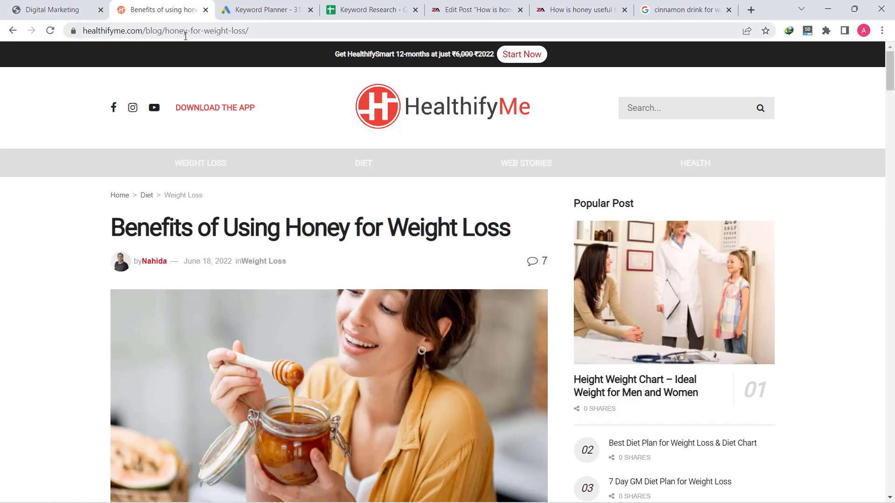
{"action": "left_click", "coordinate": [183, 34]}
{"action": "left_click", "coordinate": [175, 33]}
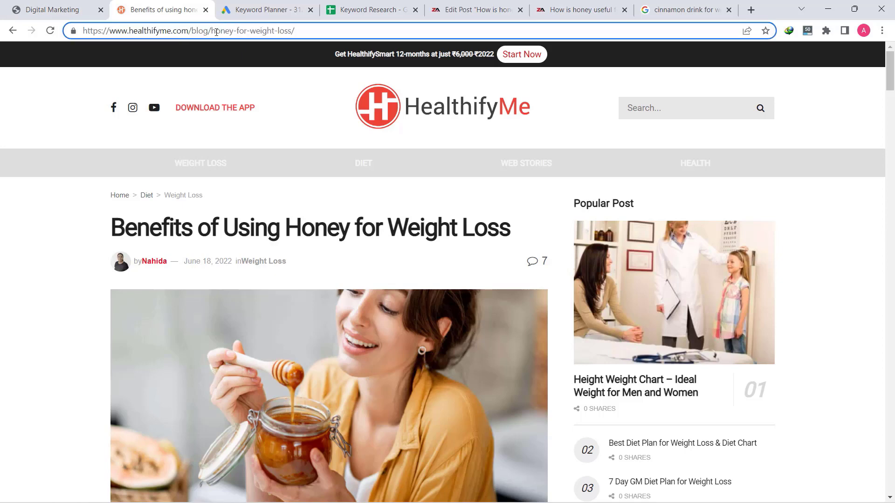
{"action": "left_click_drag", "start_coordinate": [212, 30], "coordinate": [287, 32]}
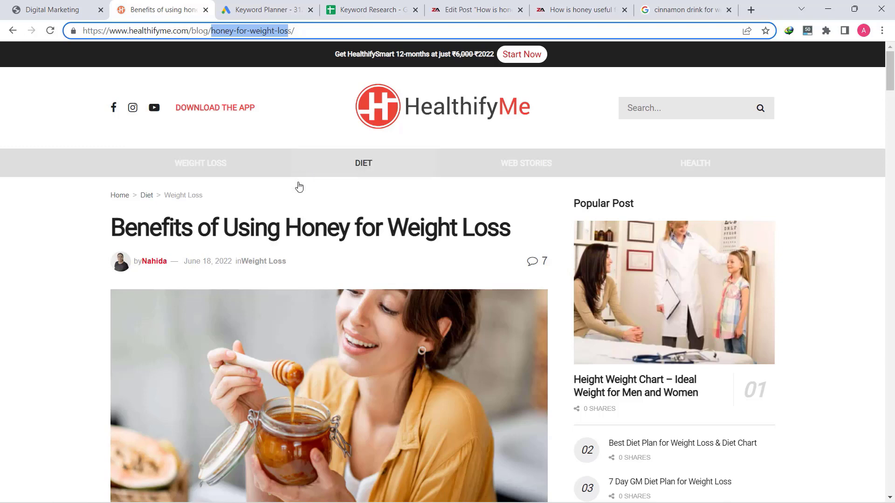
{"action": "left_click_drag", "start_coordinate": [301, 224], "coordinate": [554, 248]}
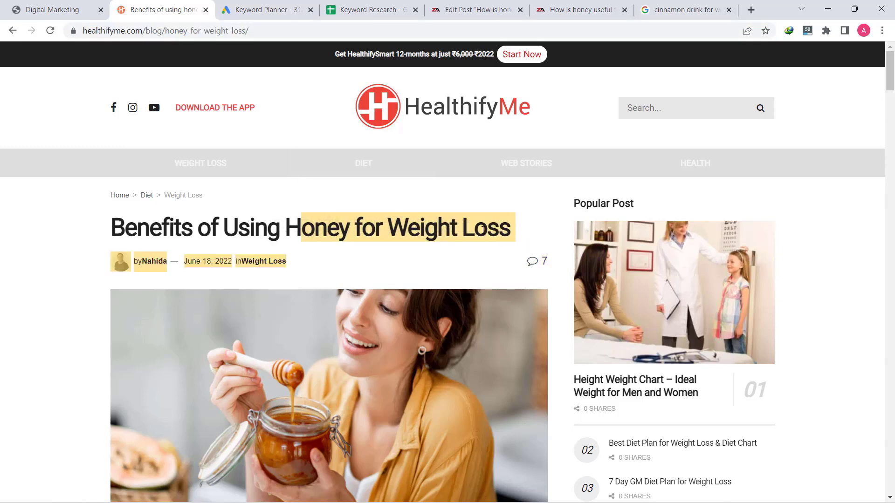
{"action": "left_click", "coordinate": [332, 200]}
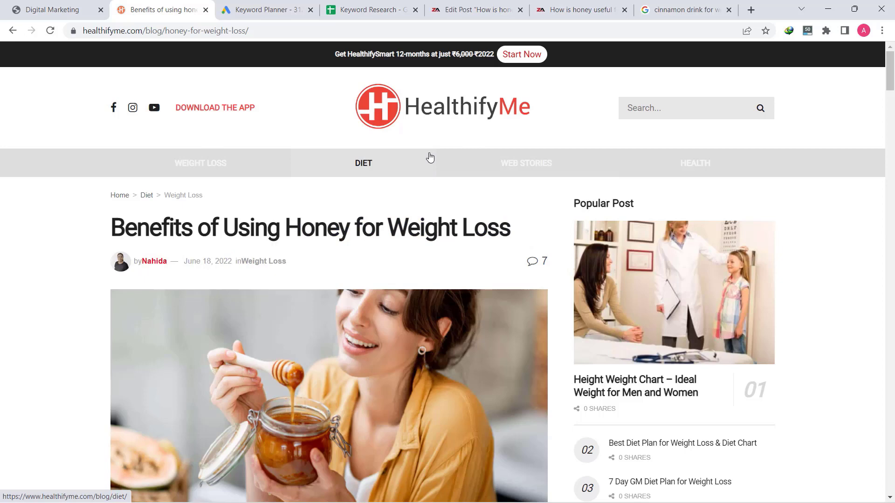
Return to the honey post editor and select its second paragraph
{"action": "left_click", "coordinate": [482, 10]}
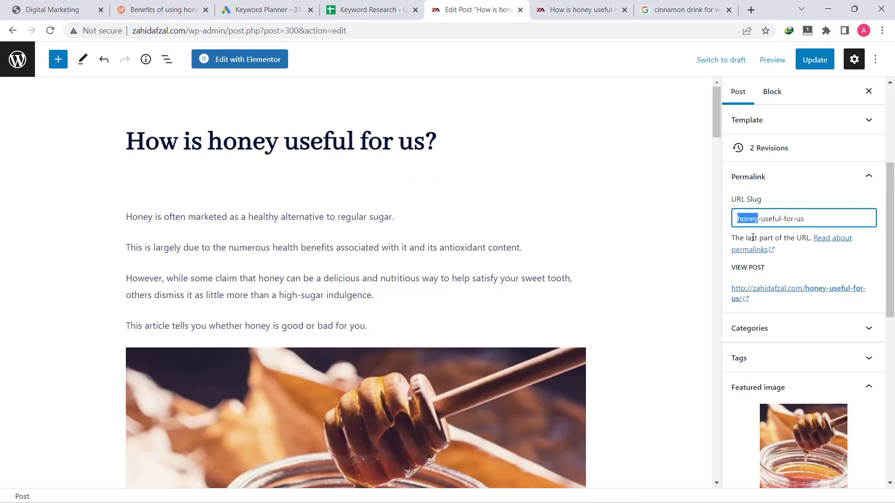
{"action": "left_click", "coordinate": [587, 240]}
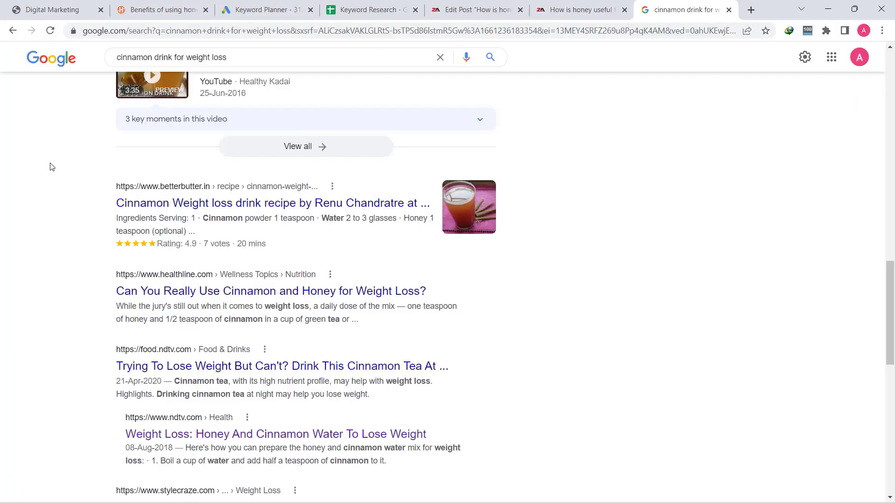
Rerun the Google search for 'cinnamon drink for weight loss' and scroll its results
{"action": "scroll", "coordinate": [83, 148], "scroll_direction": "up", "scroll_amount": 15}
{"action": "left_click", "coordinate": [247, 70]}
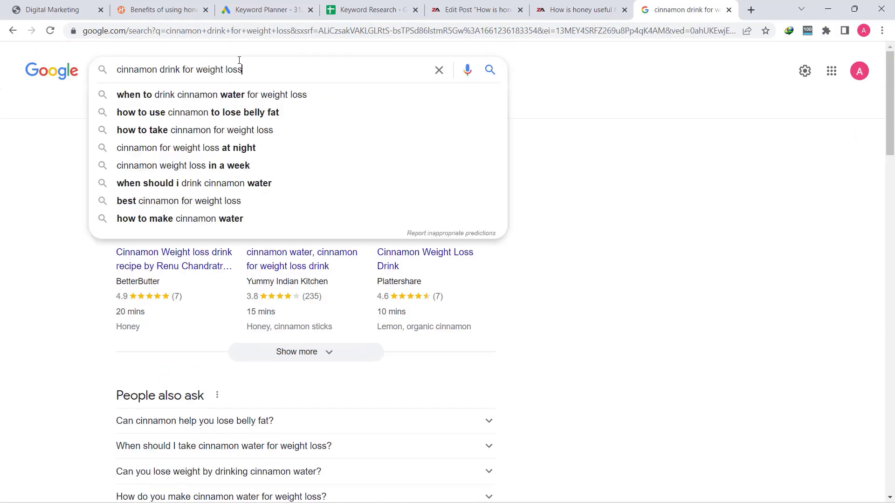
{"action": "left_click", "coordinate": [491, 68]}
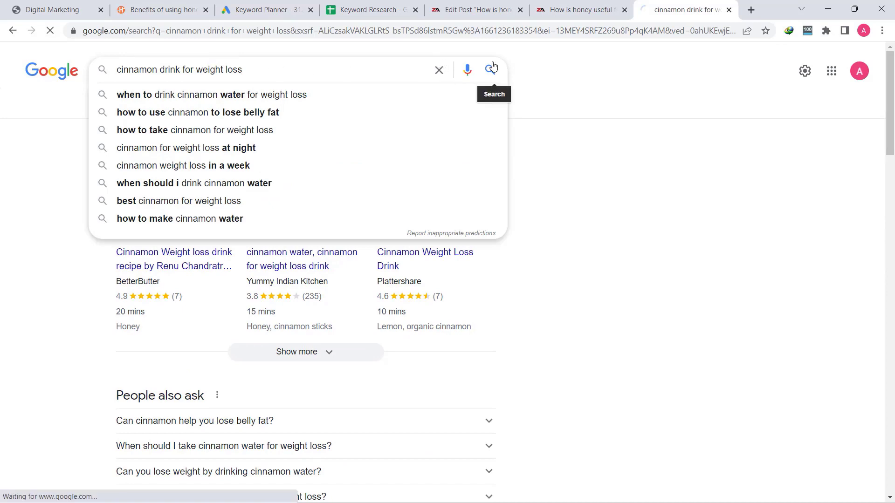
{"action": "scroll", "coordinate": [84, 202], "scroll_direction": "down", "scroll_amount": 9}
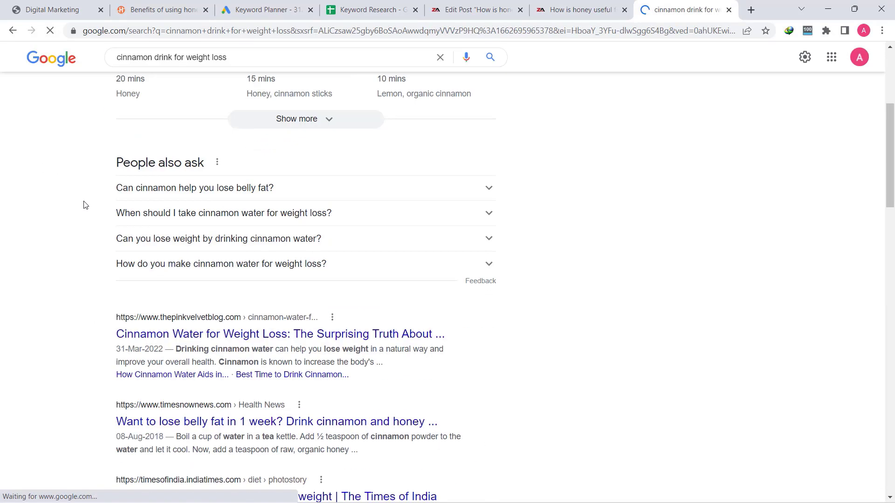
{"action": "scroll", "coordinate": [184, 176], "scroll_direction": "up", "scroll_amount": 1}
{"action": "scroll", "coordinate": [279, 198], "scroll_direction": "up", "scroll_amount": 1}
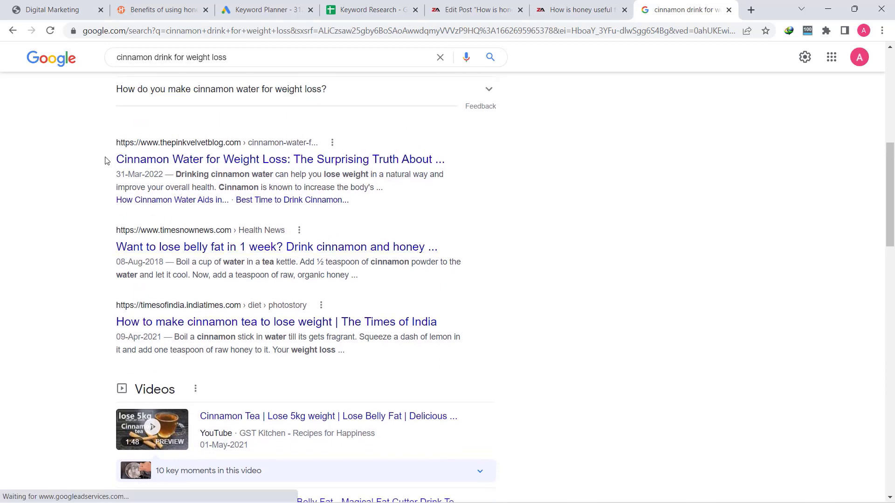
Examine the first result's title and snippet, then go back to the honey post editor
{"action": "left_click_drag", "start_coordinate": [106, 161], "coordinate": [409, 161]}
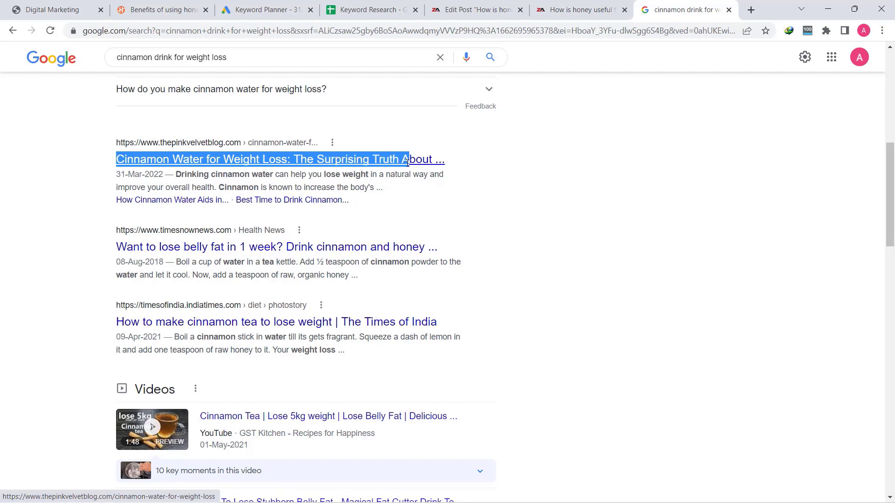
{"action": "left_click", "coordinate": [75, 162]}
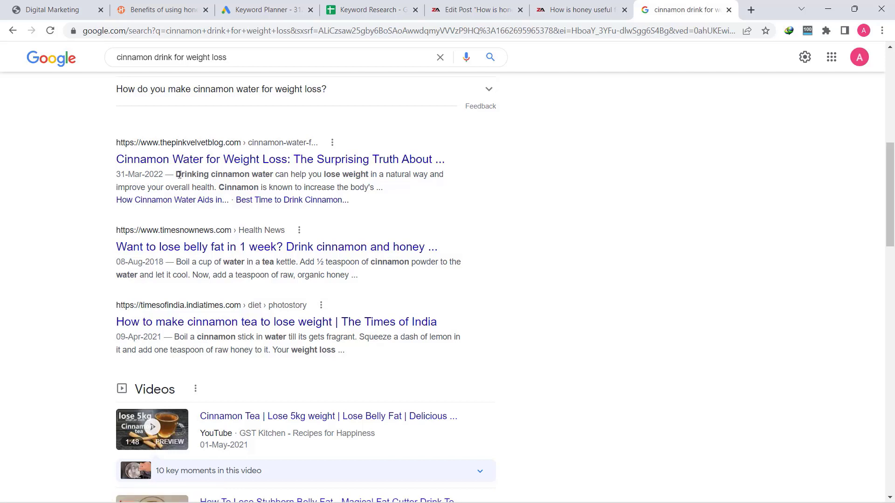
{"action": "left_click_drag", "start_coordinate": [181, 174], "coordinate": [381, 191]}
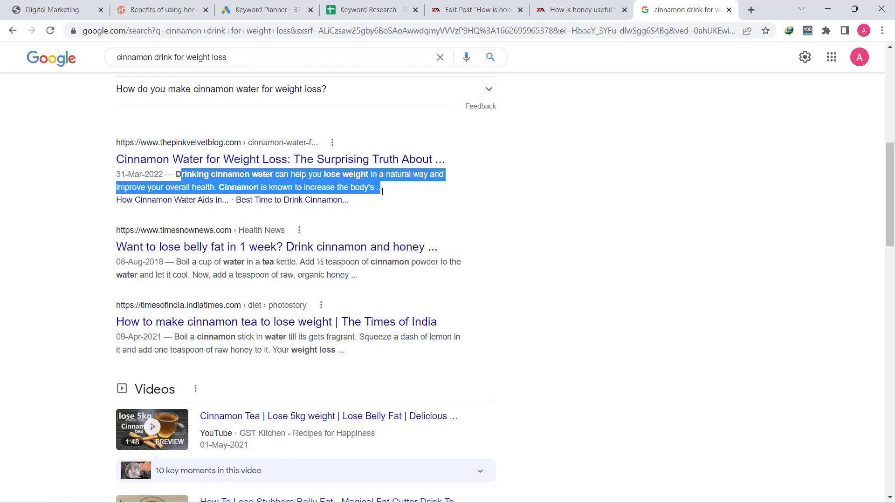
{"action": "left_click", "coordinate": [349, 186]}
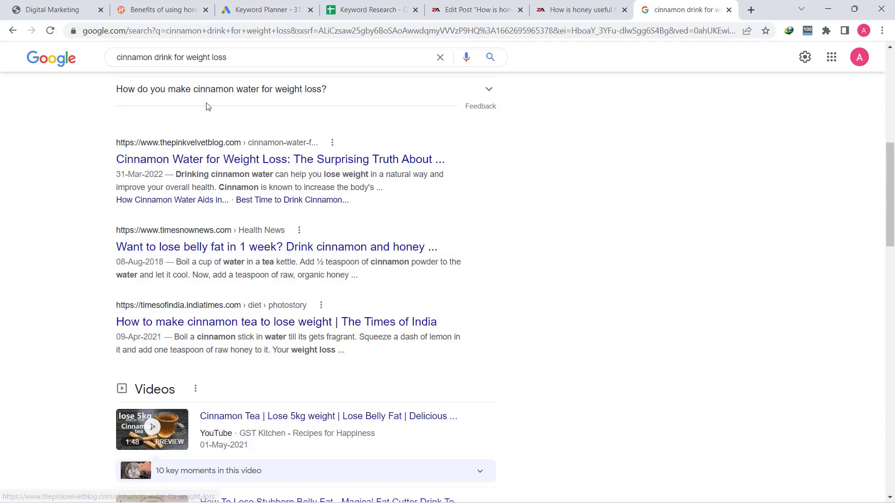
{"action": "left_click", "coordinate": [485, 7]}
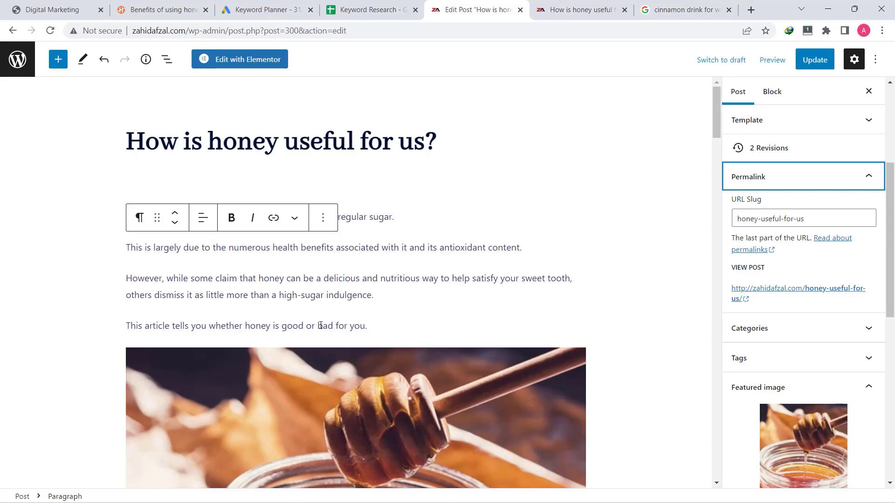
Open the site's posts list in a new tab from the dashboard menu
{"action": "left_click", "coordinate": [279, 326]}
{"action": "scroll", "coordinate": [284, 324], "scroll_direction": "down", "scroll_amount": 10}
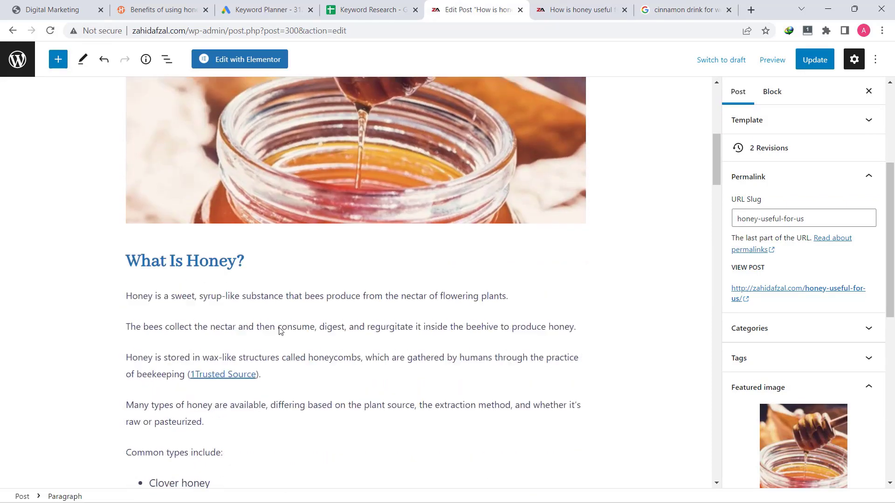
{"action": "scroll", "coordinate": [289, 323], "scroll_direction": "up", "scroll_amount": 10}
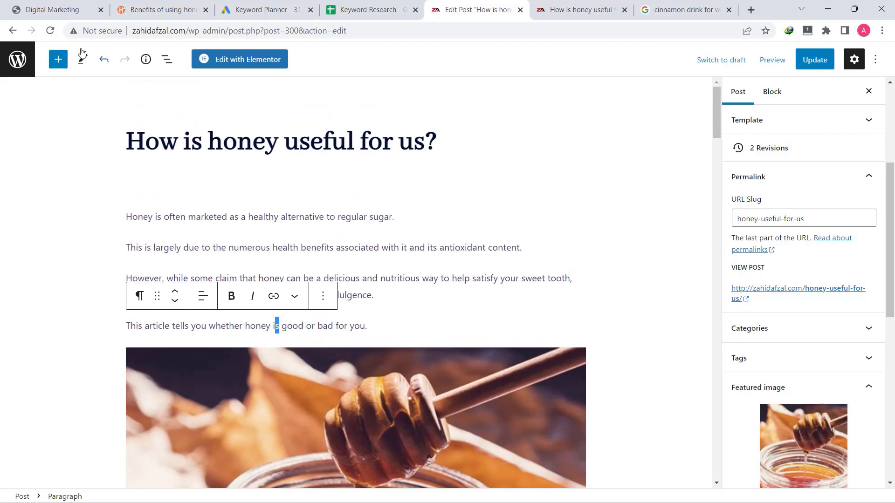
{"action": "right_click", "coordinate": [15, 65]}
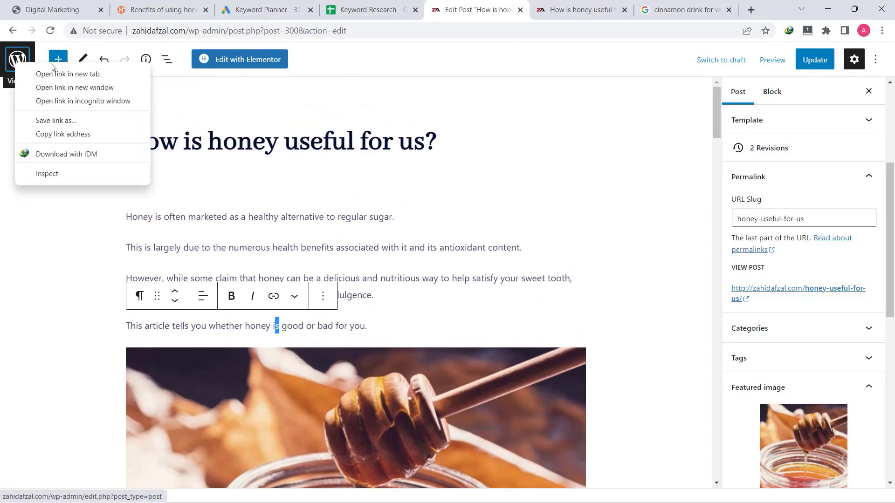
{"action": "left_click", "coordinate": [64, 76]}
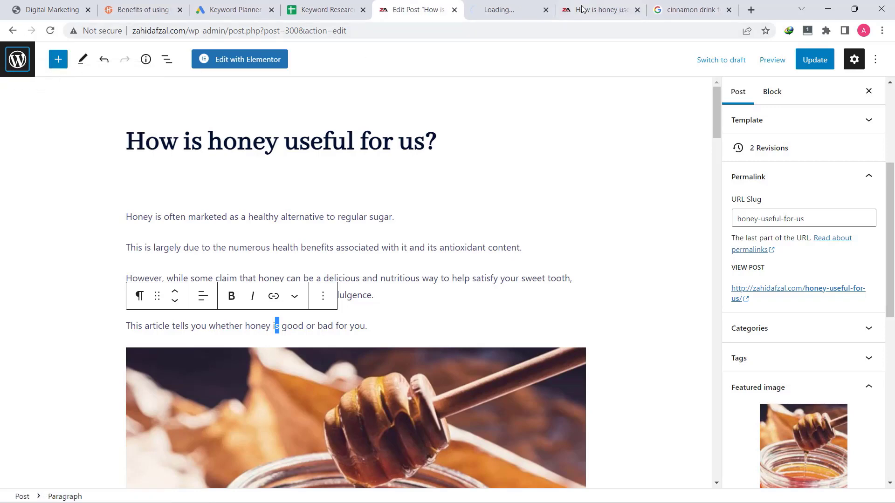
{"action": "left_click", "coordinate": [501, 9]}
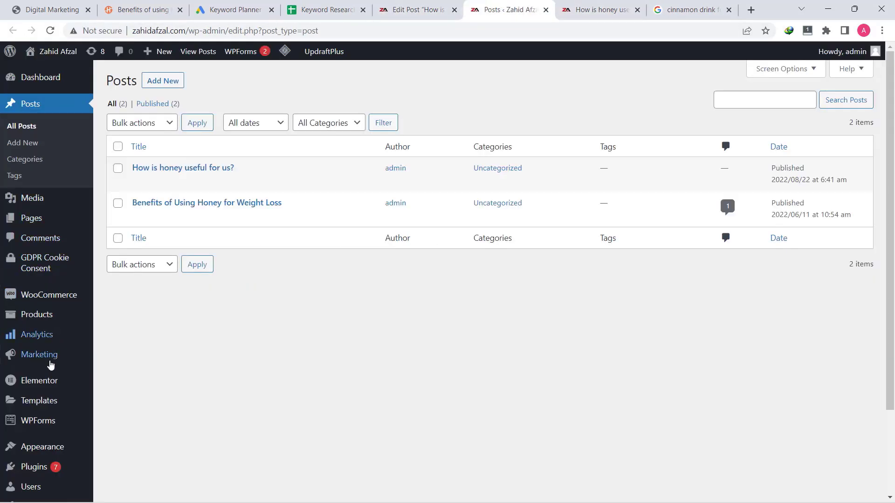
{"action": "scroll", "coordinate": [47, 368], "scroll_direction": "down", "scroll_amount": 3}
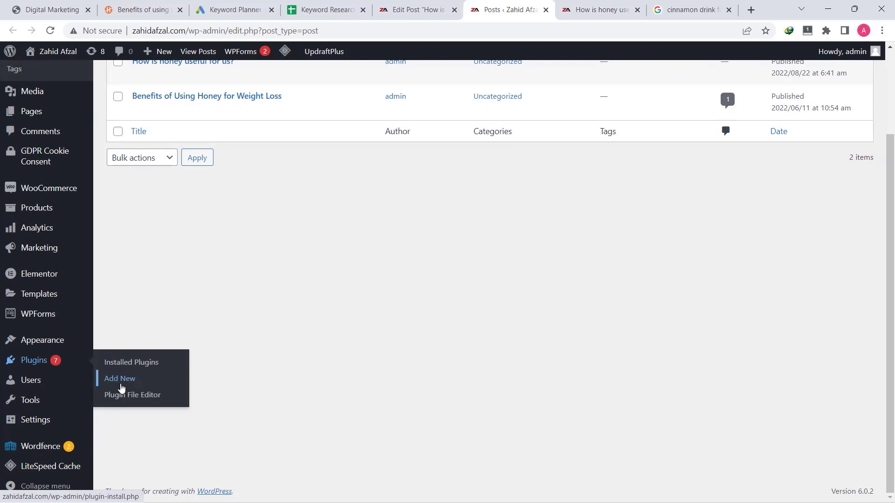
Search the plugin directory for 'yoast', then install and activate Yoast SEO
{"action": "left_click", "coordinate": [120, 379]}
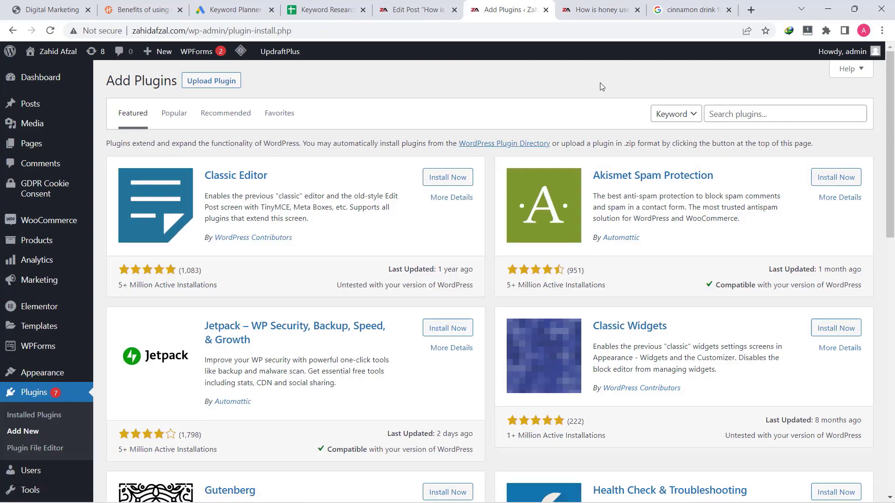
{"action": "left_click", "coordinate": [747, 111]}
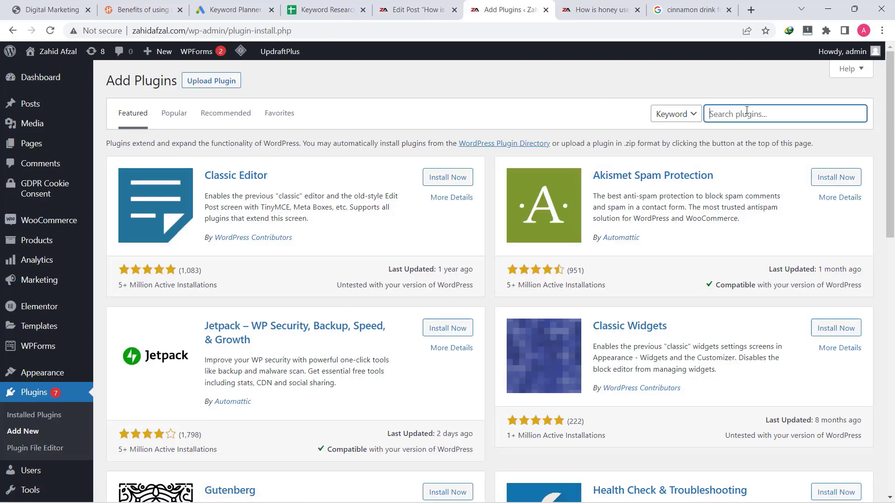
{"action": "type", "text": "yoast"}
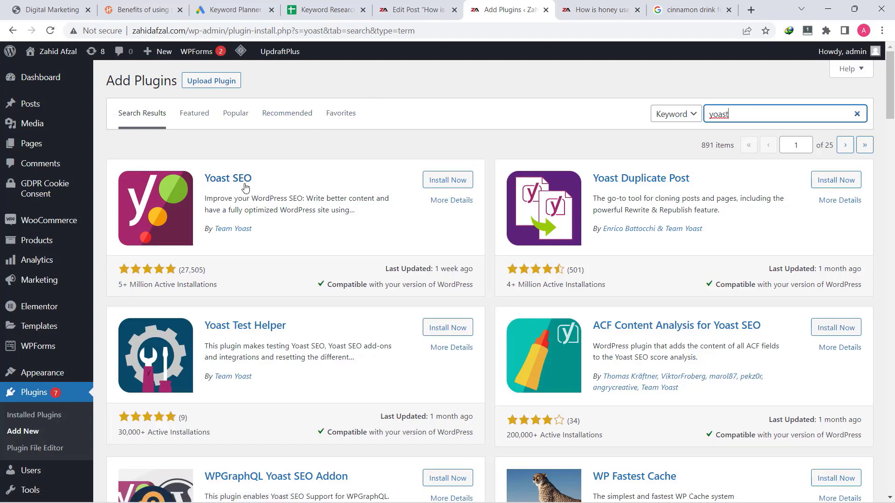
{"action": "left_click", "coordinate": [453, 182]}
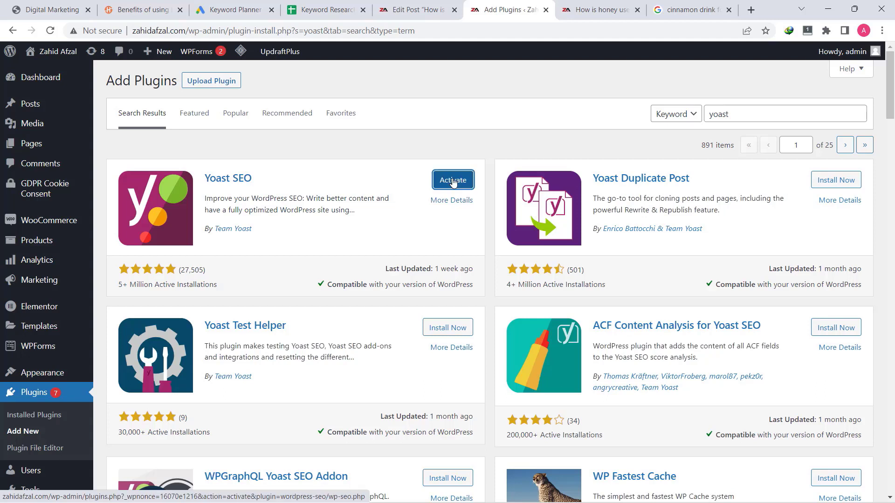
{"action": "left_click", "coordinate": [460, 183]}
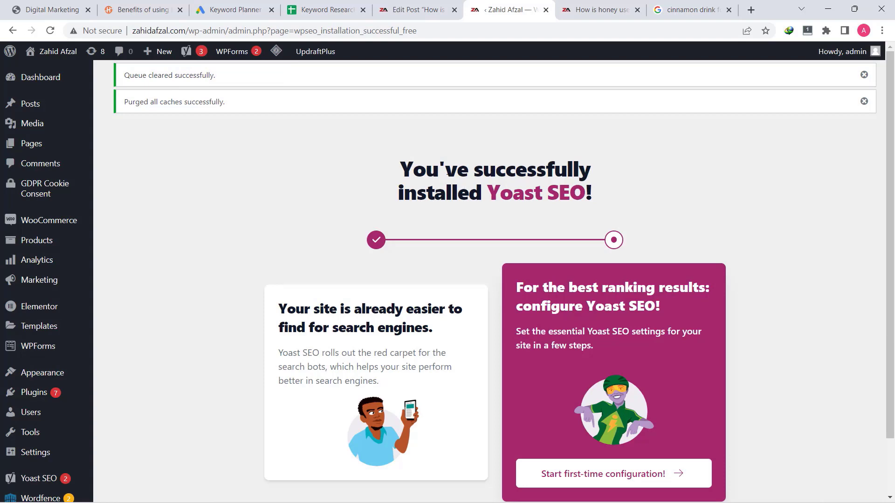
Edit 'How is honey useful for us?' from All Posts and scroll down to its Yoast SEO panel
{"action": "mouse_move", "coordinate": [30, 106]}
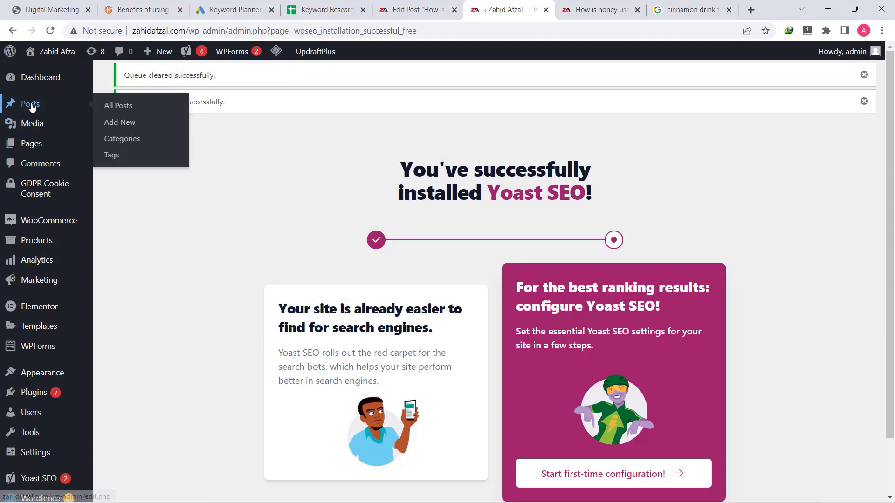
{"action": "left_click", "coordinate": [110, 107]}
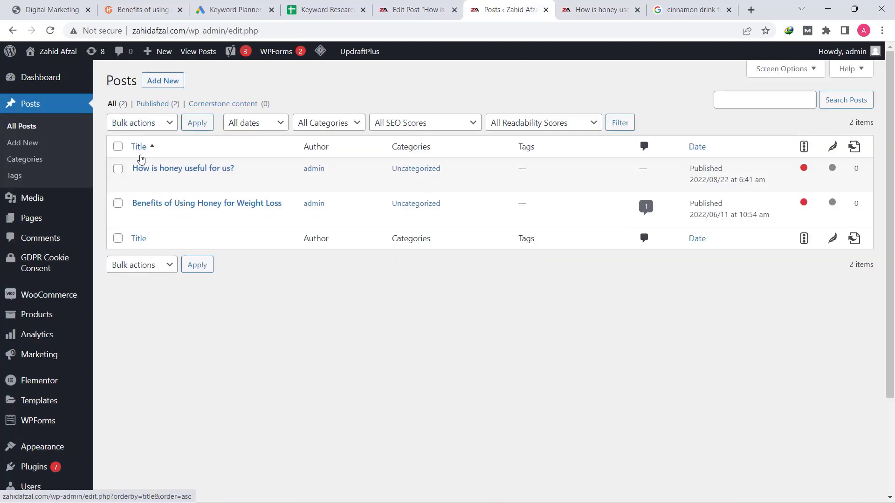
{"action": "mouse_move", "coordinate": [175, 179]}
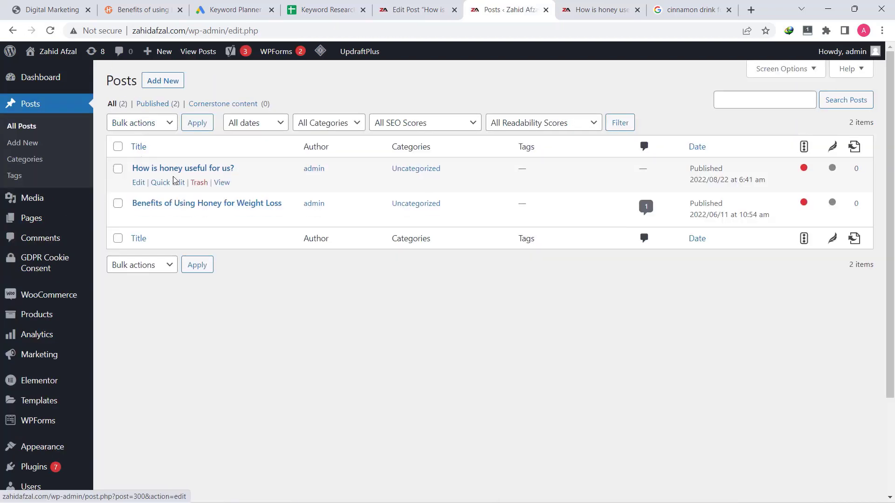
{"action": "left_click", "coordinate": [138, 182]}
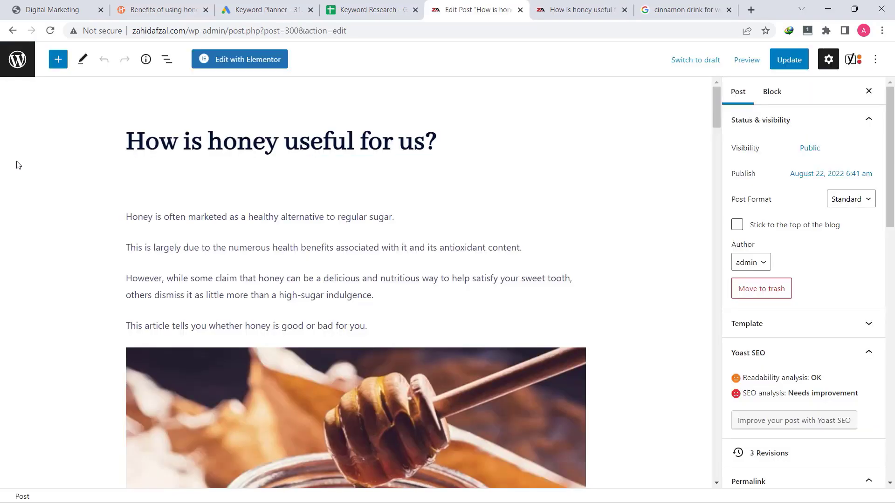
{"action": "scroll", "coordinate": [16, 165], "scroll_direction": "down", "scroll_amount": 20}
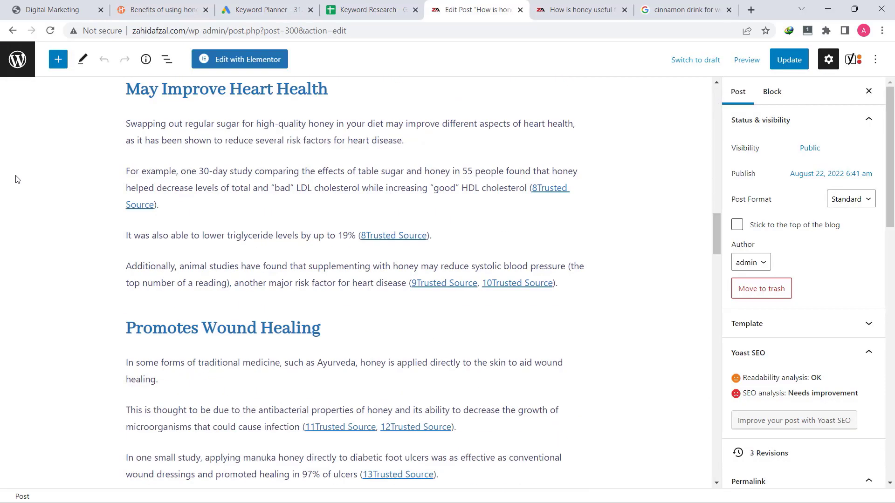
{"action": "scroll", "coordinate": [14, 195], "scroll_direction": "down", "scroll_amount": 20}
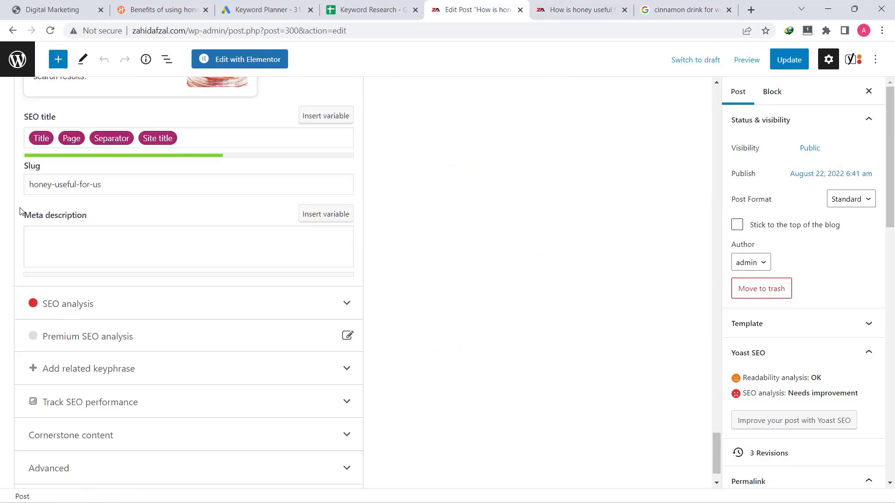
{"action": "scroll", "coordinate": [19, 210], "scroll_direction": "up", "scroll_amount": 5}
{"action": "scroll", "coordinate": [20, 211], "scroll_direction": "down", "scroll_amount": 1}
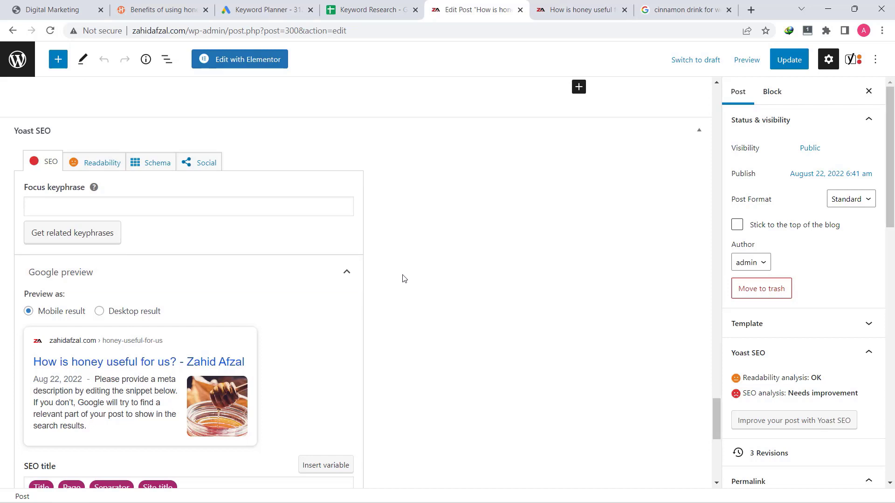
{"action": "scroll", "coordinate": [428, 275], "scroll_direction": "down", "scroll_amount": 2}
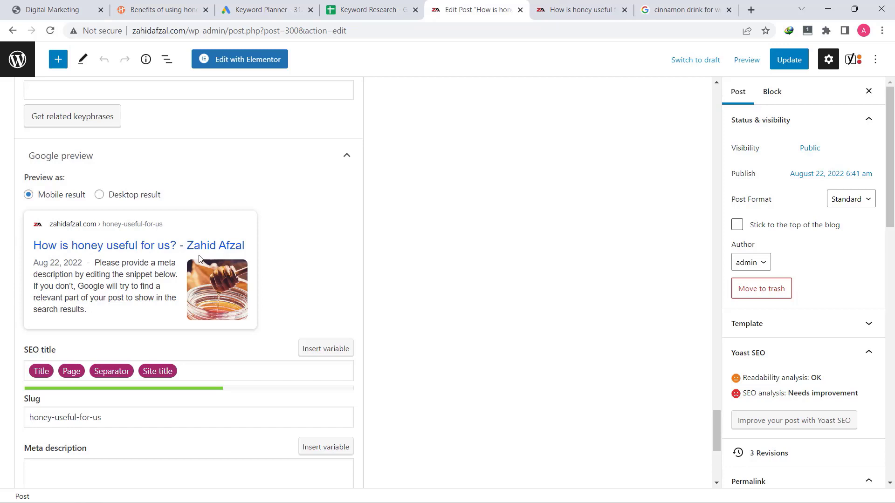
{"action": "scroll", "coordinate": [313, 291], "scroll_direction": "down", "scroll_amount": 1}
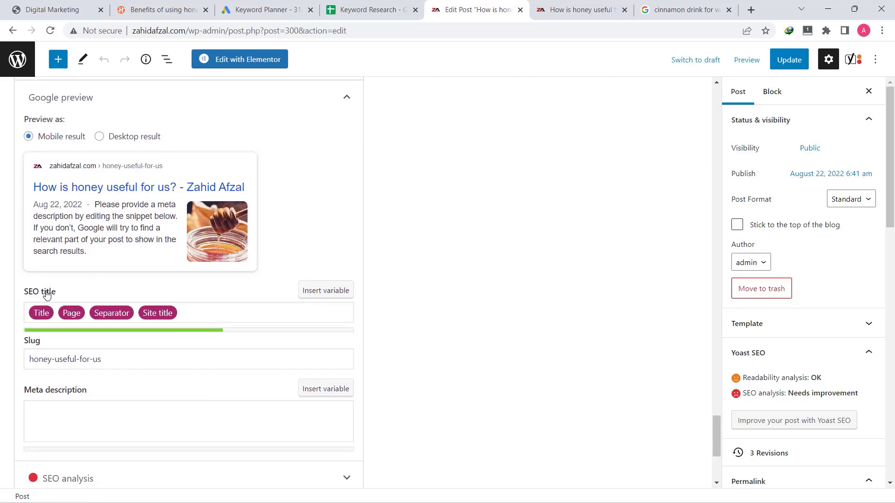
Clear the default variables from the Yoast SEO title, then check the cinnamon drink keyword in the sheet
{"action": "left_click", "coordinate": [212, 316]}
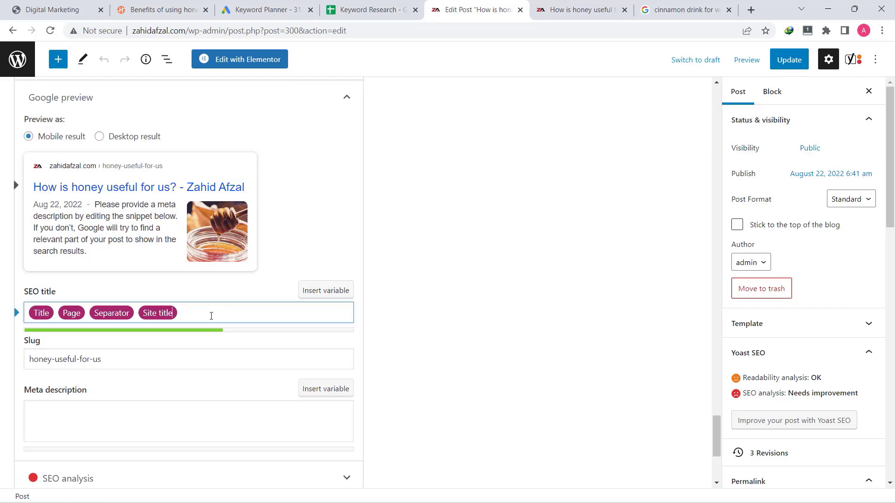
{"action": "key", "text": "BackSpace"}
{"action": "key", "text": "BackSpace"}
{"action": "key", "text": "BackSpace"}
{"action": "key", "text": "BackSpace"}
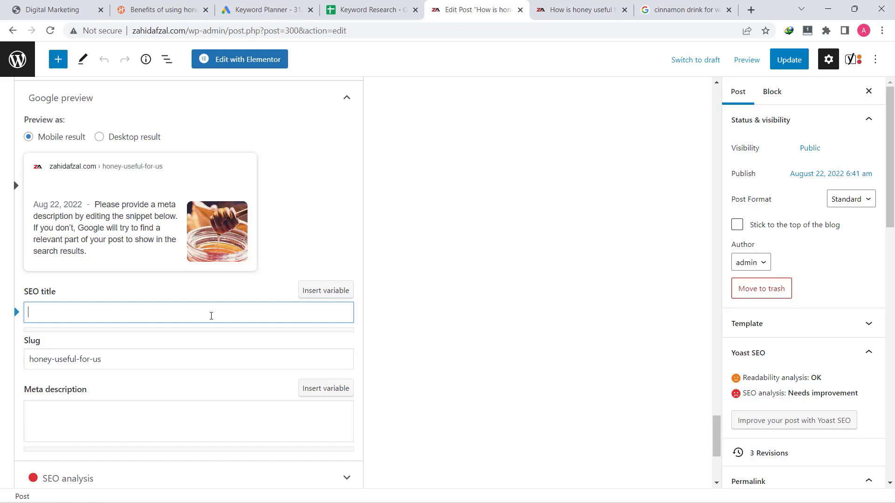
{"action": "left_click", "coordinate": [682, 9]}
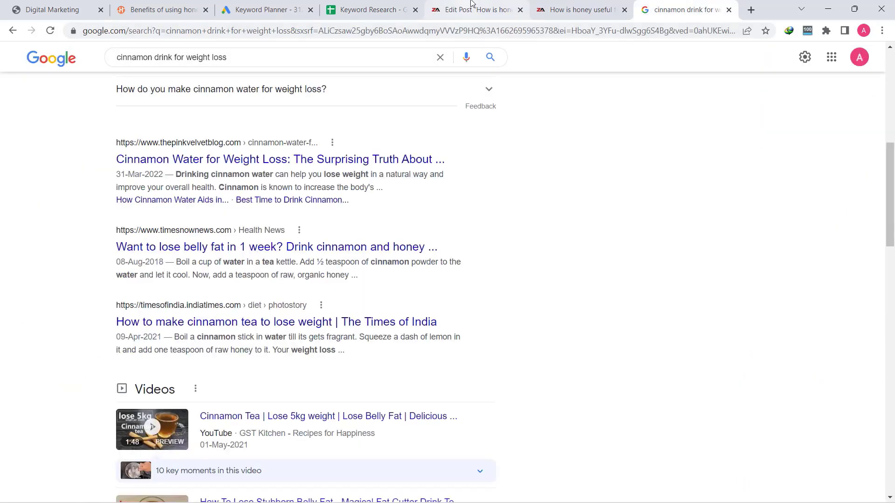
{"action": "left_click", "coordinate": [369, 9]}
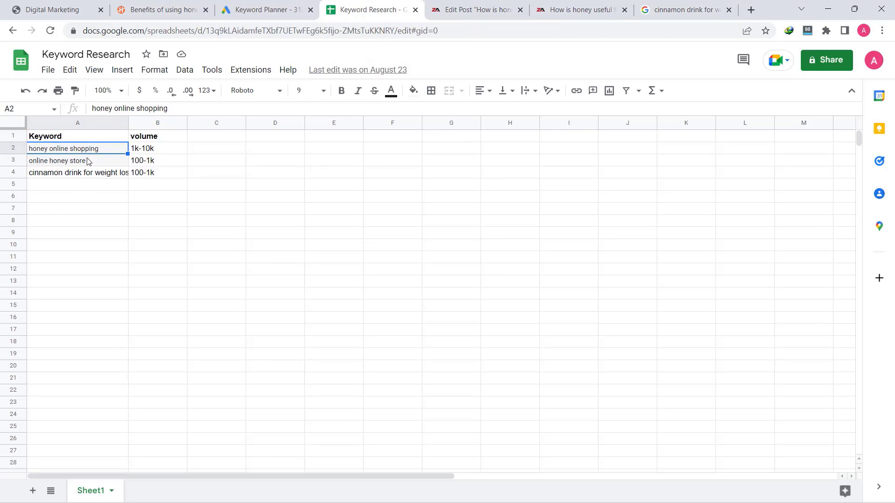
{"action": "left_click", "coordinate": [64, 174]}
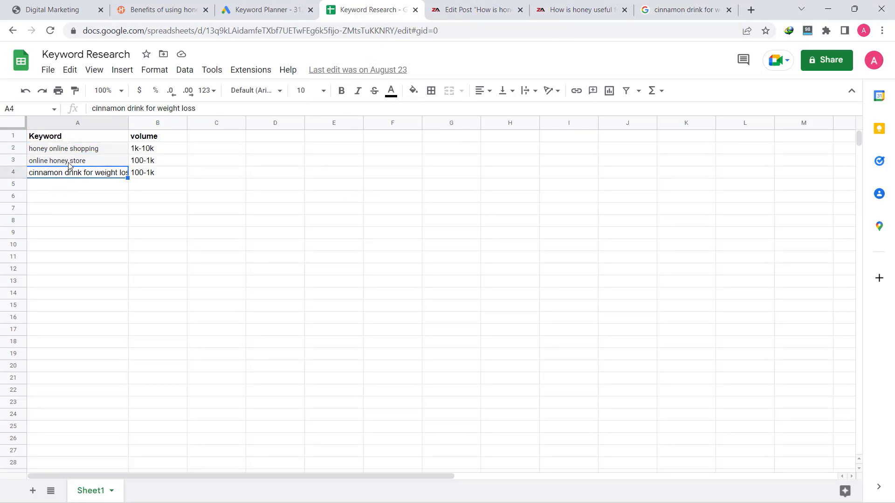
{"action": "key", "text": "ctrl+Tab"}
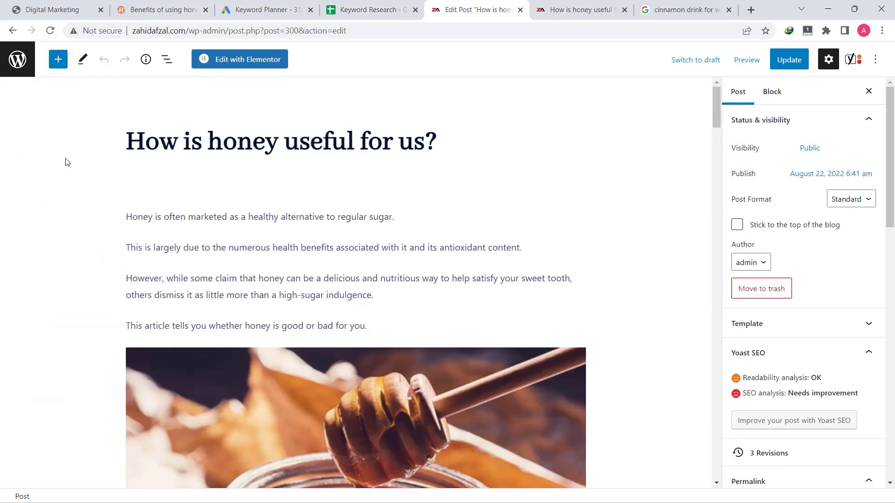
Copy the post headline 'How is honey useful for us?'
{"action": "left_click", "coordinate": [177, 140]}
{"action": "triple_click", "coordinate": [160, 140]}
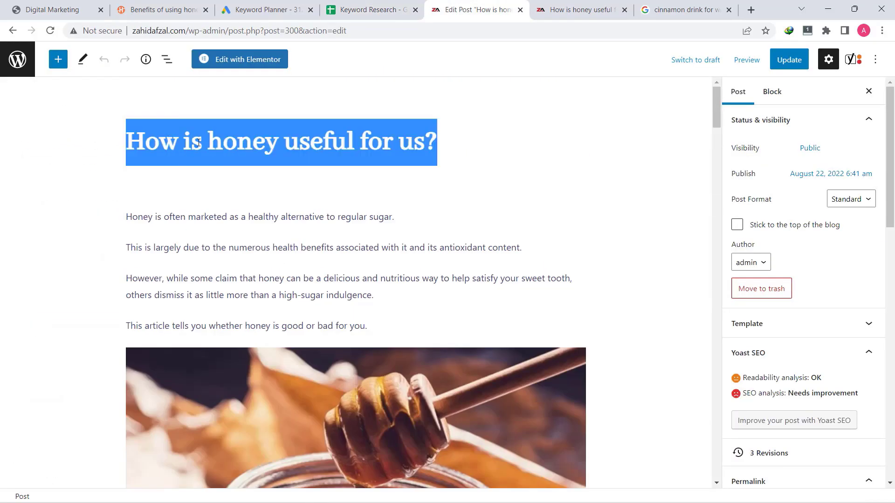
{"action": "right_click", "coordinate": [224, 161]}
{"action": "left_click", "coordinate": [246, 188]}
{"action": "left_click", "coordinate": [266, 161]}
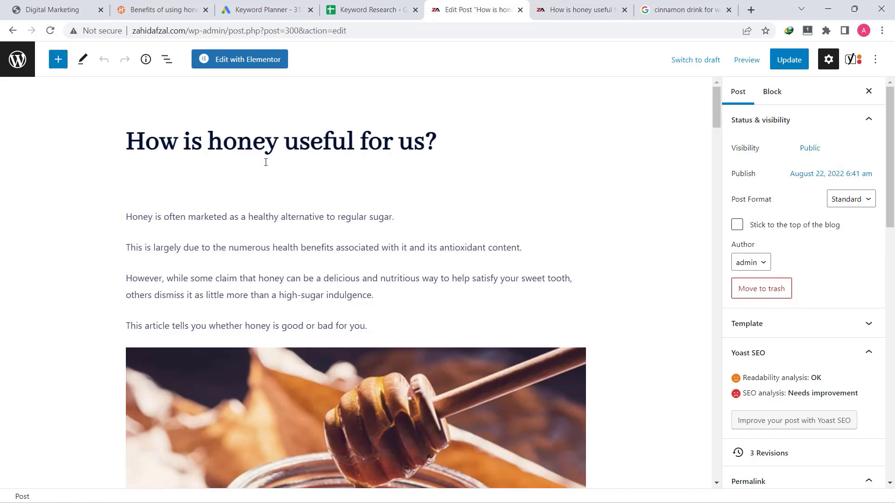
{"action": "triple_click", "coordinate": [279, 147]}
{"action": "right_click", "coordinate": [280, 146]}
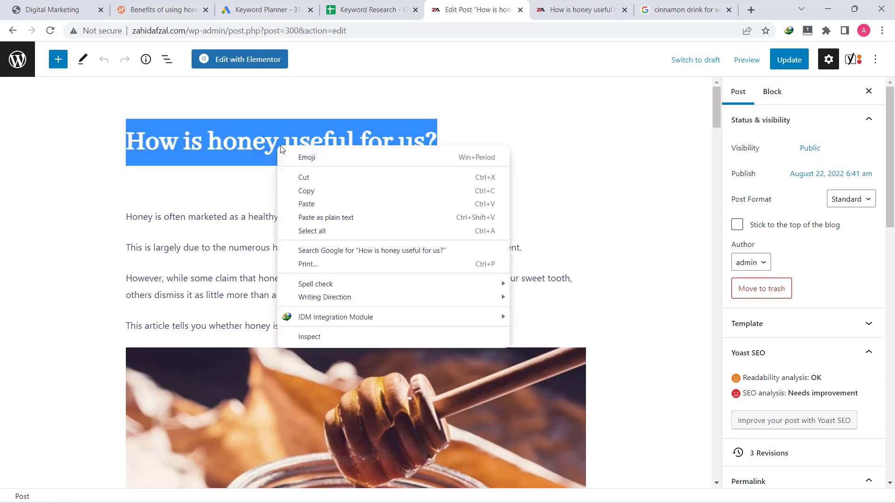
{"action": "left_click", "coordinate": [309, 192]}
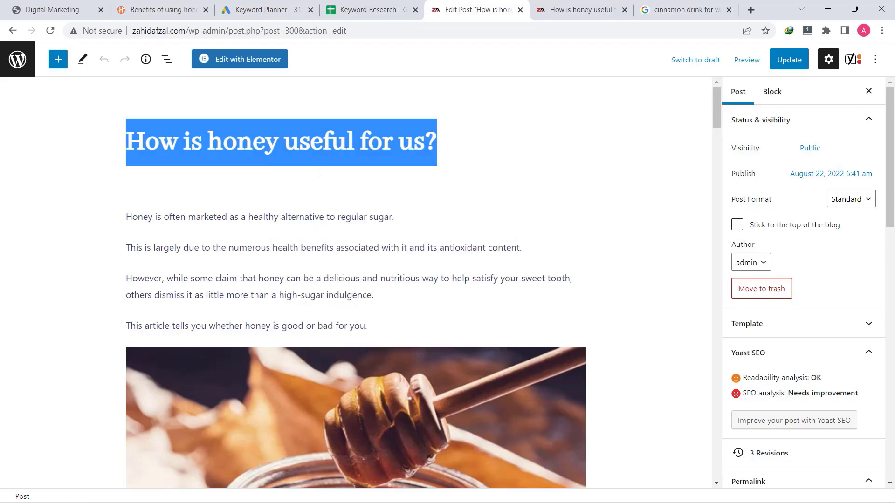
Paste the headline into the Yoast SEO title field
{"action": "scroll", "coordinate": [320, 172], "scroll_direction": "down", "scroll_amount": 20}
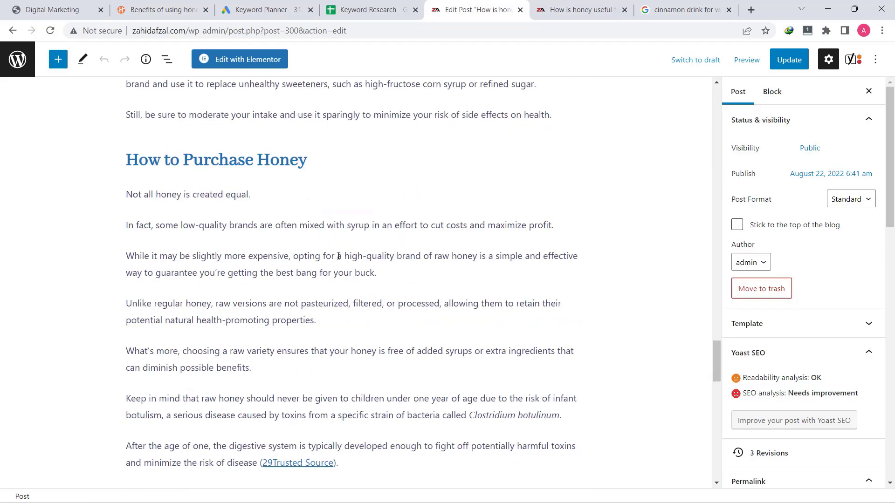
{"action": "scroll", "coordinate": [339, 256], "scroll_direction": "down", "scroll_amount": 20}
{"action": "left_click", "coordinate": [111, 195]}
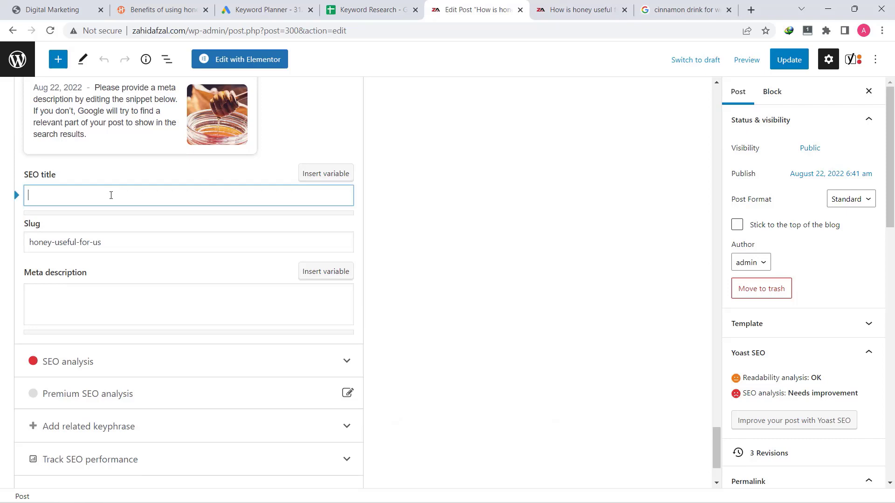
{"action": "key", "text": "ctrl+v"}
{"action": "scroll", "coordinate": [119, 202], "scroll_direction": "up", "scroll_amount": 2}
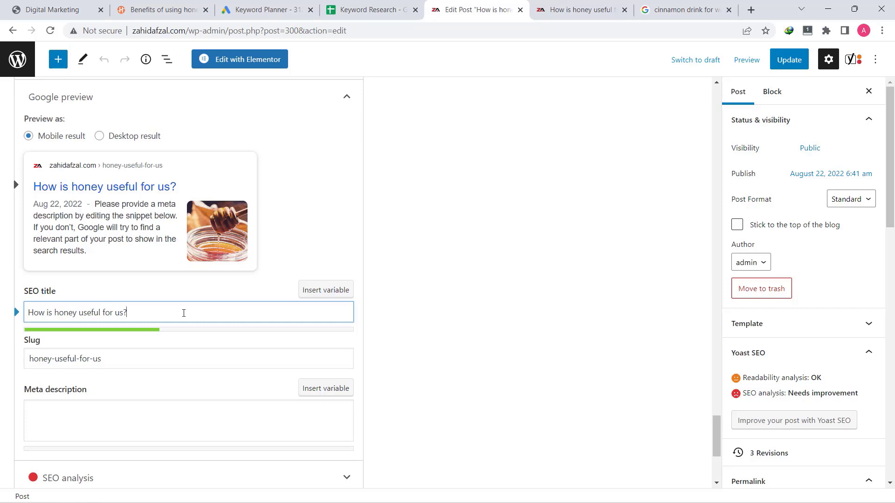
{"action": "left_click_drag", "start_coordinate": [184, 313], "coordinate": [19, 310]}
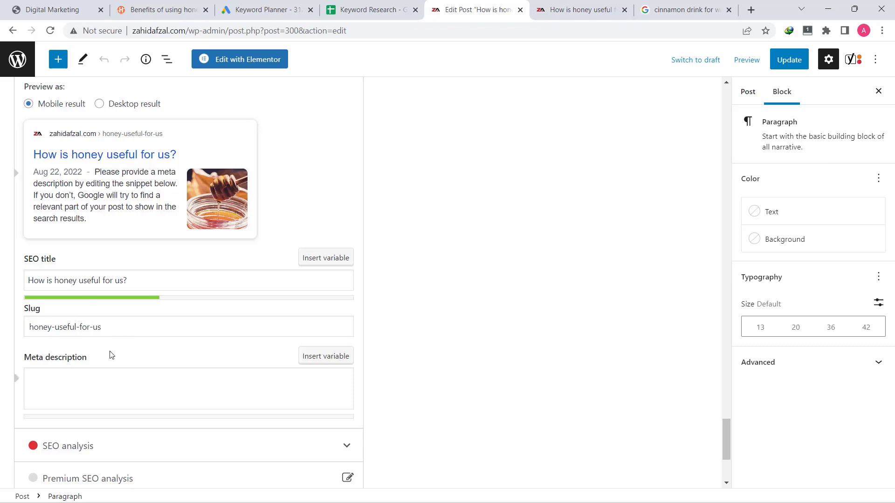
Look at the cinnamon and honey drink snippet in Google's results for reference
{"action": "left_click", "coordinate": [40, 388]}
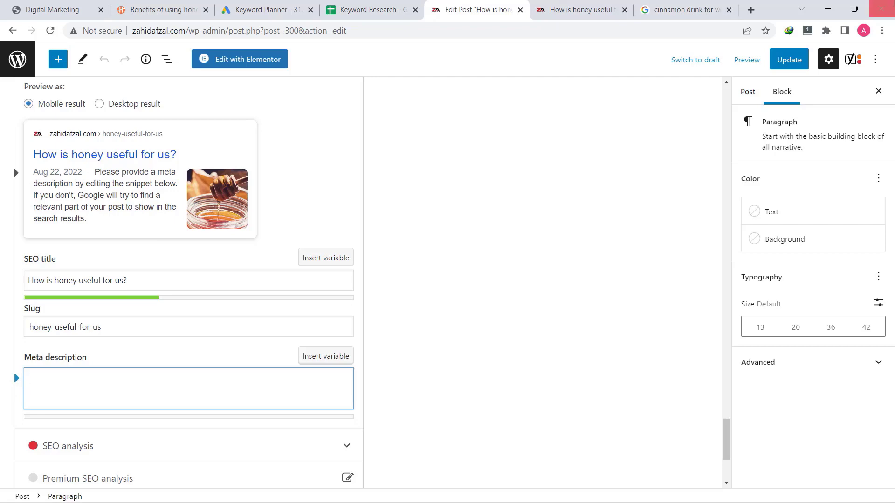
{"action": "left_click", "coordinate": [680, 7]}
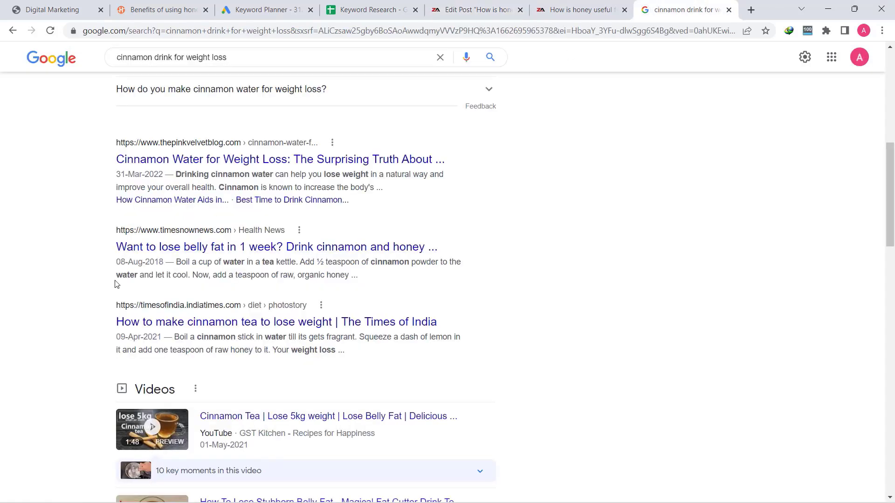
{"action": "left_click_drag", "start_coordinate": [179, 263], "coordinate": [330, 290]}
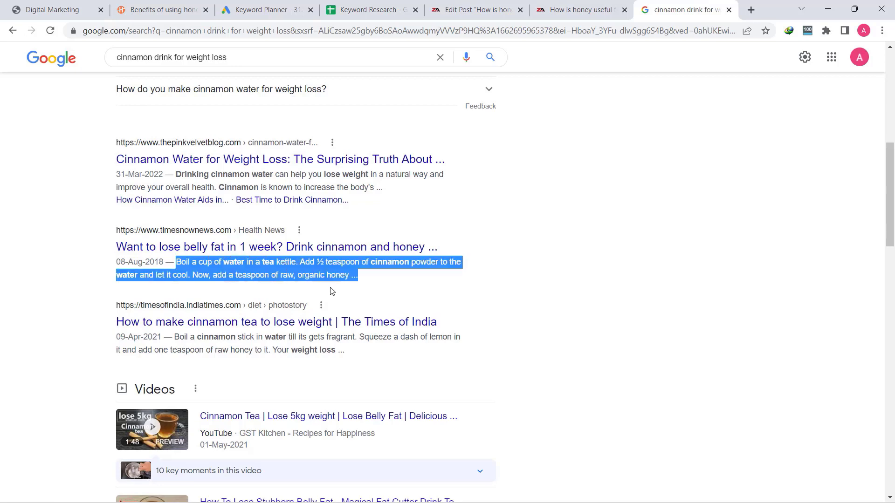
{"action": "left_click", "coordinate": [348, 275]}
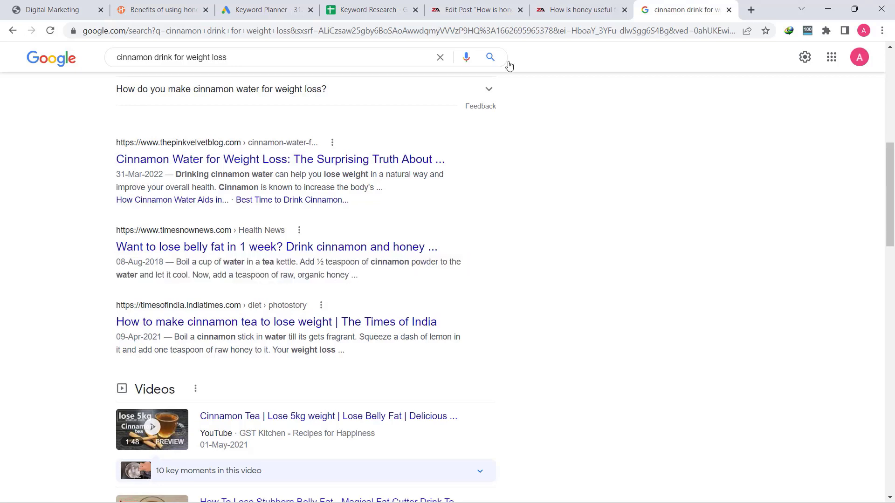
{"action": "left_click", "coordinate": [487, 8]}
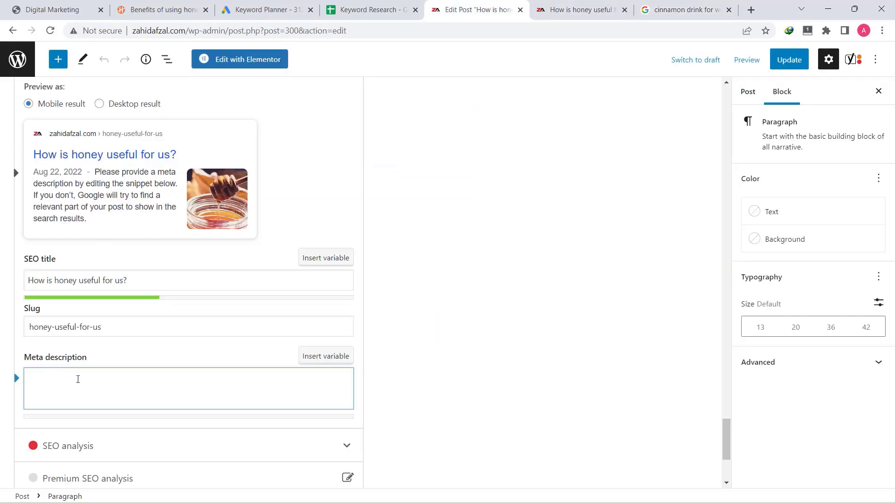
Copy the second intro sentence about honey's health benefits and scroll down to the meta description
{"action": "scroll", "coordinate": [310, 275], "scroll_direction": "up", "scroll_amount": 20}
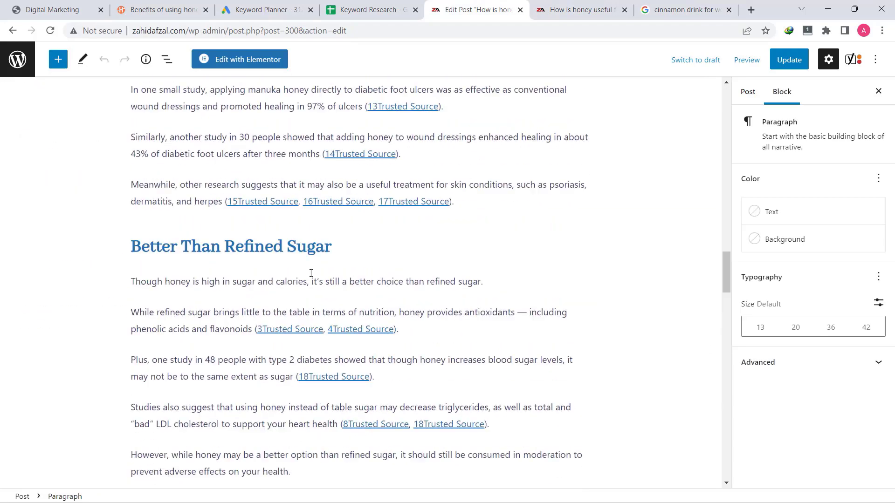
{"action": "scroll", "coordinate": [310, 275], "scroll_direction": "up", "scroll_amount": 18}
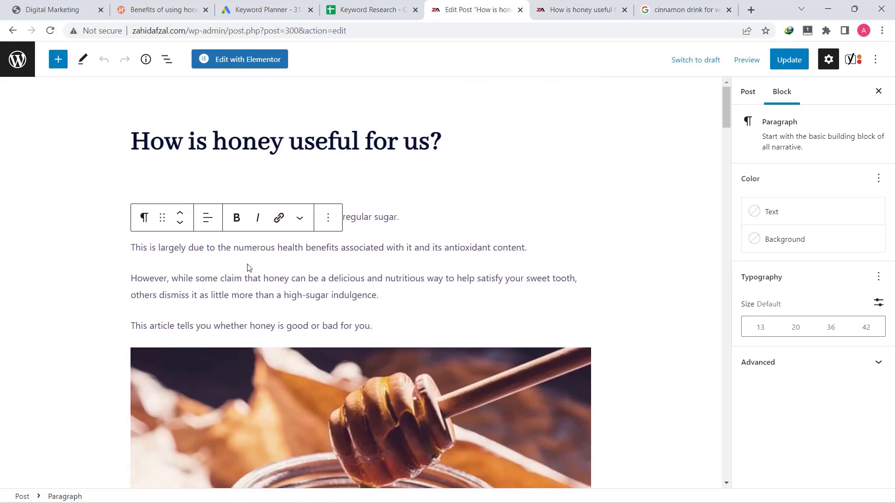
{"action": "mouse_move", "coordinate": [251, 314]}
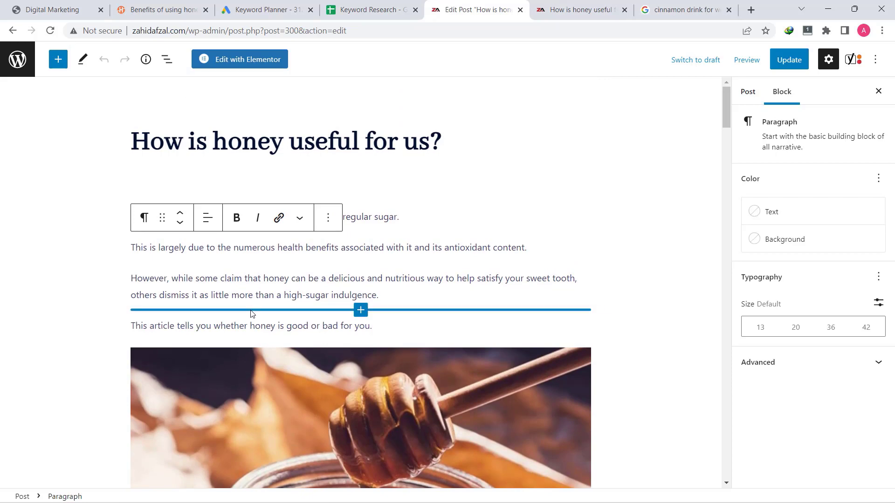
{"action": "left_click", "coordinate": [337, 148]}
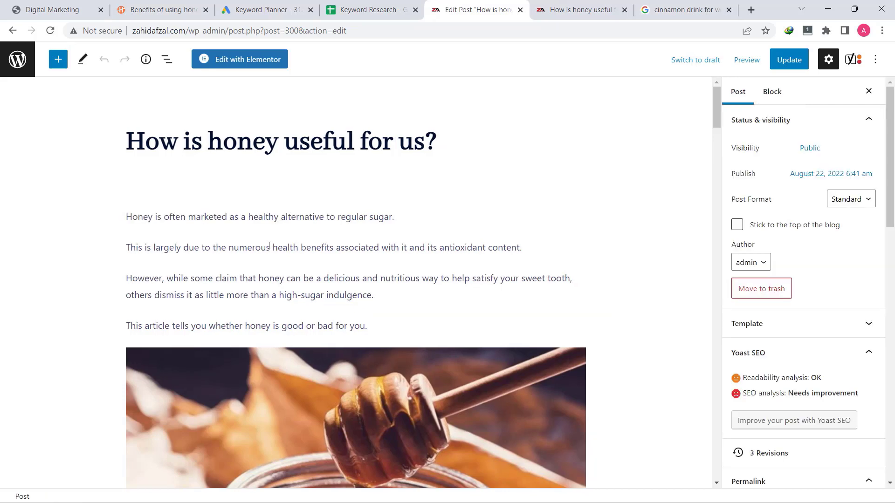
{"action": "triple_click", "coordinate": [268, 247]}
{"action": "left_click", "coordinate": [265, 247]}
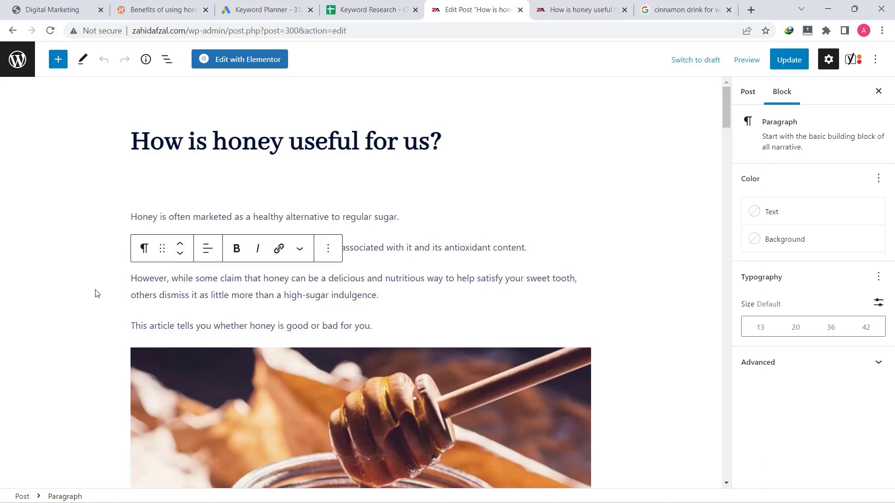
{"action": "left_click", "coordinate": [96, 293]}
{"action": "left_click", "coordinate": [261, 248]}
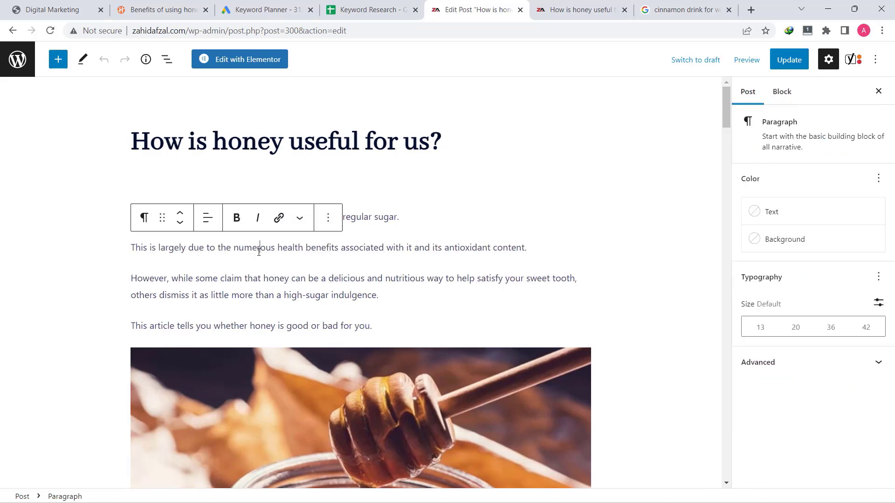
{"action": "triple_click", "coordinate": [268, 248]}
{"action": "right_click", "coordinate": [269, 247]}
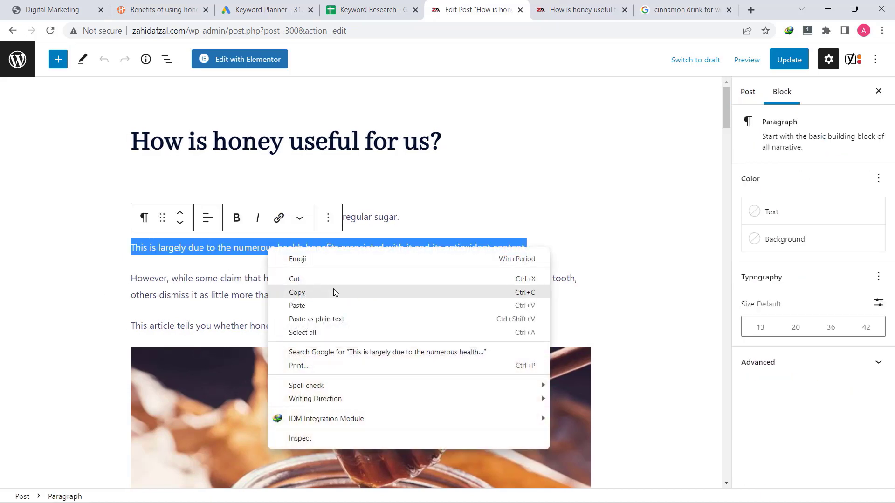
{"action": "left_click", "coordinate": [326, 290]}
{"action": "left_click", "coordinate": [80, 314]}
{"action": "scroll", "coordinate": [84, 348], "scroll_direction": "down", "scroll_amount": 7}
{"action": "scroll", "coordinate": [84, 347], "scroll_direction": "down", "scroll_amount": 20}
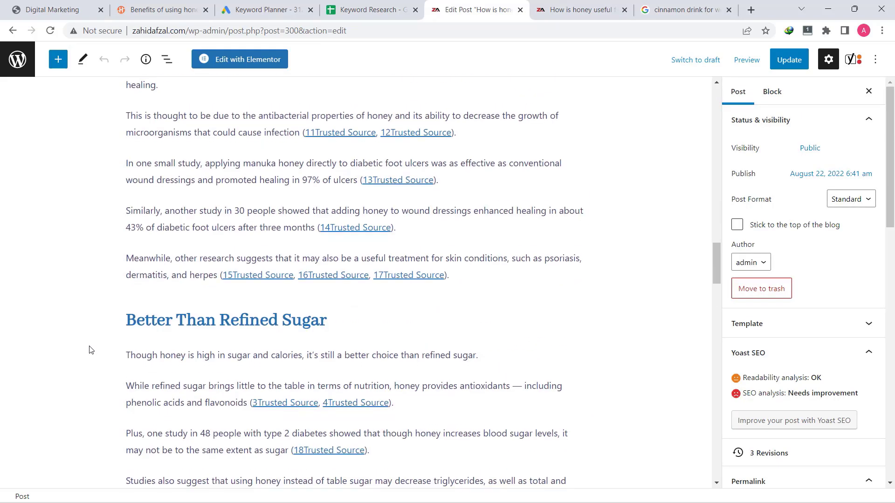
{"action": "scroll", "coordinate": [95, 331], "scroll_direction": "down", "scroll_amount": 8}
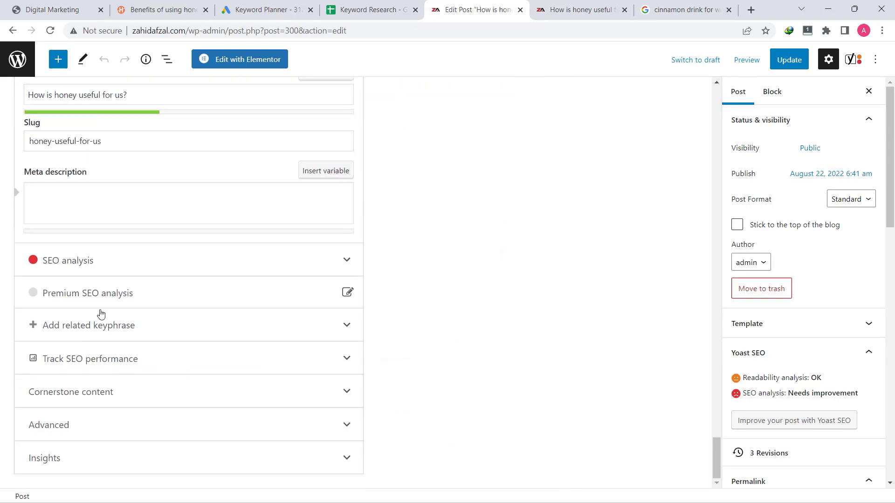
Paste the health-benefits sentence into the Yoast meta description and check the Google preview
{"action": "left_click", "coordinate": [114, 208]}
{"action": "scroll", "coordinate": [113, 206], "scroll_direction": "up", "scroll_amount": 3}
{"action": "key", "text": "ctrl+v"}
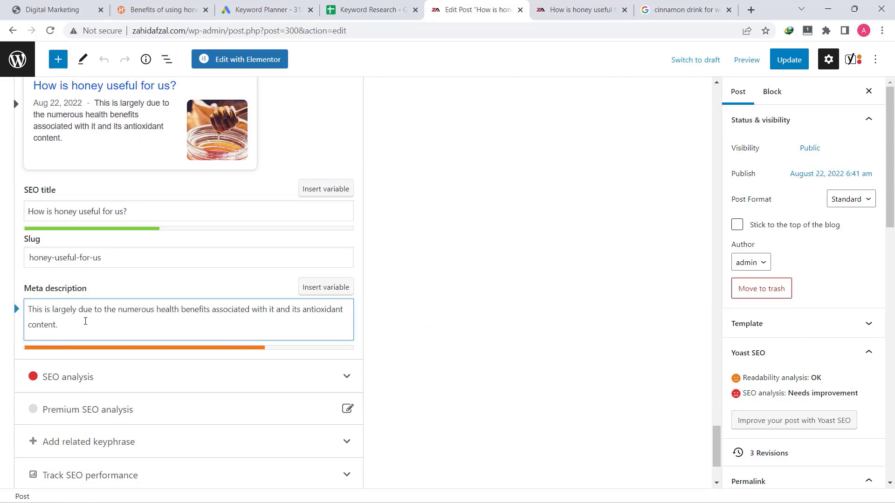
{"action": "scroll", "coordinate": [86, 322], "scroll_direction": "up", "scroll_amount": 1}
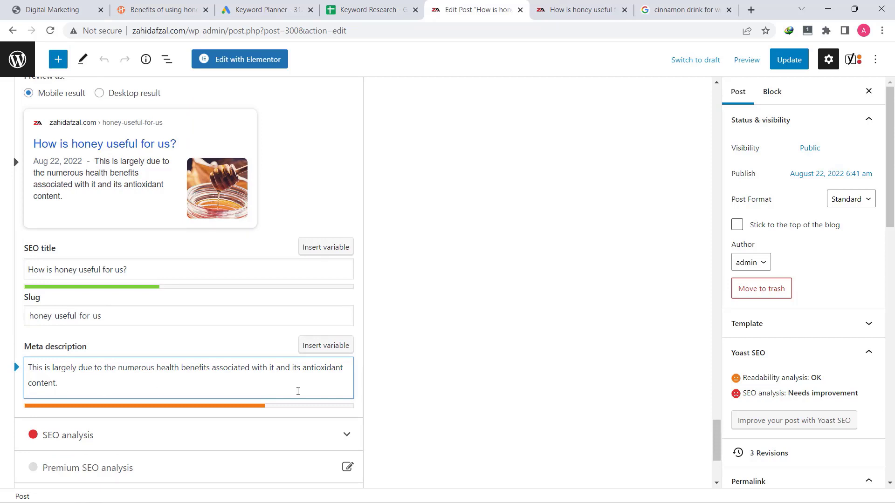
{"action": "scroll", "coordinate": [320, 410], "scroll_direction": "up", "scroll_amount": 1}
{"action": "scroll", "coordinate": [345, 389], "scroll_direction": "down", "scroll_amount": 1}
{"action": "scroll", "coordinate": [132, 378], "scroll_direction": "up", "scroll_amount": 1}
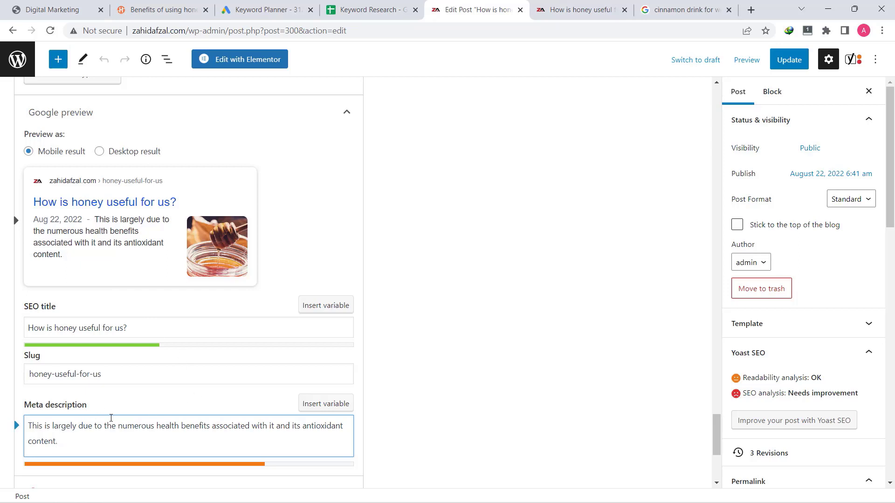
{"action": "scroll", "coordinate": [138, 429], "scroll_direction": "down", "scroll_amount": 1}
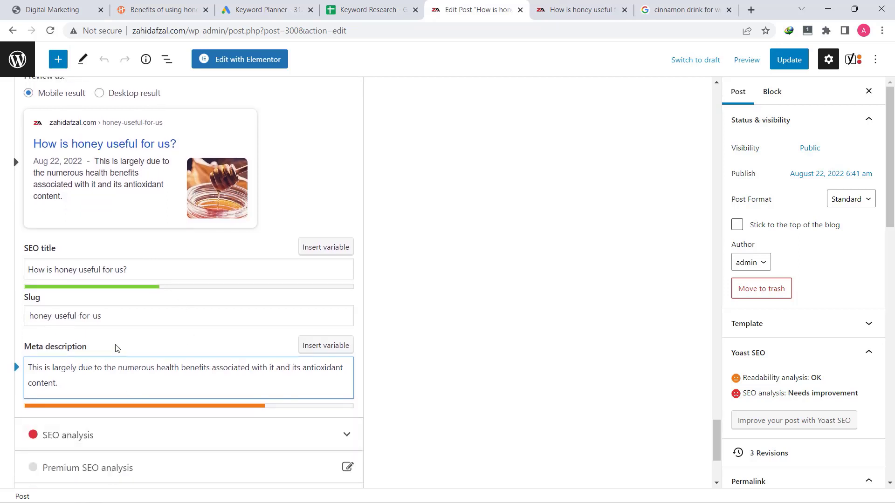
{"action": "left_click", "coordinate": [371, 10]}
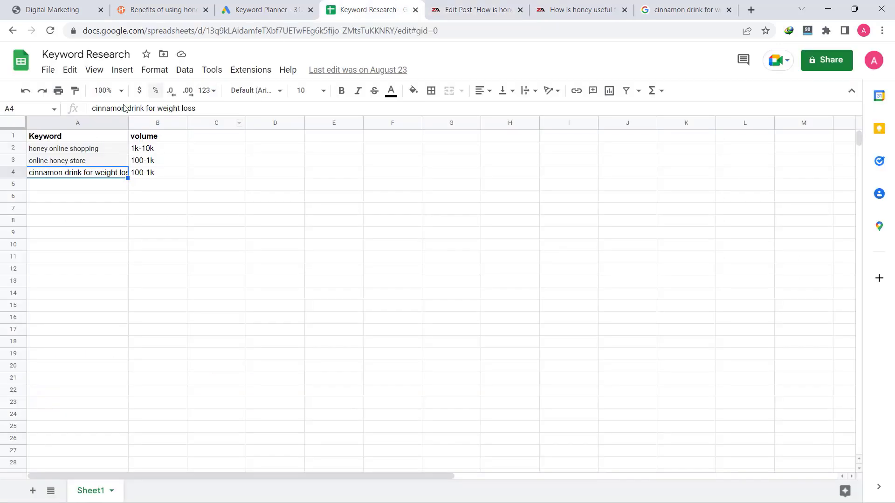
Leave the Keyword Research sheet and go back to the honey post editor
{"action": "left_click", "coordinate": [465, 9]}
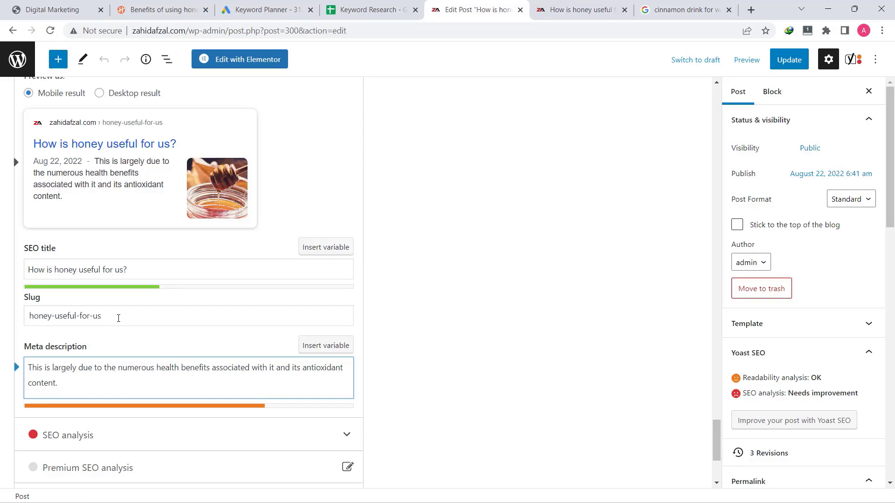
Review the live honey post page, highlighting its heading and scrolling down to the honey-types list
{"action": "scroll", "coordinate": [119, 319], "scroll_direction": "up", "scroll_amount": 20}
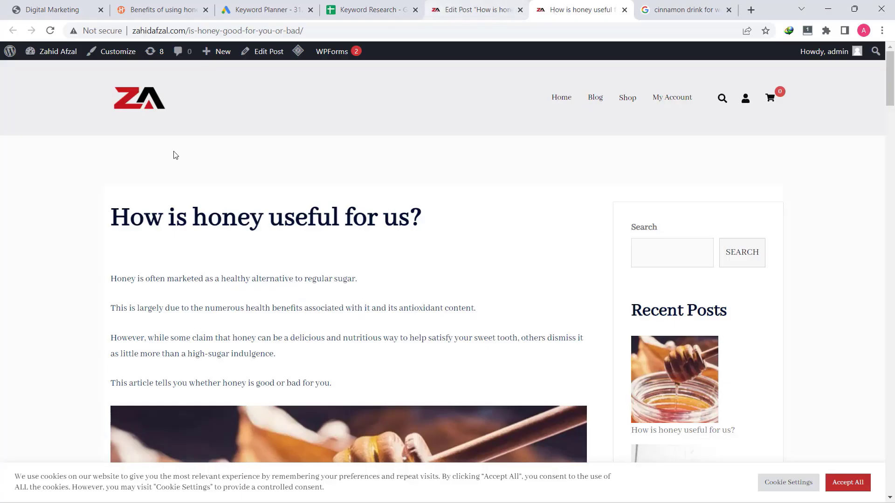
{"action": "left_click_drag", "start_coordinate": [99, 215], "coordinate": [368, 220]}
{"action": "left_click", "coordinate": [345, 222]}
{"action": "scroll", "coordinate": [253, 247], "scroll_direction": "down", "scroll_amount": 5}
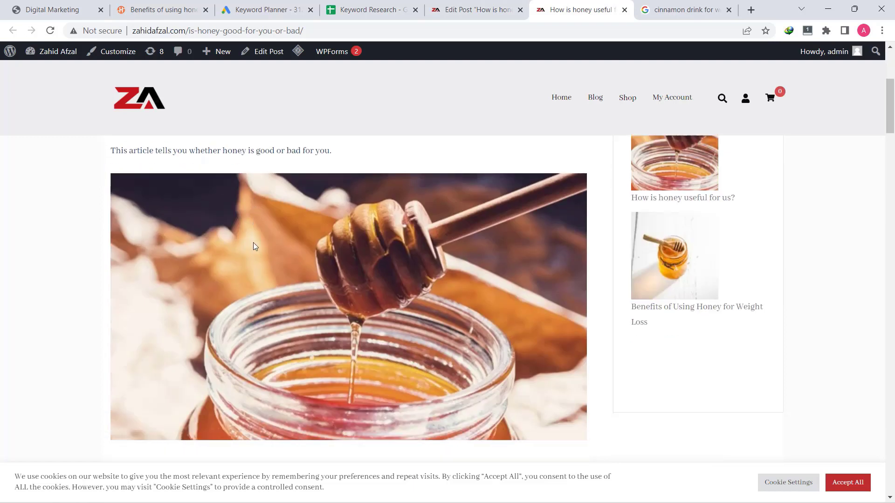
{"action": "scroll", "coordinate": [254, 247], "scroll_direction": "up", "scroll_amount": 4}
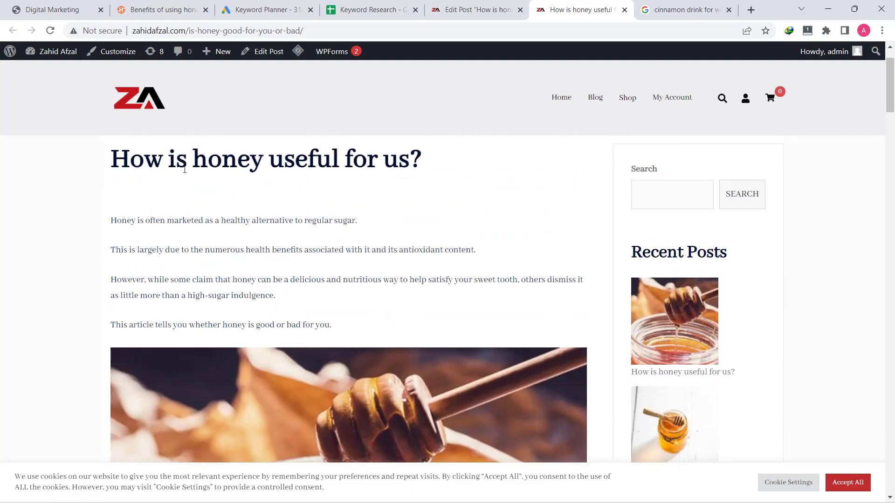
{"action": "triple_click", "coordinate": [189, 159]}
{"action": "left_click", "coordinate": [169, 245]}
{"action": "scroll", "coordinate": [259, 375], "scroll_direction": "down", "scroll_amount": 15}
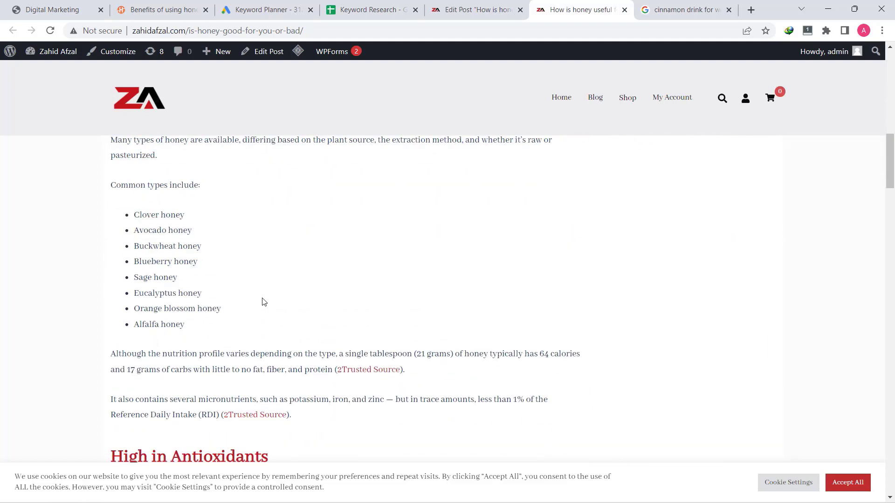
Read the HealthifyMe honey weight-loss article, highlighting its title and scrolling through it
{"action": "left_click", "coordinate": [158, 10]}
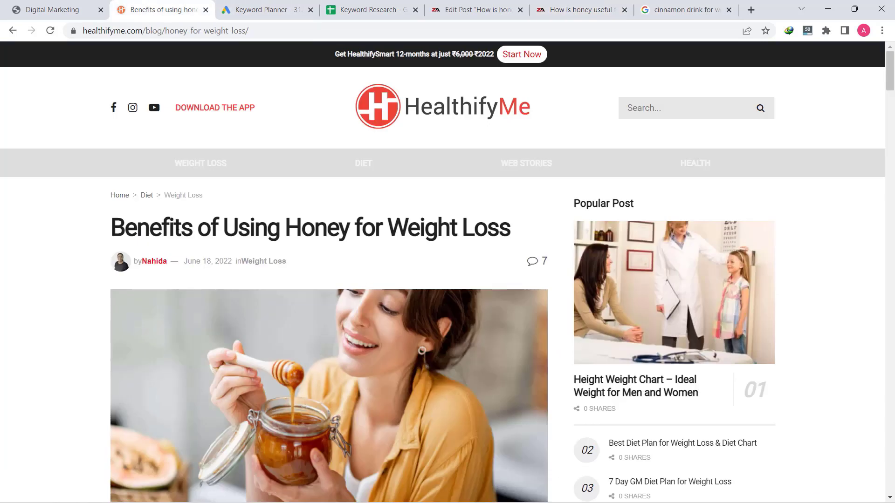
{"action": "left_click_drag", "start_coordinate": [128, 233], "coordinate": [326, 264]}
{"action": "left_click", "coordinate": [446, 235]}
{"action": "double_click", "coordinate": [446, 235]}
{"action": "triple_click", "coordinate": [446, 236]}
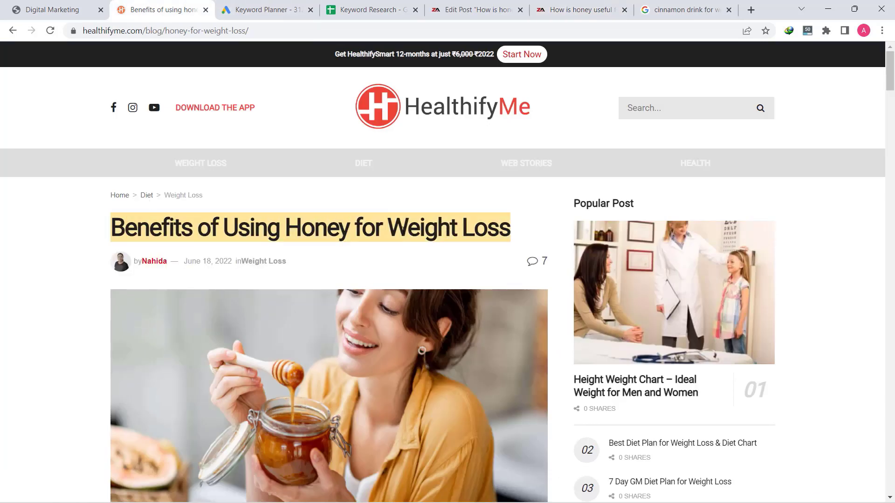
{"action": "left_click", "coordinate": [310, 280]}
{"action": "scroll", "coordinate": [279, 289], "scroll_direction": "down", "scroll_amount": 7}
{"action": "scroll", "coordinate": [210, 403], "scroll_direction": "down", "scroll_amount": 20}
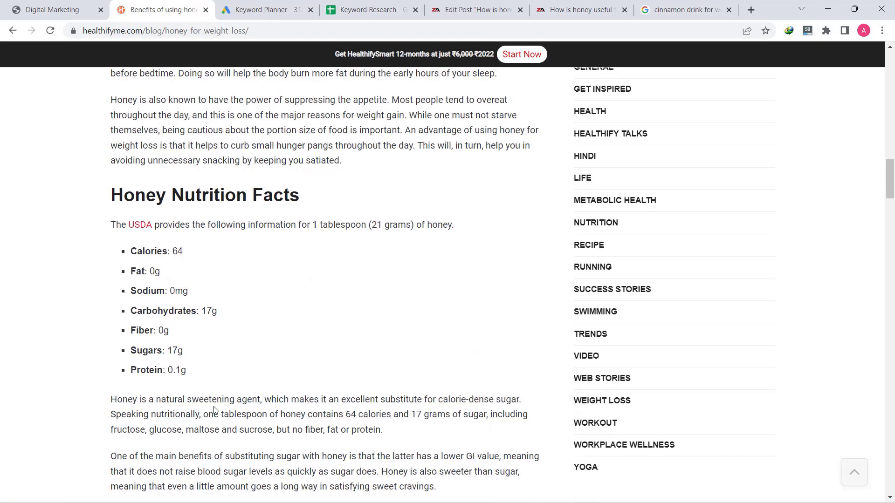
{"action": "scroll", "coordinate": [336, 358], "scroll_direction": "up", "scroll_amount": 20}
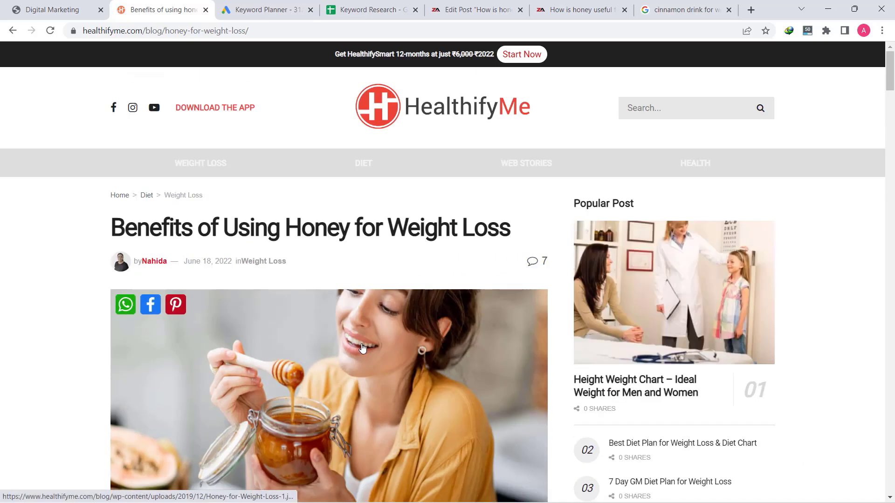
{"action": "scroll", "coordinate": [362, 347], "scroll_direction": "down", "scroll_amount": 6}
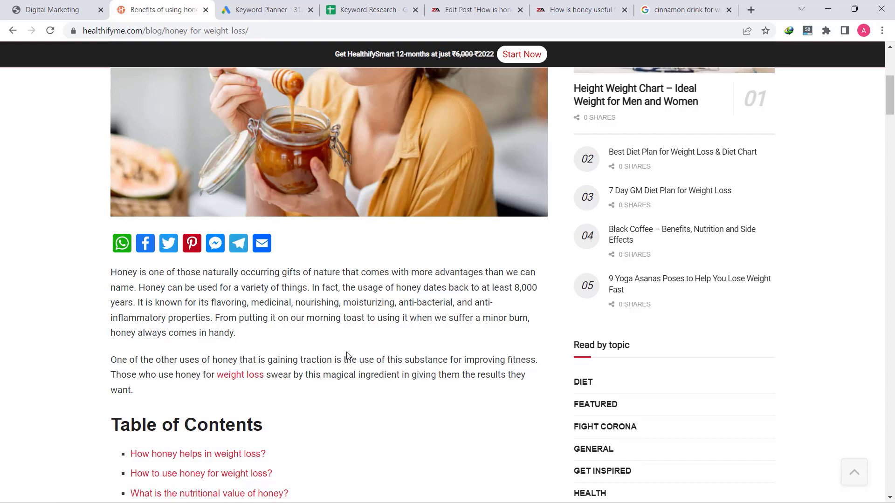
Glance at the cinnamon drink search results, then go back to the honey post editor
{"action": "left_click", "coordinate": [676, 6]}
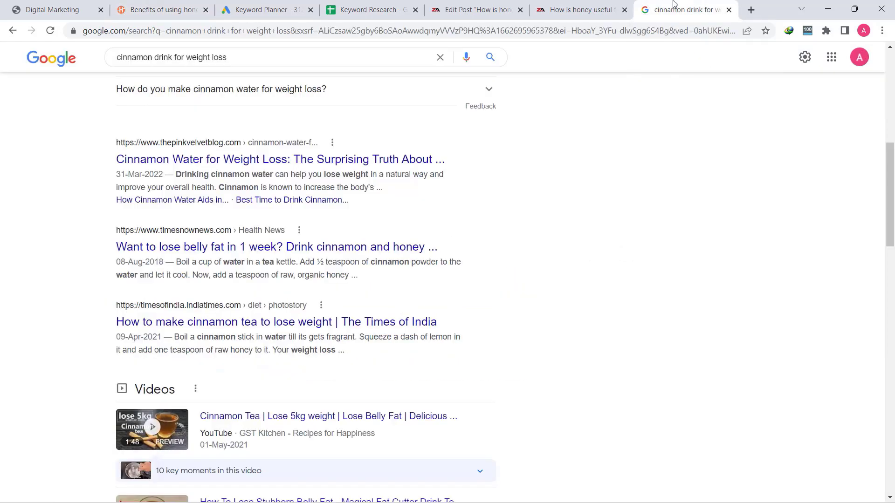
{"action": "scroll", "coordinate": [216, 308], "scroll_direction": "up", "scroll_amount": 9}
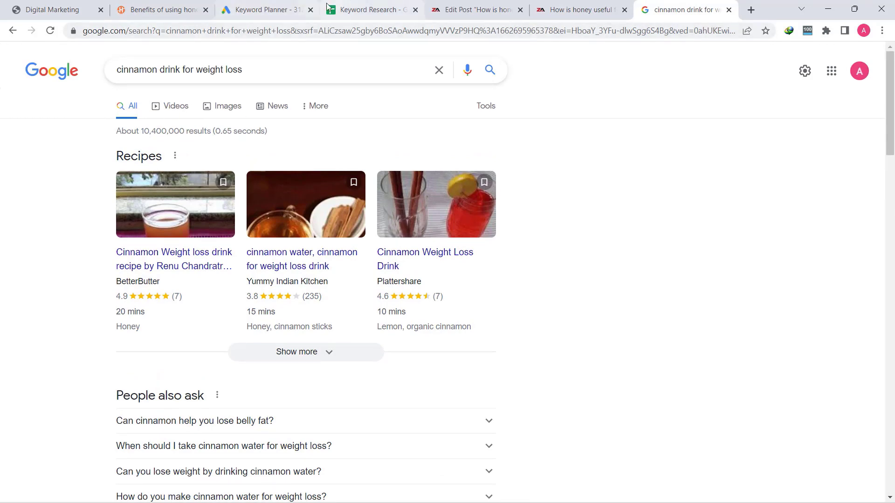
{"action": "left_click", "coordinate": [477, 10]}
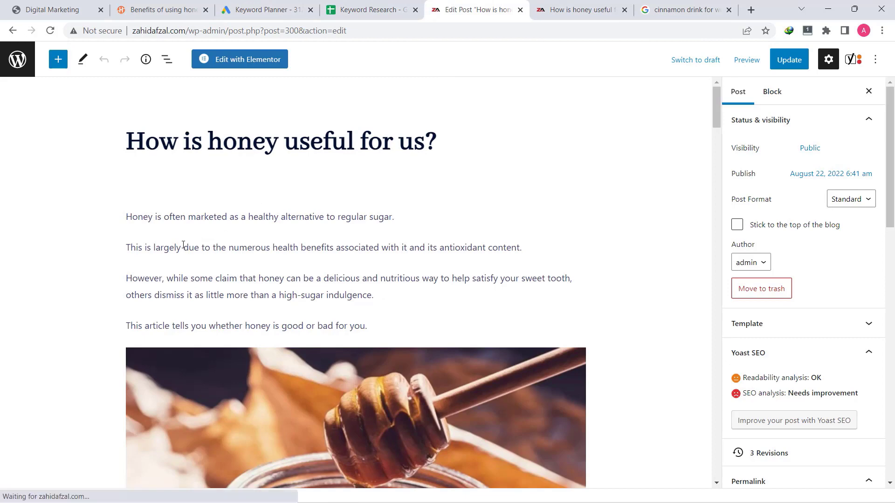
{"action": "scroll", "coordinate": [184, 244], "scroll_direction": "down", "scroll_amount": 7}
{"action": "scroll", "coordinate": [184, 301], "scroll_direction": "down", "scroll_amount": 5}
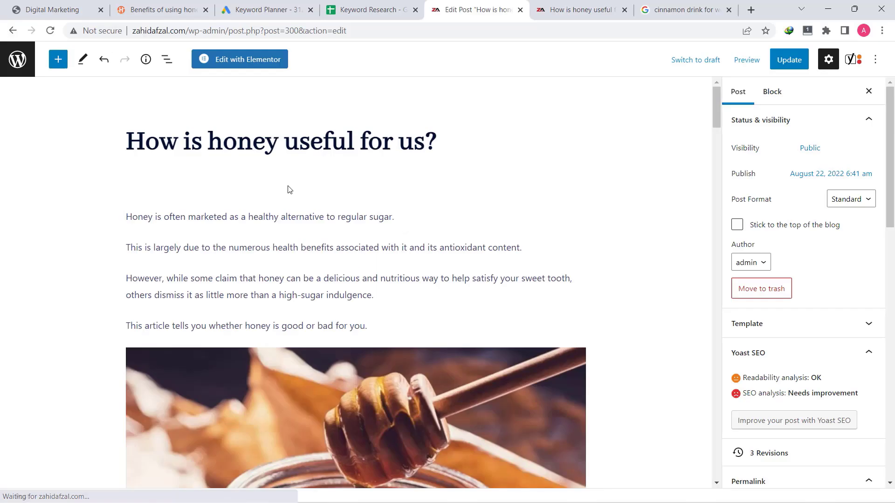
{"action": "scroll", "coordinate": [288, 197], "scroll_direction": "down", "scroll_amount": 3}
{"action": "scroll", "coordinate": [350, 289], "scroll_direction": "down", "scroll_amount": 3}
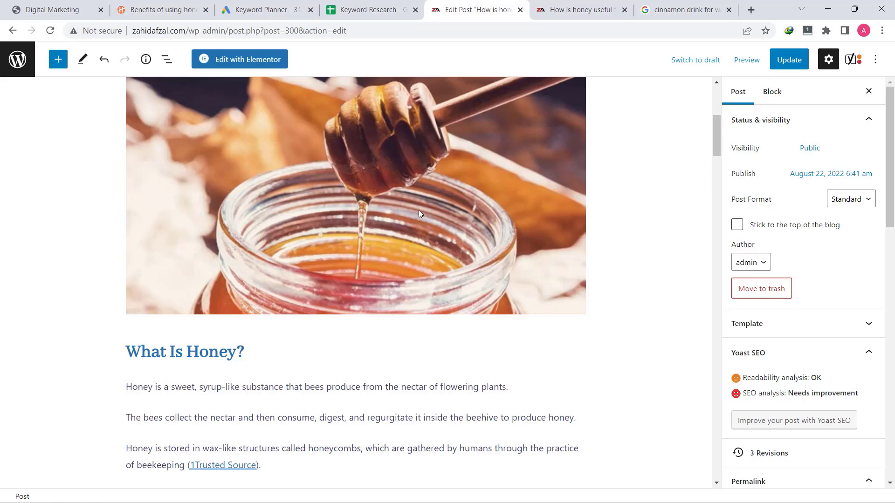
Select the honey image block and copy the word 'honey' from the post title
{"action": "left_click", "coordinate": [410, 199]}
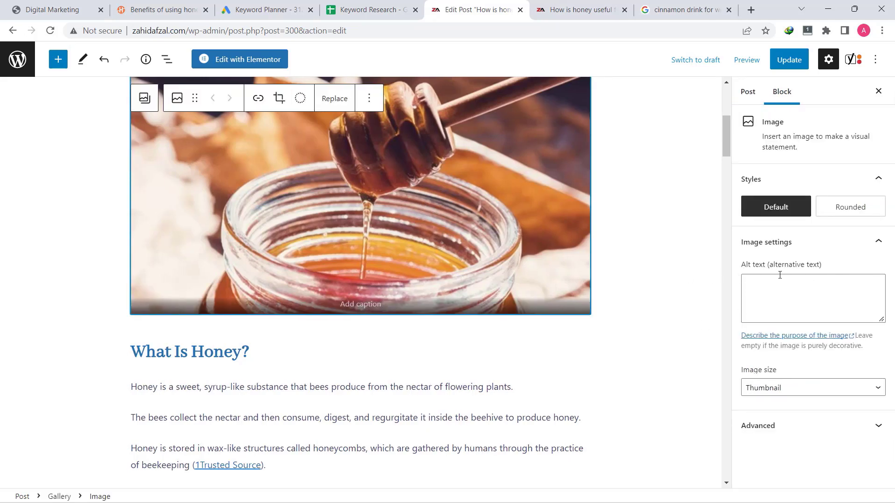
{"action": "left_click", "coordinate": [778, 295]}
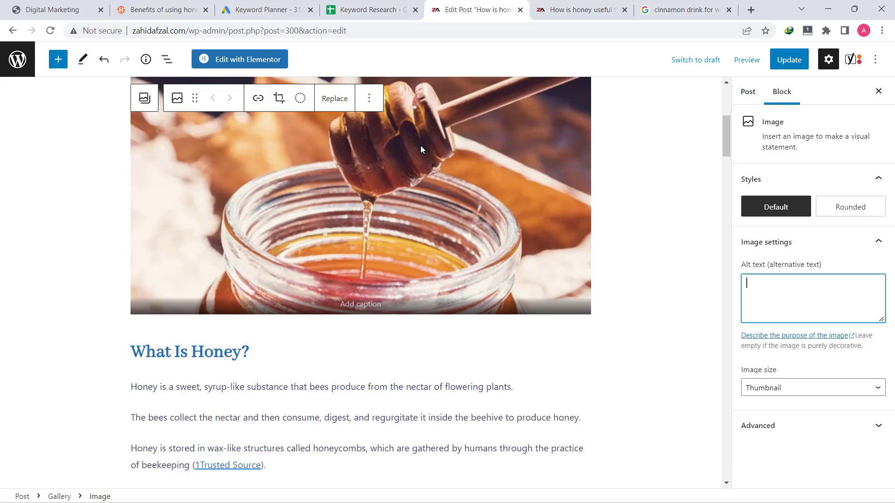
{"action": "scroll", "coordinate": [421, 145], "scroll_direction": "up", "scroll_amount": 6}
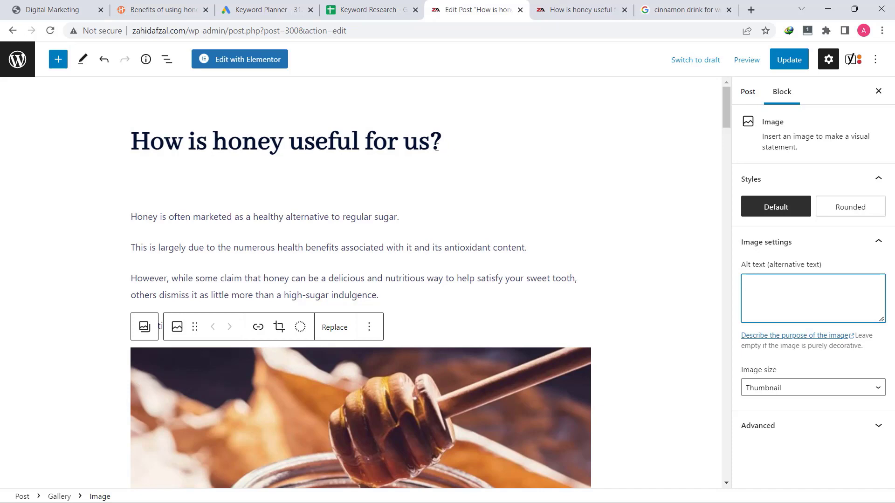
{"action": "double_click", "coordinate": [268, 140]}
{"action": "right_click", "coordinate": [246, 145]}
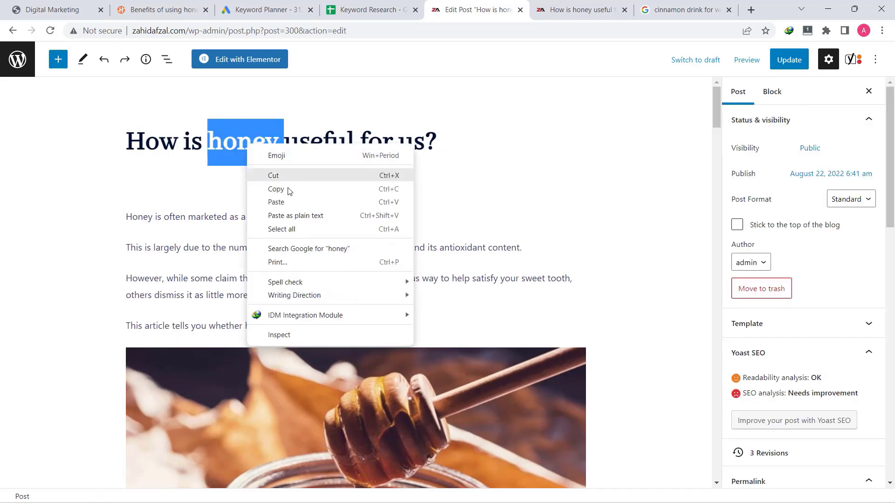
{"action": "left_click", "coordinate": [289, 188]}
Paste 'honey' as the honey jar image's alt text and update the post
{"action": "scroll", "coordinate": [416, 244], "scroll_direction": "down", "scroll_amount": 5}
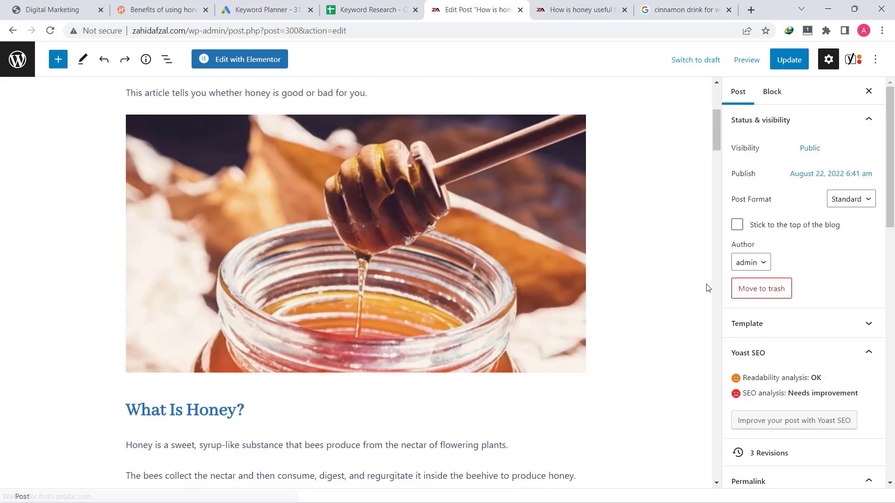
{"action": "left_click", "coordinate": [428, 306]}
{"action": "left_click", "coordinate": [766, 300]}
{"action": "key", "text": "ctrl+v"}
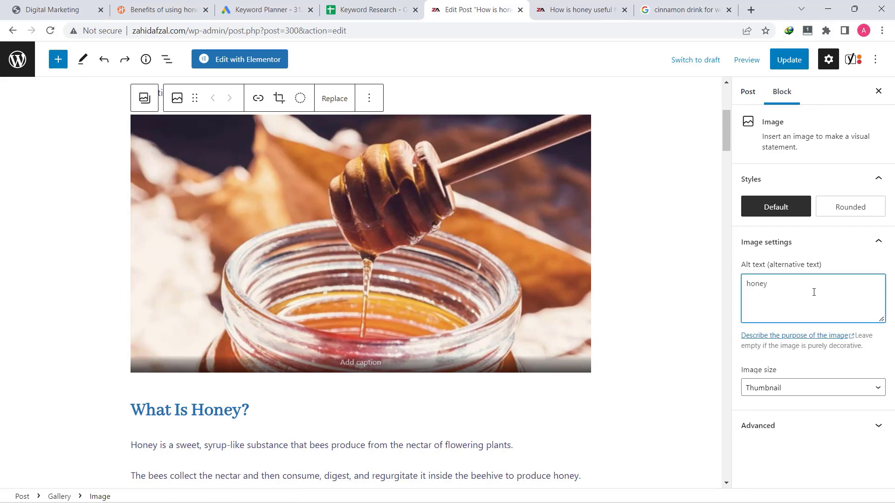
{"action": "left_click", "coordinate": [789, 59]}
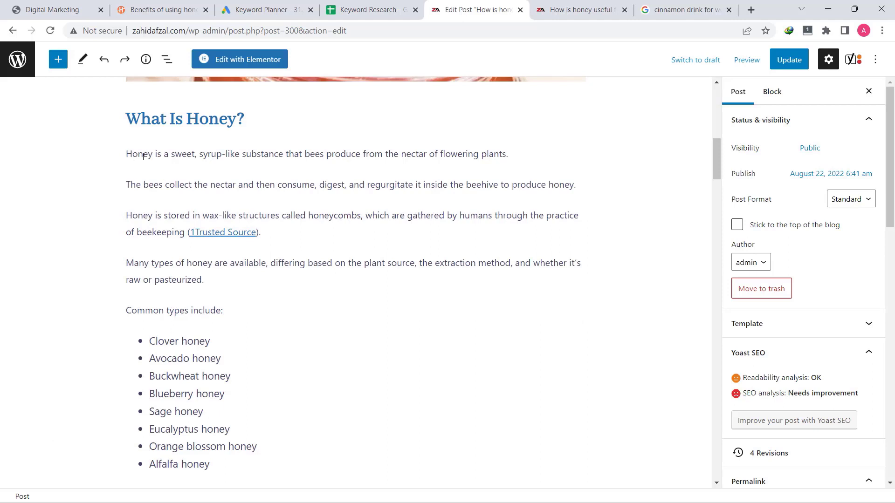
Link 'Honey is a sweet' to the internal top-30 digital marketing blogs post, opening in a new tab
{"action": "left_click", "coordinate": [197, 156]}
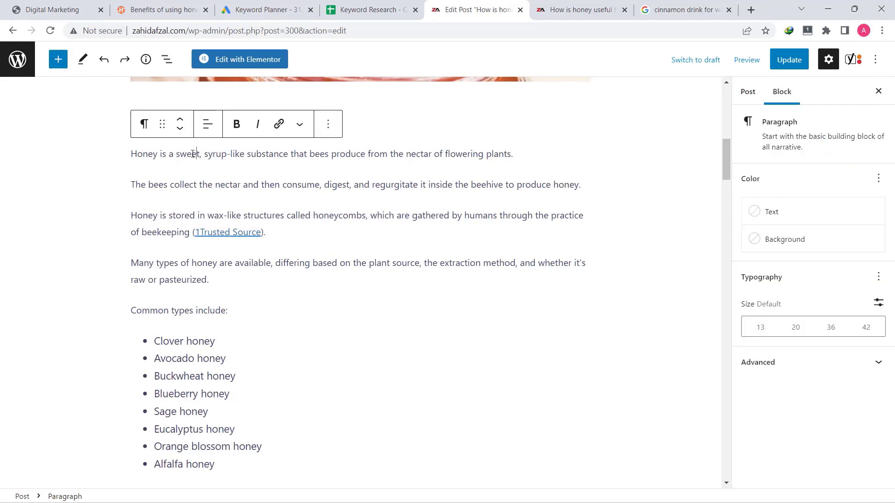
{"action": "mouse_move", "coordinate": [198, 156]}
{"action": "left_mouse_down"}
{"action": "mouse_move", "coordinate": [139, 156]}
{"action": "mouse_move", "coordinate": [199, 157]}
{"action": "left_mouse_up"}
{"action": "left_click", "coordinate": [138, 157]}
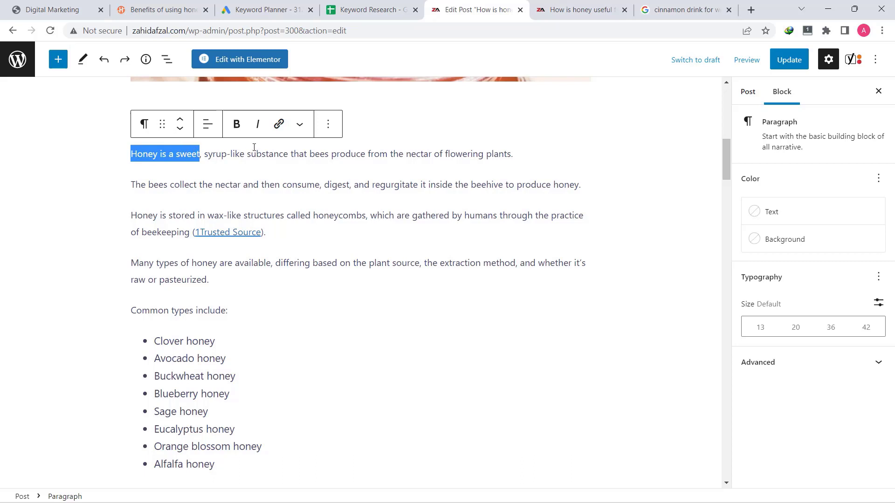
{"action": "left_click", "coordinate": [278, 125]}
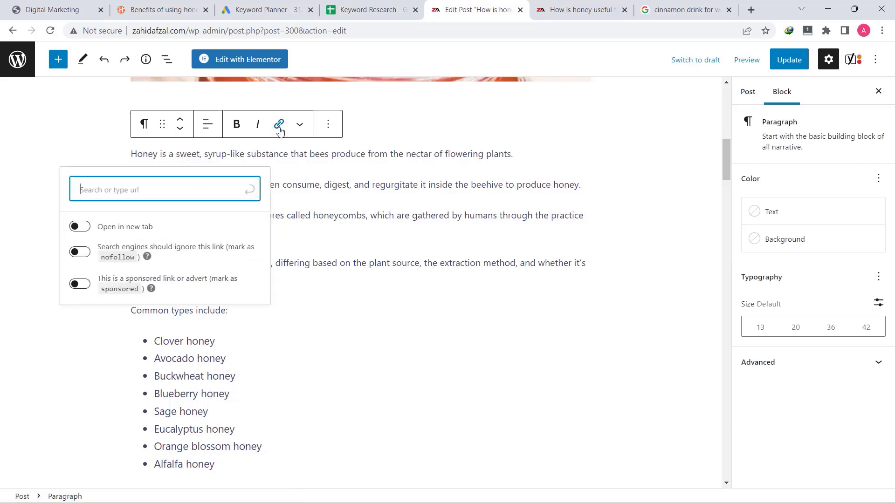
{"action": "left_click", "coordinate": [79, 227]}
{"action": "left_click", "coordinate": [112, 190]}
{"action": "right_click", "coordinate": [112, 191]}
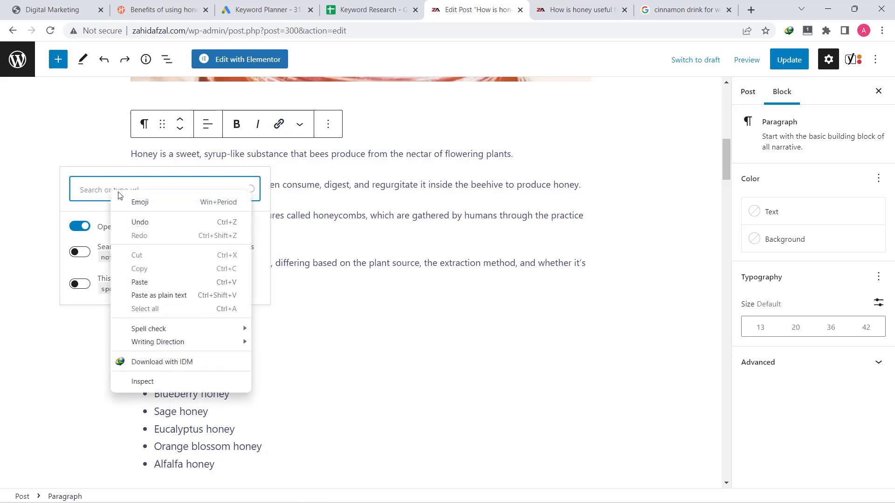
{"action": "left_click", "coordinate": [167, 278]}
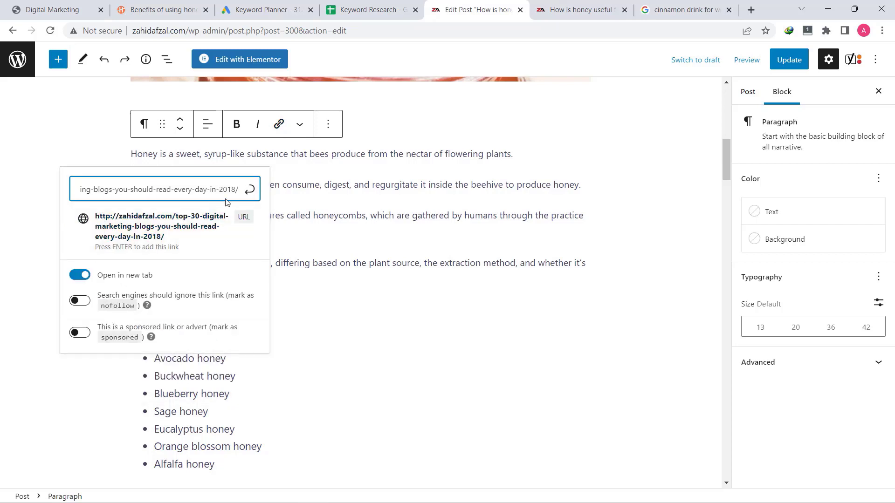
{"action": "left_click", "coordinate": [211, 240]}
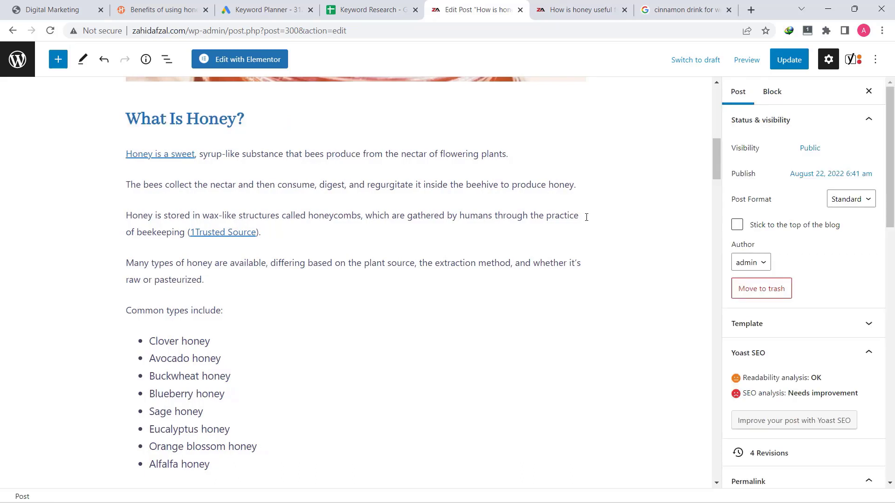
Save the post with the new internal link using Ctrl+S
{"action": "left_click_drag", "start_coordinate": [585, 215], "coordinate": [371, 216]}
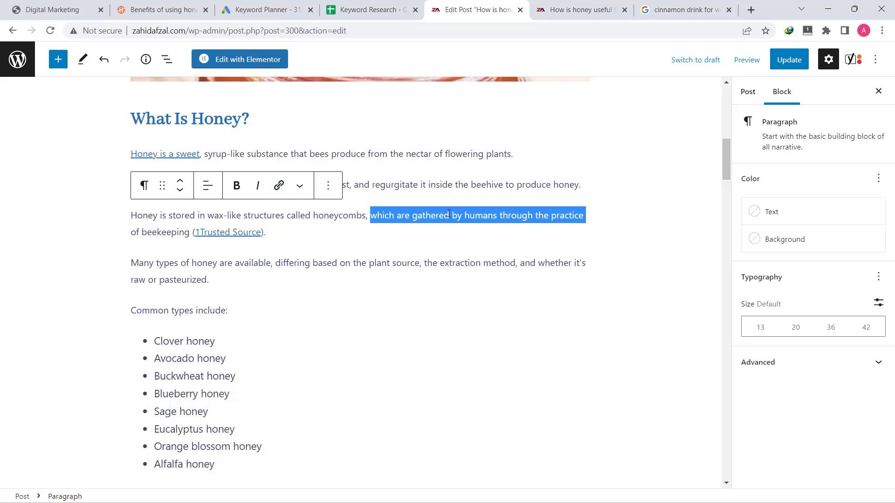
{"action": "left_click", "coordinate": [465, 221]}
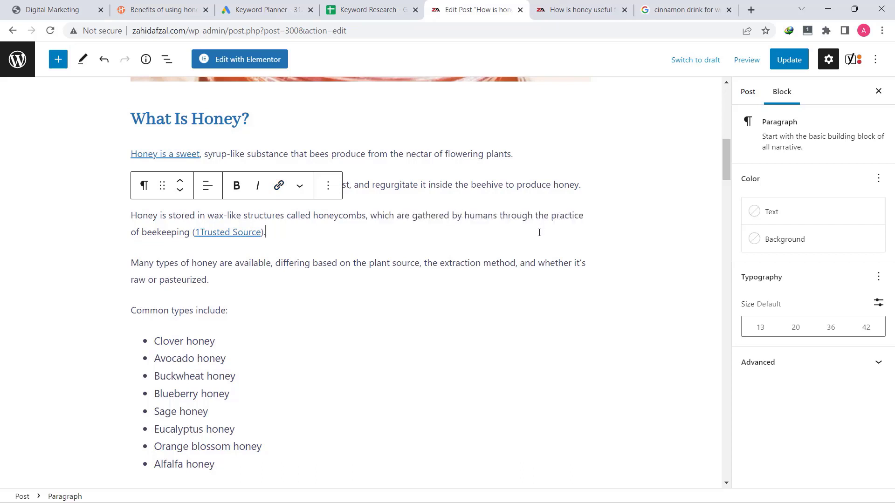
{"action": "key", "text": "ctrl+s"}
Scroll the HealthifyMe honey article and open its 'weight loss' link to Best Weight Loss Foods
{"action": "left_click", "coordinate": [163, 14]}
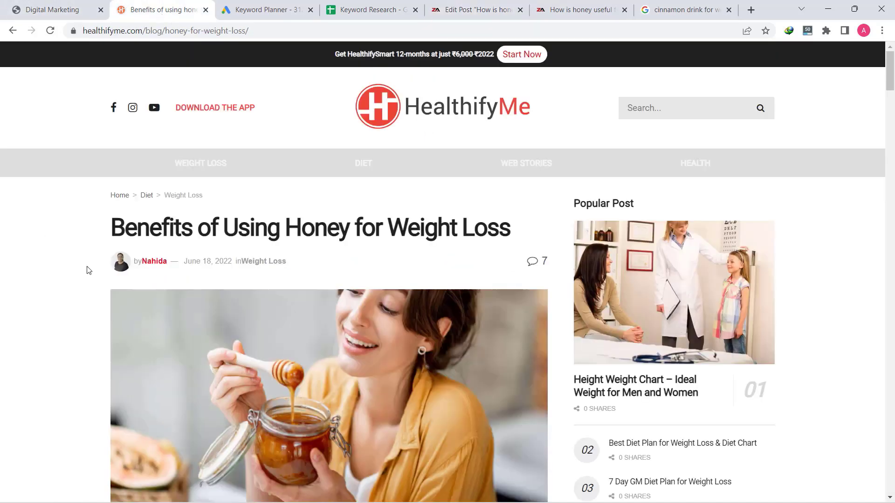
{"action": "scroll", "coordinate": [105, 310], "scroll_direction": "down", "scroll_amount": 5}
{"action": "scroll", "coordinate": [168, 334], "scroll_direction": "down", "scroll_amount": 6}
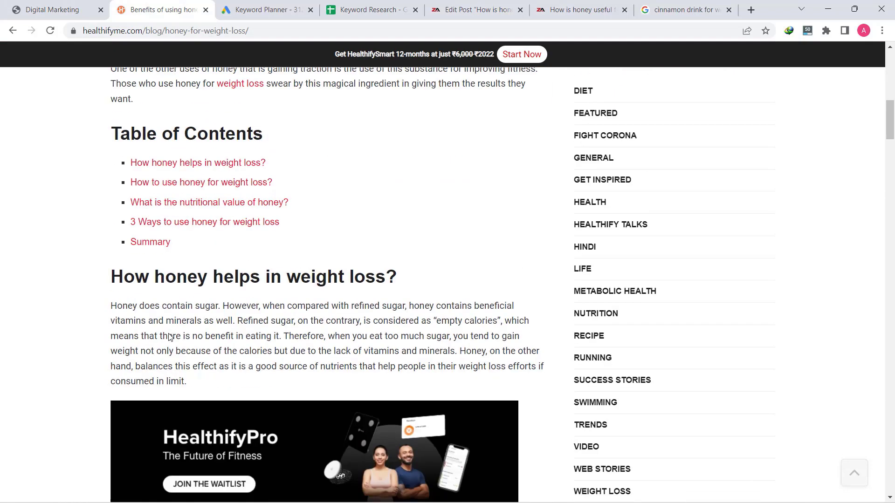
{"action": "scroll", "coordinate": [234, 228], "scroll_direction": "up", "scroll_amount": 2}
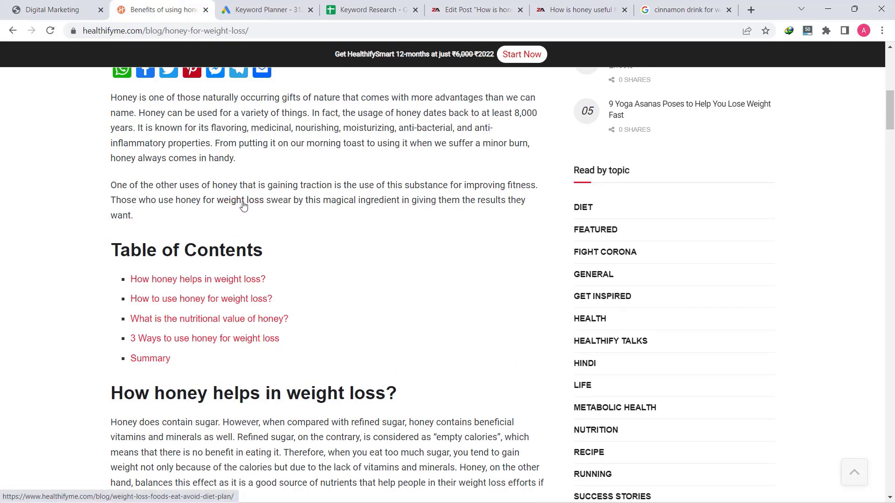
{"action": "left_click", "coordinate": [243, 205]}
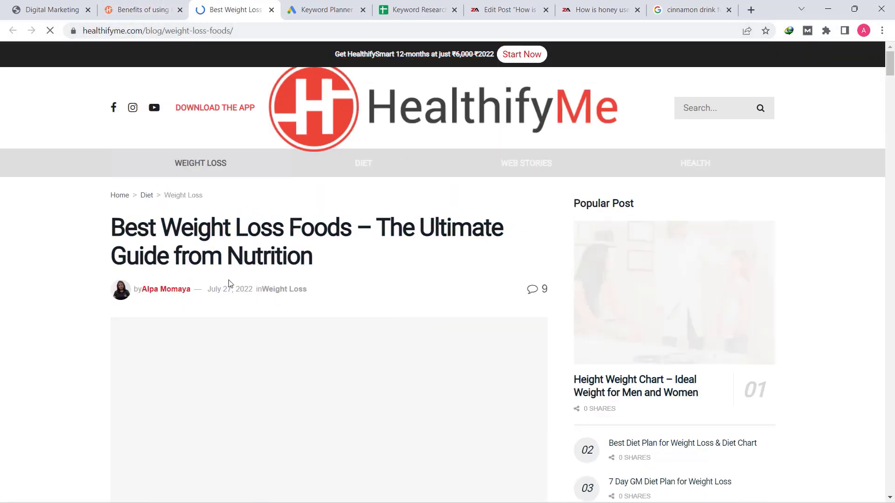
{"action": "scroll", "coordinate": [266, 346], "scroll_direction": "down", "scroll_amount": 6}
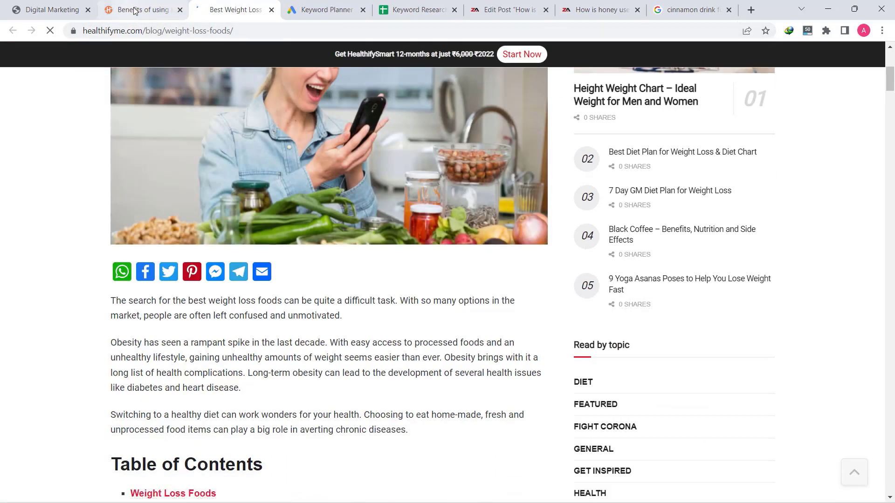
Return to the honey weight-loss article and scroll through its content
{"action": "left_click", "coordinate": [140, 10]}
{"action": "scroll", "coordinate": [239, 292], "scroll_direction": "down", "scroll_amount": 15}
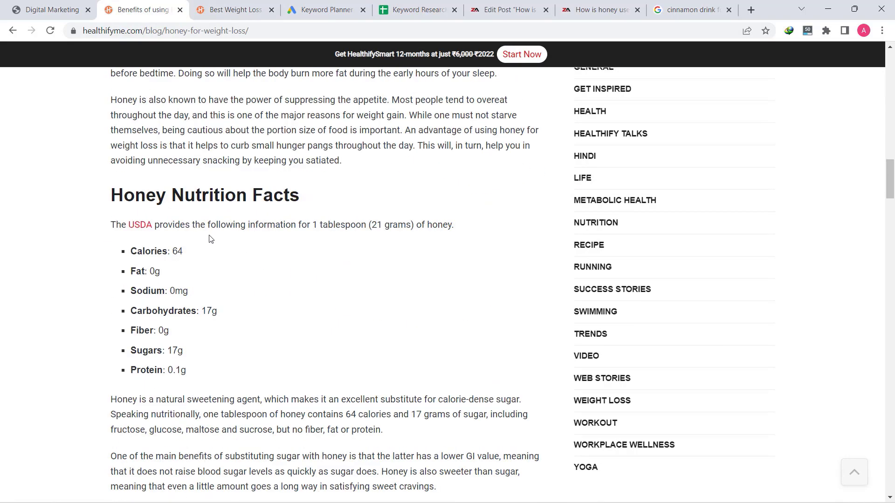
{"action": "scroll", "coordinate": [333, 289], "scroll_direction": "down", "scroll_amount": 7}
{"action": "scroll", "coordinate": [333, 289], "scroll_direction": "down", "scroll_amount": 20}
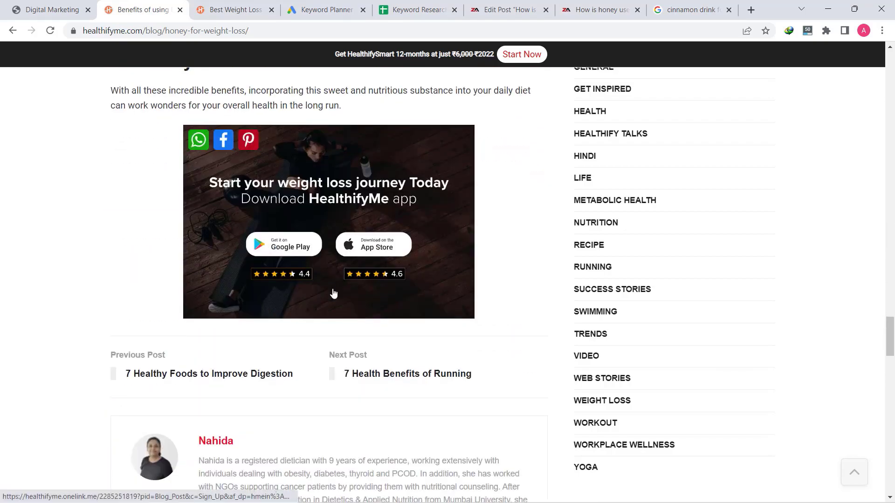
{"action": "scroll", "coordinate": [333, 291], "scroll_direction": "down", "scroll_amount": 7}
{"action": "scroll", "coordinate": [336, 291], "scroll_direction": "up", "scroll_amount": 20}
{"action": "scroll", "coordinate": [336, 288], "scroll_direction": "up", "scroll_amount": 20}
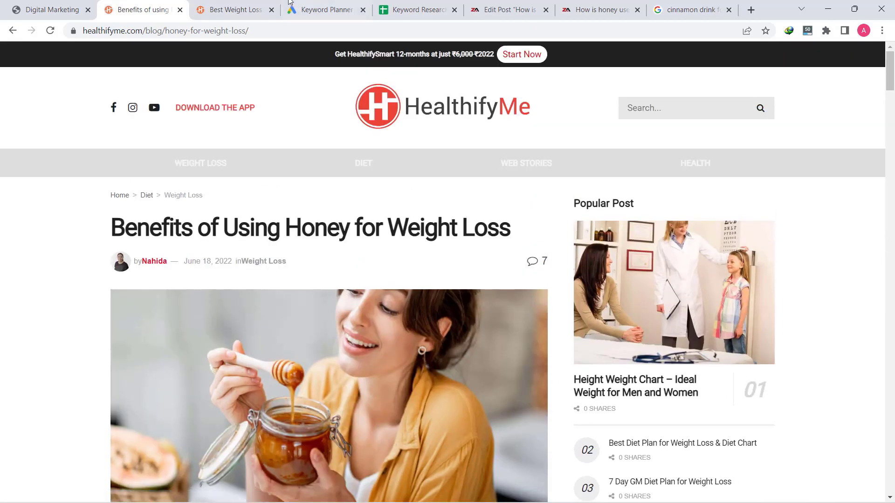
Return to the honey post editor and select words in the 'What Is Honey?' honeycombs sentence
{"action": "left_click", "coordinate": [503, 8]}
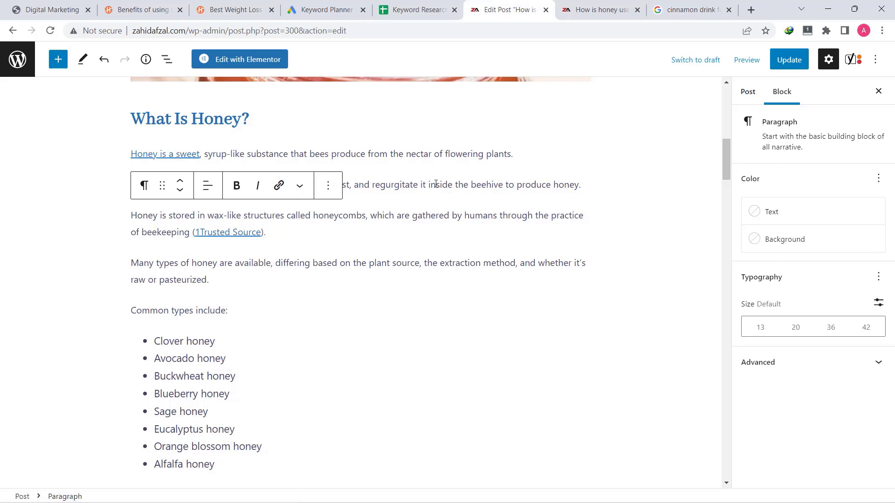
{"action": "left_click_drag", "start_coordinate": [421, 186], "coordinate": [468, 185]}
{"action": "left_click", "coordinate": [469, 185]}
{"action": "left_click", "coordinate": [468, 185]}
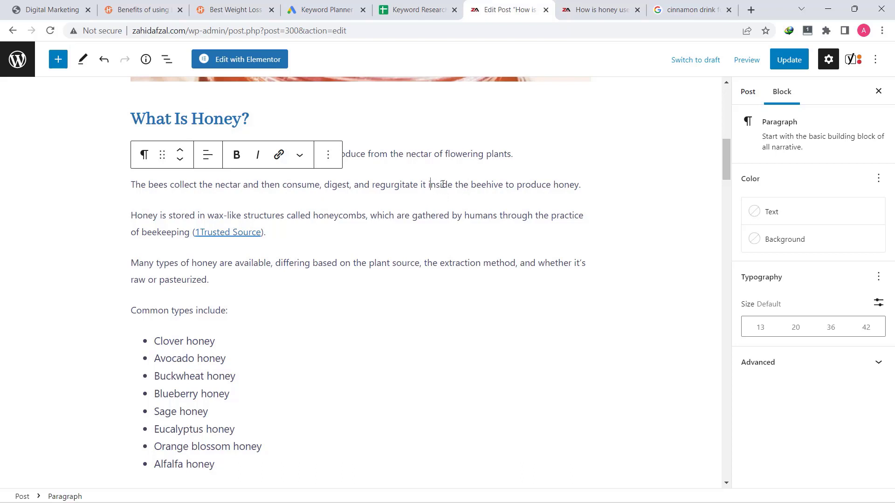
{"action": "left_click_drag", "start_coordinate": [429, 185], "coordinate": [484, 186]}
{"action": "left_click", "coordinate": [472, 205]}
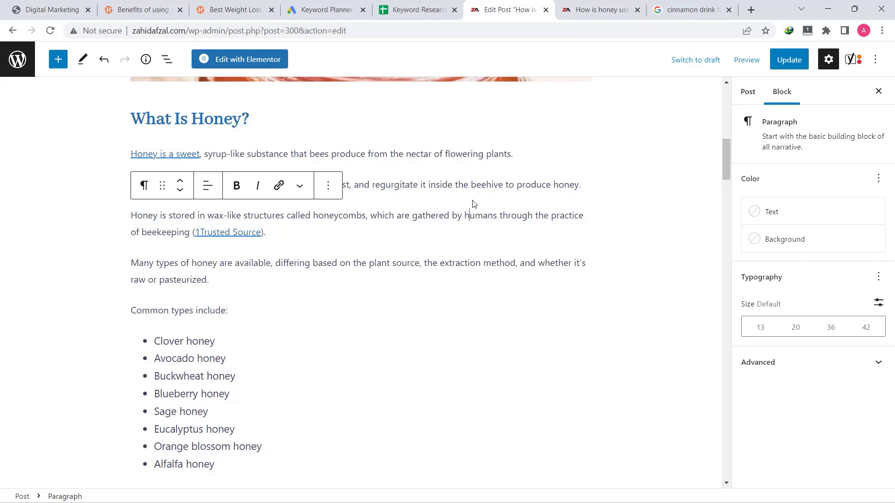
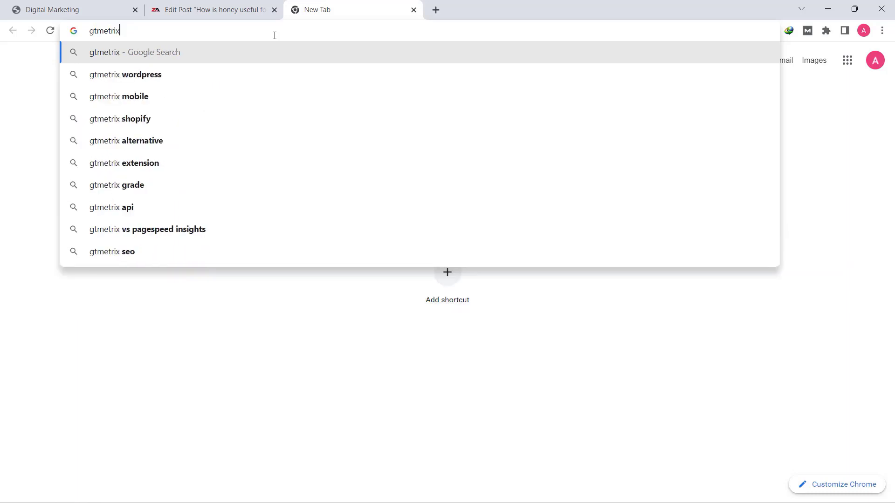
Finish typing gtmetrix.com in the new tab's address bar and load the site
{"action": "type", "text": ".com"}
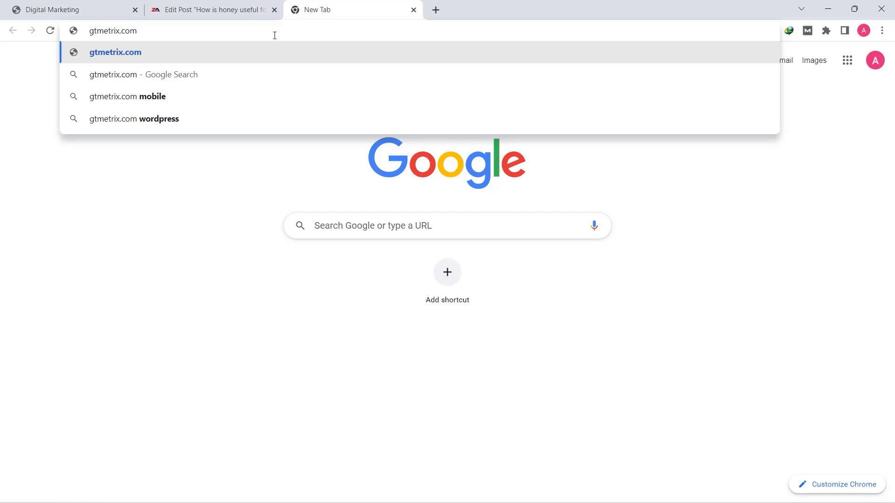
{"action": "key", "text": "Return"}
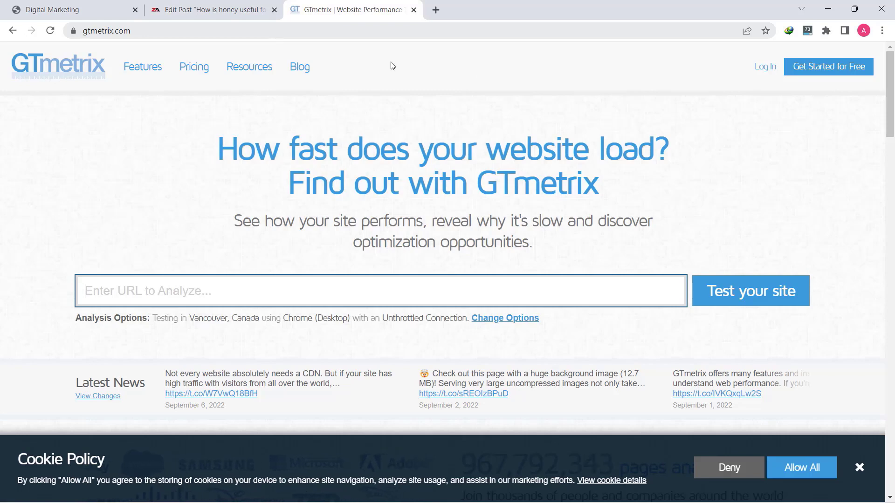
Open the GTmetrix sign-up form and enter the first and last name
{"action": "left_click", "coordinate": [839, 69]}
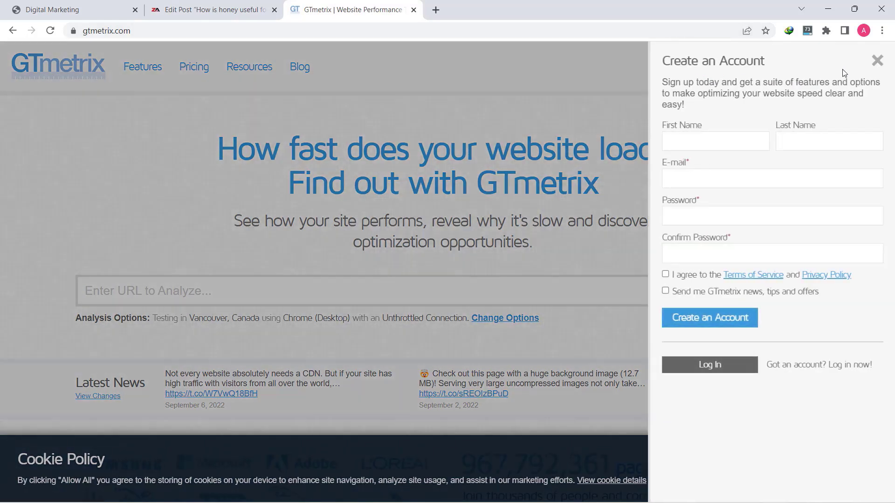
{"action": "left_click", "coordinate": [679, 149]}
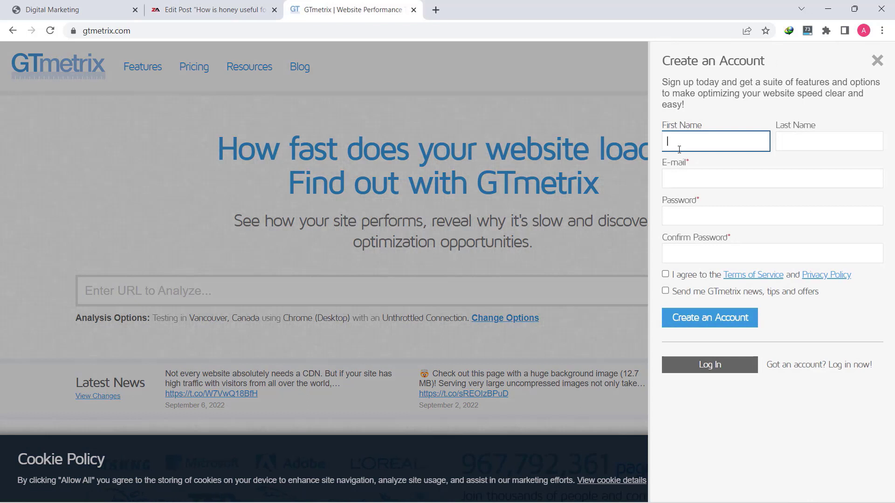
{"action": "left_click", "coordinate": [790, 138]}
{"action": "left_click", "coordinate": [711, 147]}
{"action": "left_click", "coordinate": [789, 139]}
Fill in the e-mail and password, accept the Terms of Service, and create the account
{"action": "key", "text": "Tab"}
{"action": "left_click", "coordinate": [755, 181]}
{"action": "left_click", "coordinate": [756, 206]}
{"action": "left_click", "coordinate": [756, 216]}
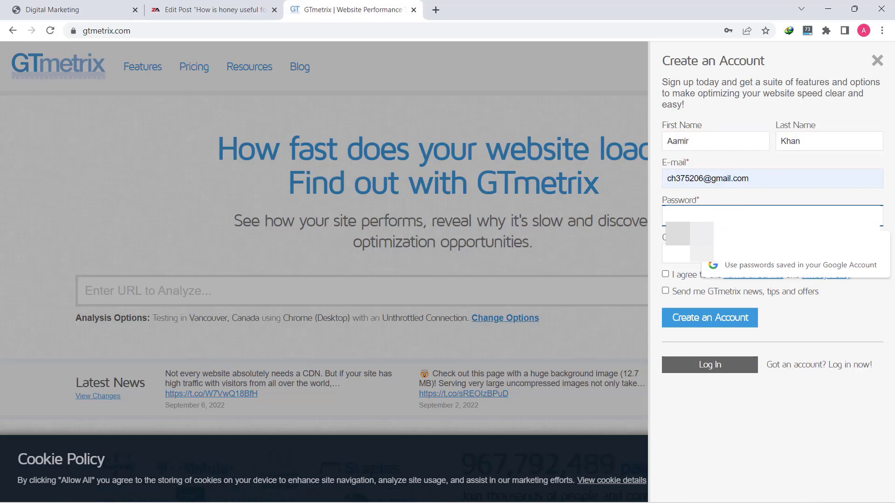
{"action": "key", "text": "Tab"}
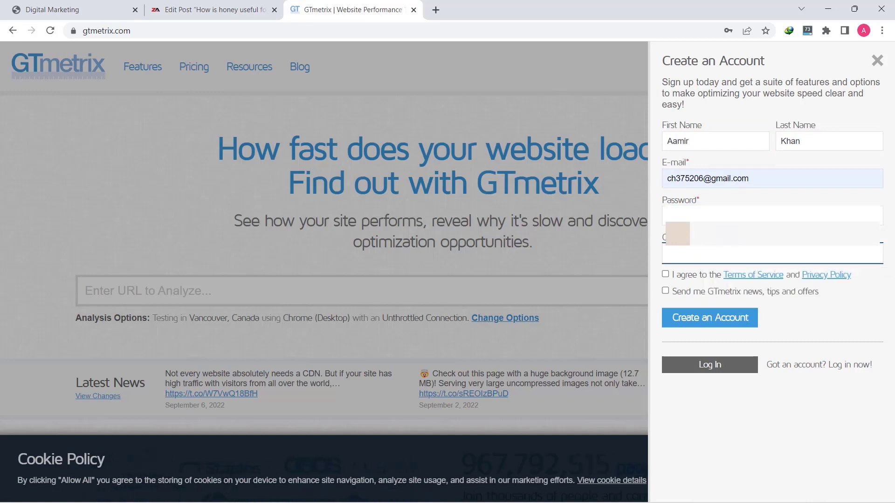
{"action": "left_click", "coordinate": [666, 274]}
{"action": "left_click", "coordinate": [730, 318]}
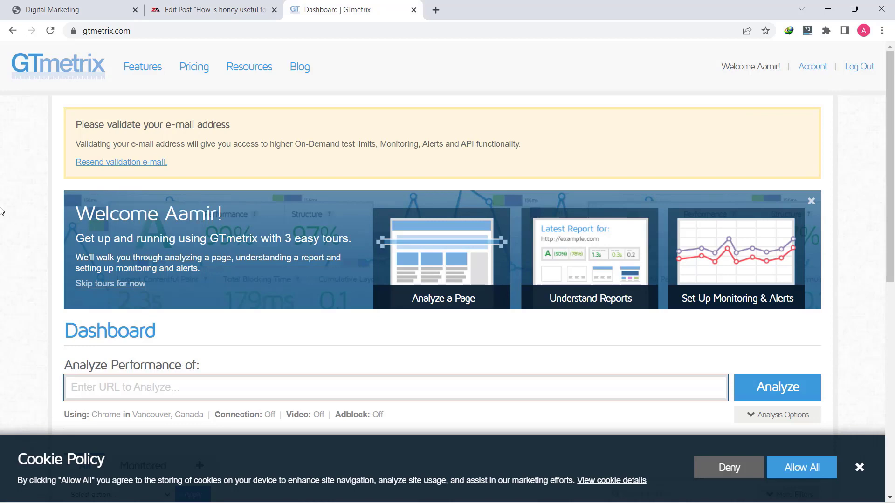
Switch the GTmetrix test location to Sydney, Australia, then open a blank browser tab
{"action": "scroll", "coordinate": [1, 211], "scroll_direction": "down", "scroll_amount": 2}
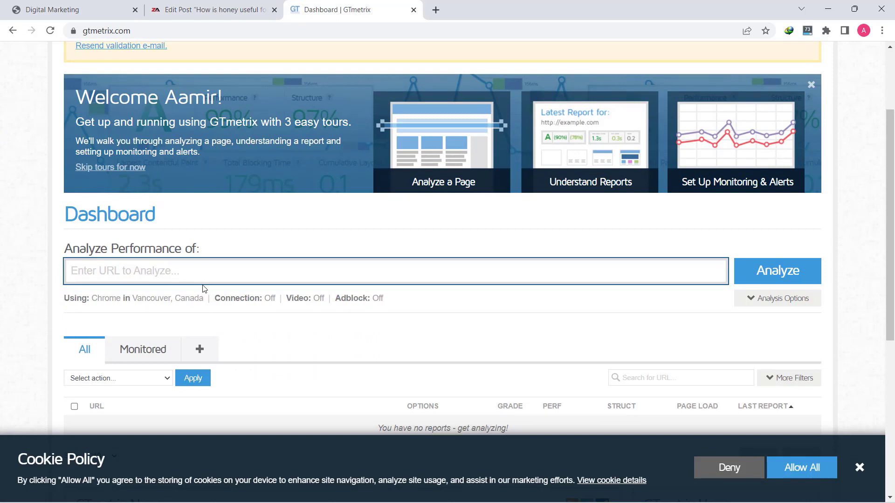
{"action": "left_click", "coordinate": [189, 302]}
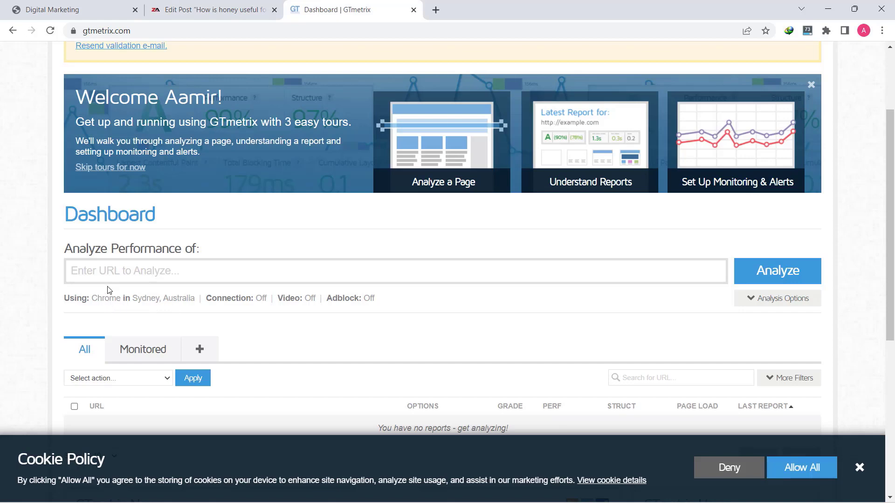
{"action": "left_click", "coordinate": [117, 270]}
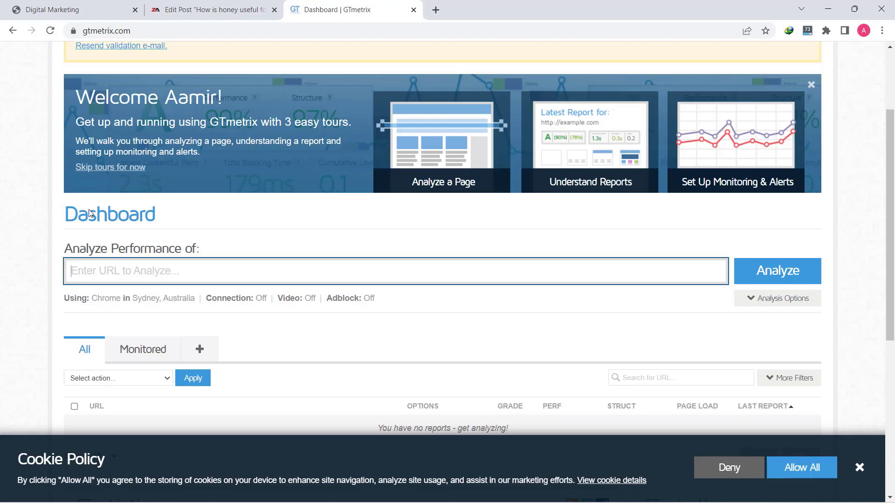
{"action": "left_click", "coordinate": [436, 9]}
Load zahidafzal.com in the new tab and copy its web address
{"action": "left_click", "coordinate": [330, 30]}
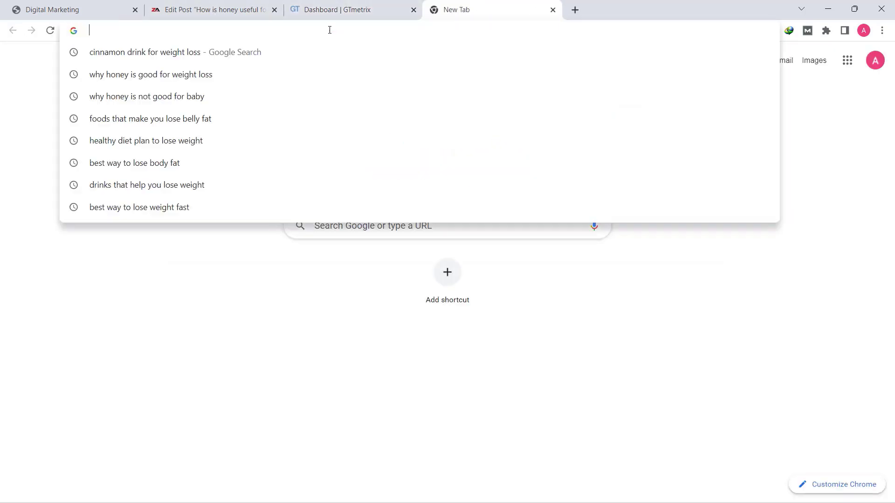
{"action": "type", "text": "zahi"}
{"action": "key", "text": "Return"}
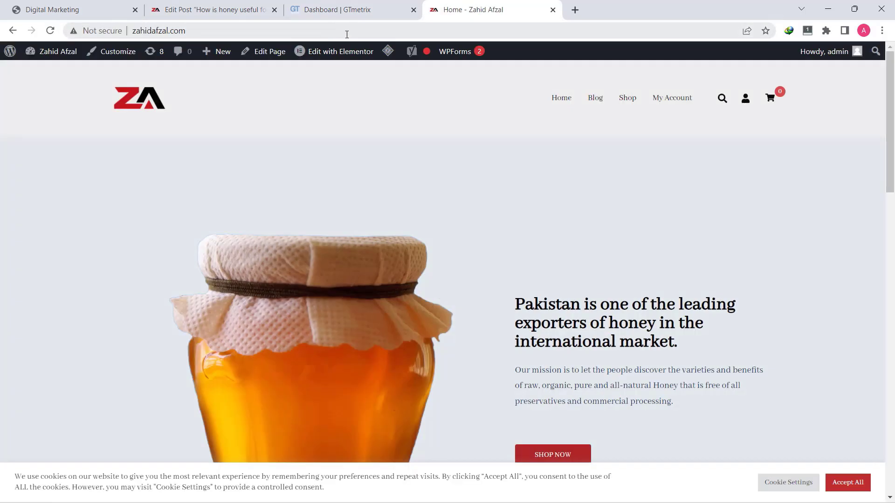
{"action": "left_click", "coordinate": [180, 32]}
{"action": "right_click", "coordinate": [171, 35]}
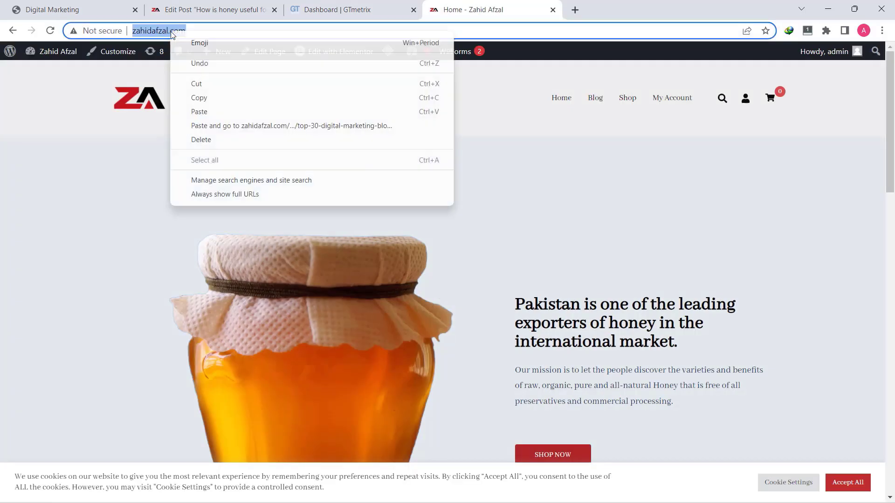
{"action": "left_click", "coordinate": [207, 97]}
{"action": "left_click", "coordinate": [336, 9]}
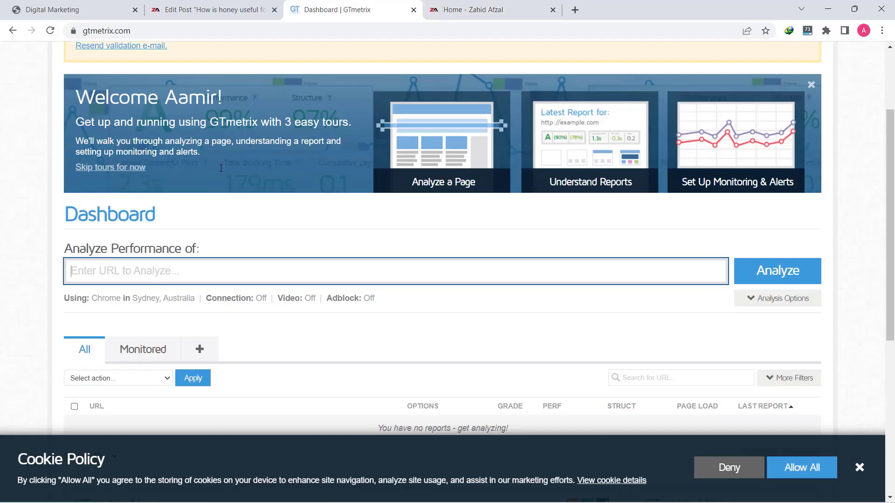
{"action": "right_click", "coordinate": [196, 270]}
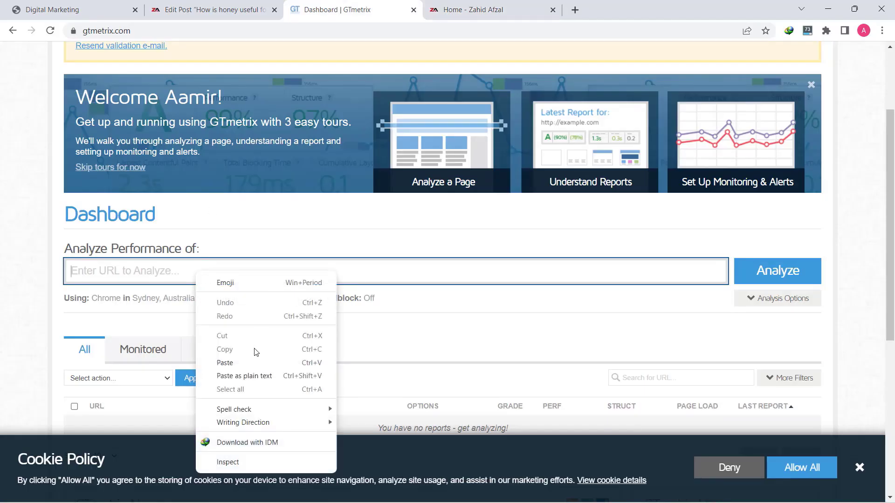
{"action": "left_click", "coordinate": [239, 363]}
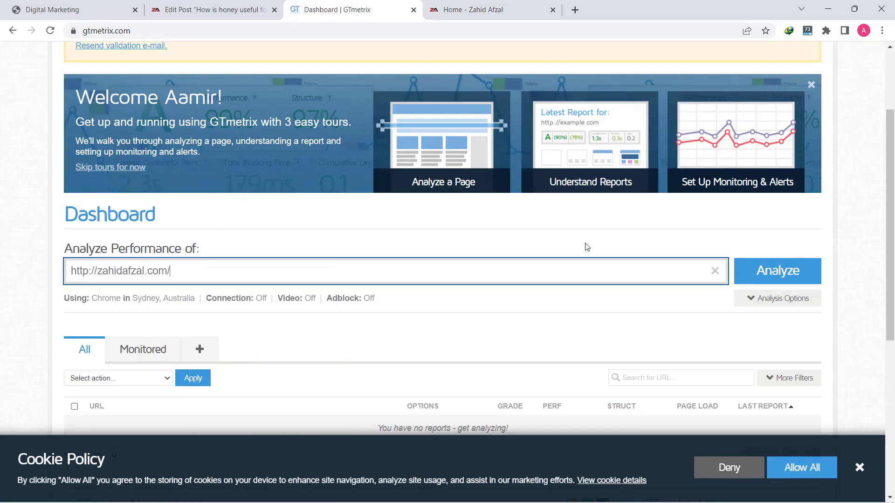
{"action": "left_click", "coordinate": [784, 272]}
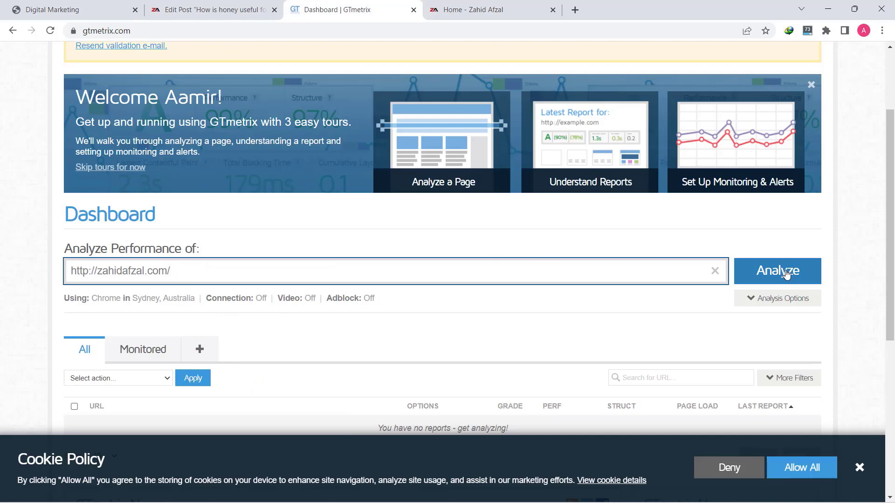
{"action": "left_click", "coordinate": [784, 272]}
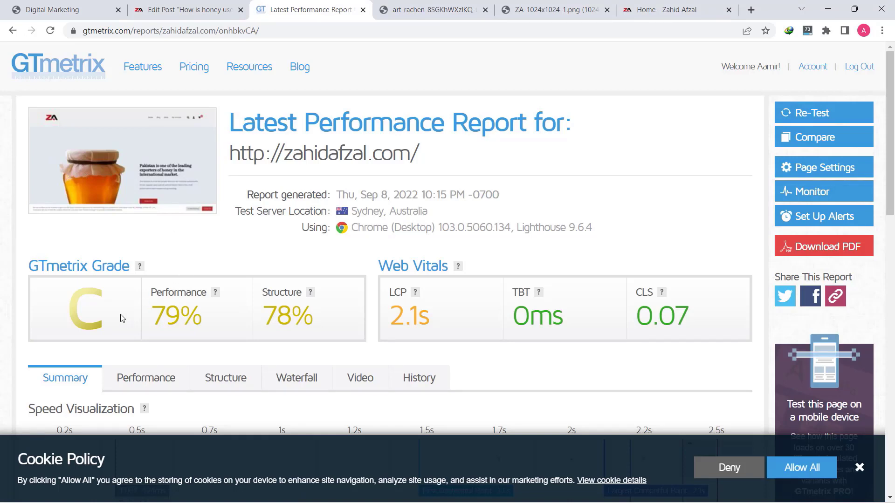
{"action": "scroll", "coordinate": [122, 317], "scroll_direction": "down", "scroll_amount": 5}
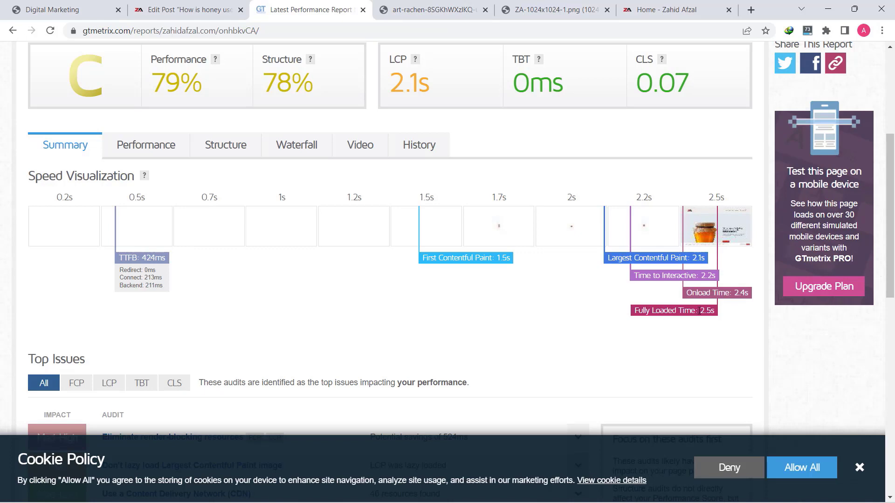
{"action": "left_click_drag", "start_coordinate": [705, 312], "coordinate": [707, 311]}
{"action": "scroll", "coordinate": [255, 349], "scroll_direction": "down", "scroll_amount": 10}
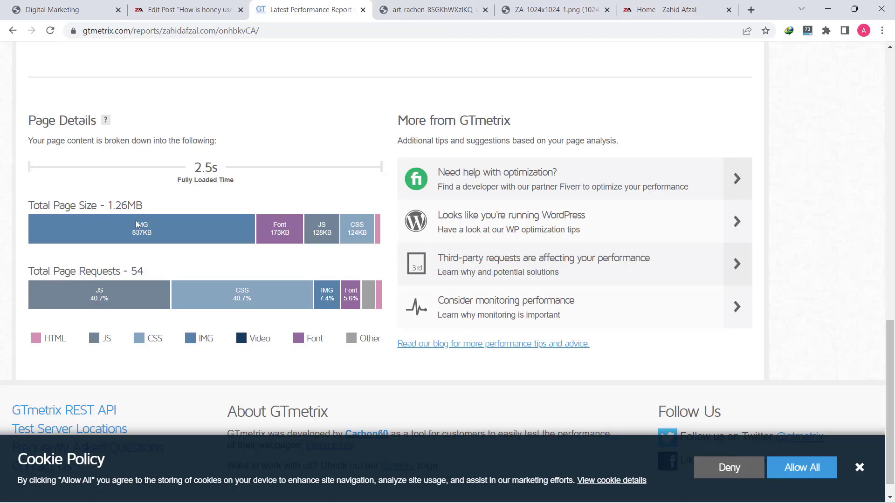
{"action": "mouse_move", "coordinate": [156, 225]}
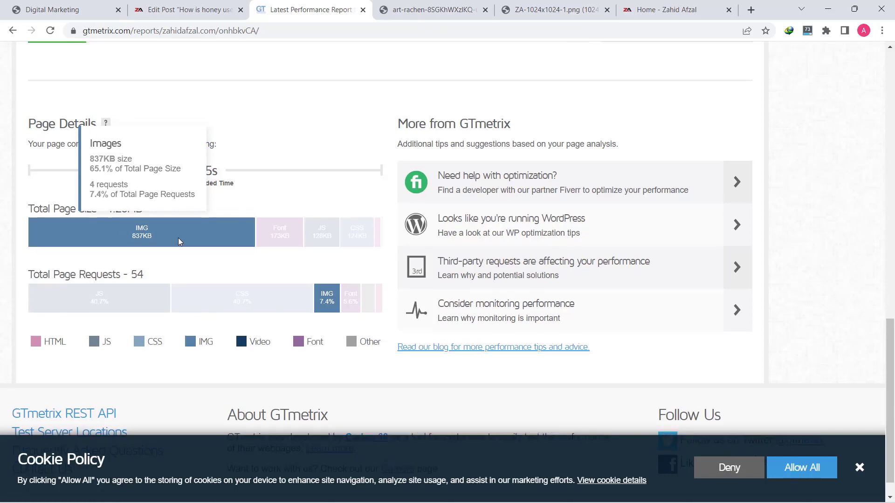
{"action": "scroll", "coordinate": [179, 241], "scroll_direction": "up", "scroll_amount": 20}
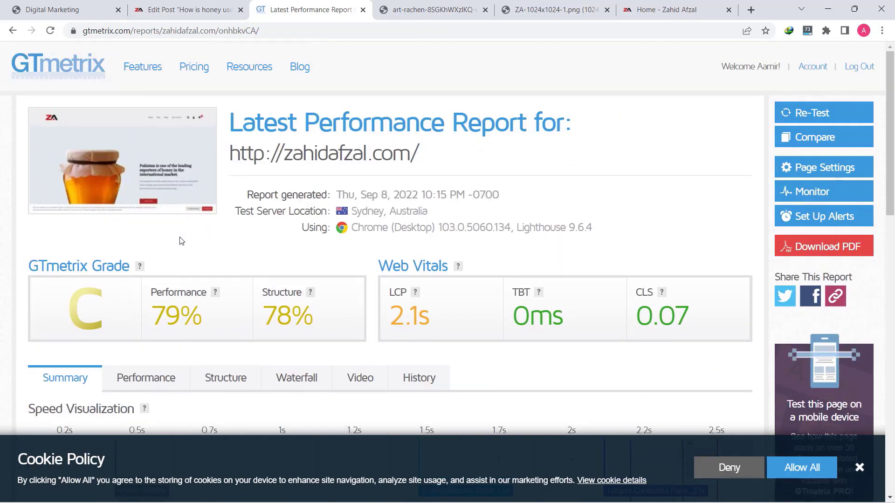
In the waterfall, open the 160KB ZA-1024x1024-1.png request in a new tab
{"action": "left_click", "coordinate": [296, 380]}
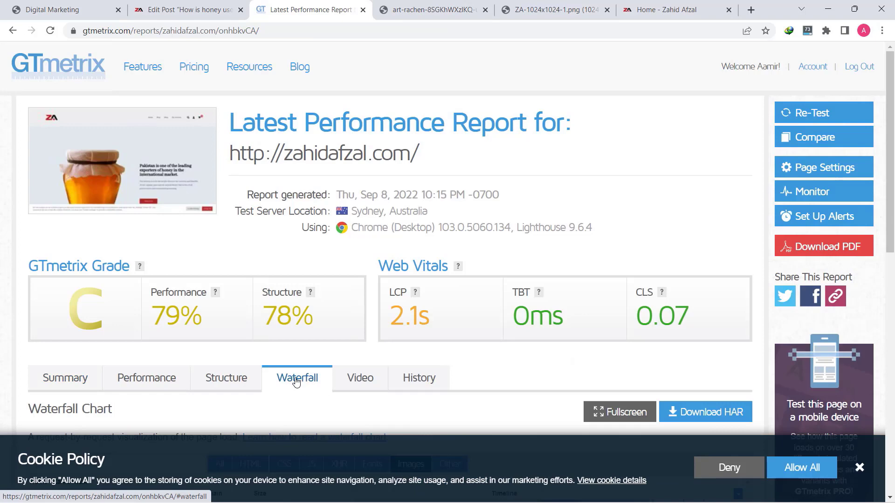
{"action": "scroll", "coordinate": [296, 381], "scroll_direction": "down", "scroll_amount": 5}
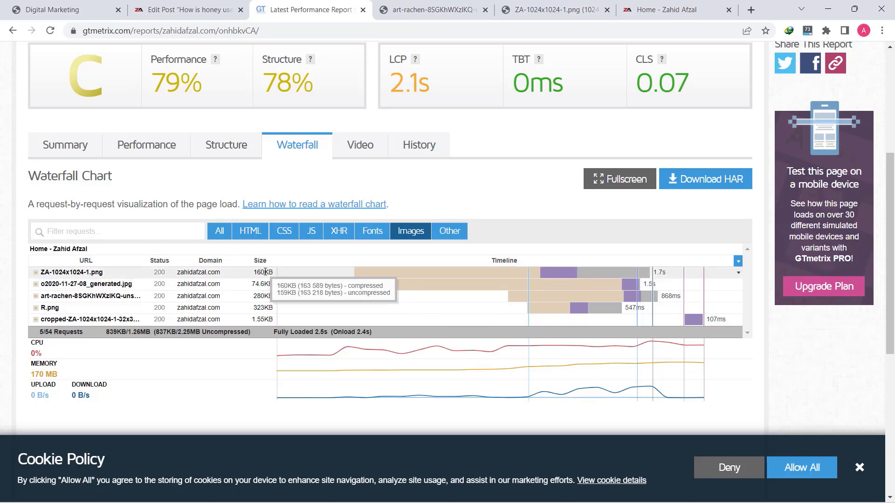
{"action": "double_click", "coordinate": [264, 272]}
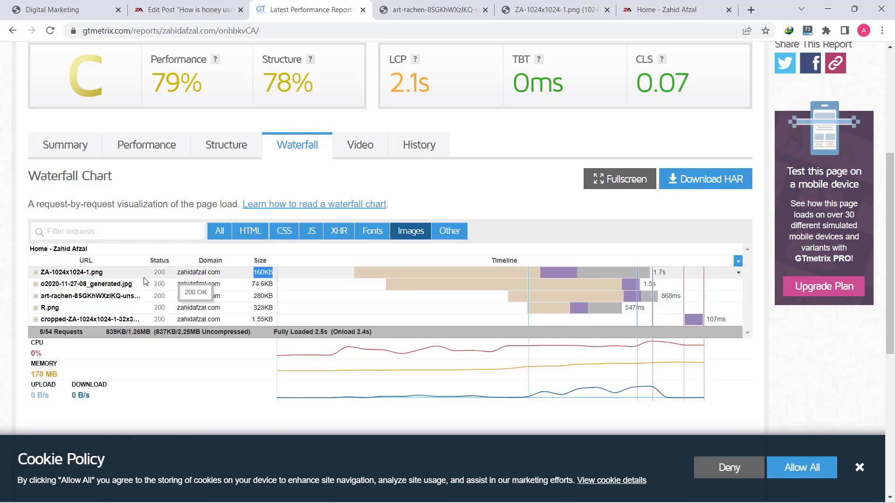
{"action": "left_click", "coordinate": [103, 275]}
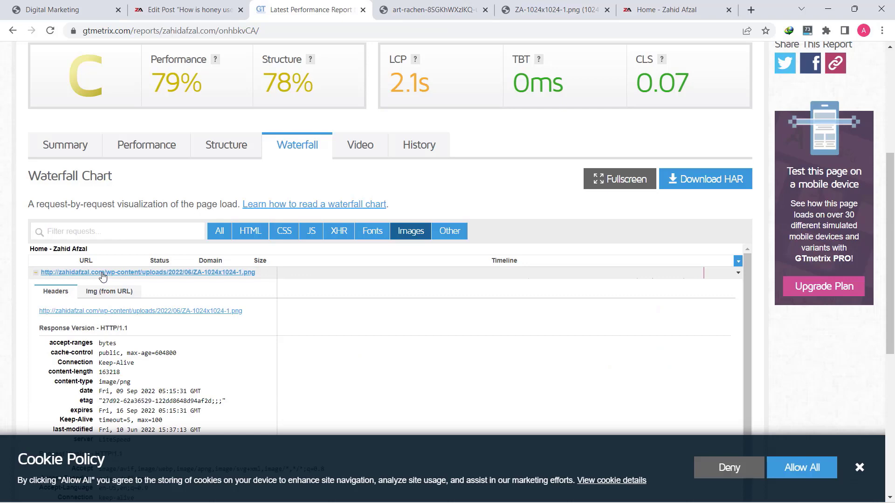
{"action": "left_click", "coordinate": [171, 311]}
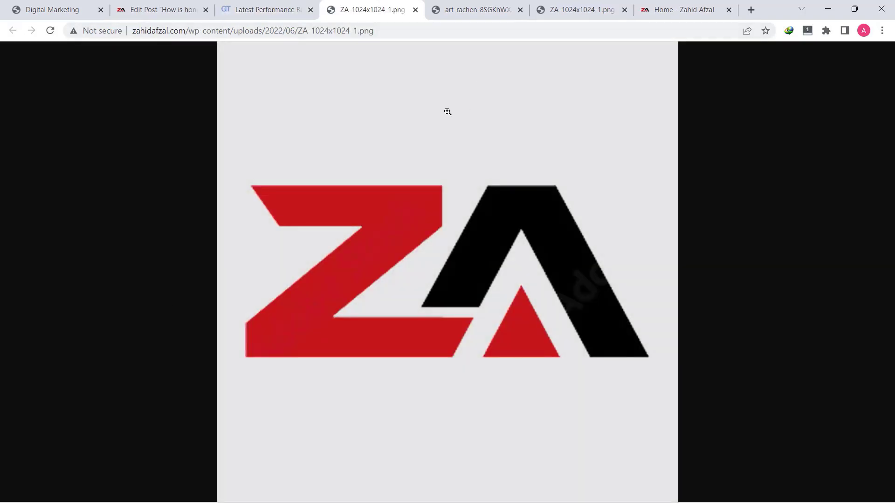
{"action": "left_click", "coordinate": [279, 10]}
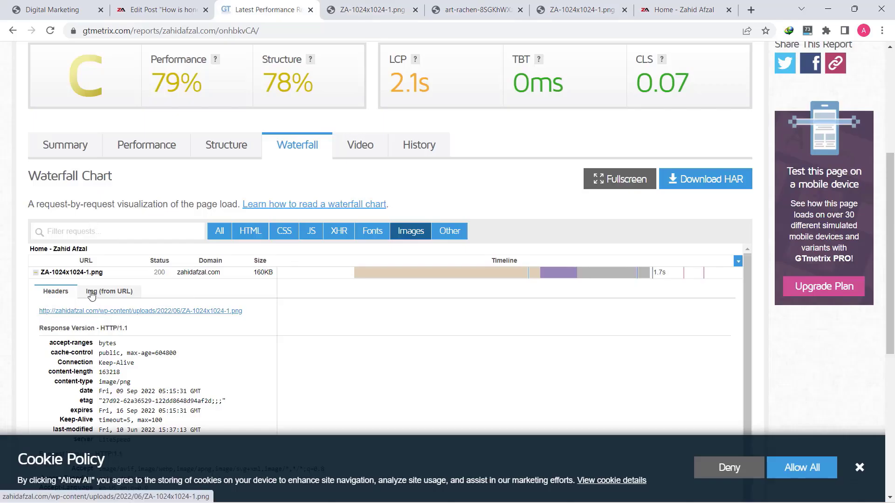
Expand the art-rachen unsplash JPG request and open that image in a new tab
{"action": "scroll", "coordinate": [79, 323], "scroll_direction": "down", "scroll_amount": 1}
{"action": "scroll", "coordinate": [78, 323], "scroll_direction": "down", "scroll_amount": 7}
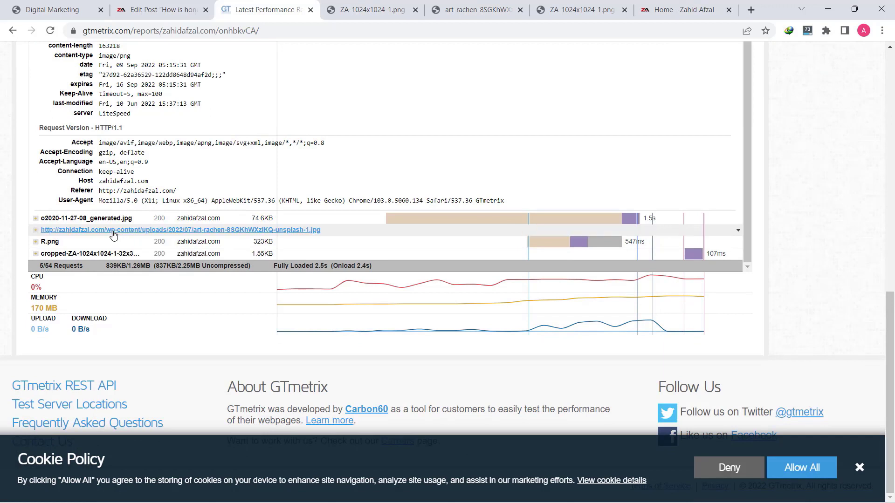
{"action": "left_click", "coordinate": [113, 235]}
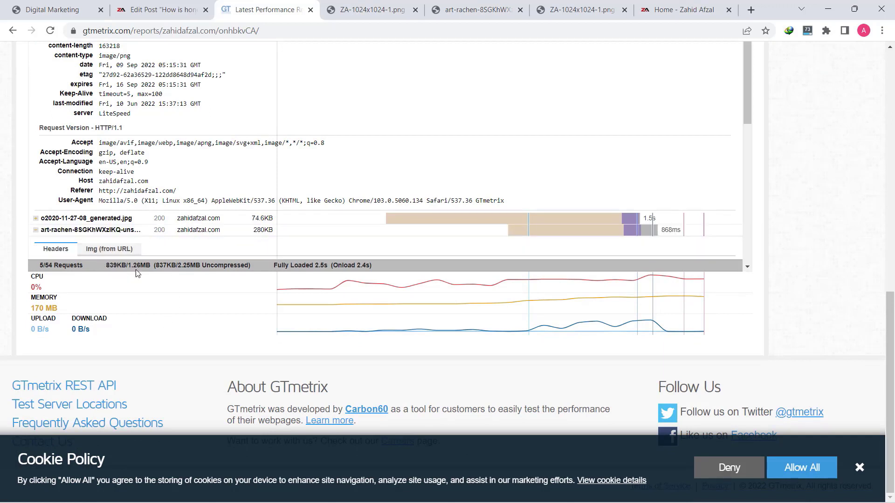
{"action": "scroll", "coordinate": [180, 147], "scroll_direction": "up", "scroll_amount": 1}
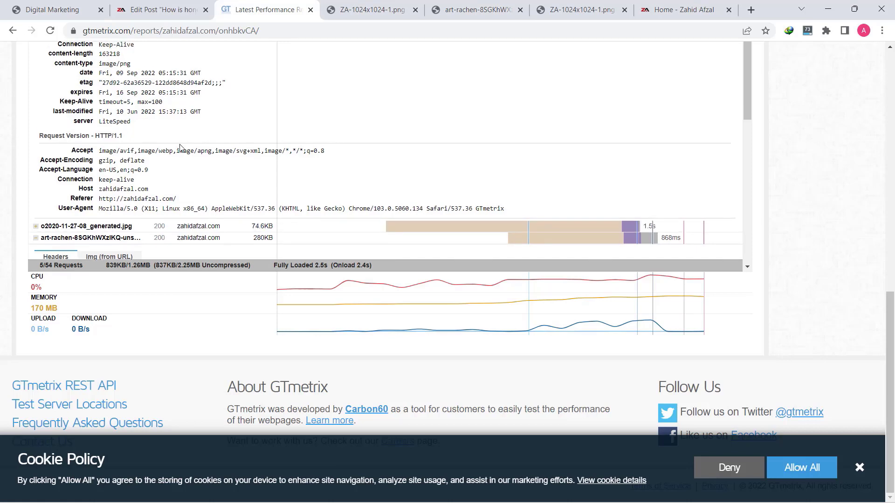
{"action": "scroll", "coordinate": [180, 147], "scroll_direction": "up", "scroll_amount": 3}
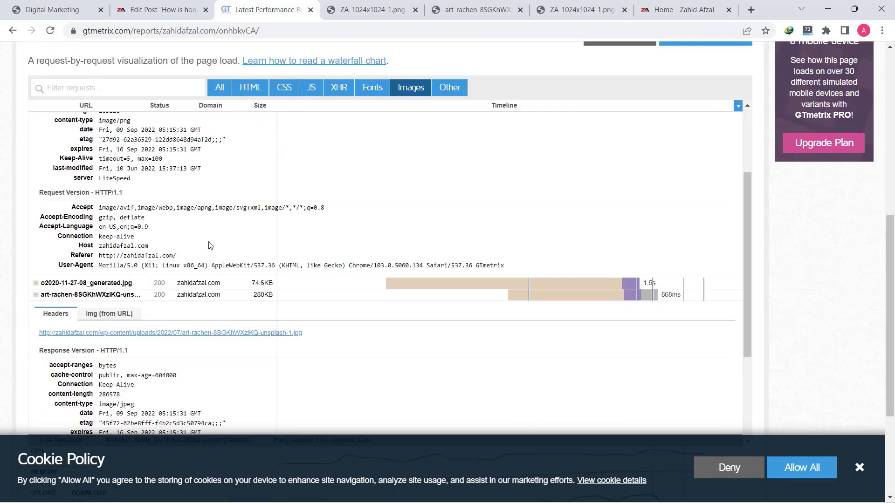
{"action": "scroll", "coordinate": [209, 245], "scroll_direction": "down", "scroll_amount": 3}
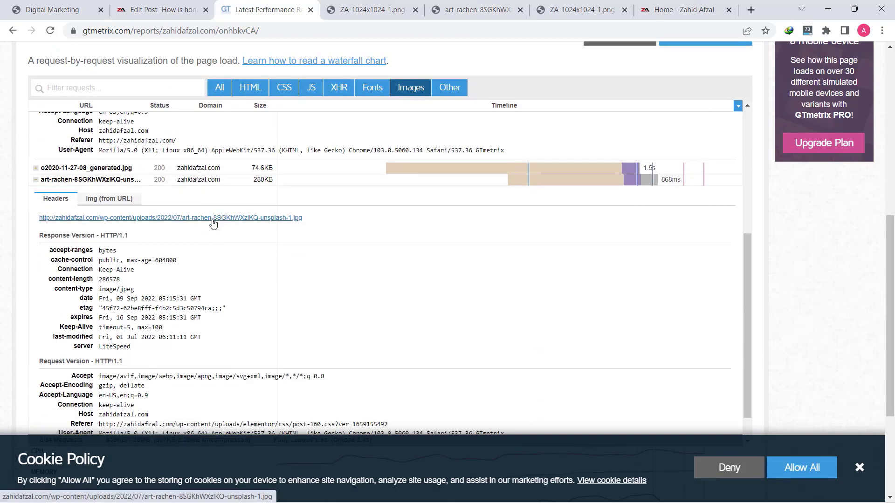
{"action": "left_click", "coordinate": [213, 219]}
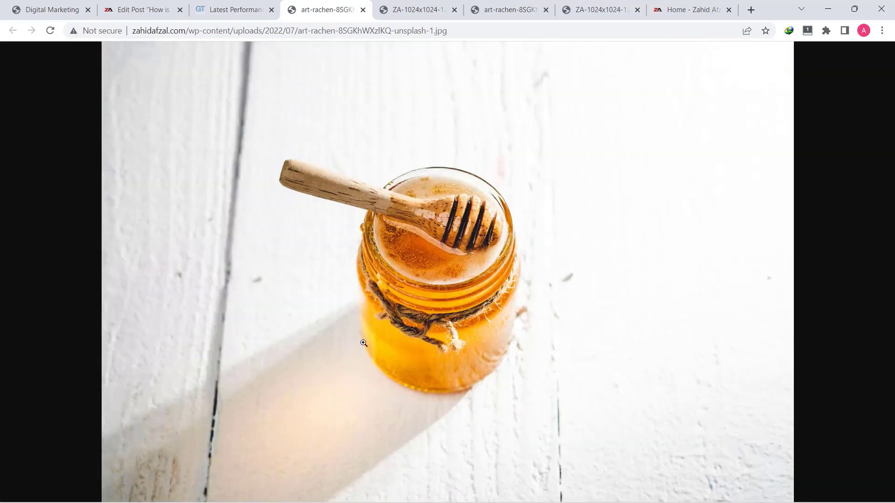
{"action": "left_click", "coordinate": [214, 14]}
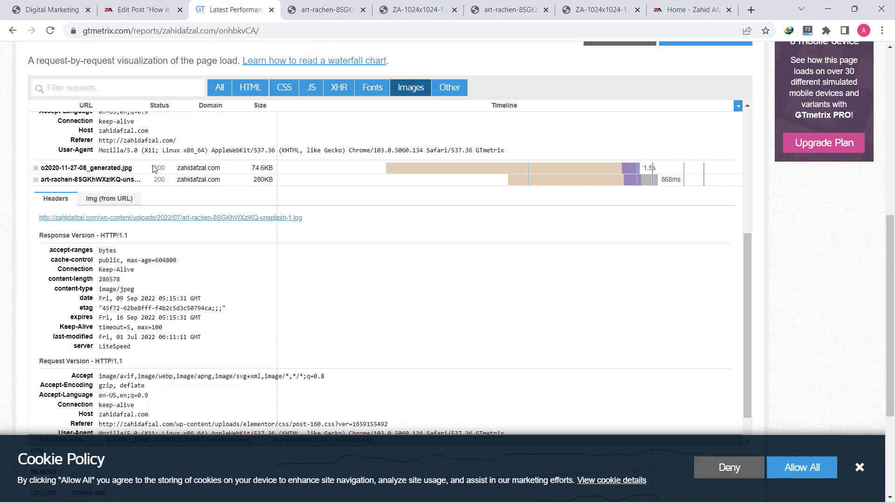
Expand the R.png request and open that honey-jar image in a new tab
{"action": "scroll", "coordinate": [228, 251], "scroll_direction": "down", "scroll_amount": 2}
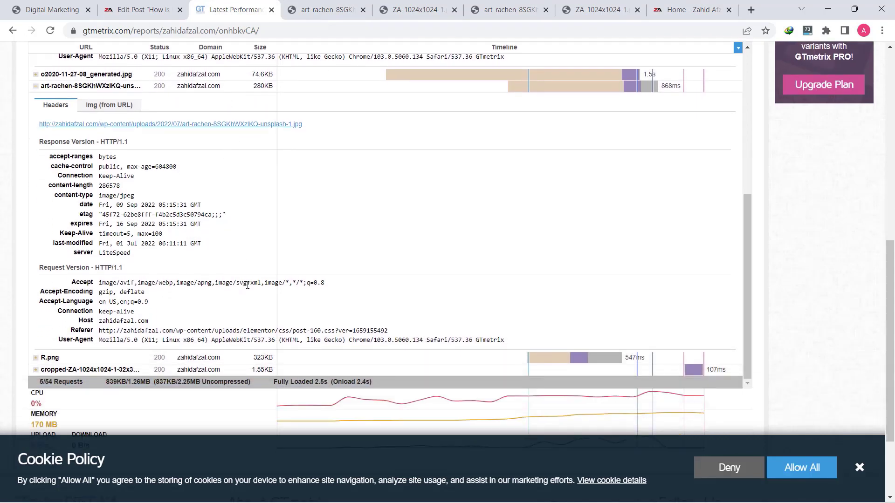
{"action": "scroll", "coordinate": [248, 285], "scroll_direction": "down", "scroll_amount": 1}
{"action": "mouse_move", "coordinate": [264, 301]}
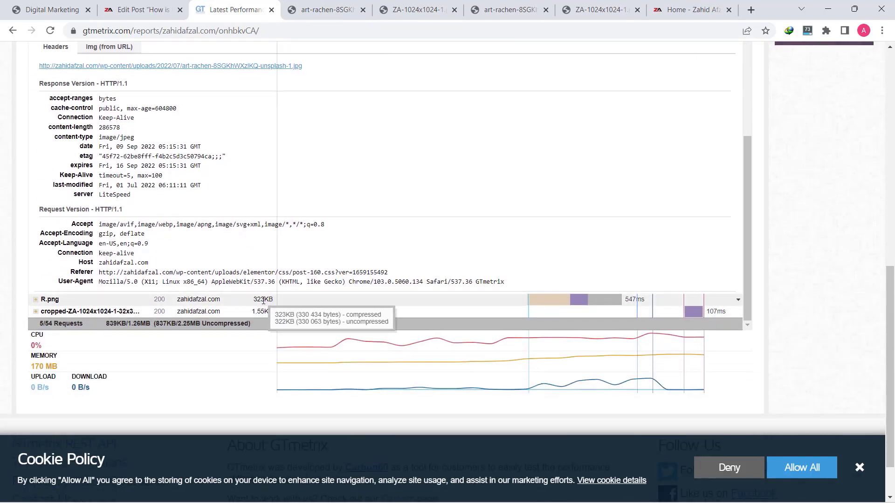
{"action": "left_click", "coordinate": [46, 300]}
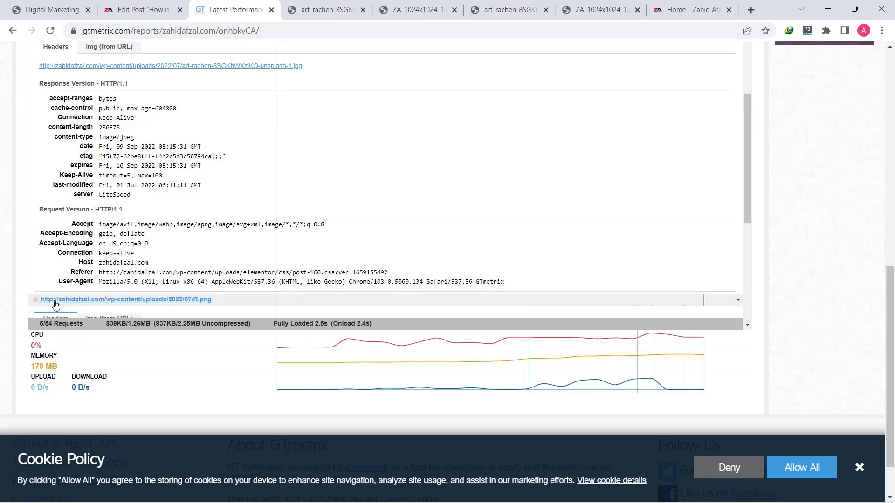
{"action": "scroll", "coordinate": [117, 279], "scroll_direction": "down", "scroll_amount": 3}
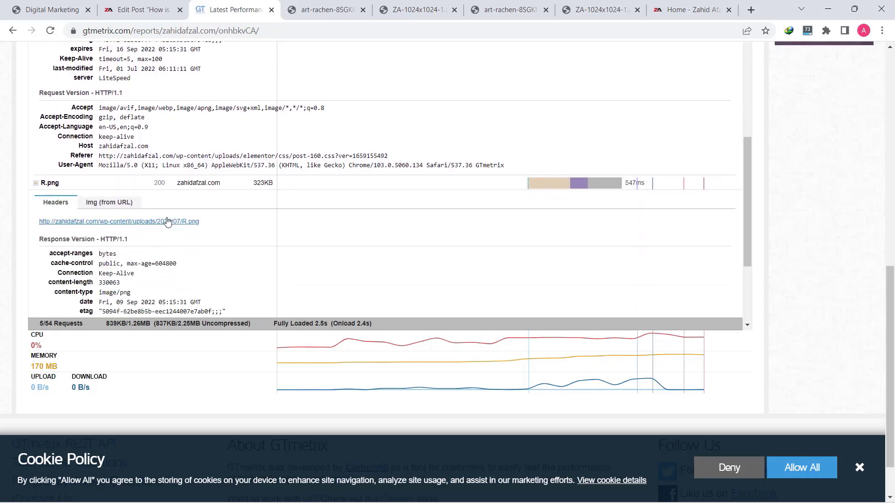
{"action": "left_click", "coordinate": [168, 222]}
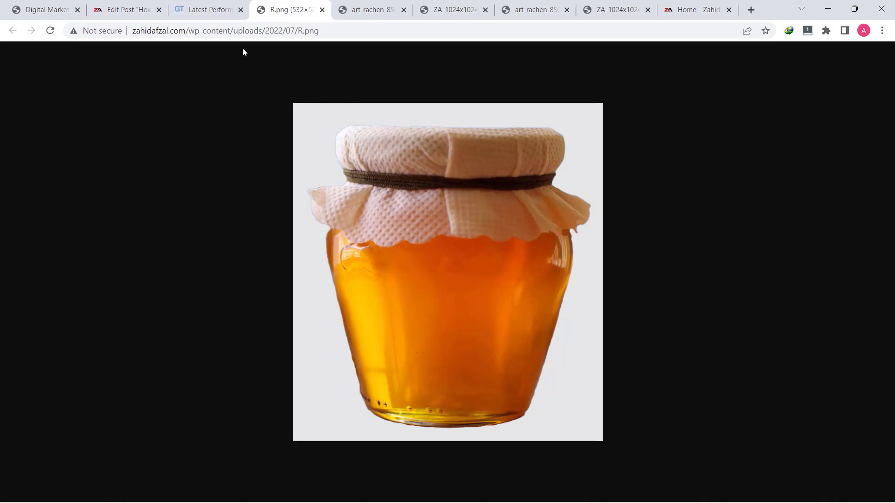
{"action": "left_click", "coordinate": [179, 4]}
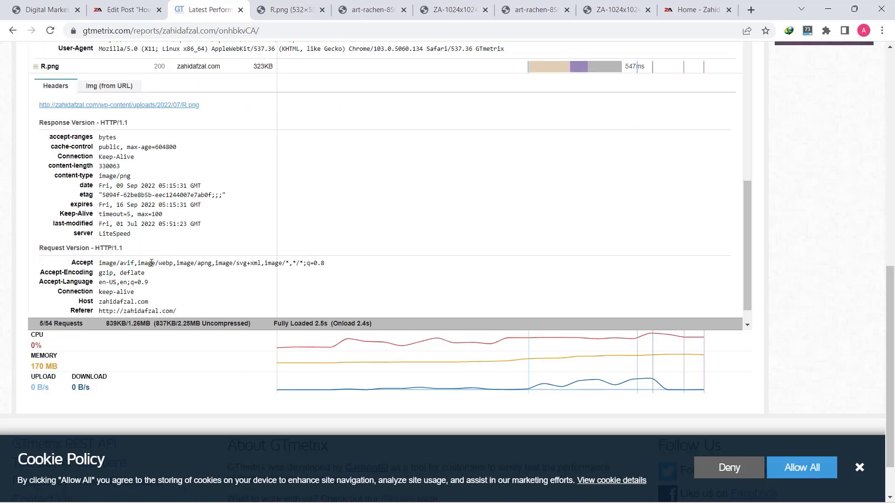
View the opened R.png, art-rachen and ZA logo images, then return to the report
{"action": "scroll", "coordinate": [145, 273], "scroll_direction": "down", "scroll_amount": 3}
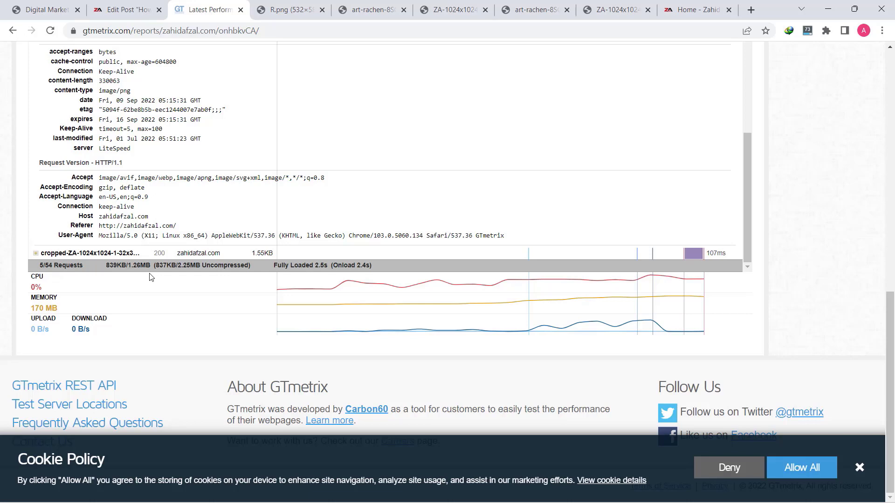
{"action": "left_click", "coordinate": [310, 11]}
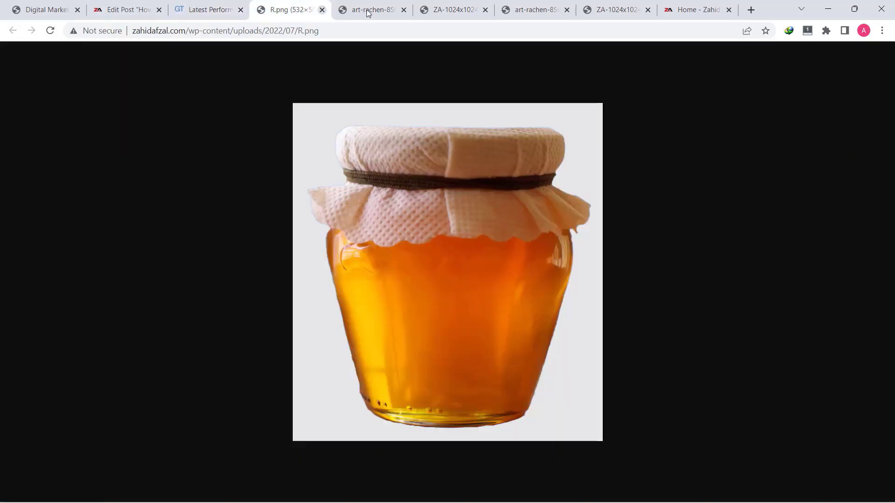
{"action": "left_click", "coordinate": [366, 11]}
{"action": "left_click", "coordinate": [425, 9]}
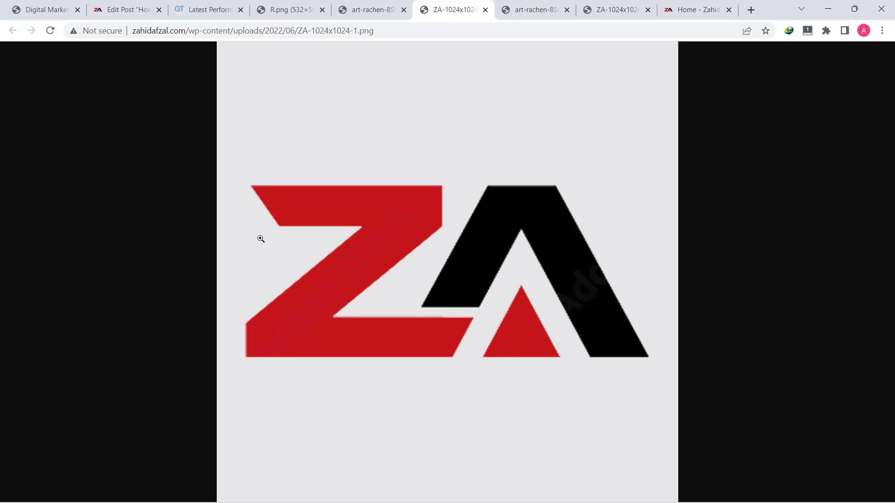
{"action": "left_click", "coordinate": [205, 9]}
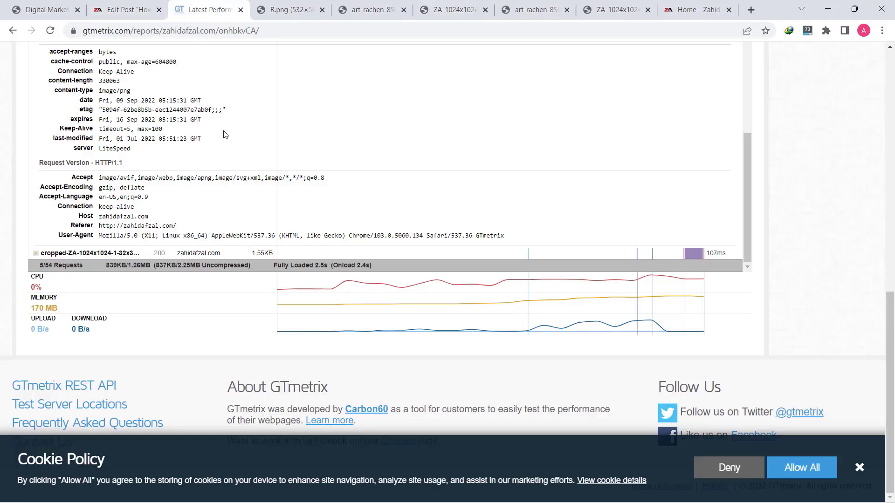
{"action": "scroll", "coordinate": [239, 140], "scroll_direction": "down", "scroll_amount": 1}
{"action": "scroll", "coordinate": [240, 136], "scroll_direction": "up", "scroll_amount": 15}
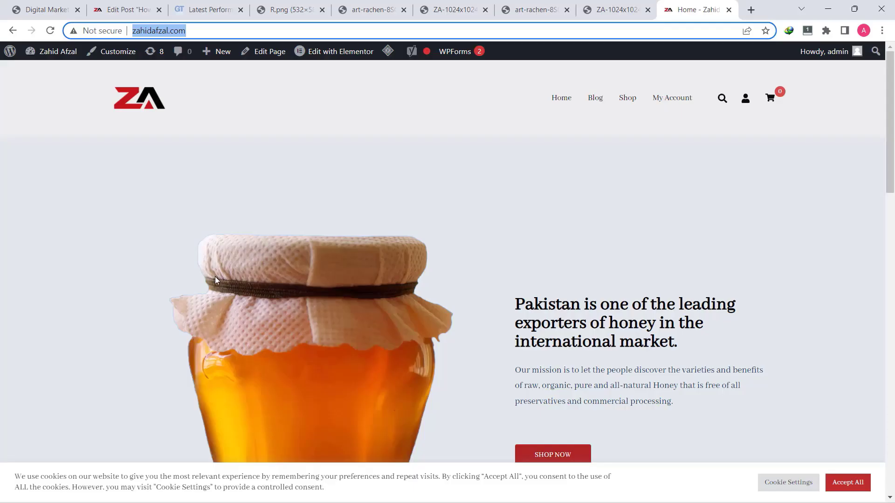
Scroll the zahidafzal.com homepage from the hero jar down to the blog banner and back up
{"action": "scroll", "coordinate": [317, 286], "scroll_direction": "down", "scroll_amount": 5}
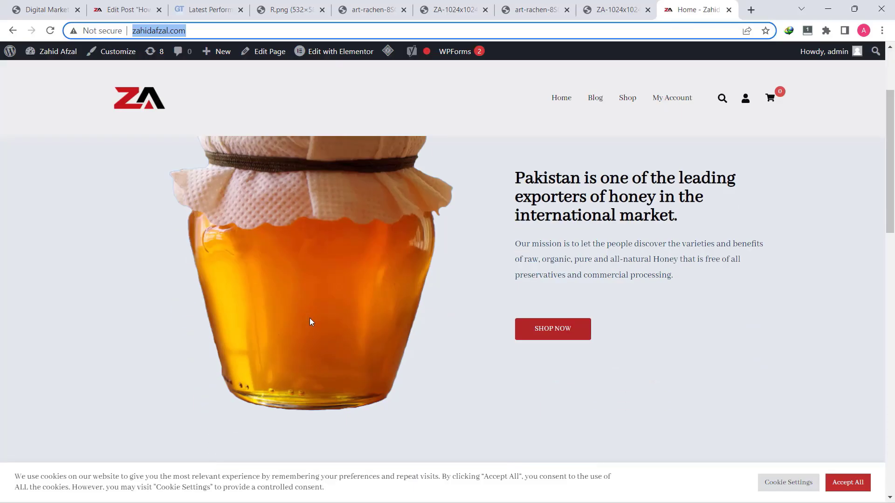
{"action": "scroll", "coordinate": [354, 261], "scroll_direction": "up", "scroll_amount": 3}
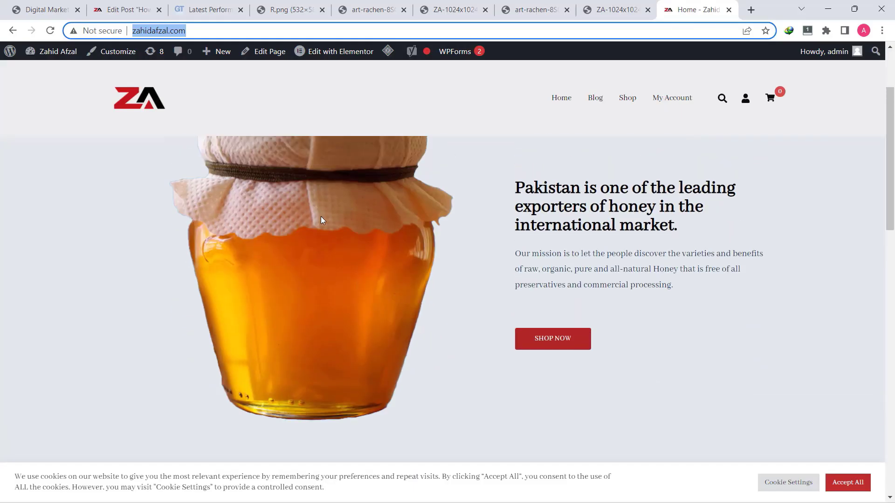
{"action": "scroll", "coordinate": [311, 256], "scroll_direction": "down", "scroll_amount": 5}
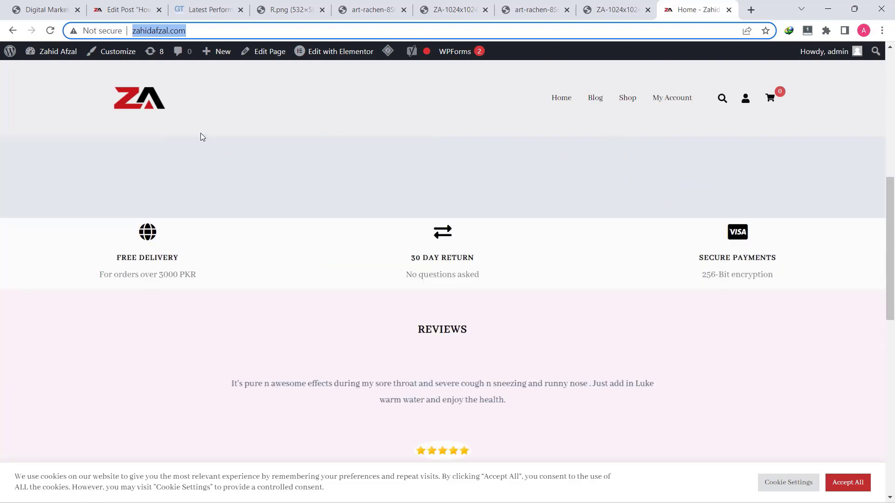
{"action": "scroll", "coordinate": [266, 297], "scroll_direction": "down", "scroll_amount": 10}
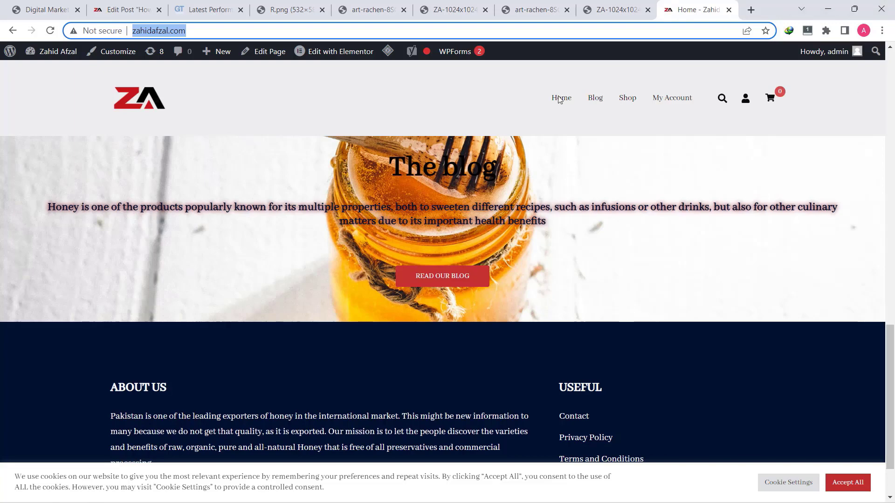
{"action": "scroll", "coordinate": [439, 196], "scroll_direction": "up", "scroll_amount": 15}
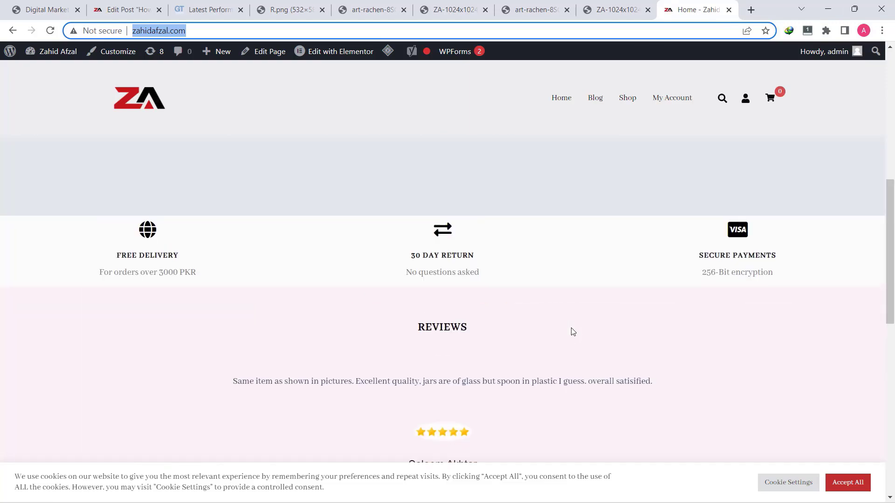
{"action": "scroll", "coordinate": [563, 328], "scroll_direction": "up", "scroll_amount": 1}
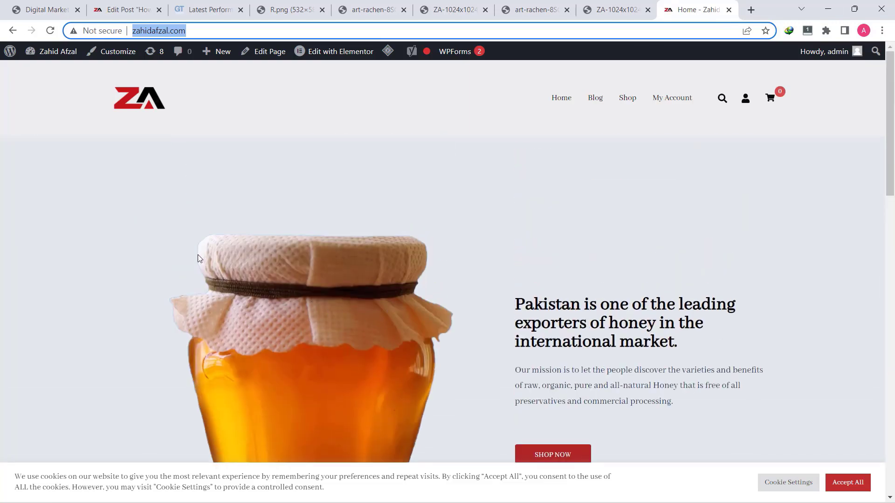
From the WordPress Media Library, save the R.png honey jar into Lecture no 14
{"action": "left_click", "coordinate": [7, 56]}
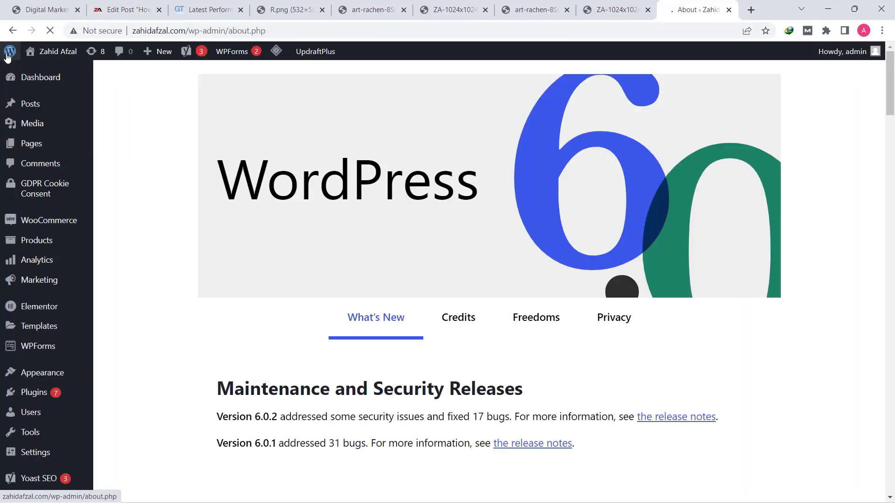
{"action": "mouse_move", "coordinate": [12, 127]}
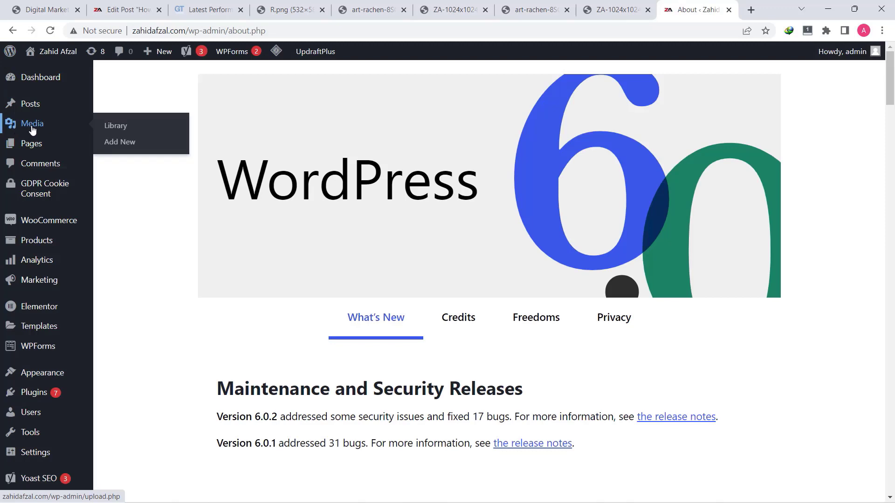
{"action": "left_click", "coordinate": [124, 131]}
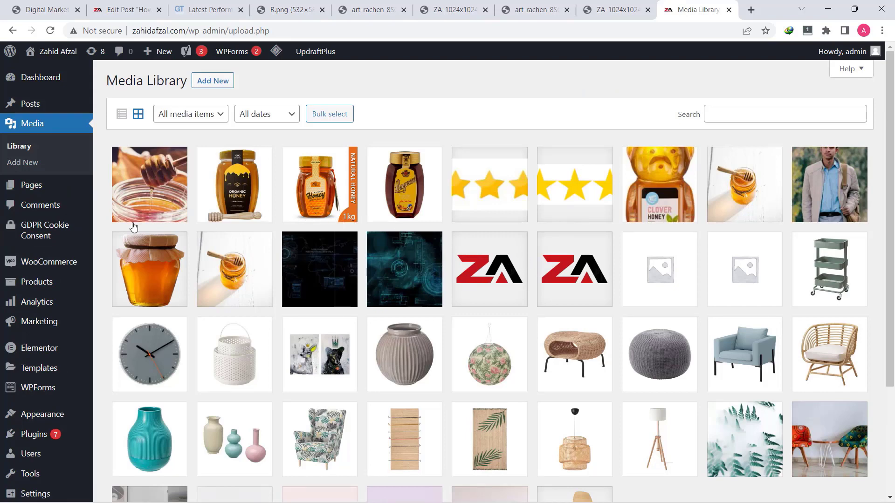
{"action": "left_click", "coordinate": [143, 272]}
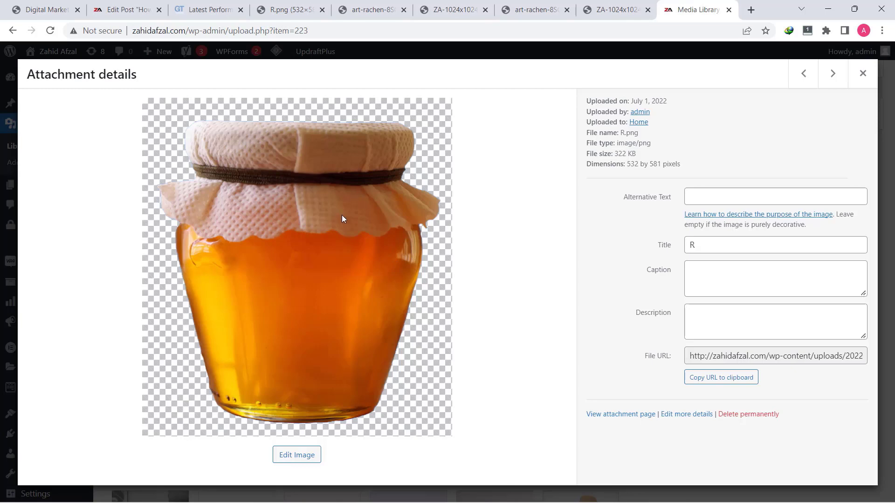
{"action": "right_click", "coordinate": [243, 231]}
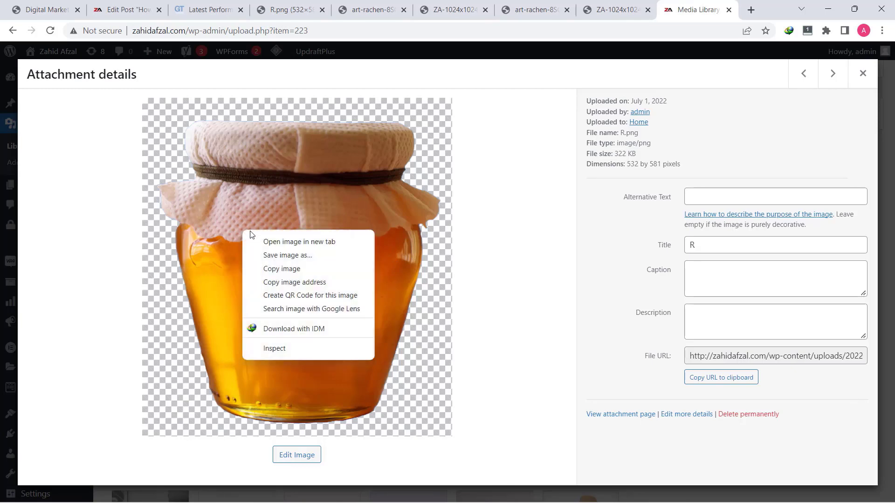
{"action": "left_click", "coordinate": [287, 255]}
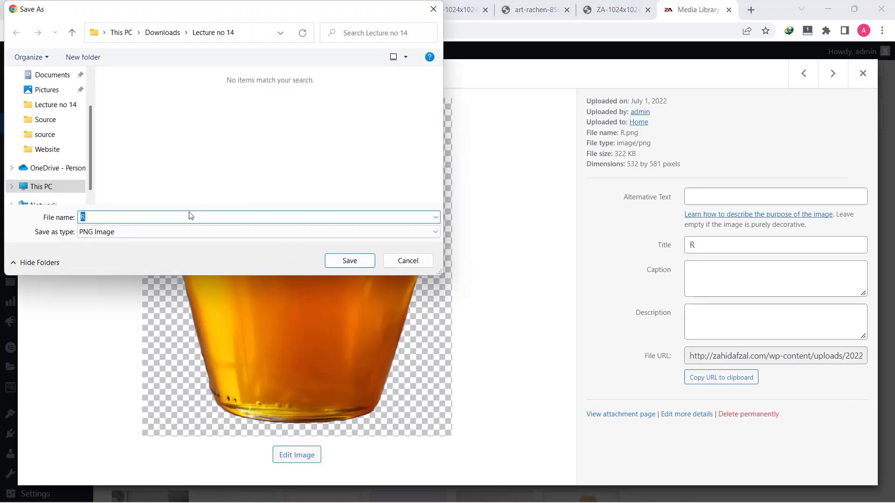
{"action": "left_click", "coordinate": [347, 261]}
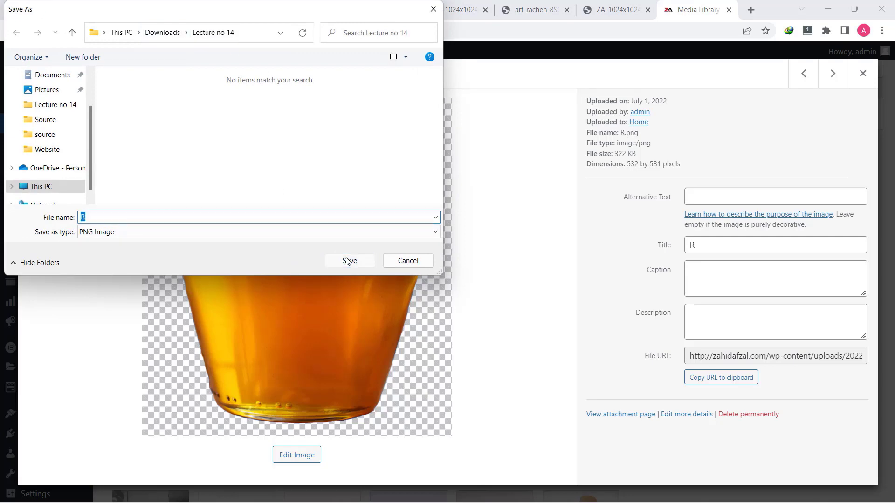
{"action": "left_click", "coordinate": [863, 74]}
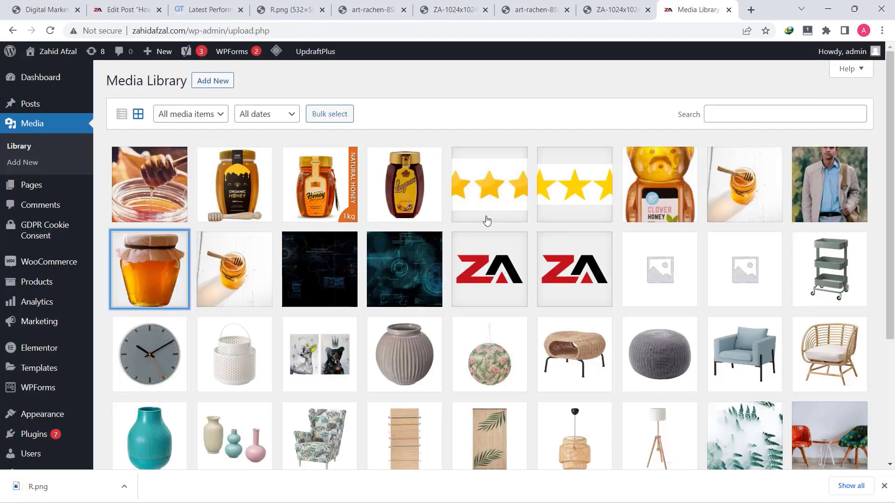
Save the cropped-ZA-1024x1024-1 logo image into Lecture no 14
{"action": "left_click", "coordinate": [498, 248]}
{"action": "right_click", "coordinate": [263, 225]}
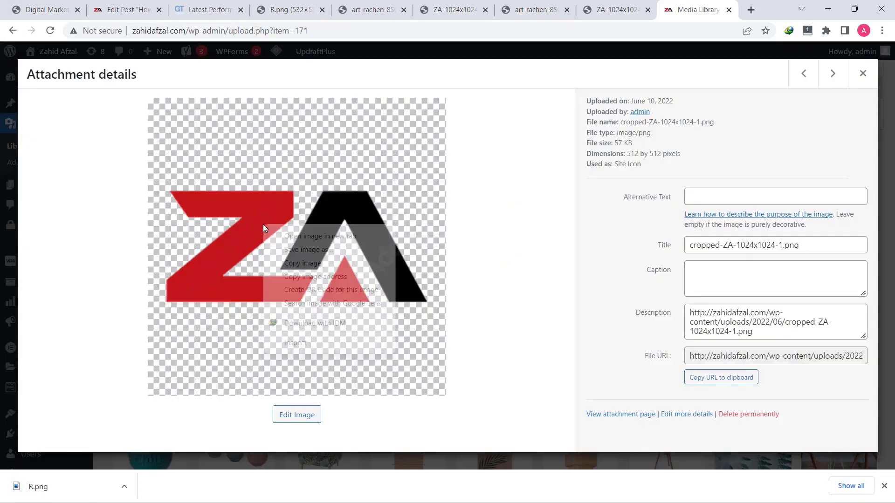
{"action": "left_click", "coordinate": [303, 249]}
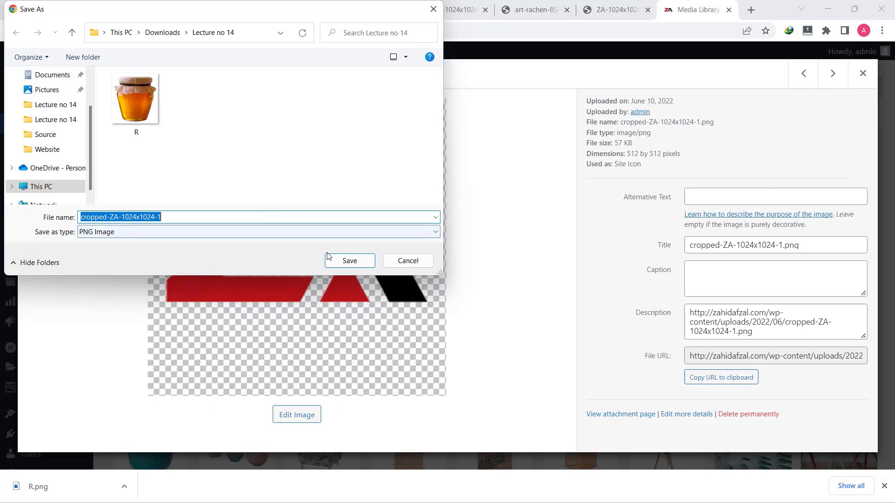
{"action": "left_click", "coordinate": [349, 260]}
{"action": "left_click", "coordinate": [859, 83]}
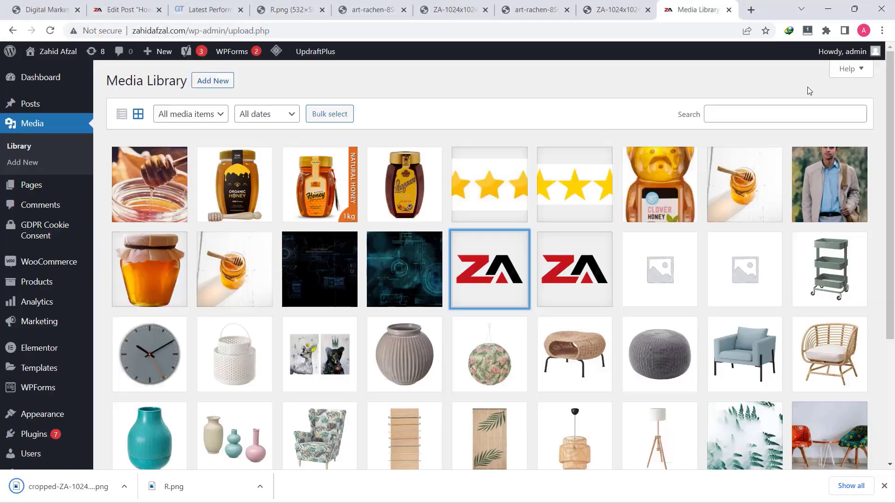
Save the art-rachen honey-dipper JPG into Lecture no 14 and open a blank tab
{"action": "scroll", "coordinate": [450, 279], "scroll_direction": "down", "scroll_amount": 3}
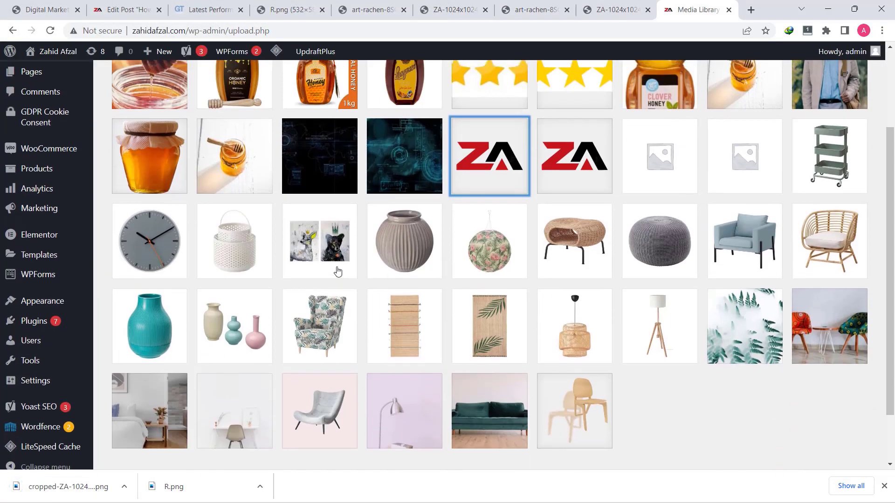
{"action": "scroll", "coordinate": [340, 270], "scroll_direction": "up", "scroll_amount": 2}
{"action": "left_click", "coordinate": [235, 216]}
{"action": "right_click", "coordinate": [255, 222]}
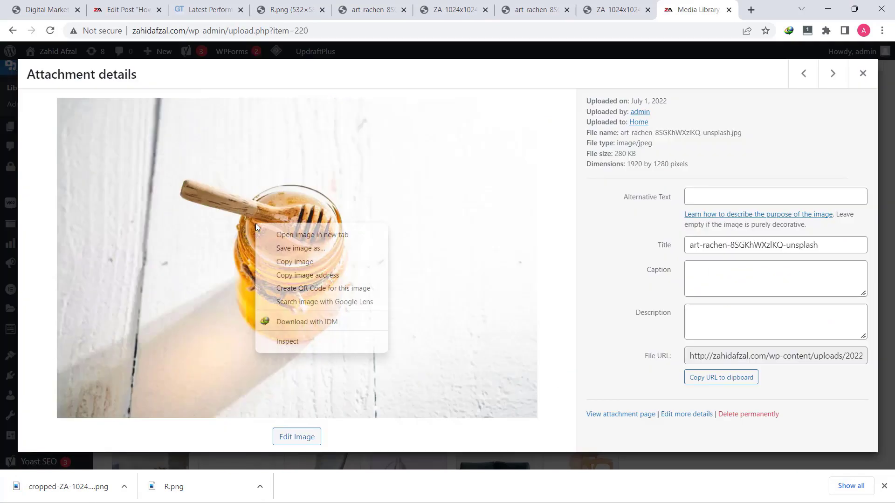
{"action": "left_click", "coordinate": [303, 246]}
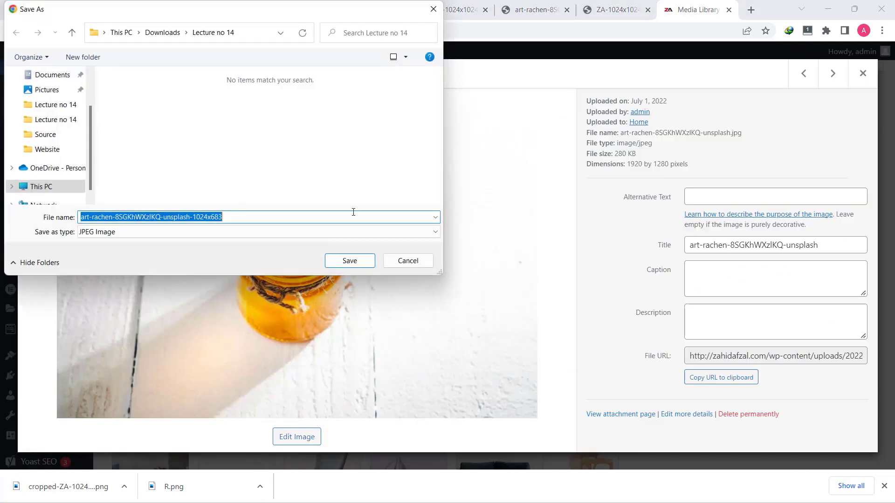
{"action": "left_click", "coordinate": [350, 260]}
{"action": "left_click", "coordinate": [863, 74]}
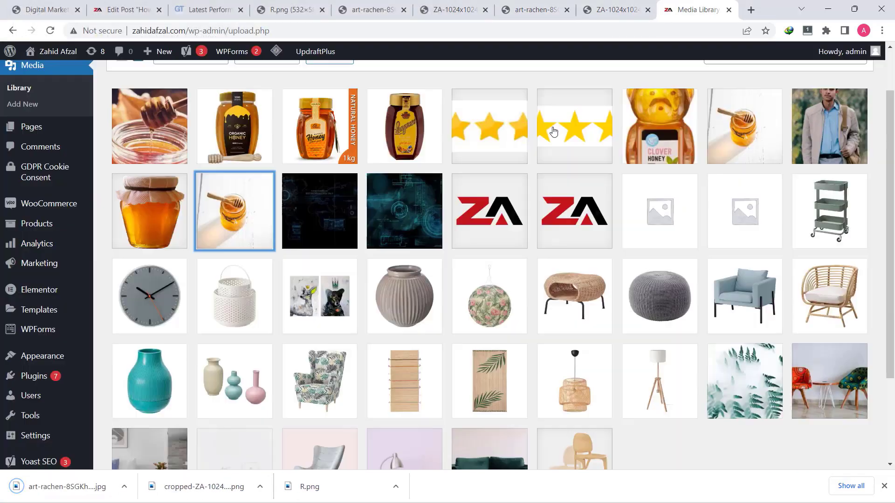
{"action": "left_click", "coordinate": [751, 9]}
{"action": "left_click", "coordinate": [446, 30]}
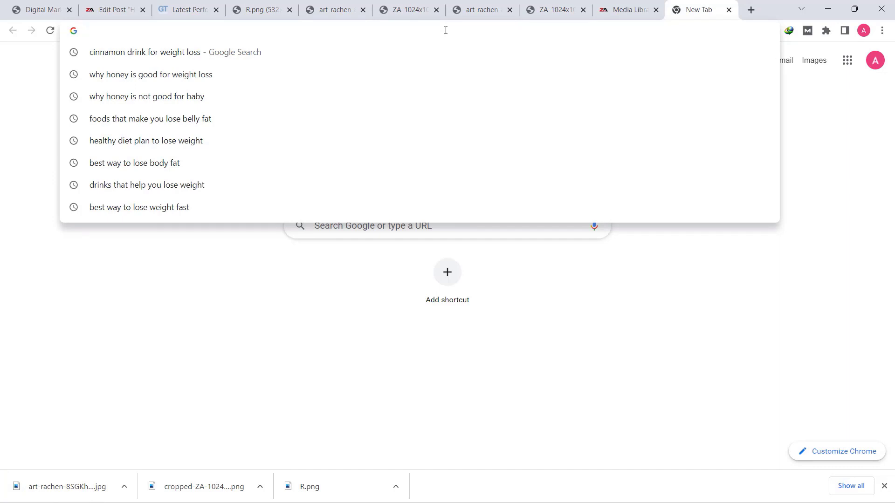
Load imagecompressor.com and upload the three downloaded honey images for compression
{"action": "type", "text": "imag"}
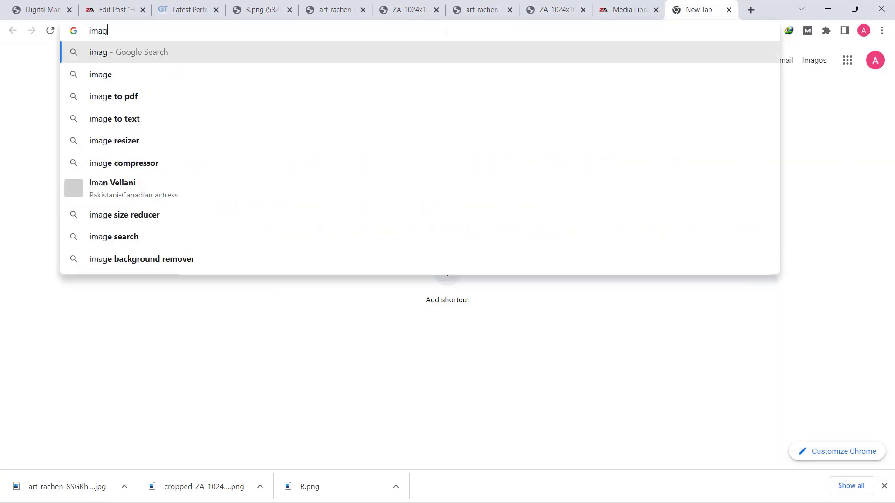
{"action": "type", "text": "ecompressor.com"}
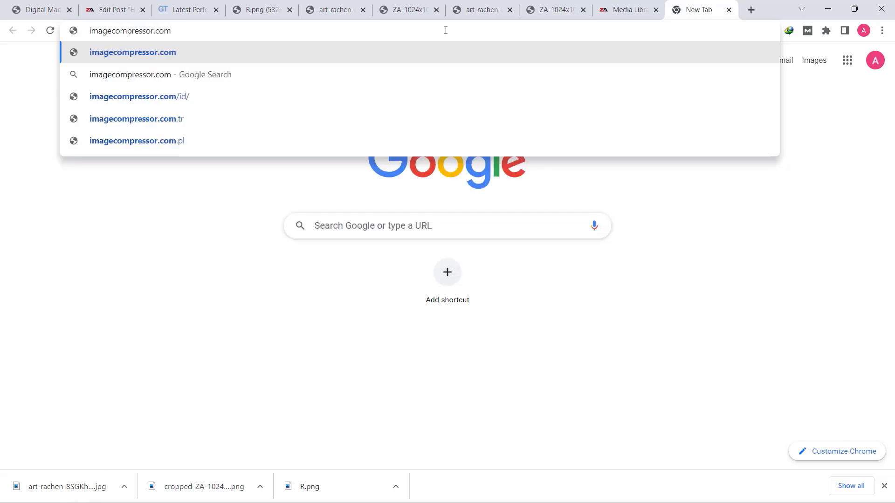
{"action": "key", "text": "Return"}
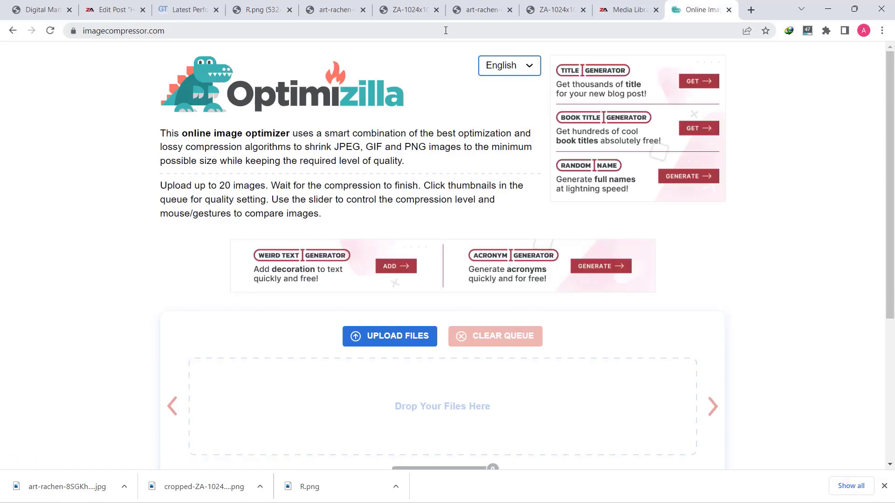
{"action": "scroll", "coordinate": [465, 349], "scroll_direction": "down", "scroll_amount": 2}
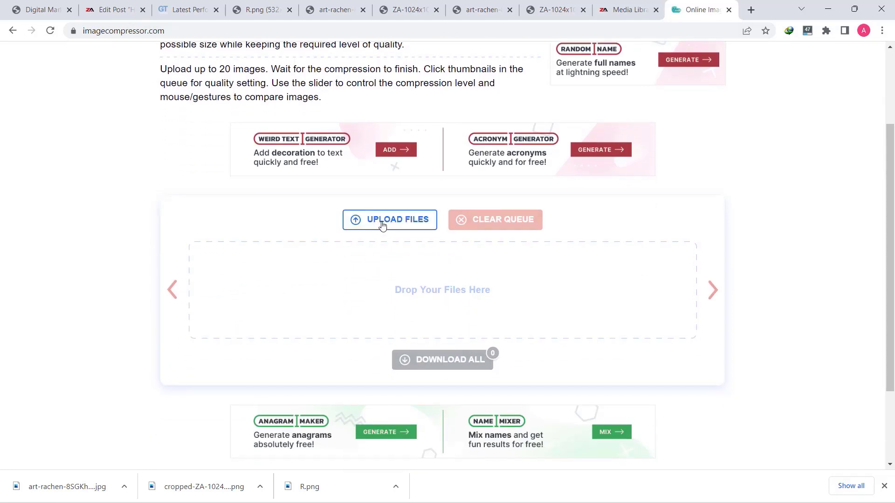
{"action": "left_click", "coordinate": [382, 226]}
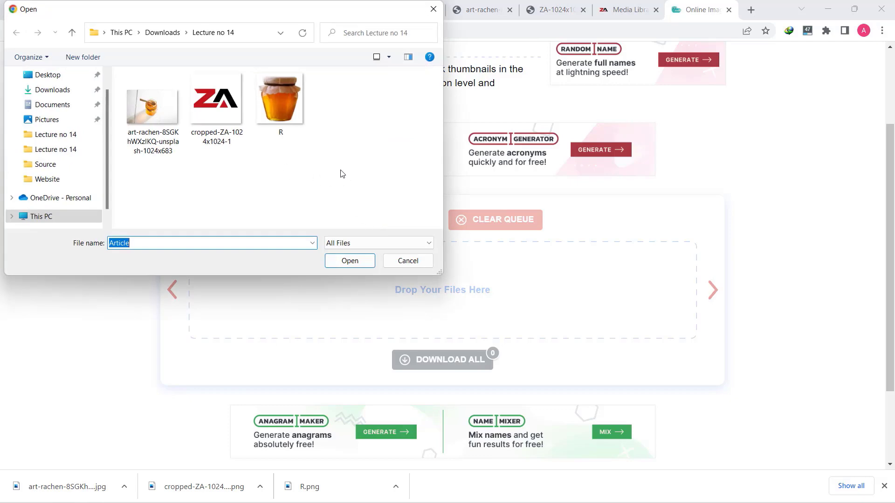
{"action": "left_click_drag", "start_coordinate": [342, 174], "coordinate": [122, 71]}
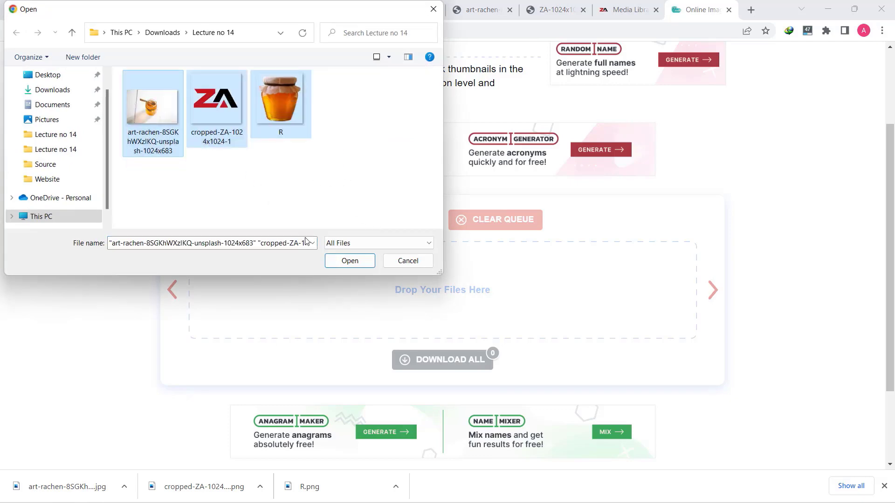
{"action": "left_click", "coordinate": [350, 262]}
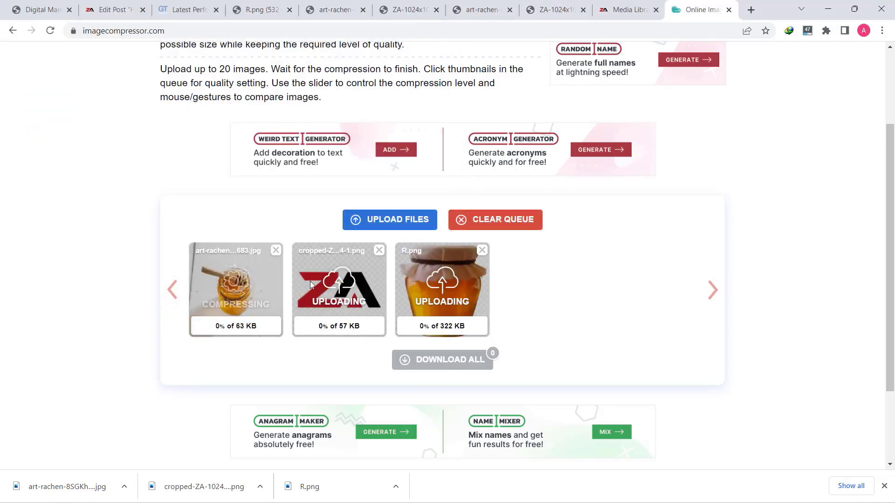
Compare the 63 KB honey-dipper photo's original and compressed halves and lower its quality to 76
{"action": "scroll", "coordinate": [168, 289], "scroll_direction": "down", "scroll_amount": 1}
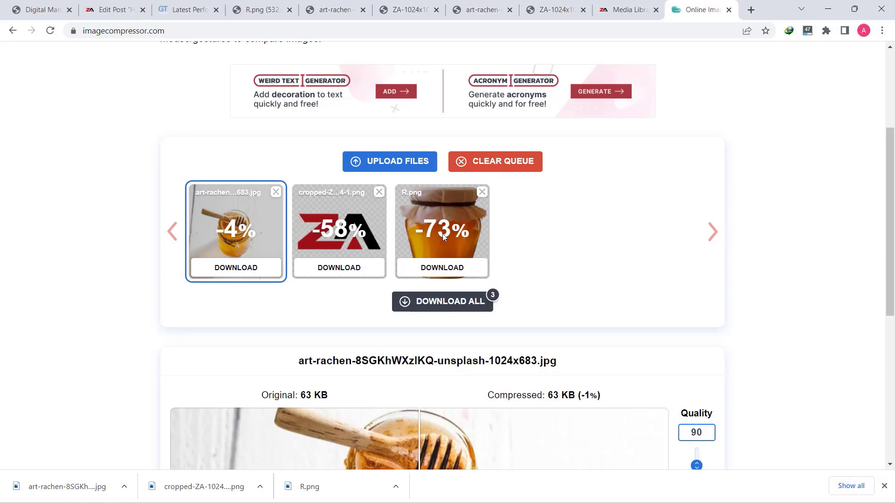
{"action": "scroll", "coordinate": [274, 253], "scroll_direction": "down", "scroll_amount": 3}
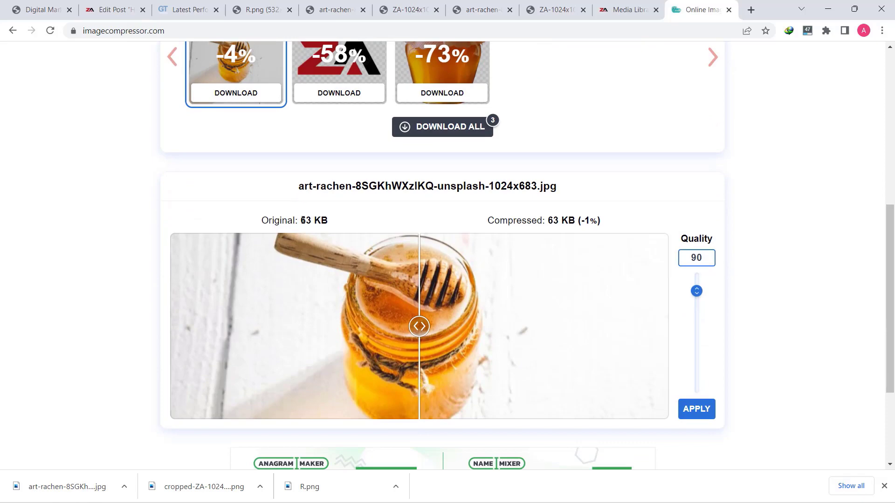
{"action": "double_click", "coordinate": [306, 221]}
{"action": "left_click", "coordinate": [466, 219]}
{"action": "mouse_move", "coordinate": [421, 325]}
{"action": "left_mouse_down"}
{"action": "mouse_move", "coordinate": [406, 326]}
{"action": "mouse_move", "coordinate": [427, 326]}
{"action": "left_mouse_up"}
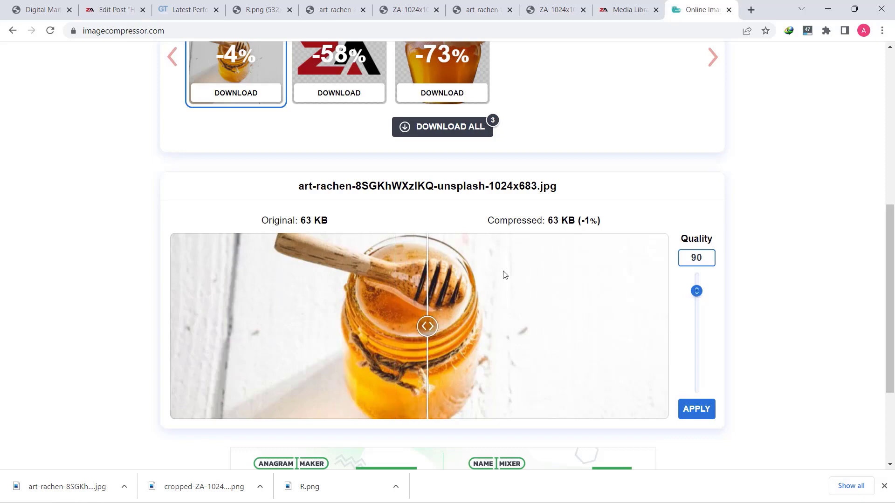
{"action": "scroll", "coordinate": [504, 275], "scroll_direction": "up", "scroll_amount": 3}
{"action": "left_click", "coordinate": [330, 177]}
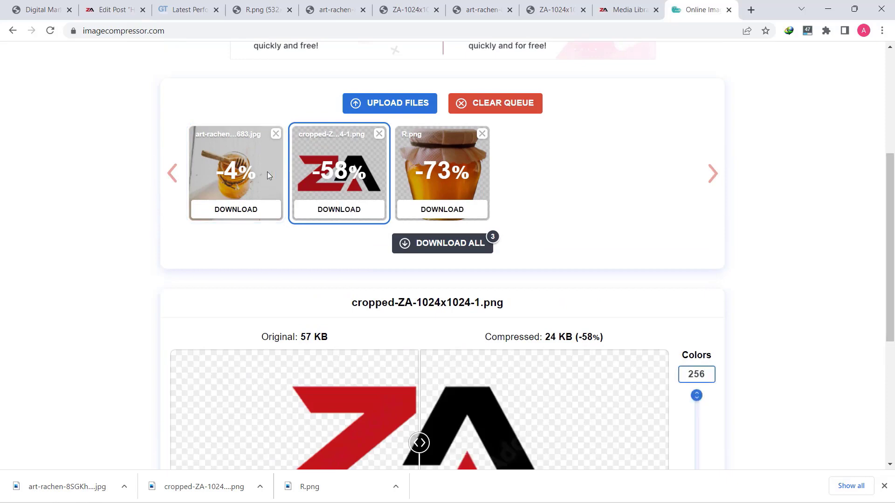
{"action": "left_click", "coordinate": [269, 176]}
{"action": "scroll", "coordinate": [433, 283], "scroll_direction": "down", "scroll_amount": 3}
{"action": "left_click_drag", "start_coordinate": [699, 235], "coordinate": [707, 254]}
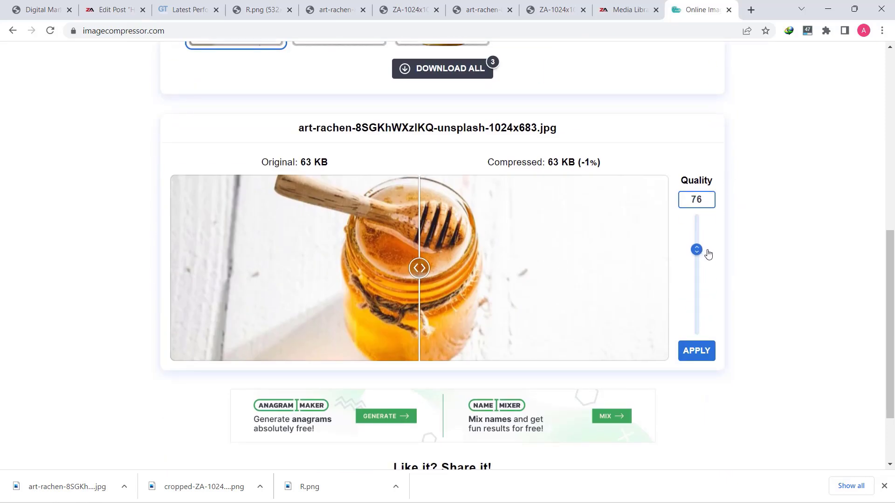
Compare the honey-dipper photo at lower qualities and apply quality 60, giving 27 KB (-57%)
{"action": "mouse_move", "coordinate": [416, 277]}
{"action": "left_mouse_down"}
{"action": "mouse_move", "coordinate": [464, 268]}
{"action": "mouse_move", "coordinate": [299, 266]}
{"action": "mouse_move", "coordinate": [428, 267]}
{"action": "left_mouse_up"}
{"action": "left_click_drag", "start_coordinate": [701, 251], "coordinate": [701, 263]}
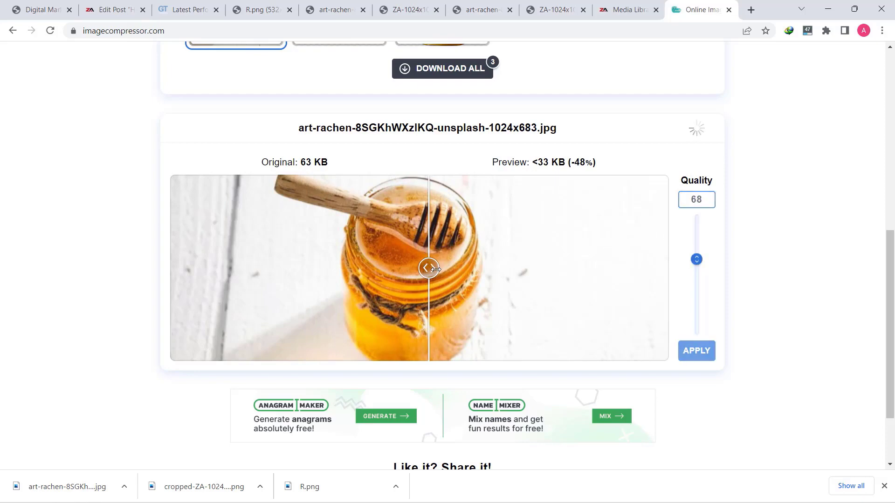
{"action": "mouse_move", "coordinate": [429, 268]}
{"action": "left_mouse_down"}
{"action": "mouse_move", "coordinate": [467, 272]}
{"action": "mouse_move", "coordinate": [394, 282]}
{"action": "mouse_move", "coordinate": [457, 266]}
{"action": "mouse_move", "coordinate": [414, 267]}
{"action": "mouse_move", "coordinate": [469, 269]}
{"action": "mouse_move", "coordinate": [418, 268]}
{"action": "mouse_move", "coordinate": [432, 268]}
{"action": "left_mouse_up"}
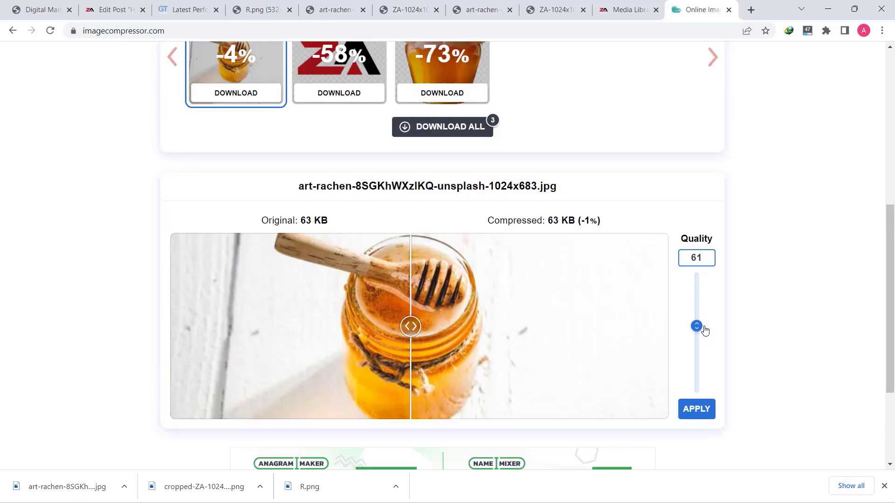
{"action": "left_click_drag", "start_coordinate": [702, 327], "coordinate": [704, 328]}
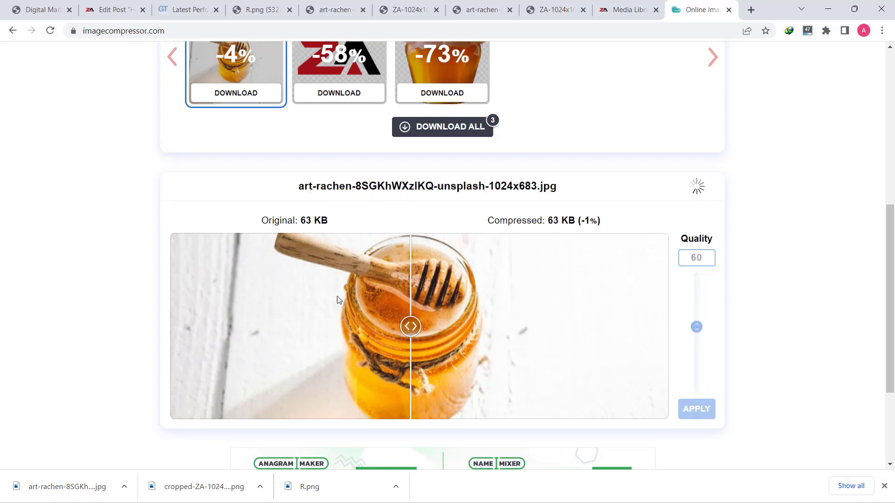
{"action": "left_click_drag", "start_coordinate": [408, 318], "coordinate": [449, 322]}
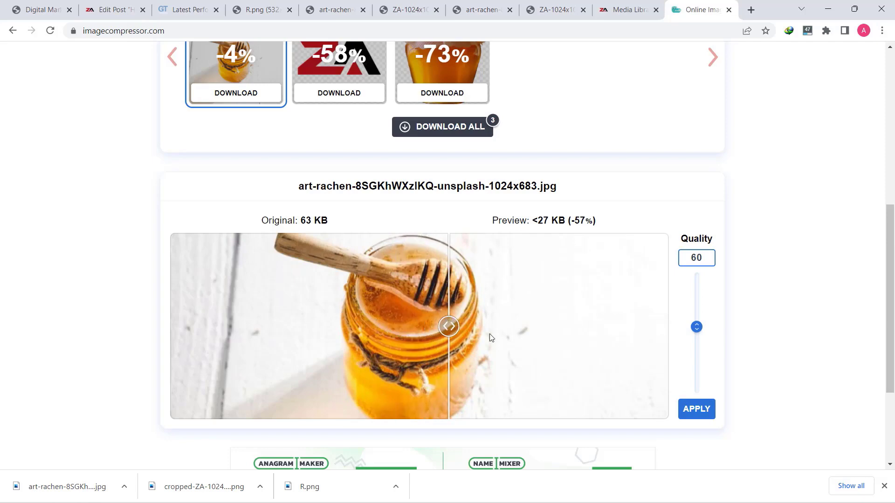
{"action": "left_click", "coordinate": [688, 410]}
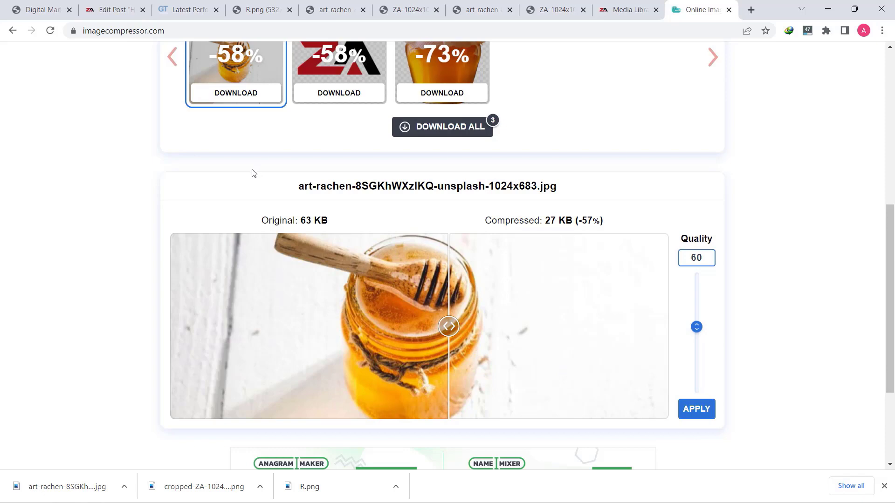
{"action": "scroll", "coordinate": [283, 137], "scroll_direction": "up", "scroll_amount": 1}
{"action": "left_click", "coordinate": [329, 99]}
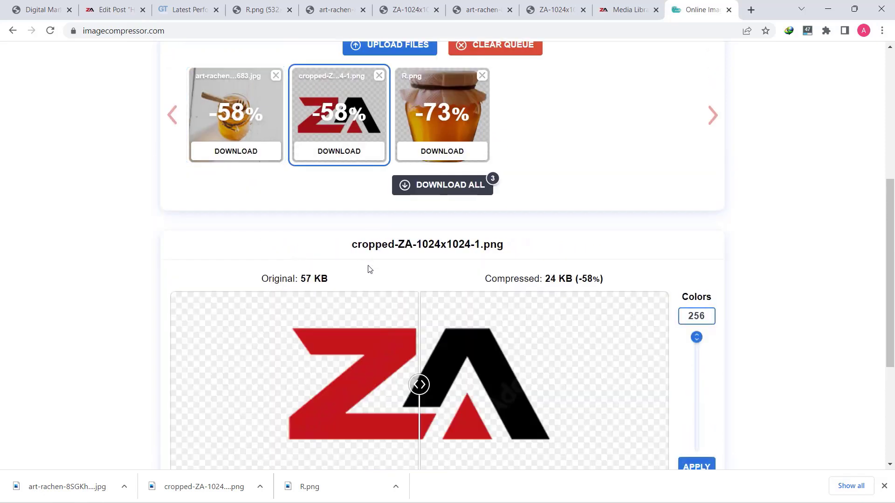
Reduce the ZA logo to 153 colours after comparing with the original, and apply it
{"action": "scroll", "coordinate": [396, 275], "scroll_direction": "down", "scroll_amount": 2}
{"action": "left_click_drag", "start_coordinate": [420, 269], "coordinate": [443, 267]}
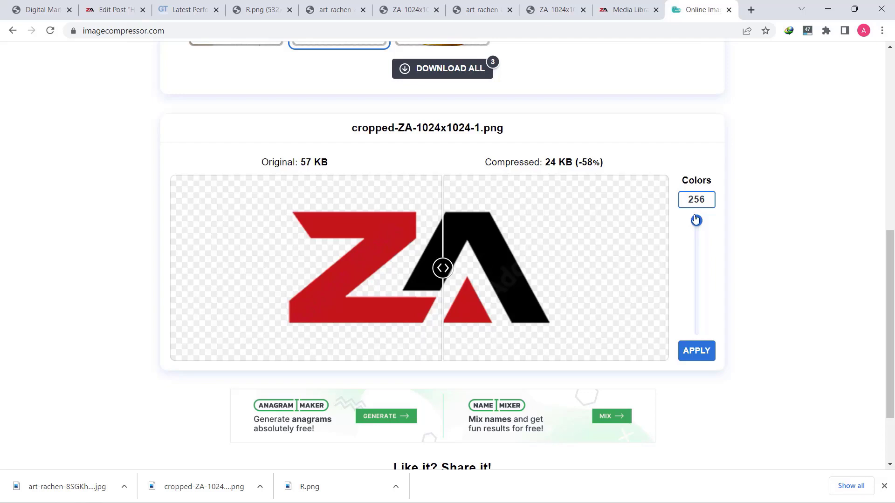
{"action": "left_click_drag", "start_coordinate": [696, 220], "coordinate": [713, 268]}
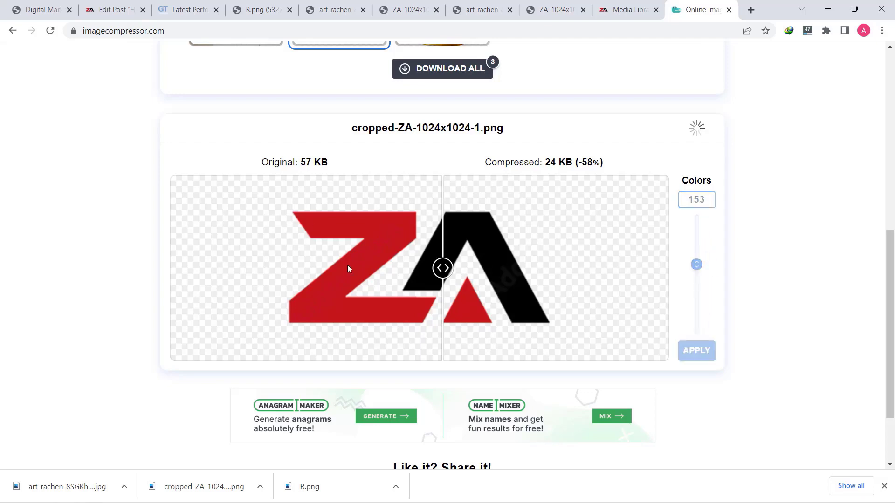
{"action": "mouse_move", "coordinate": [443, 268]}
{"action": "left_mouse_down"}
{"action": "mouse_move", "coordinate": [321, 266]}
{"action": "mouse_move", "coordinate": [459, 251]}
{"action": "mouse_move", "coordinate": [426, 266]}
{"action": "mouse_move", "coordinate": [466, 244]}
{"action": "mouse_move", "coordinate": [429, 249]}
{"action": "mouse_move", "coordinate": [464, 249]}
{"action": "mouse_move", "coordinate": [429, 260]}
{"action": "mouse_move", "coordinate": [463, 266]}
{"action": "mouse_move", "coordinate": [371, 268]}
{"action": "mouse_move", "coordinate": [465, 268]}
{"action": "mouse_move", "coordinate": [427, 268]}
{"action": "left_mouse_up"}
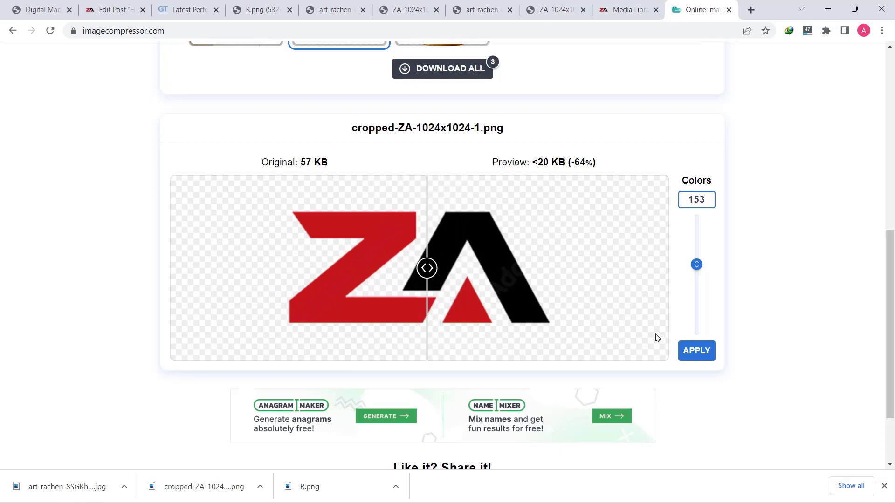
{"action": "left_click", "coordinate": [703, 358]}
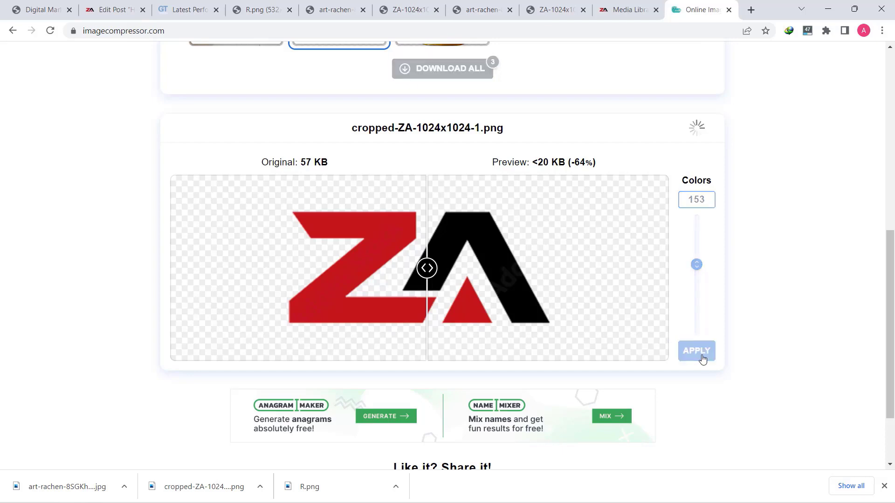
{"action": "scroll", "coordinate": [576, 246], "scroll_direction": "up", "scroll_amount": 3}
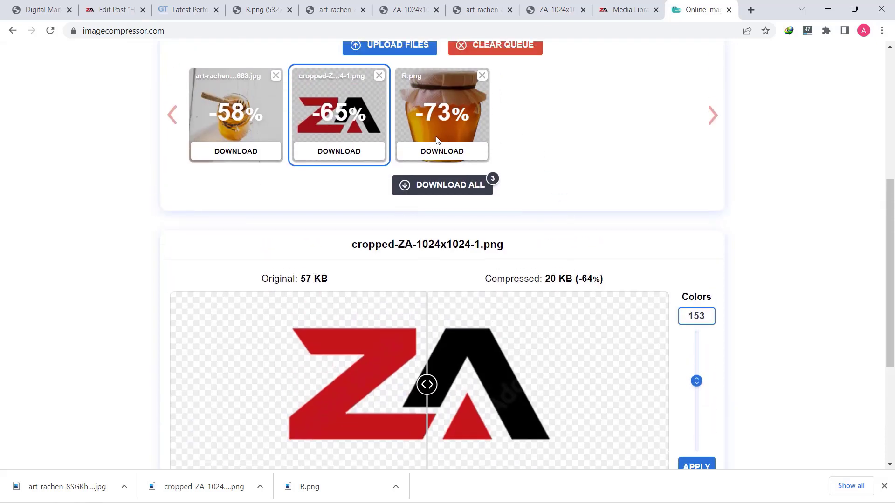
Reduce R.png from 256 to 104 colours and apply it, shrinking it to 68 KB
{"action": "left_click", "coordinate": [447, 126]}
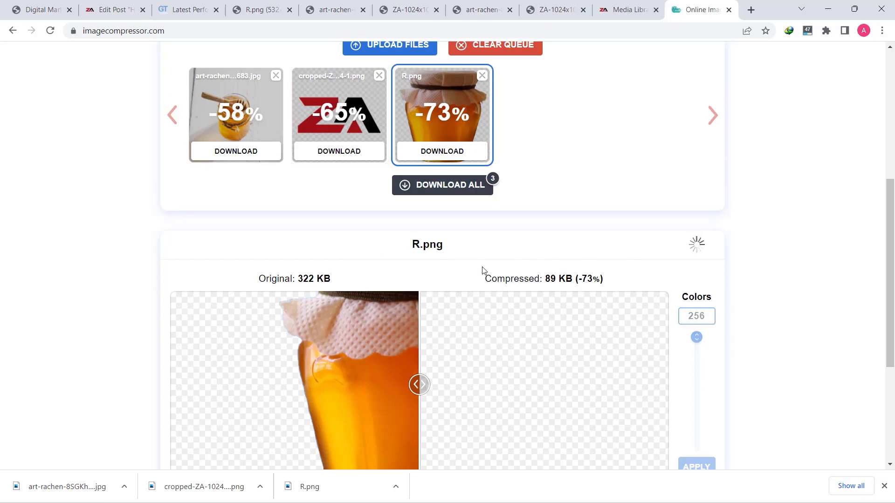
{"action": "scroll", "coordinate": [584, 276], "scroll_direction": "down", "scroll_amount": 3}
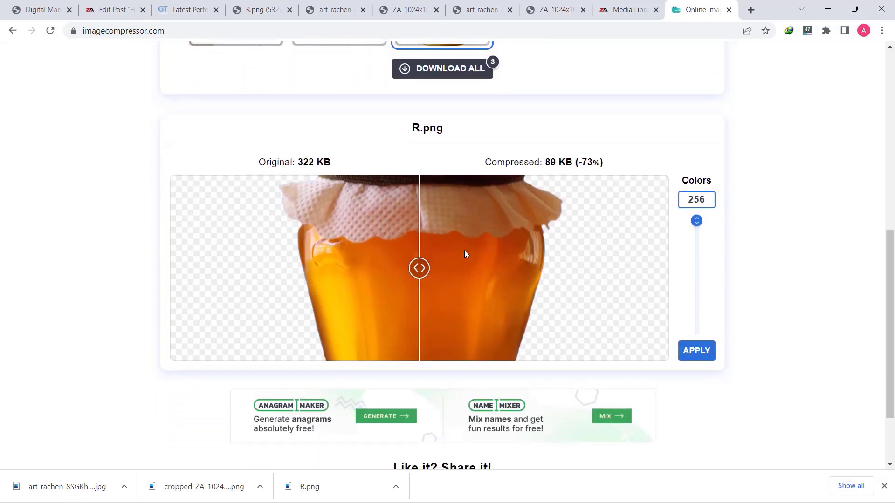
{"action": "mouse_move", "coordinate": [418, 268]}
{"action": "left_mouse_down"}
{"action": "mouse_move", "coordinate": [553, 267]}
{"action": "mouse_move", "coordinate": [296, 266]}
{"action": "mouse_move", "coordinate": [408, 268]}
{"action": "left_mouse_up"}
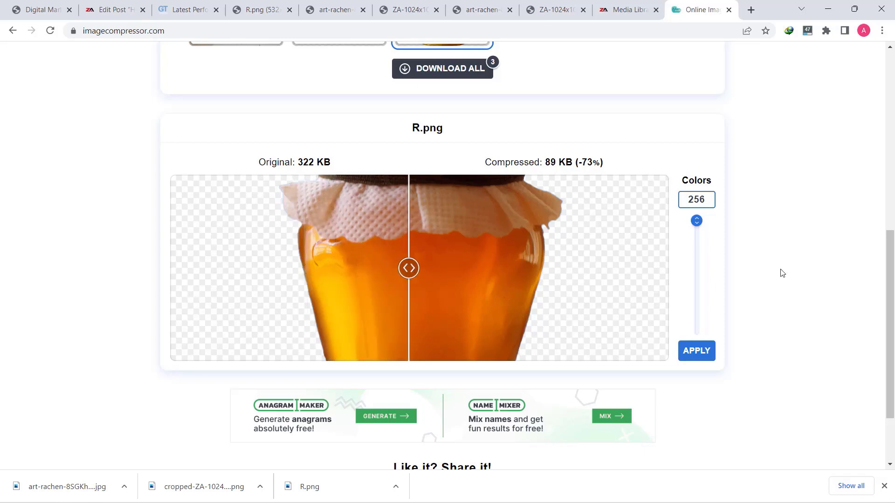
{"action": "left_click_drag", "start_coordinate": [699, 226], "coordinate": [702, 269]}
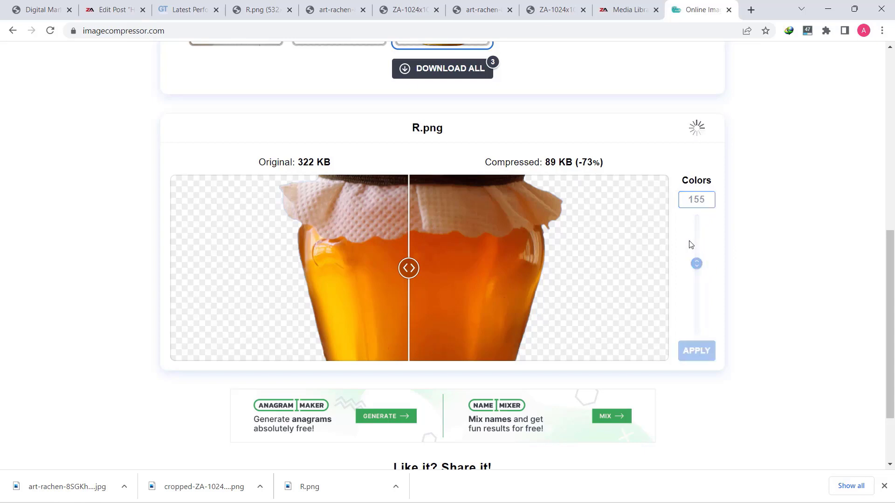
{"action": "left_click_drag", "start_coordinate": [697, 263], "coordinate": [696, 285]}
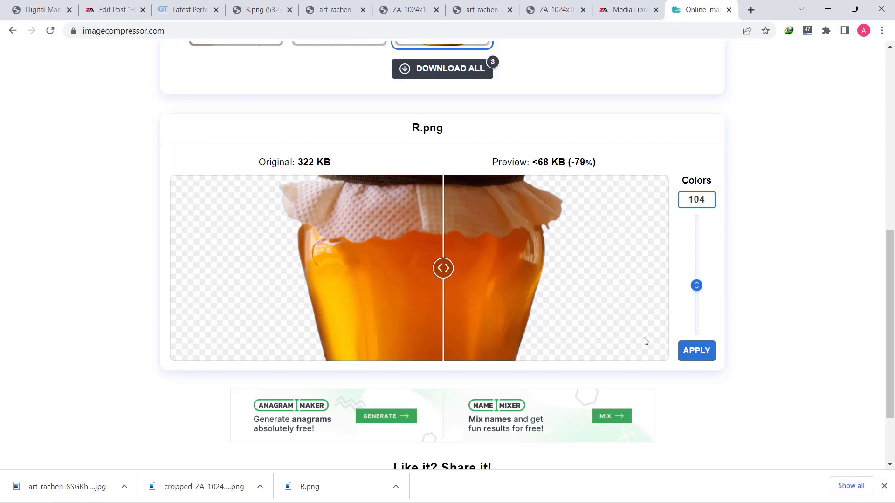
{"action": "left_click", "coordinate": [706, 352]}
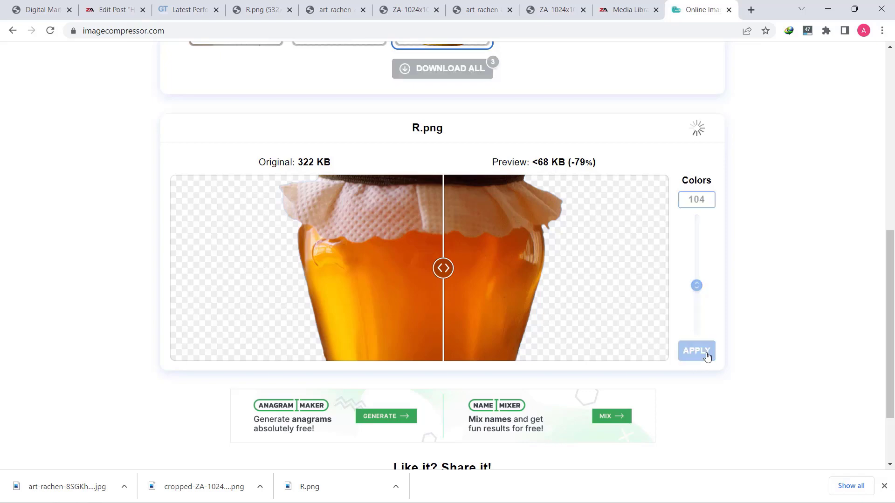
{"action": "scroll", "coordinate": [516, 278], "scroll_direction": "up", "scroll_amount": 5}
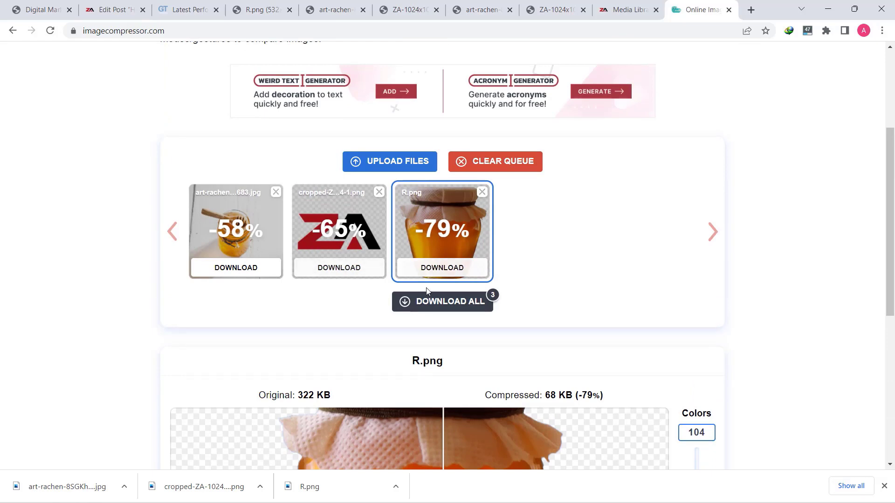
Download the three compressed images as imagecompressor.zip and extract it with WinRAR
{"action": "left_click", "coordinate": [449, 308]}
{"action": "left_click", "coordinate": [450, 308]}
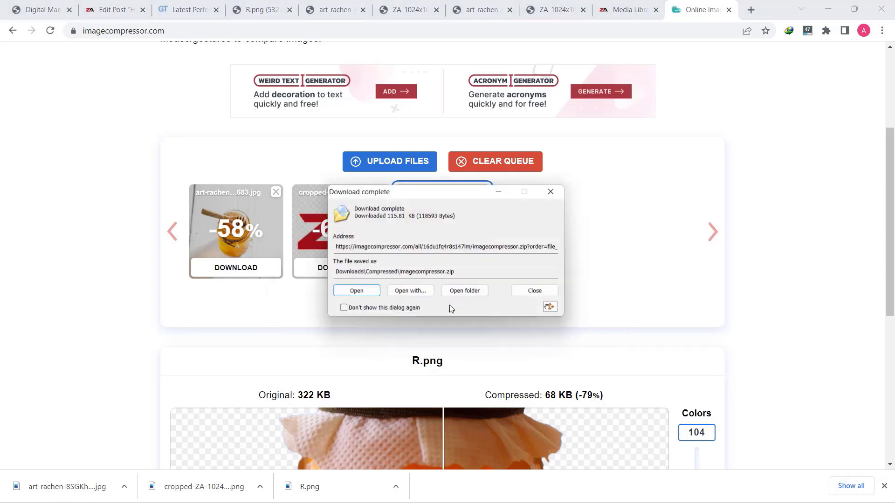
{"action": "left_click", "coordinate": [353, 294]}
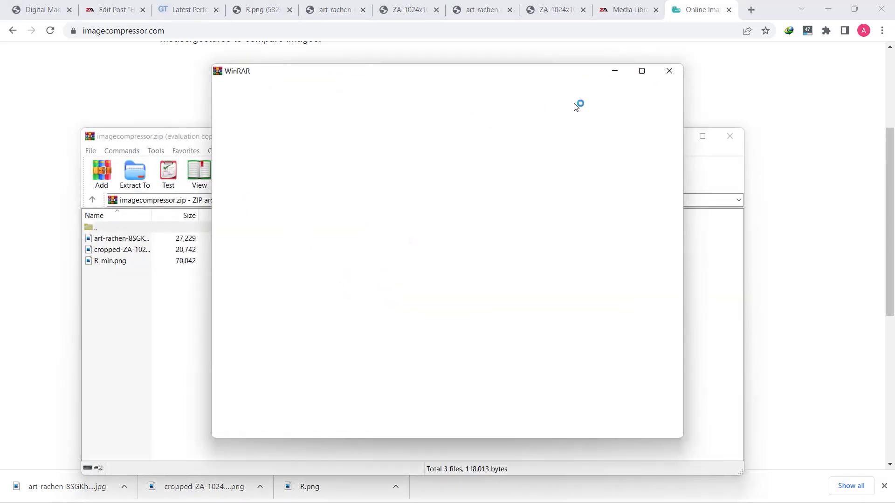
{"action": "left_click", "coordinate": [670, 76]}
{"action": "left_click", "coordinate": [135, 173]}
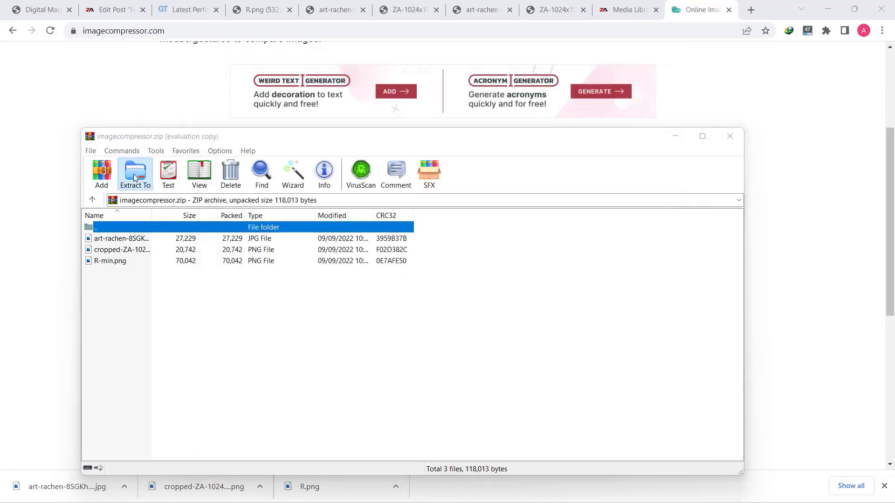
{"action": "left_click", "coordinate": [443, 427]}
{"action": "left_click", "coordinate": [730, 137]}
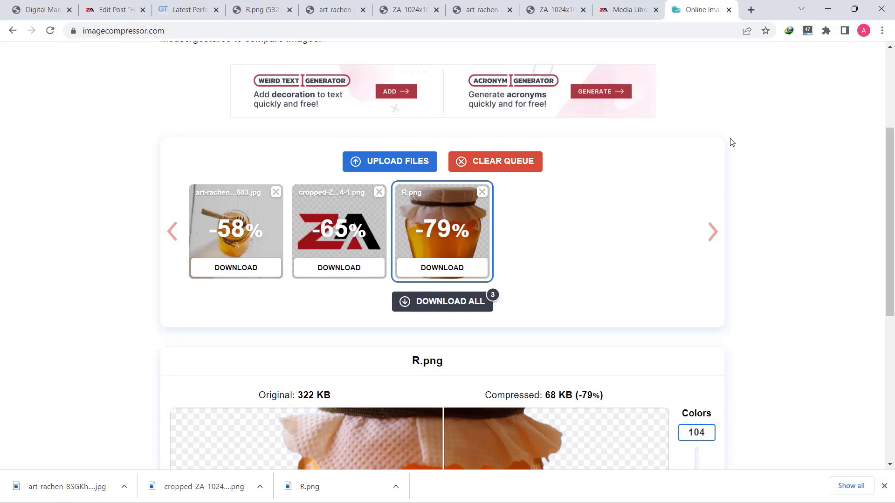
From the dashboard, open the live zahidafzal.com homepage in a new tab and launch Elementor
{"action": "left_click", "coordinate": [627, 10]}
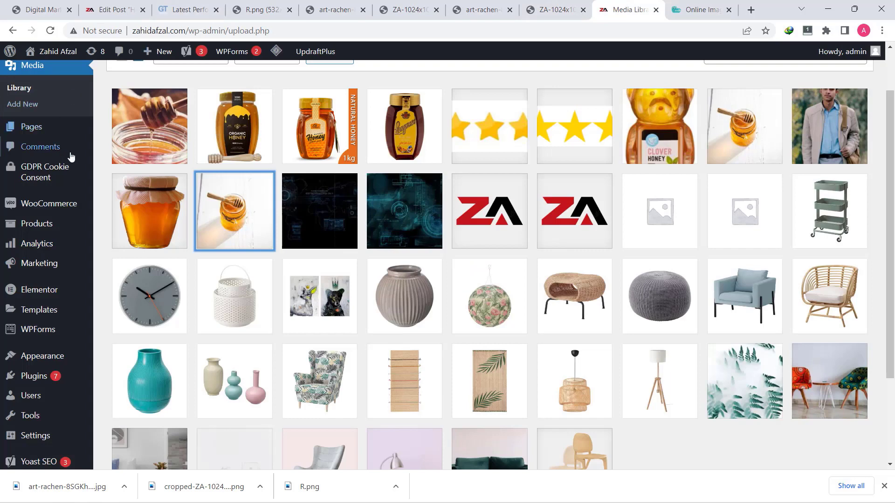
{"action": "scroll", "coordinate": [72, 156], "scroll_direction": "up", "scroll_amount": 2}
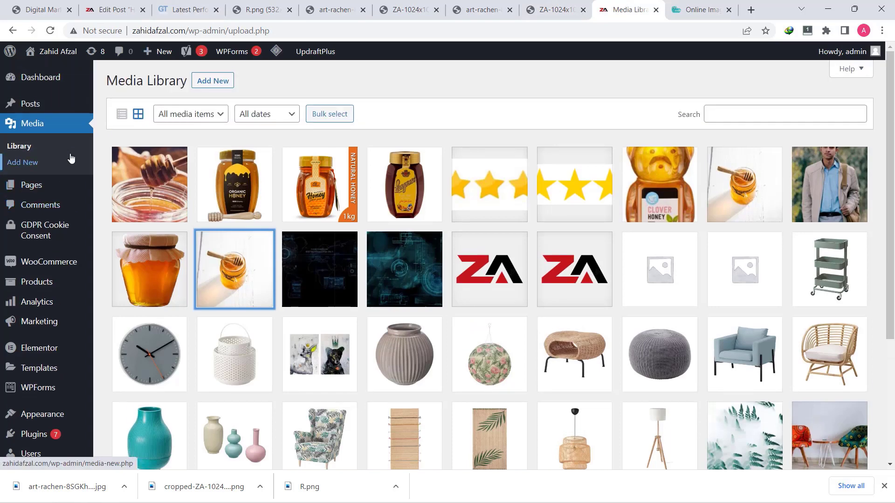
{"action": "left_click", "coordinate": [42, 78]}
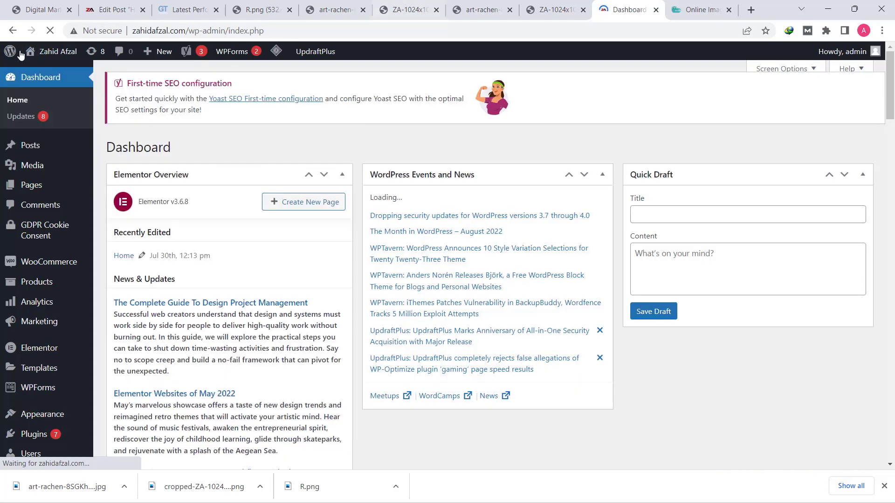
{"action": "right_click", "coordinate": [46, 72]}
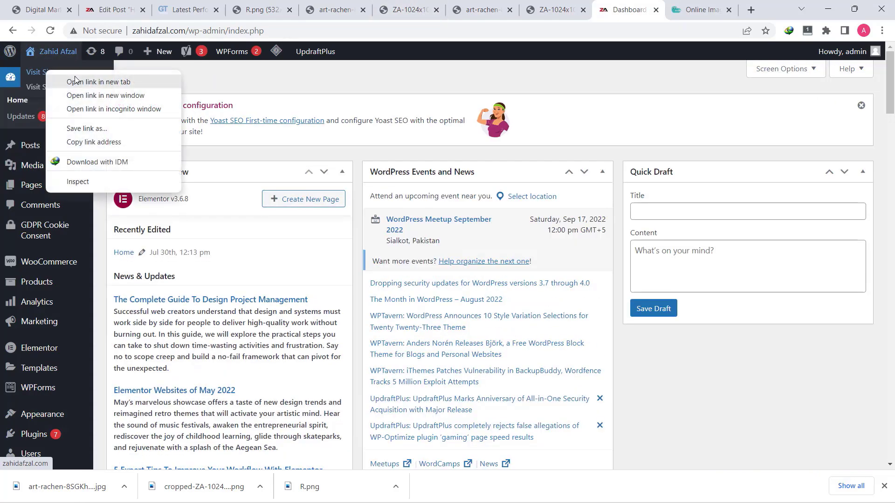
{"action": "left_click", "coordinate": [80, 80]}
{"action": "key", "text": "ctrl+Tab"}
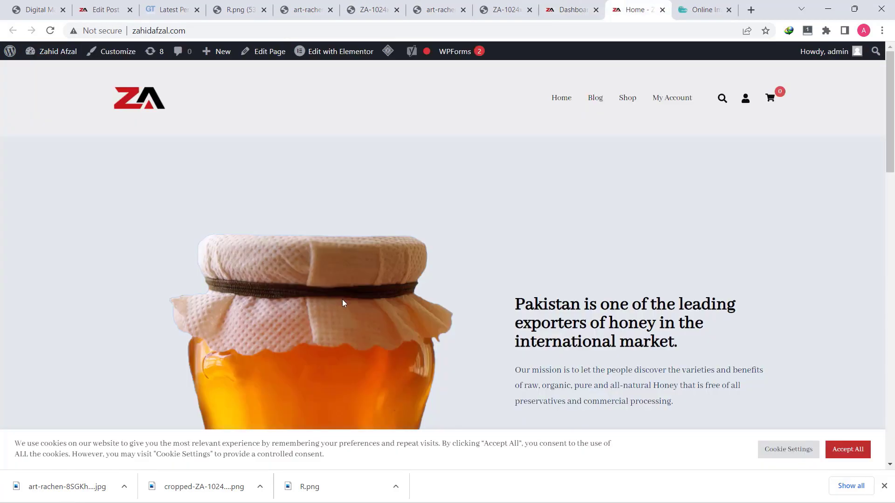
{"action": "scroll", "coordinate": [323, 216], "scroll_direction": "down", "scroll_amount": 3}
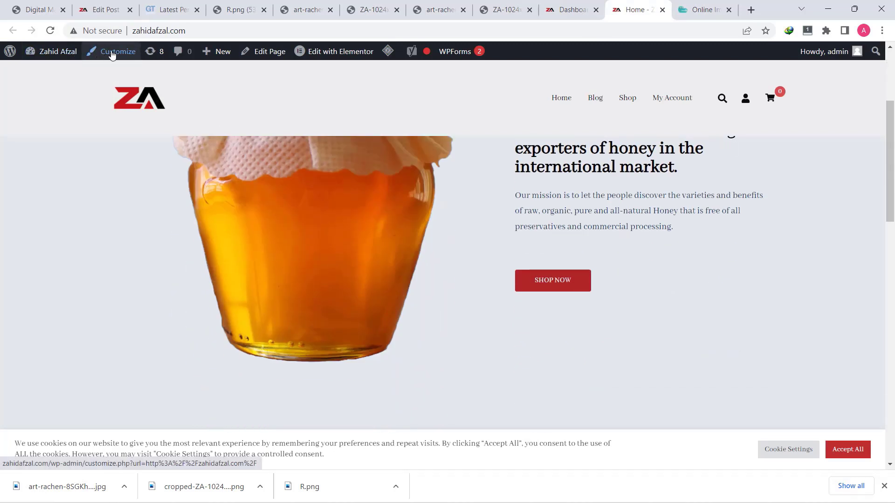
{"action": "left_click", "coordinate": [325, 52]}
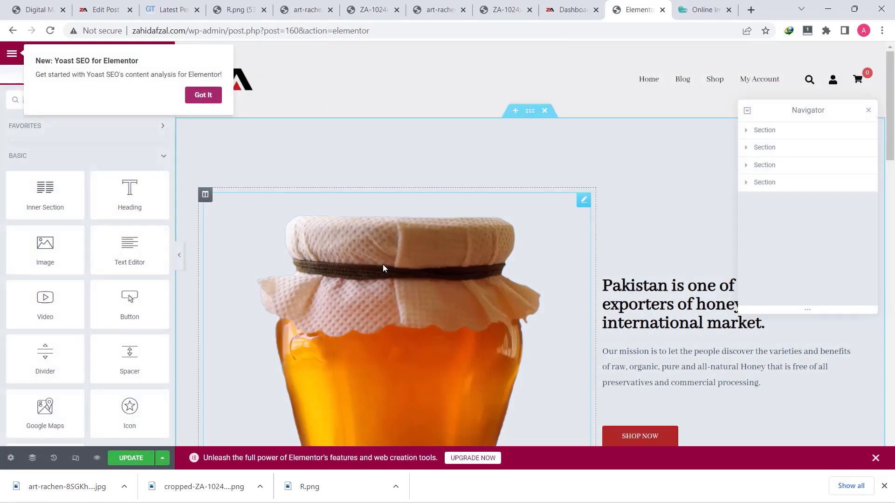
Upload the compressed R-min.png (68 KB) and insert it into the honey-jar image widget
{"action": "left_click", "coordinate": [382, 264]}
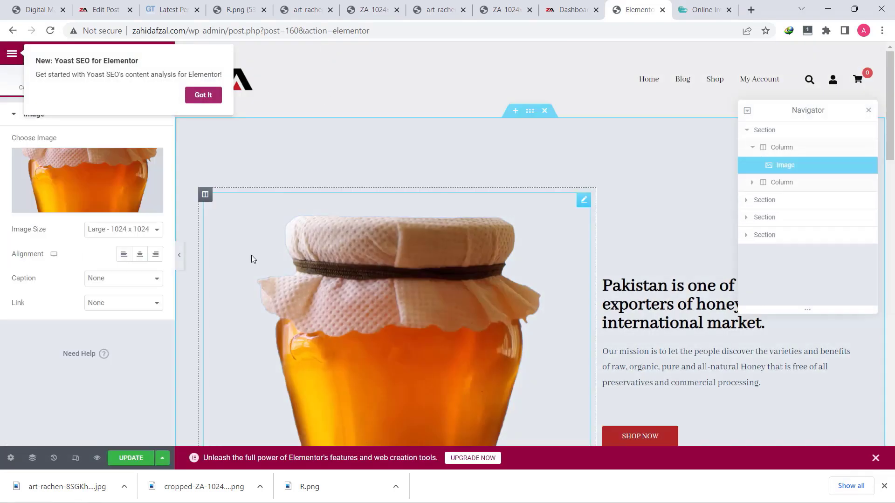
{"action": "left_click", "coordinate": [217, 97]}
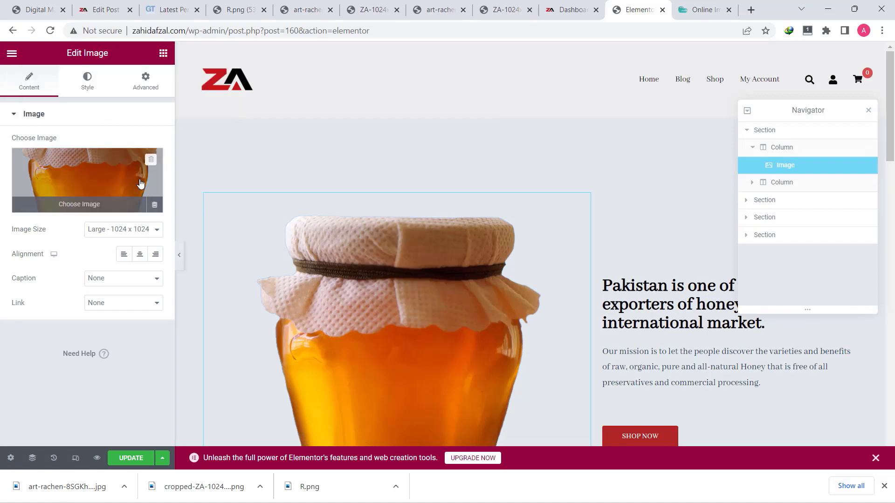
{"action": "left_click", "coordinate": [84, 205]}
{"action": "left_click", "coordinate": [164, 104]}
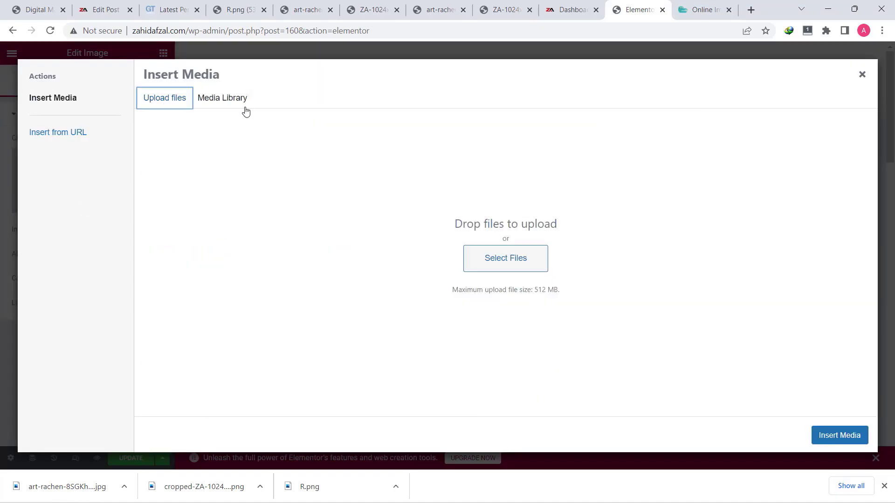
{"action": "left_click", "coordinate": [490, 257]}
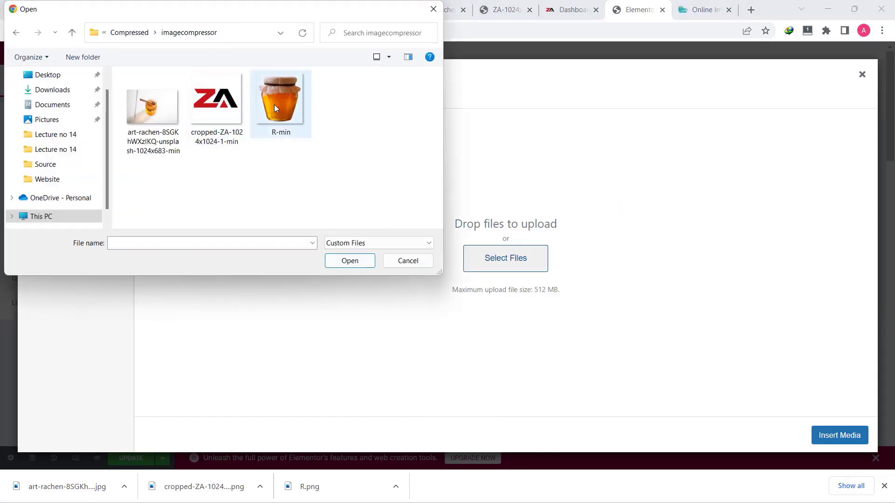
{"action": "left_click", "coordinate": [275, 108]}
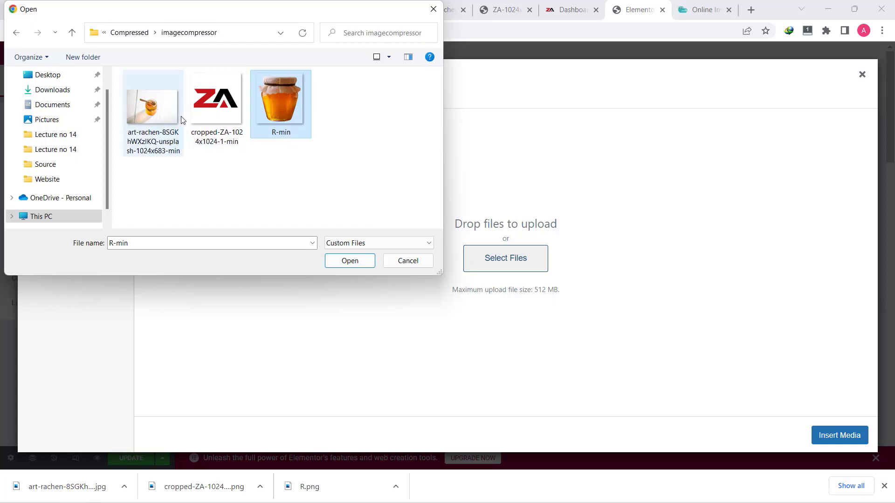
{"action": "left_click", "coordinate": [355, 261]}
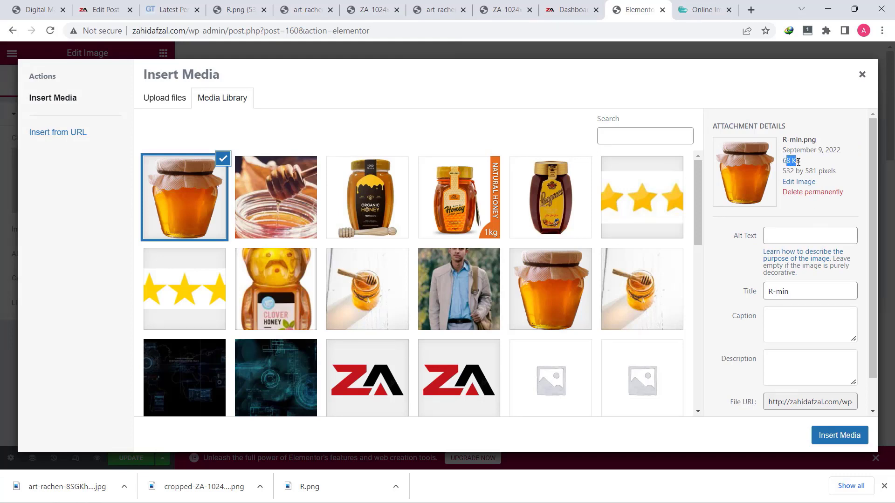
{"action": "left_click", "coordinate": [846, 441]}
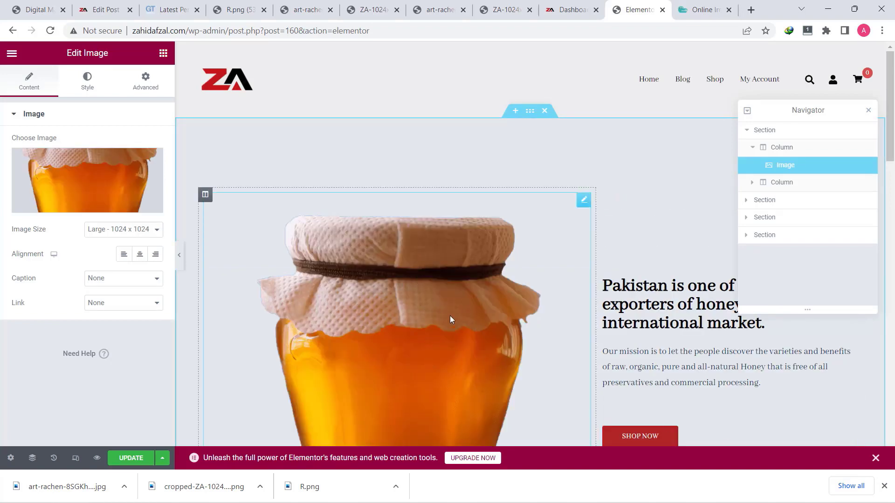
Scroll down and select the column behind The blog banner
{"action": "scroll", "coordinate": [465, 321], "scroll_direction": "down", "scroll_amount": 4}
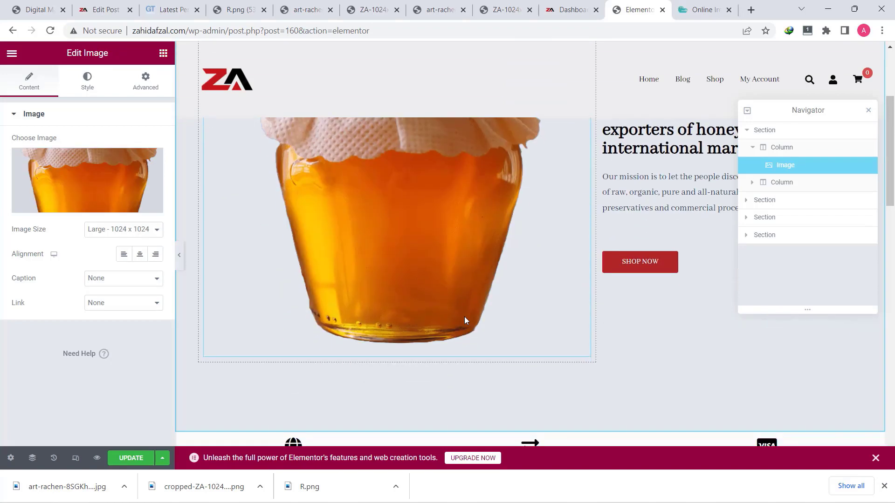
{"action": "scroll", "coordinate": [465, 317], "scroll_direction": "down", "scroll_amount": 14}
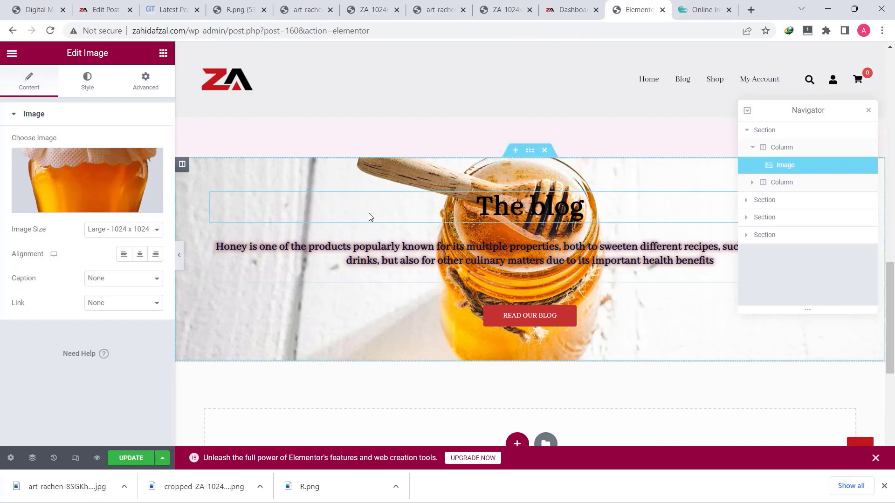
{"action": "left_click", "coordinate": [182, 165]}
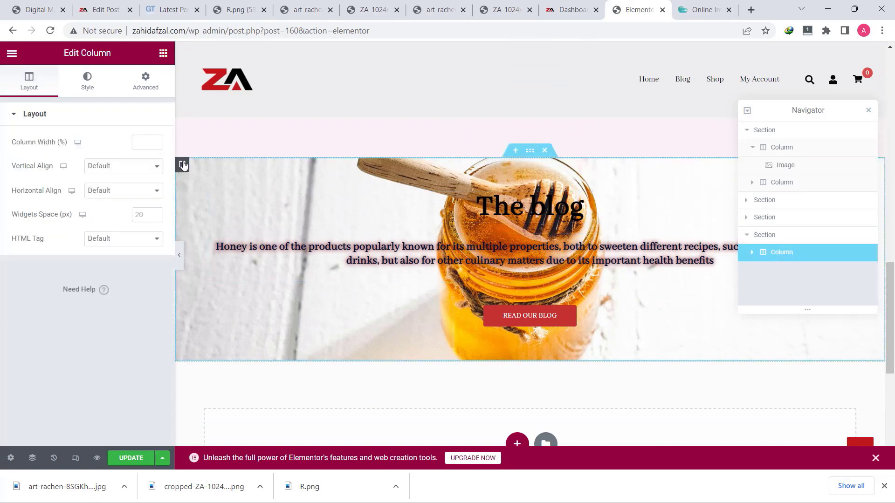
Upload art-rachen-8SGKhWXzIKQ-unsplash-1024x683-min.jpg (27 KB) and set it as the column's style background
{"action": "left_click", "coordinate": [95, 95]}
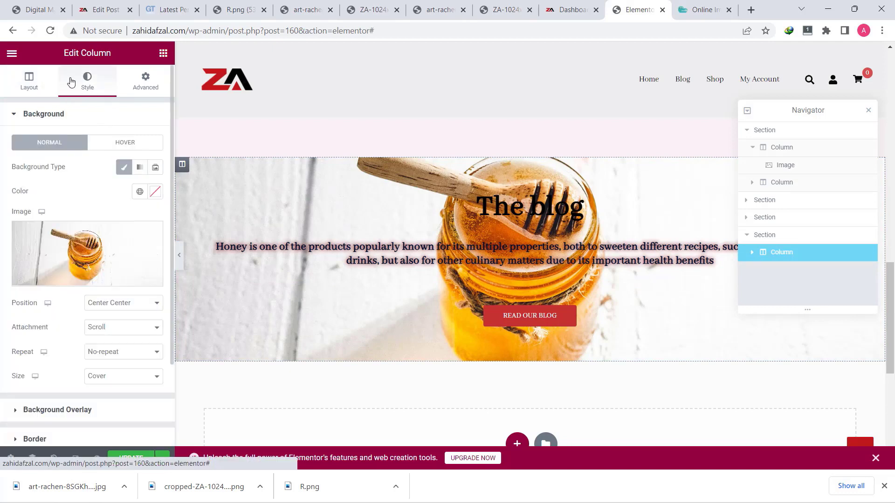
{"action": "left_click", "coordinate": [68, 277]}
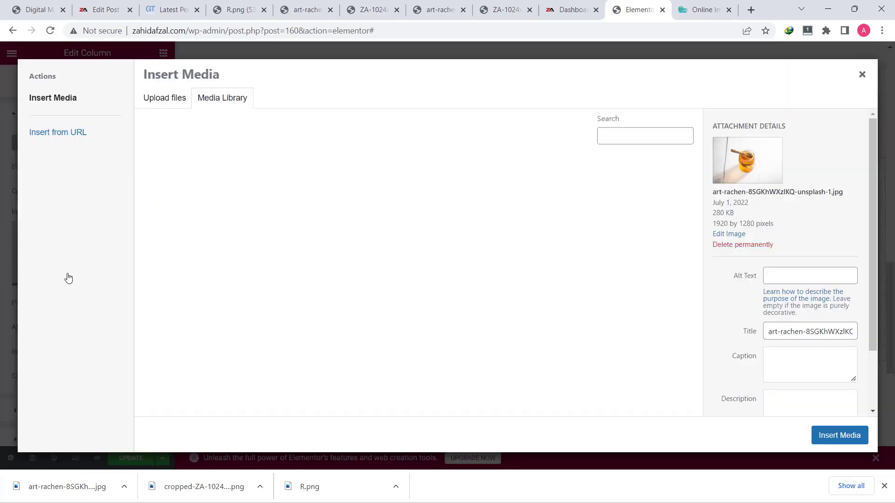
{"action": "left_click", "coordinate": [188, 99]}
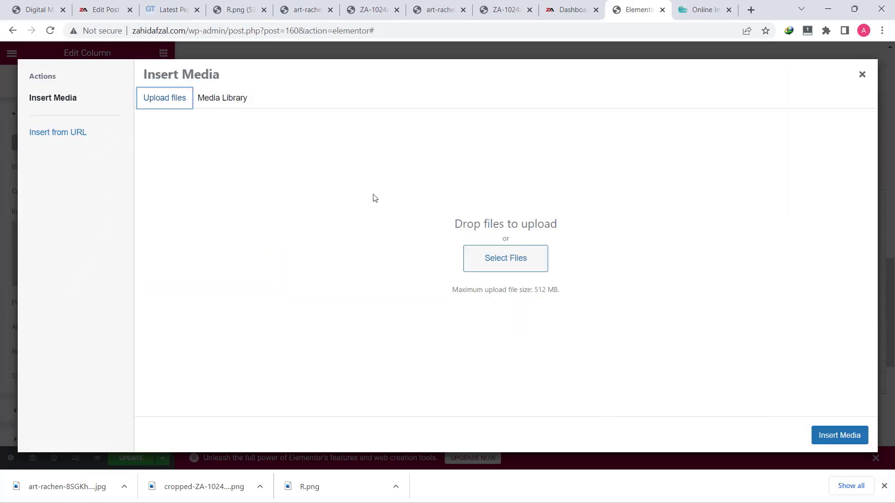
{"action": "left_click", "coordinate": [478, 266]}
{"action": "left_click", "coordinate": [149, 92]}
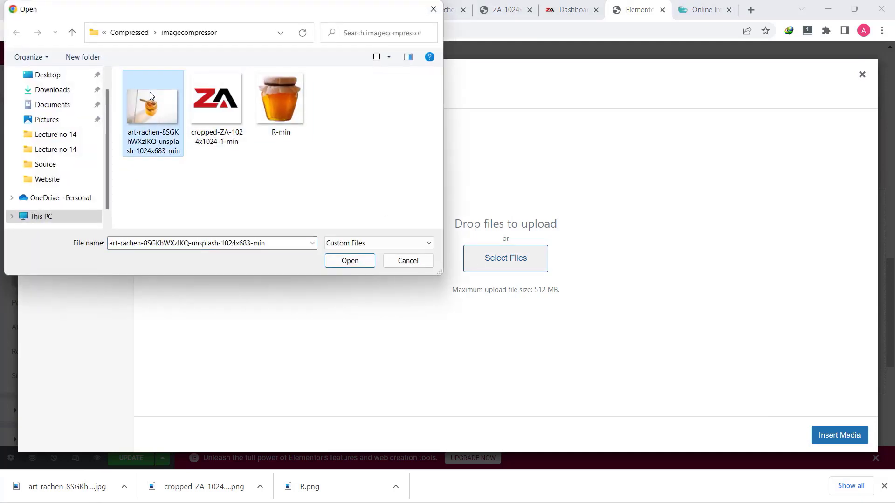
{"action": "left_click", "coordinate": [349, 260]}
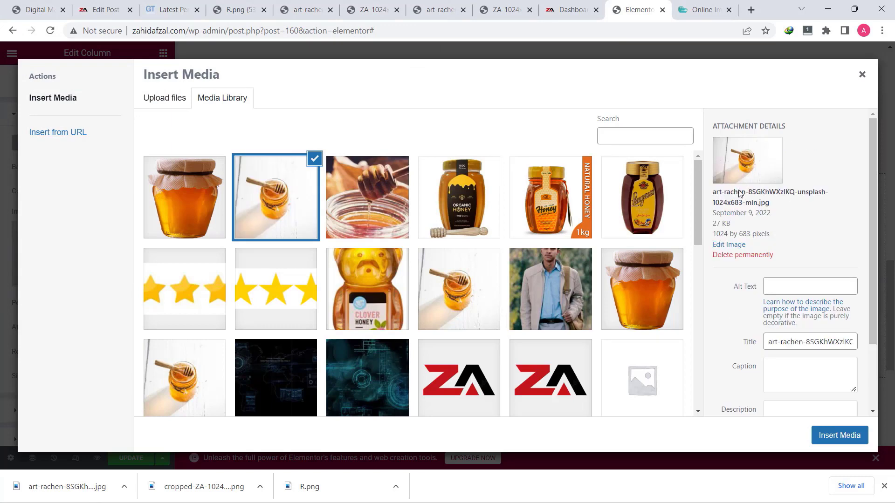
{"action": "left_click_drag", "start_coordinate": [714, 222], "coordinate": [727, 224]}
{"action": "left_click", "coordinate": [839, 434]}
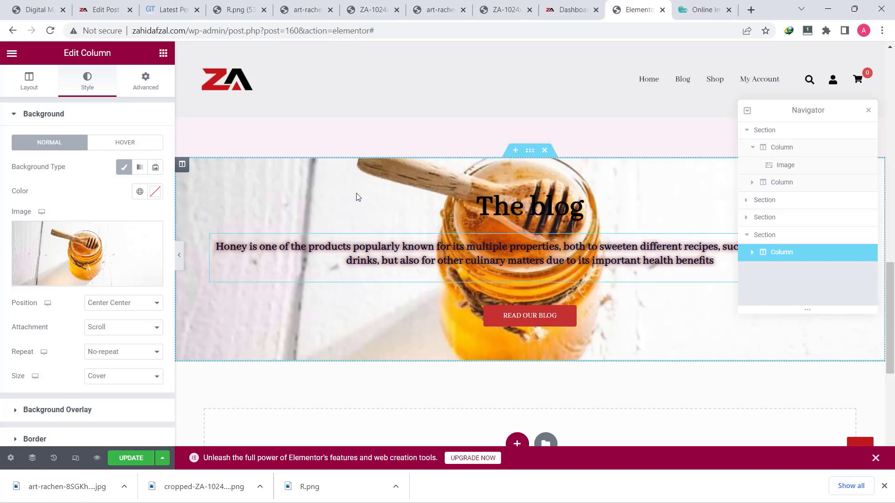
Open Site Settings from the Elementor panel's hamburger menu
{"action": "scroll", "coordinate": [418, 231], "scroll_direction": "down", "scroll_amount": 7}
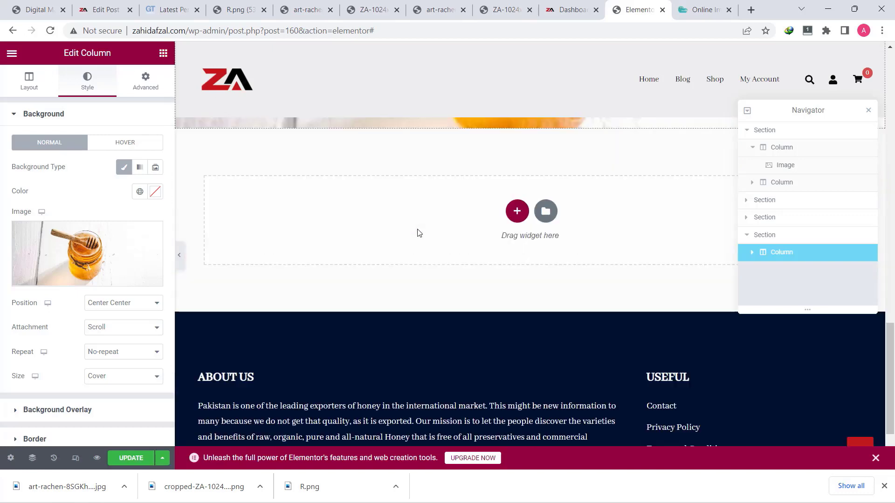
{"action": "scroll", "coordinate": [421, 230], "scroll_direction": "up", "scroll_amount": 7}
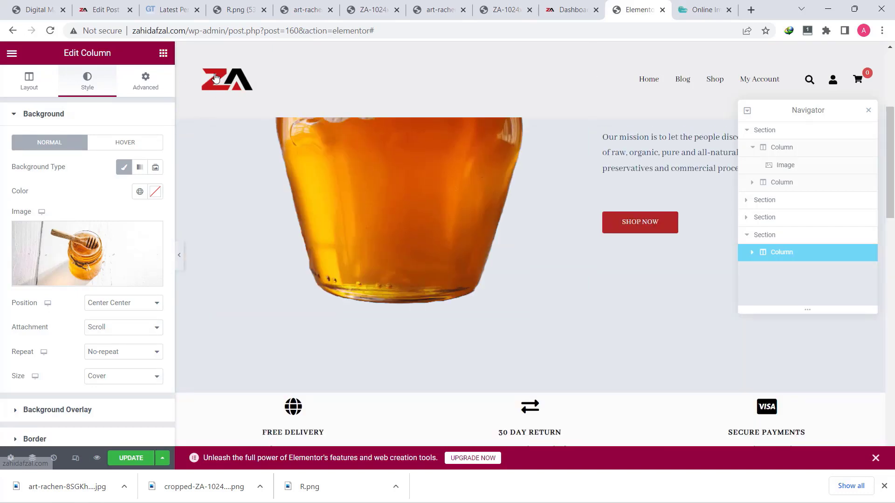
{"action": "left_click", "coordinate": [217, 77]}
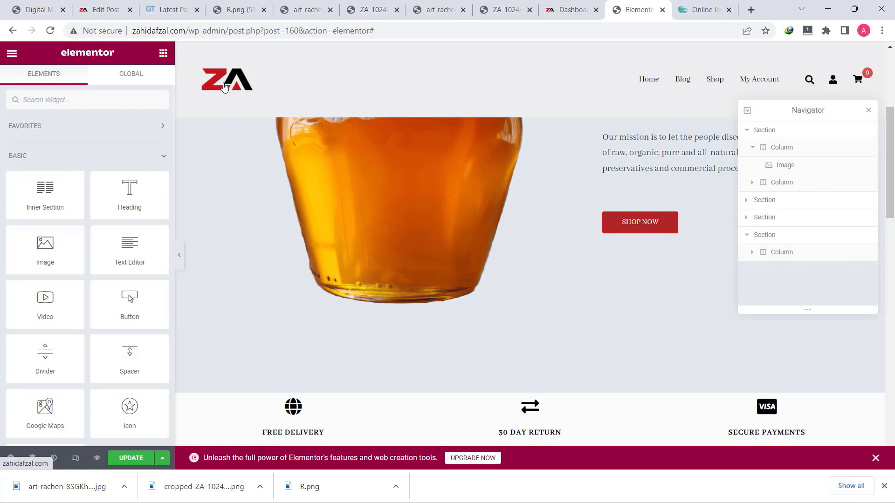
{"action": "scroll", "coordinate": [225, 87], "scroll_direction": "up", "scroll_amount": 5}
{"action": "left_click", "coordinate": [11, 54]}
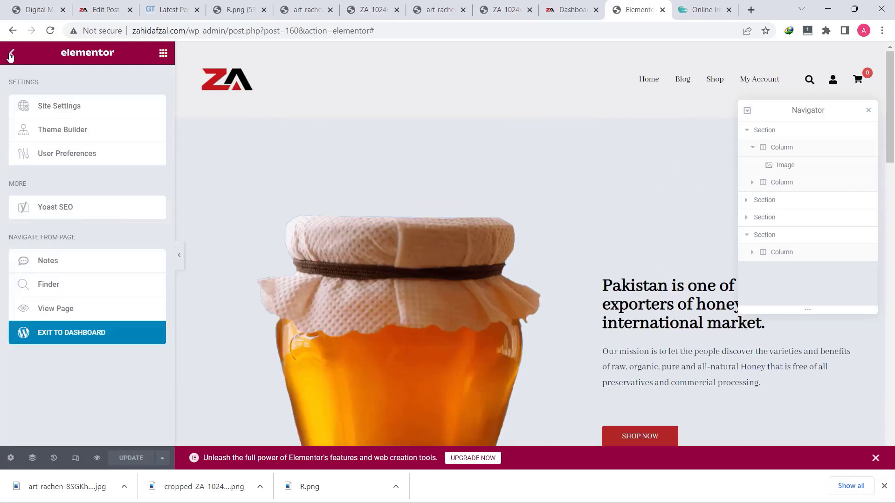
{"action": "left_click", "coordinate": [78, 110]}
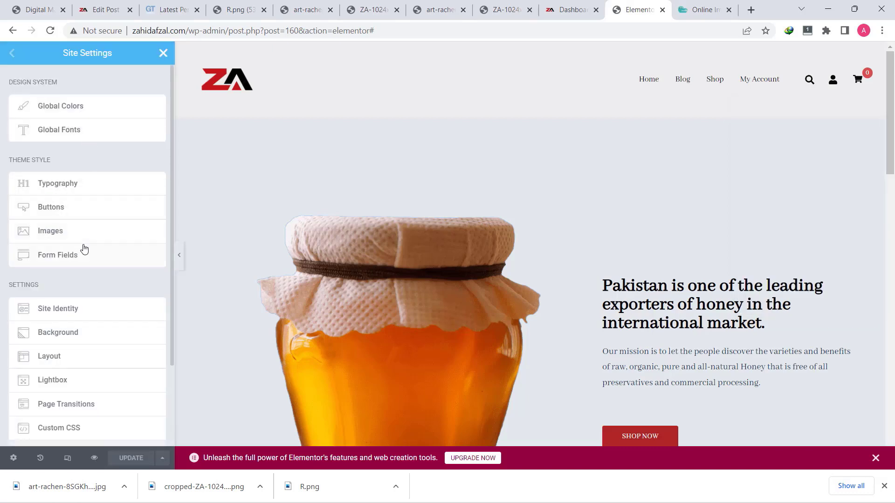
In Site Identity, upload cropped-ZA-1024x1024-1-min and set it as the site favicon
{"action": "left_click", "coordinate": [68, 306]}
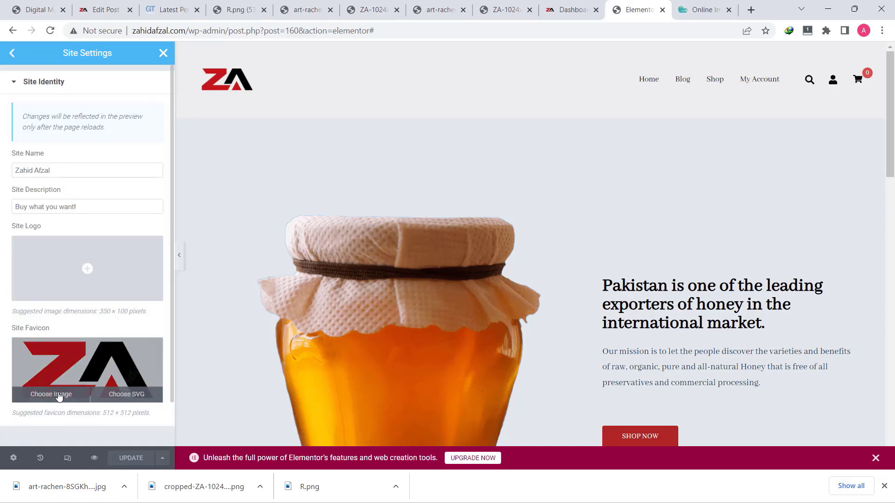
{"action": "left_click", "coordinate": [58, 395]}
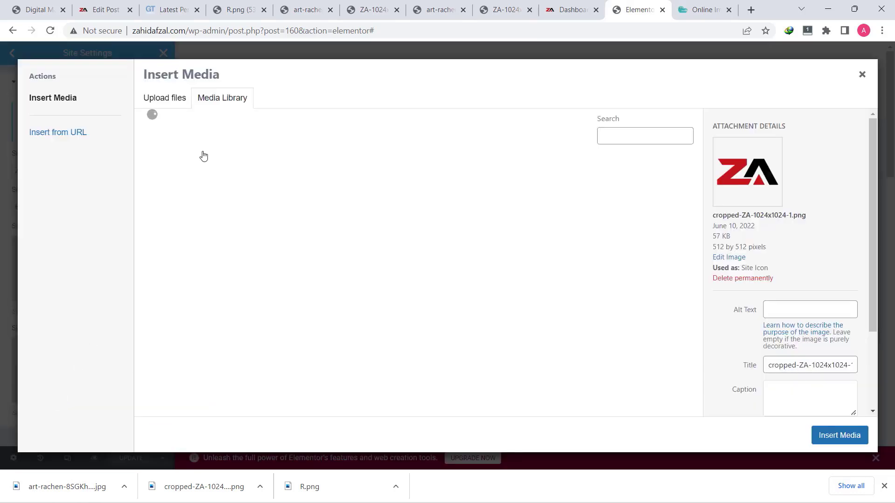
{"action": "left_click", "coordinate": [168, 102]}
{"action": "left_click", "coordinate": [515, 264]}
{"action": "left_click", "coordinate": [205, 111]}
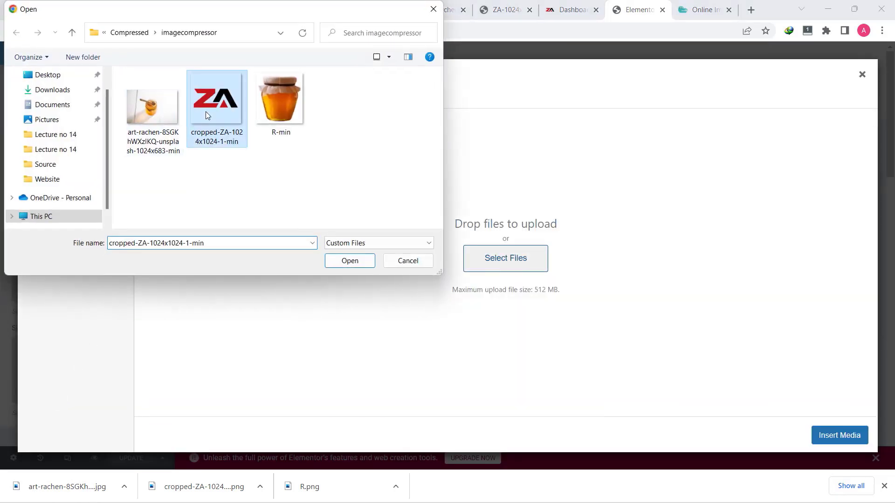
{"action": "left_click", "coordinate": [349, 260]}
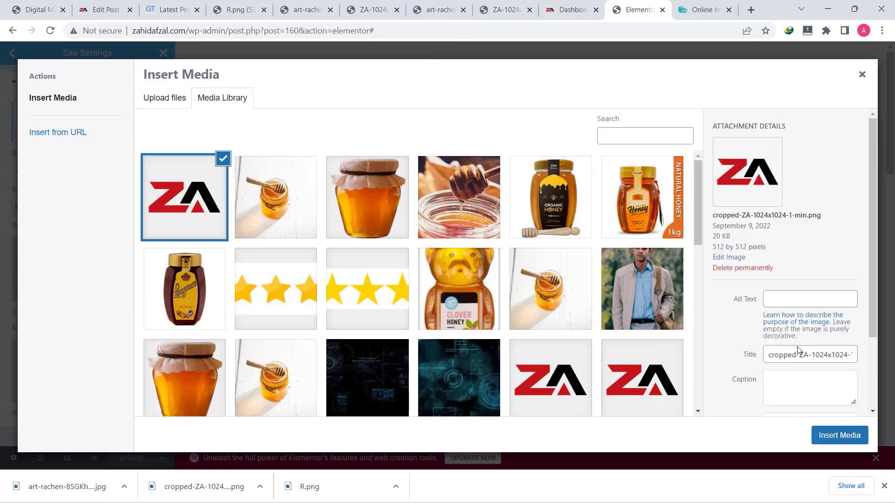
{"action": "left_click", "coordinate": [854, 435]}
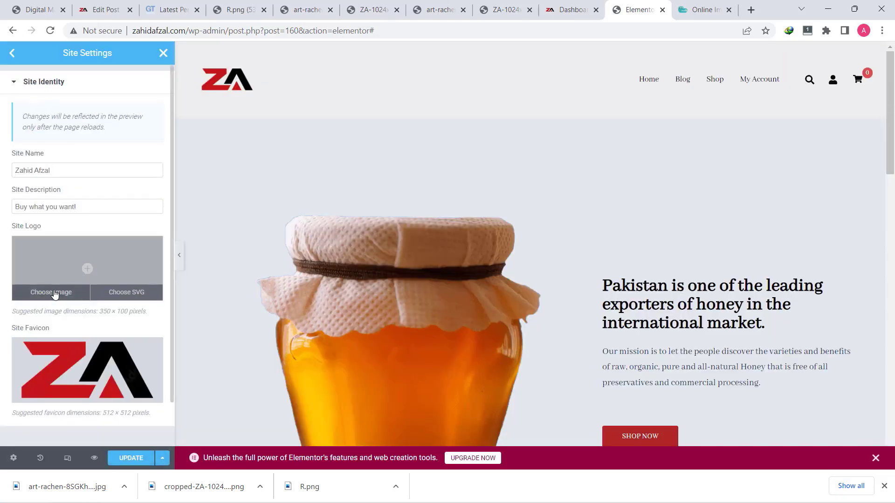
Upload the compressed cropped-ZA image again and set it as the site logo
{"action": "left_click", "coordinate": [54, 292]}
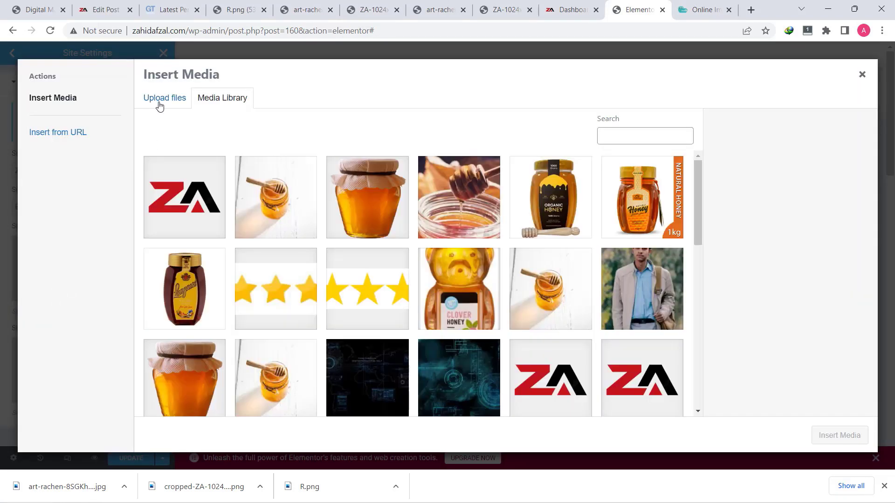
{"action": "left_click", "coordinate": [161, 104]}
{"action": "left_click", "coordinate": [506, 259]}
{"action": "double_click", "coordinate": [236, 134]}
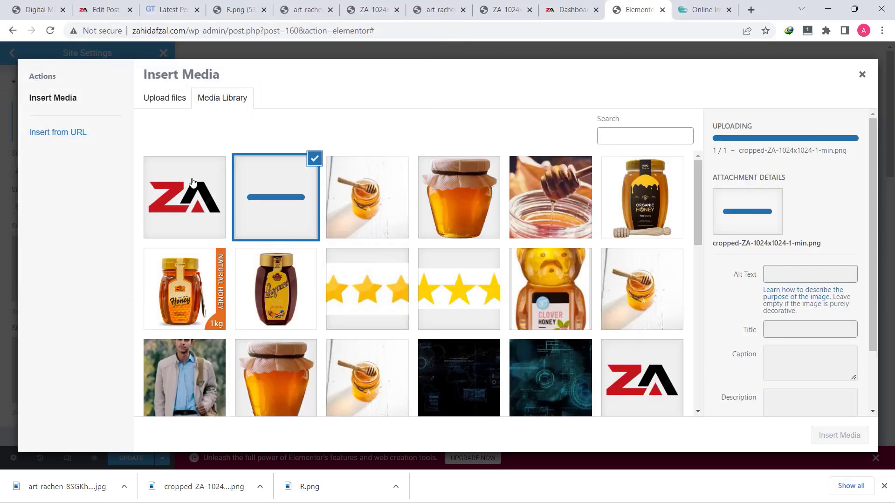
{"action": "left_click", "coordinate": [847, 433]}
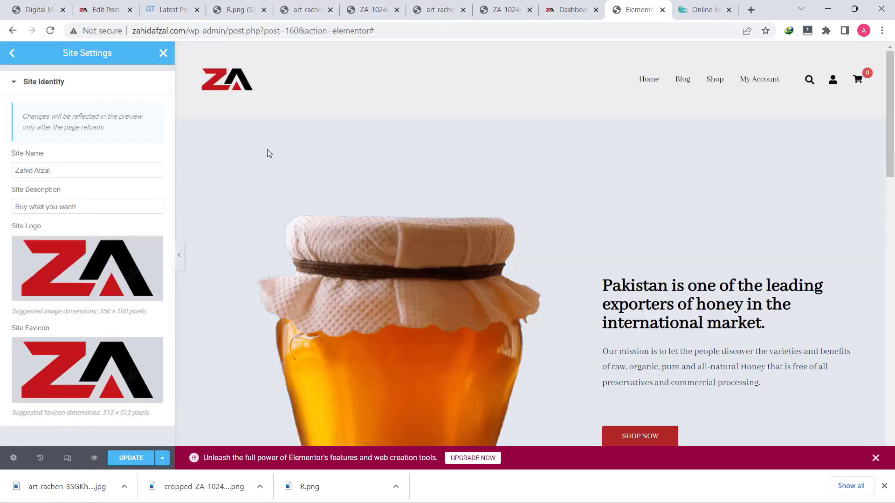
Save the Site Identity changes with Update and close Site Settings
{"action": "left_click", "coordinate": [125, 460]}
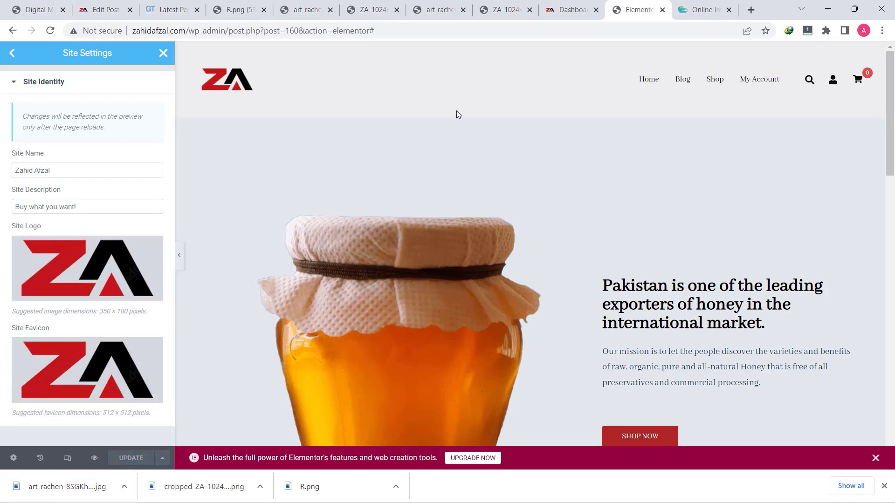
{"action": "left_click", "coordinate": [12, 53]}
{"action": "left_click", "coordinate": [164, 54]}
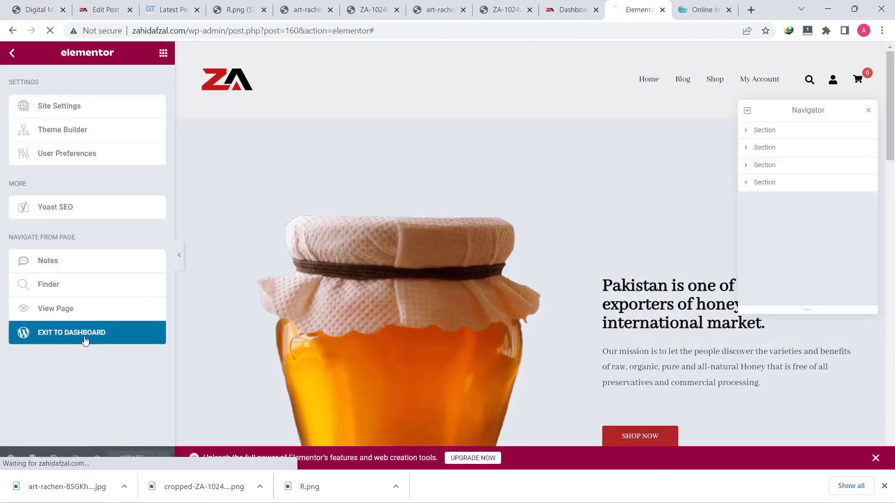
Exit to the dashboard, review the live zahidafzal.com front page, then return to the GTmetrix report
{"action": "left_click", "coordinate": [84, 338]}
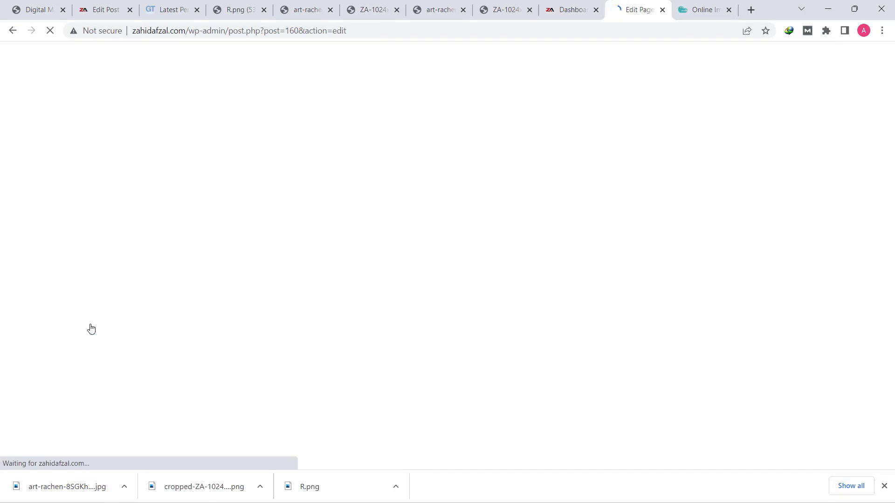
{"action": "left_click", "coordinate": [17, 59]}
{"action": "left_click", "coordinate": [51, 52]}
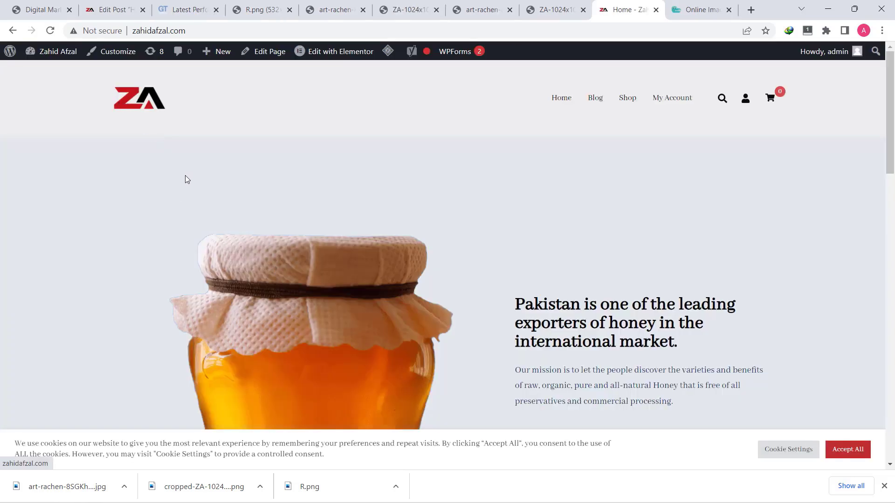
{"action": "scroll", "coordinate": [246, 236], "scroll_direction": "down", "scroll_amount": 15}
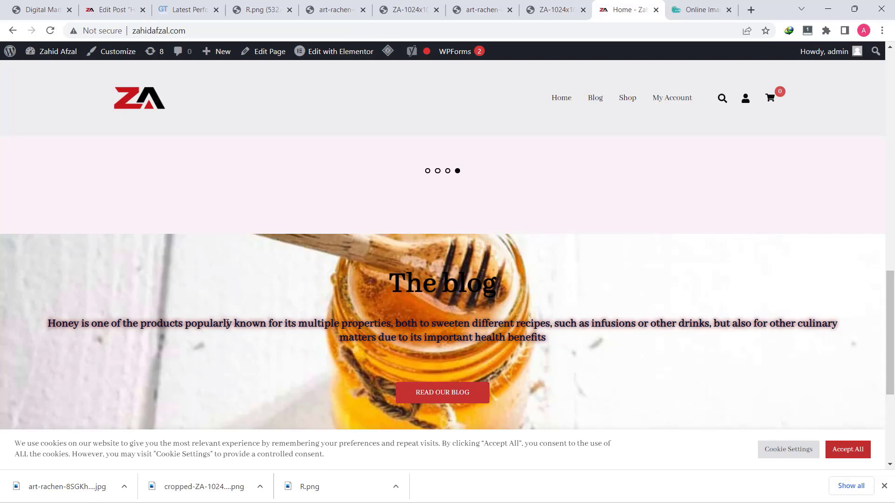
{"action": "scroll", "coordinate": [228, 323], "scroll_direction": "up", "scroll_amount": 10}
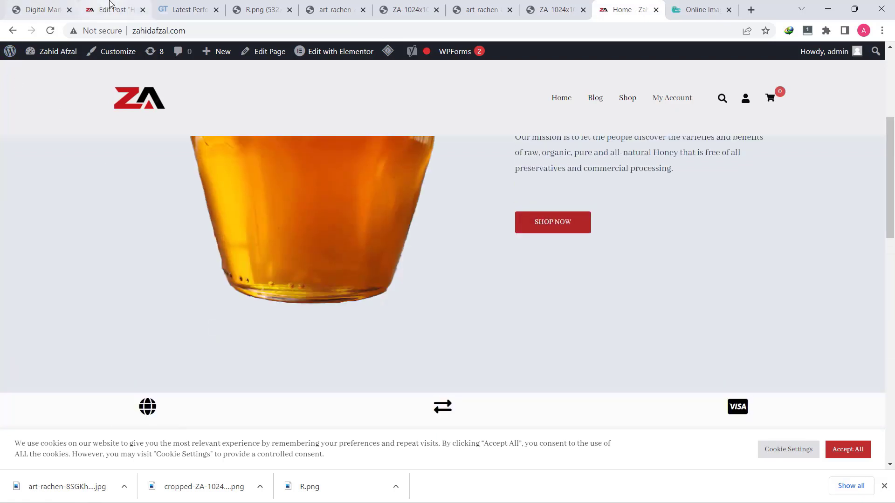
{"action": "left_click", "coordinate": [189, 9]}
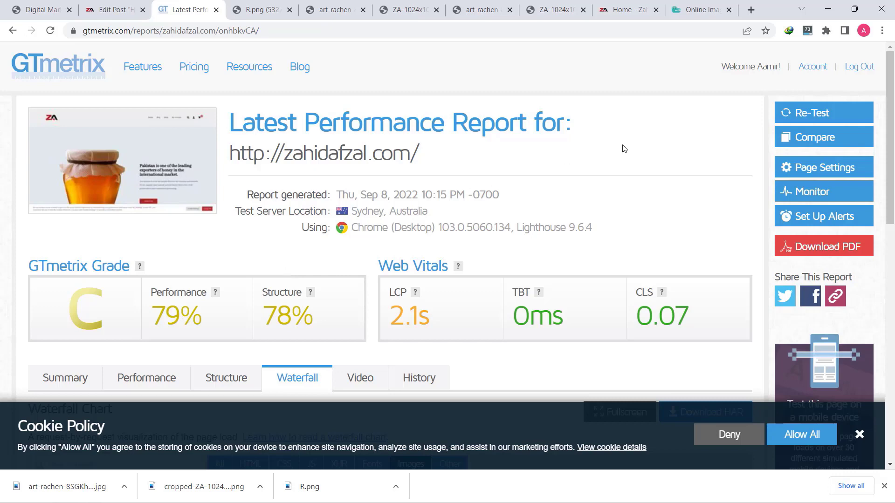
Re-test zahidafzal.com and review the new grade B, 82% performance, 81% structure report
{"action": "left_click", "coordinate": [808, 113]}
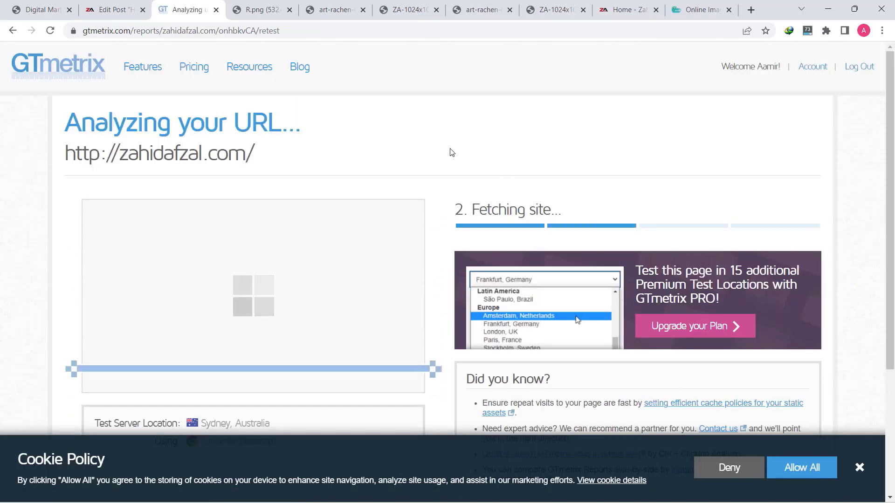
{"action": "scroll", "coordinate": [451, 152], "scroll_direction": "down", "scroll_amount": 3}
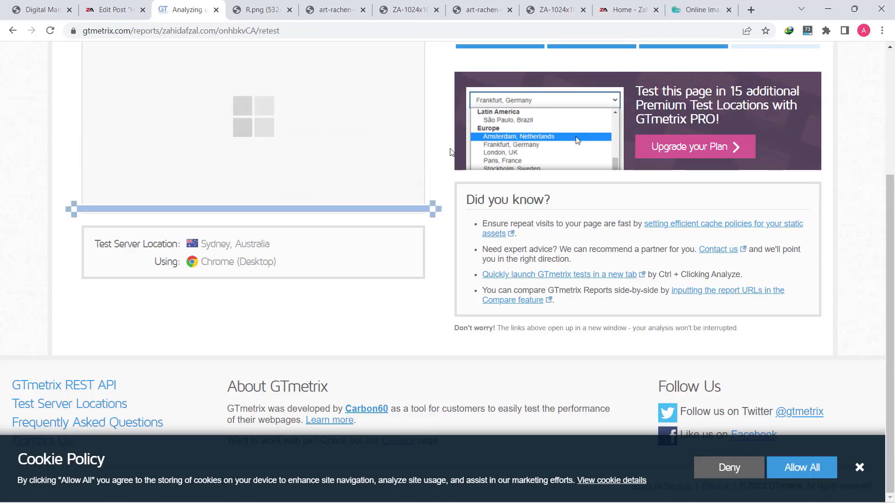
{"action": "scroll", "coordinate": [515, 130], "scroll_direction": "up", "scroll_amount": 3}
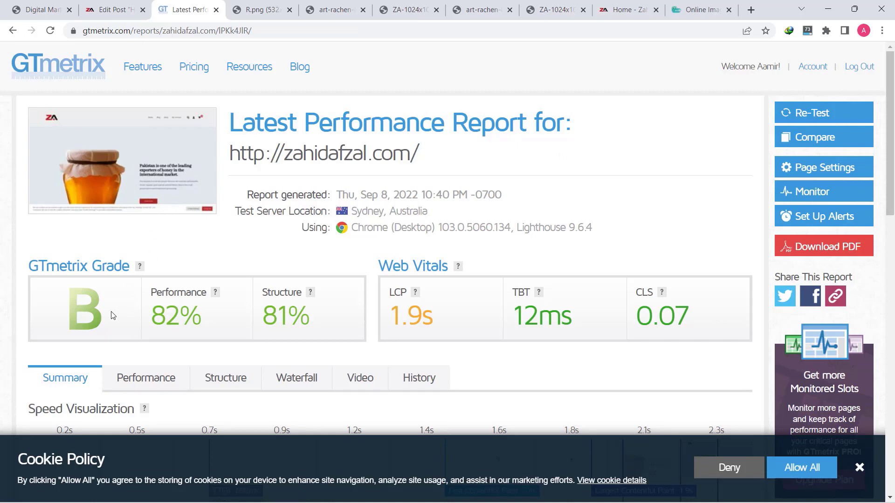
{"action": "scroll", "coordinate": [150, 247], "scroll_direction": "down", "scroll_amount": 5}
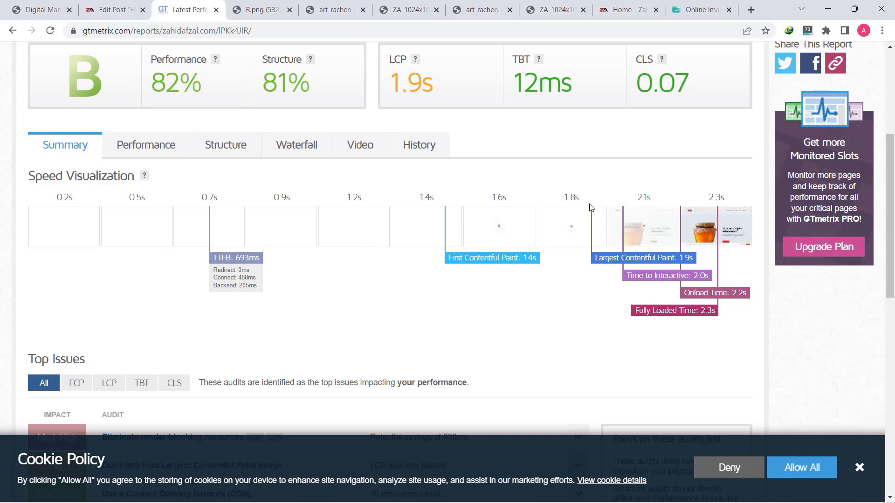
{"action": "left_click", "coordinate": [297, 157]}
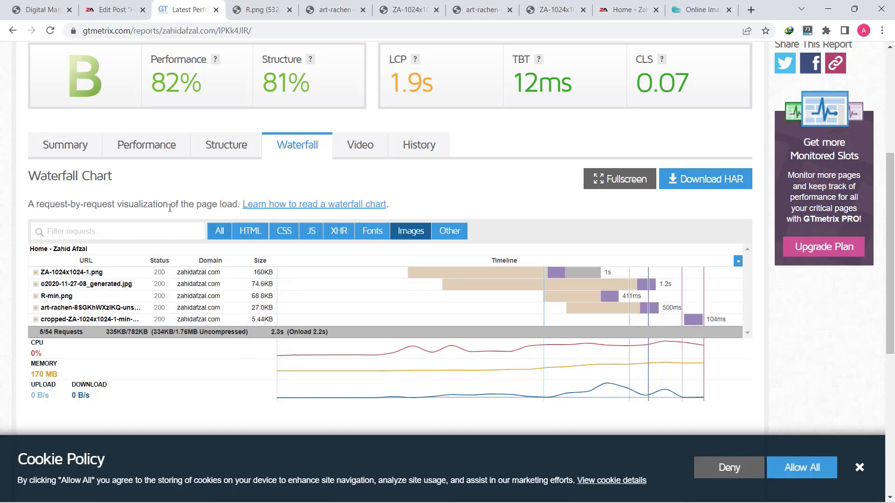
{"action": "left_click", "coordinate": [231, 230]}
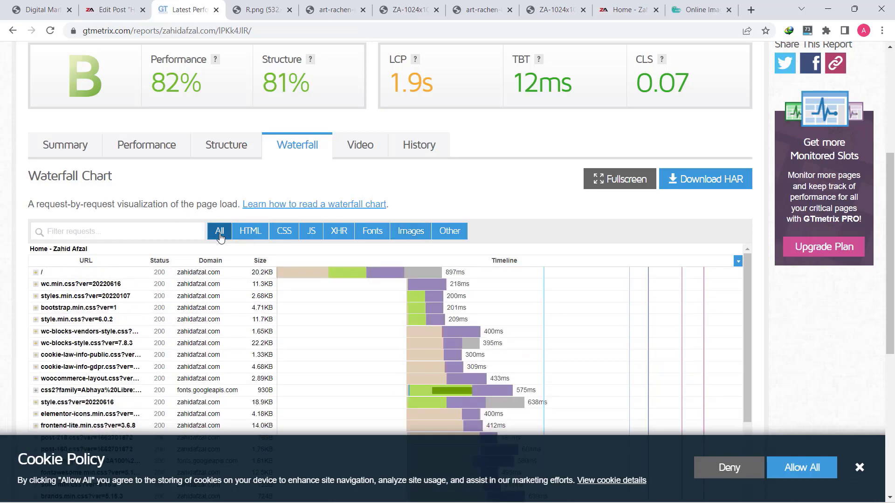
{"action": "scroll", "coordinate": [297, 280], "scroll_direction": "down", "scroll_amount": 15}
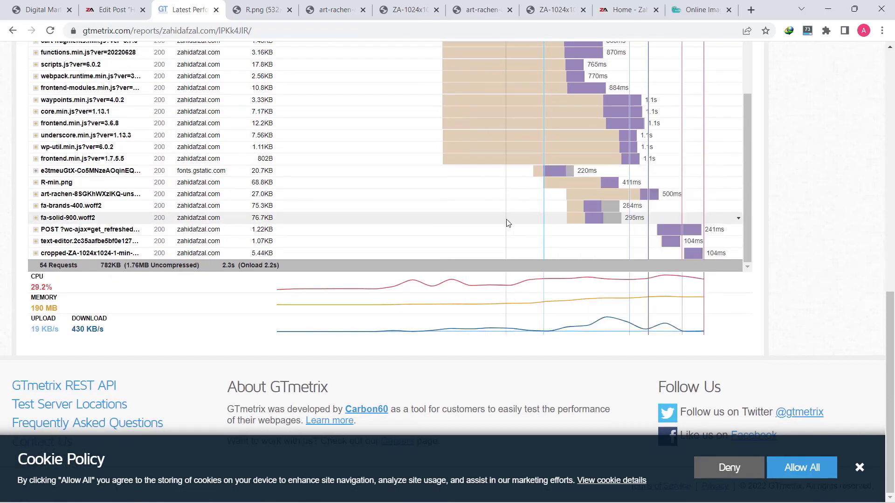
{"action": "scroll", "coordinate": [506, 219], "scroll_direction": "up", "scroll_amount": 5}
{"action": "scroll", "coordinate": [506, 226], "scroll_direction": "up", "scroll_amount": 10}
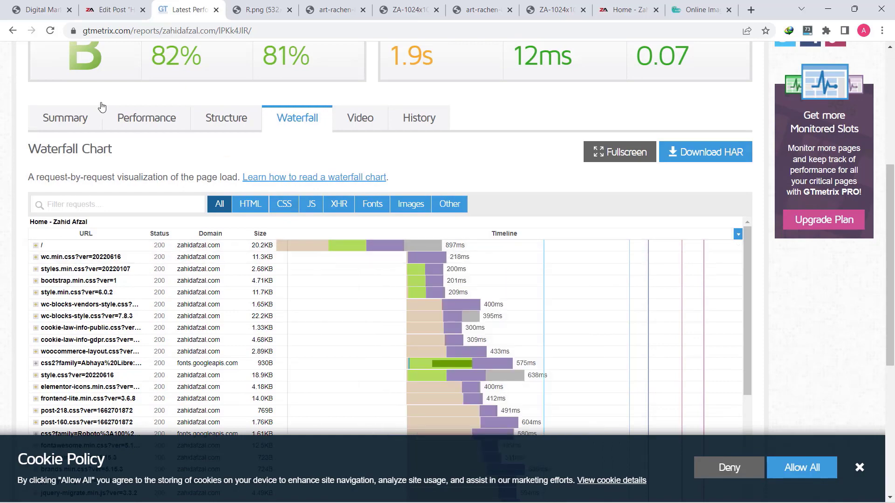
{"action": "left_click", "coordinate": [67, 113]}
{"action": "scroll", "coordinate": [33, 245], "scroll_direction": "down", "scroll_amount": 10}
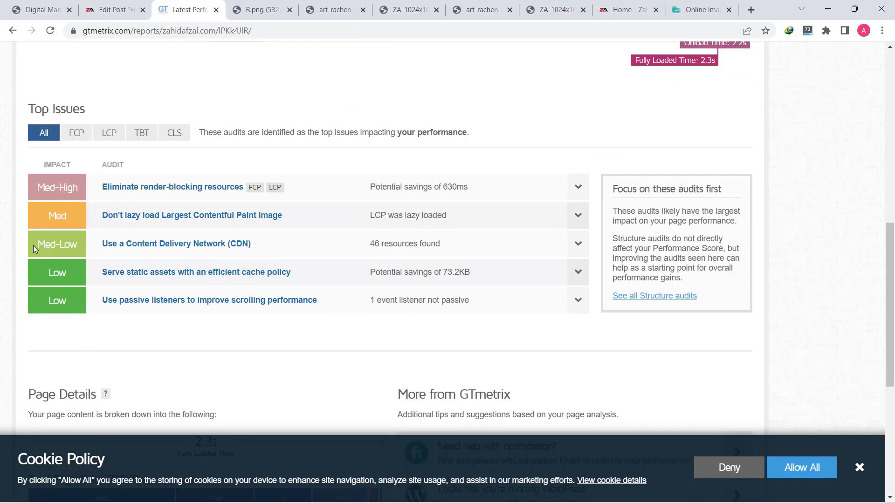
{"action": "scroll", "coordinate": [32, 245], "scroll_direction": "down", "scroll_amount": 1}
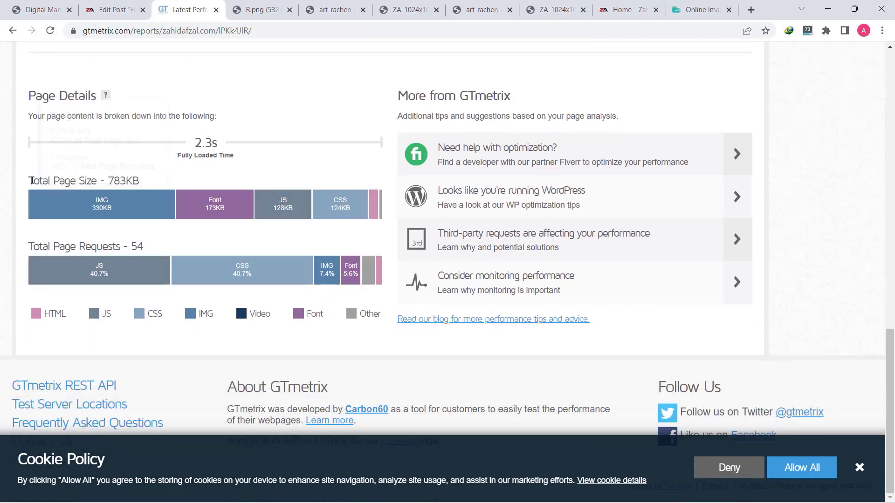
{"action": "left_click_drag", "start_coordinate": [113, 180], "coordinate": [124, 181]}
{"action": "scroll", "coordinate": [278, 246], "scroll_direction": "up", "scroll_amount": 15}
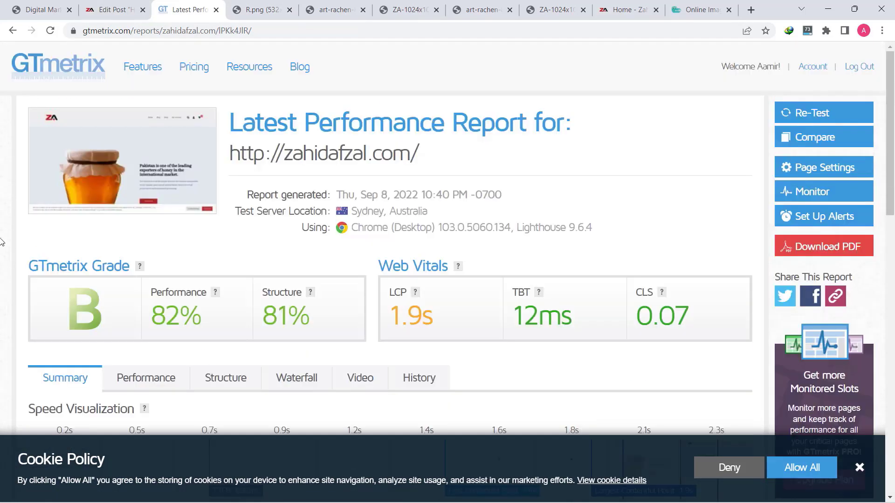